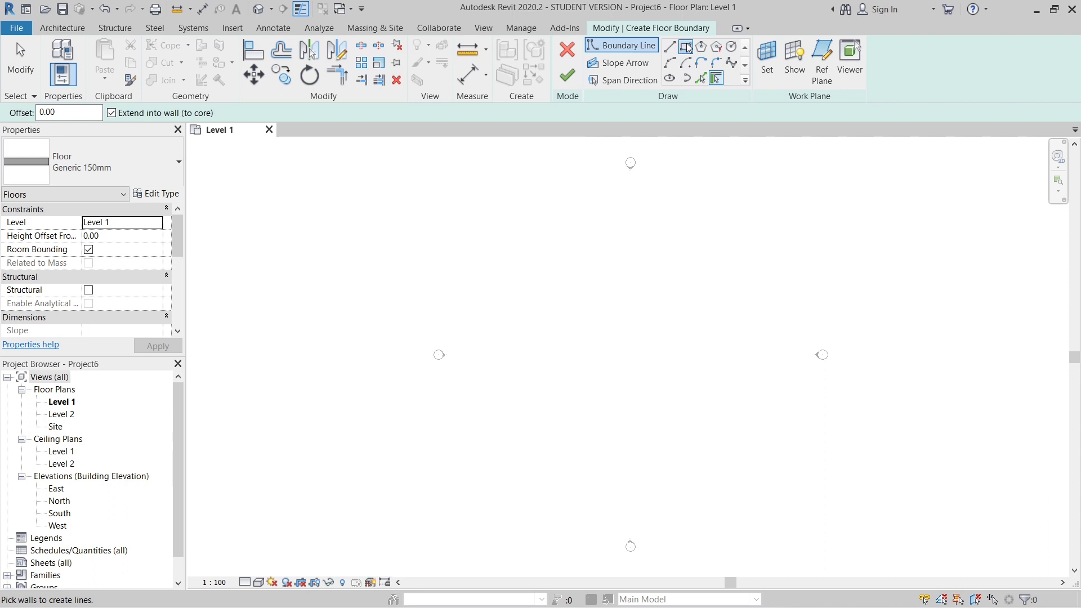
# - Sketch a rectangular floor boundary about 2600 mm wide and 3700 mm high between the elevation markers
pyautogui.click(687, 47)
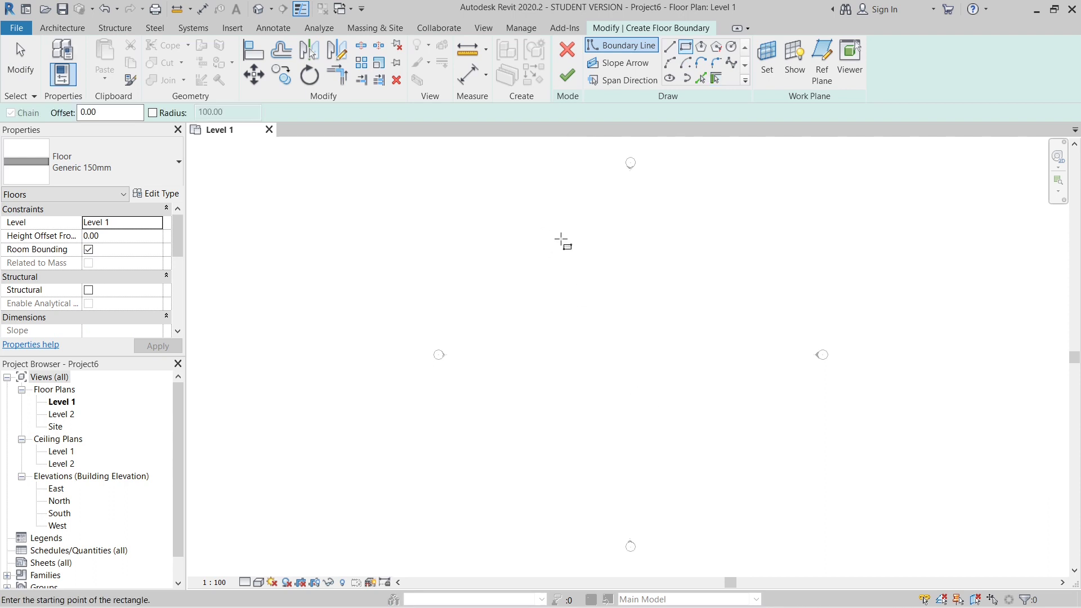
pyautogui.click(511, 213)
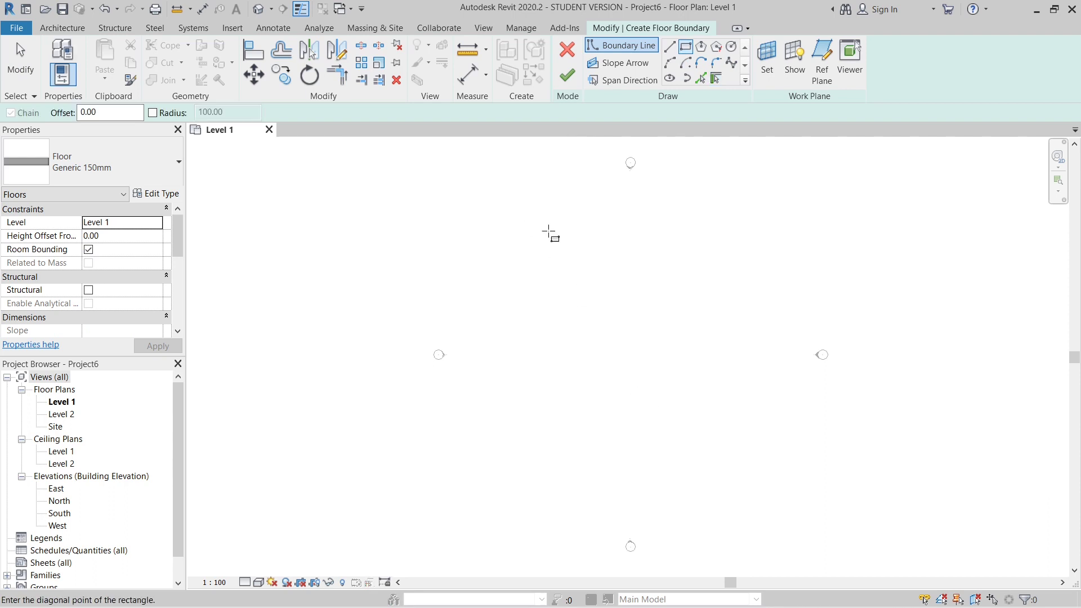
pyautogui.click(709, 494)
pyautogui.press('Escape')
pyautogui.press('Escape')
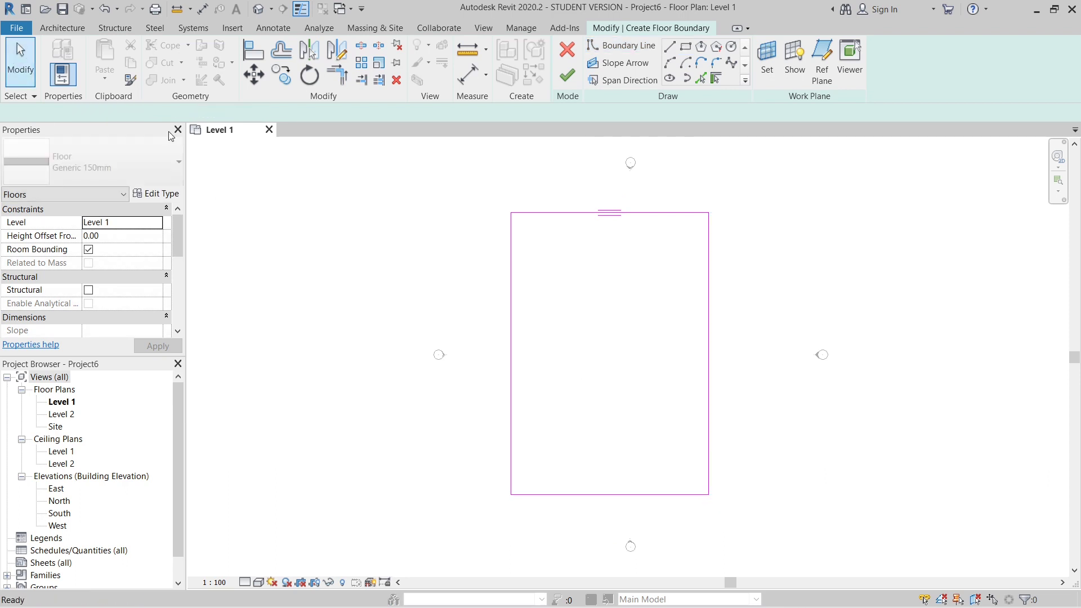
# - Set the vertical dimension of the floor boundary rectangle to 2000 mm by repositioning its upper edge
pyautogui.click(675, 215)
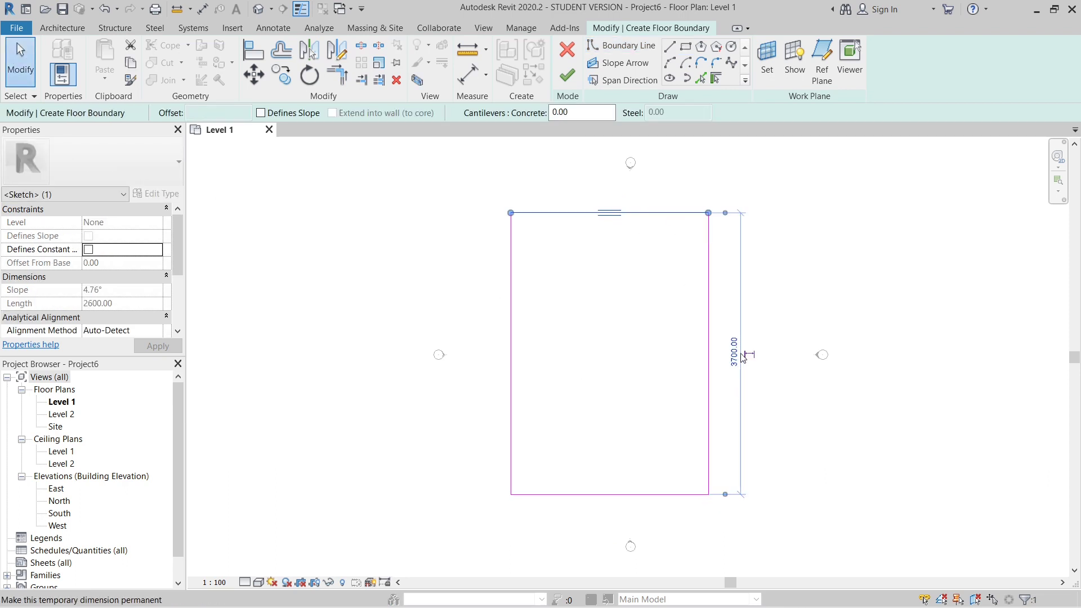
pyautogui.click(735, 354)
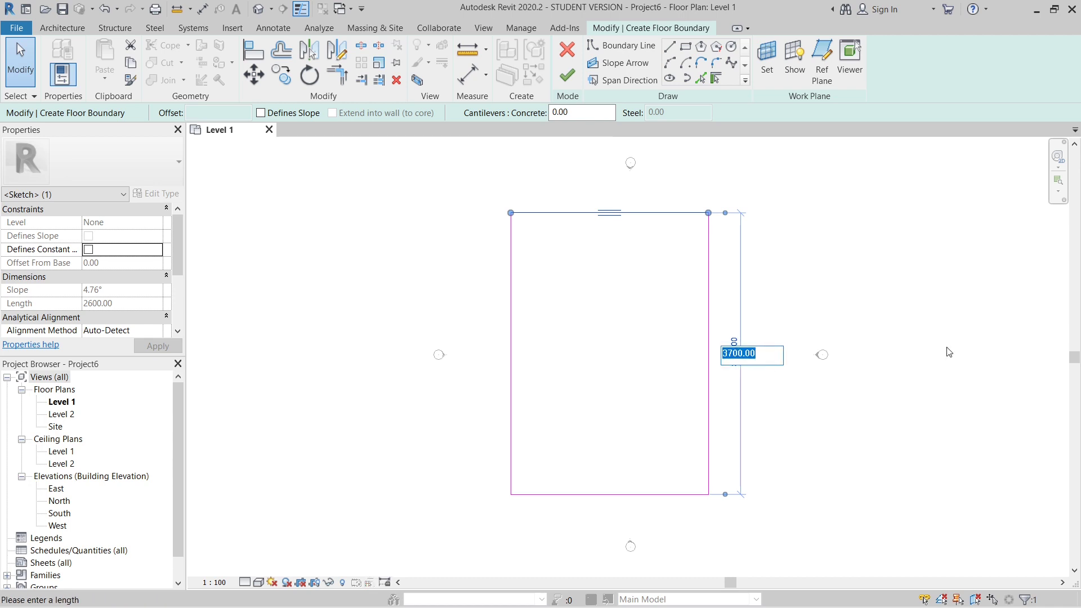
pyautogui.write('2000')
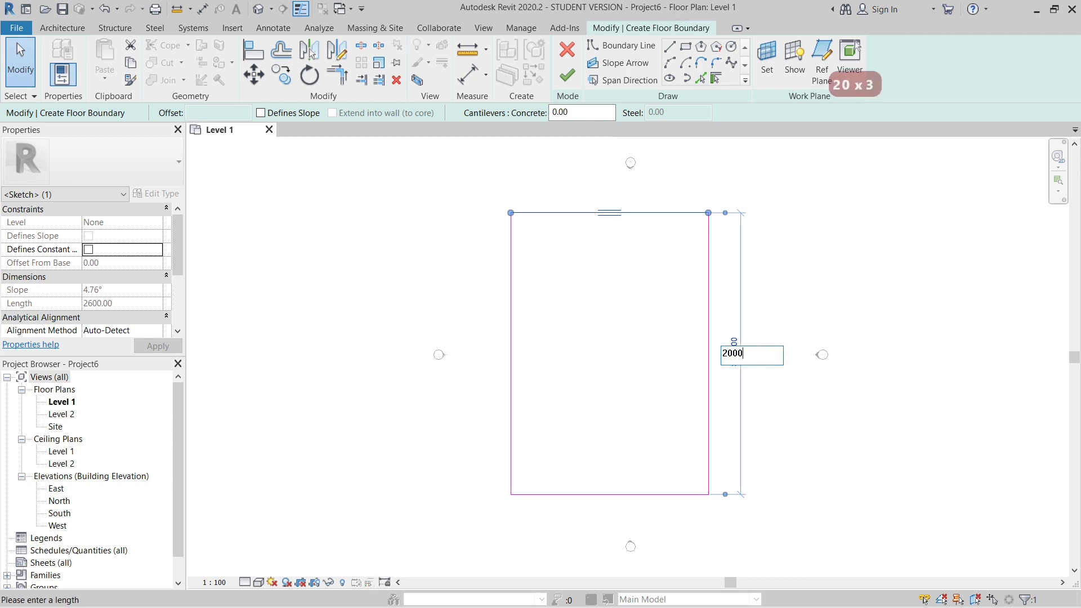
pyautogui.press('Return')
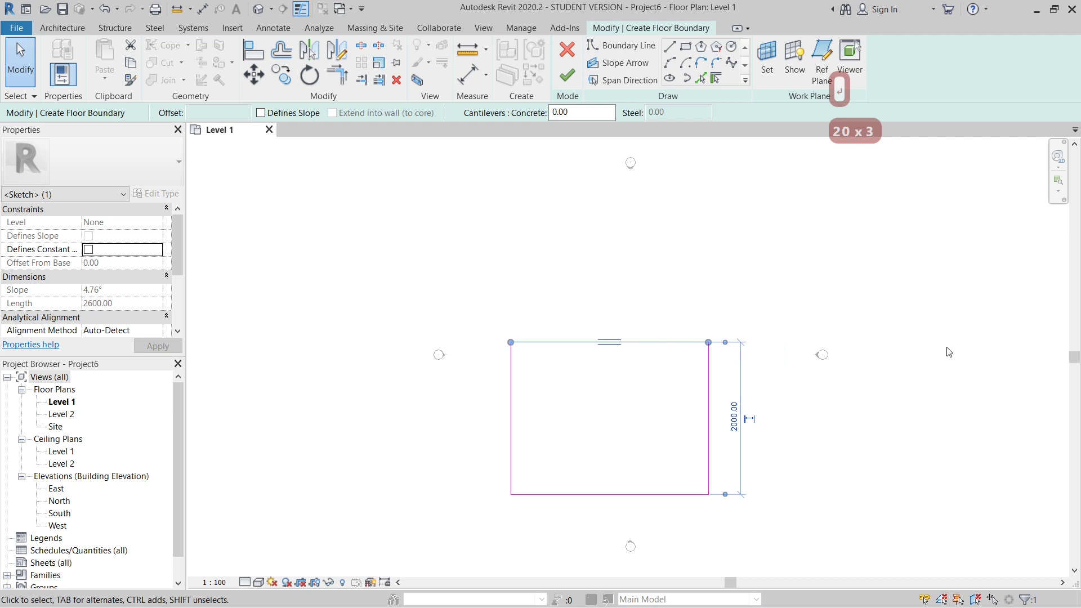
pyautogui.click(633, 383)
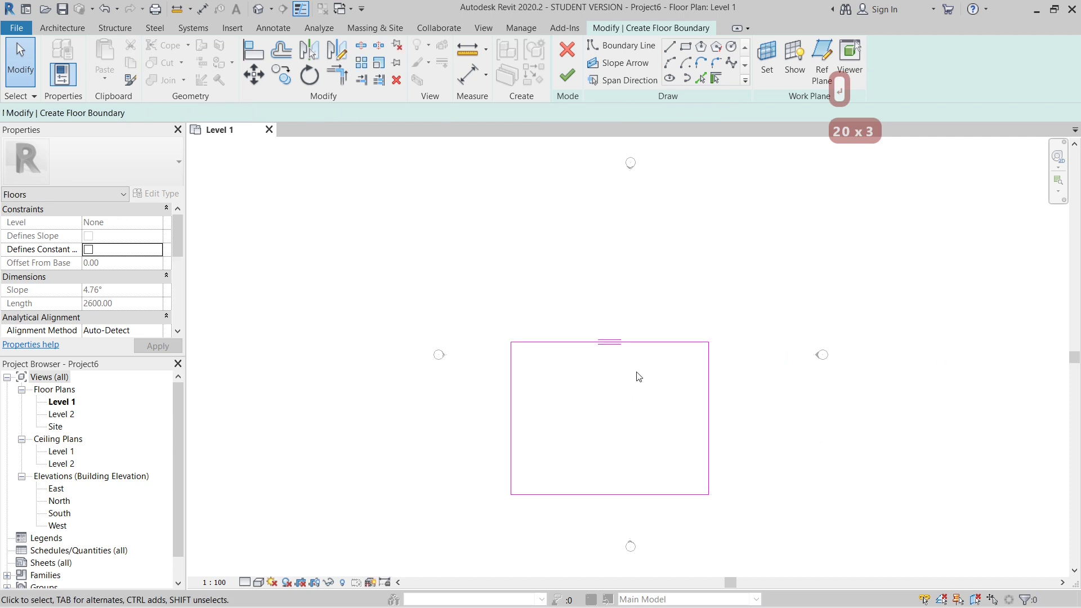
# - Set the floor boundary's width to 1000 mm by repositioning its right edge
pyautogui.click(710, 375)
pyautogui.click(609, 520)
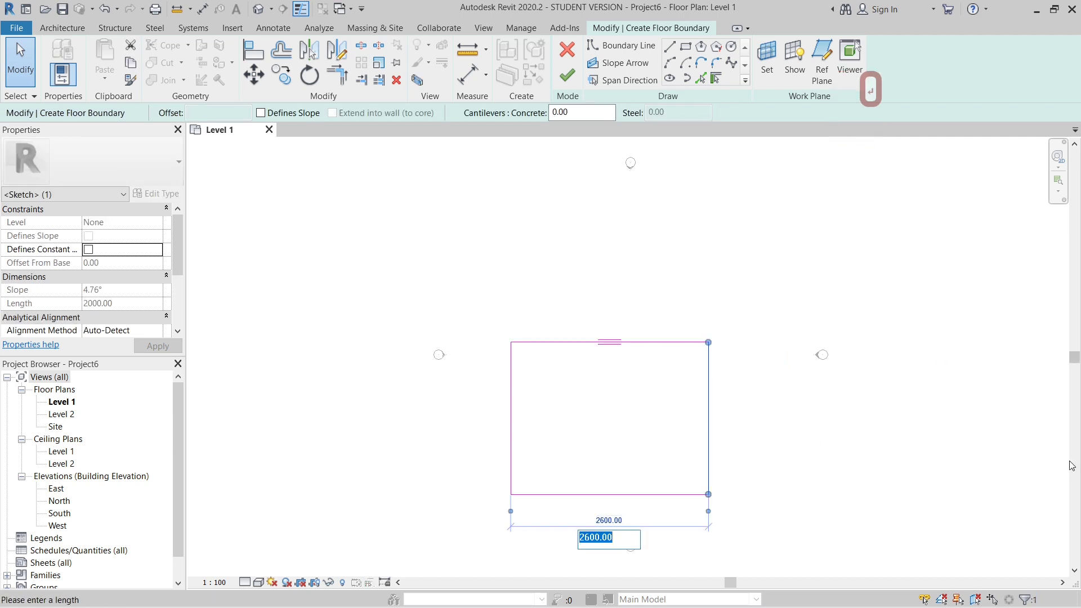
pyautogui.write('1000')
pyautogui.press('Return')
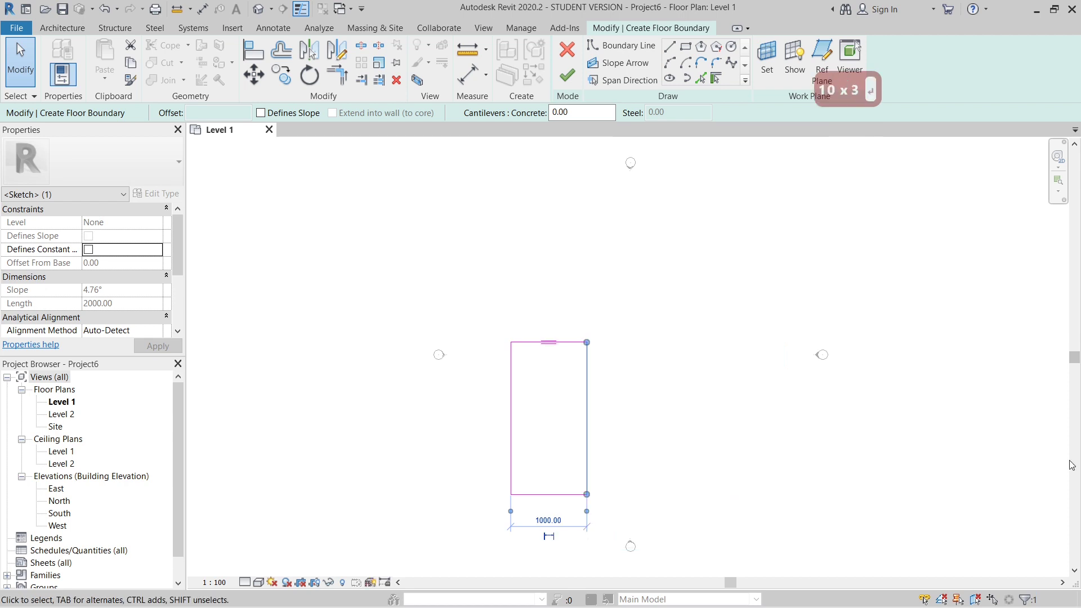
pyautogui.click(750, 441)
# - Choose the Generic 150mm floor type and finish the floor boundary sketch
pyautogui.scroll(-1, 658, 348)
pyautogui.scroll(1, 528, 444)
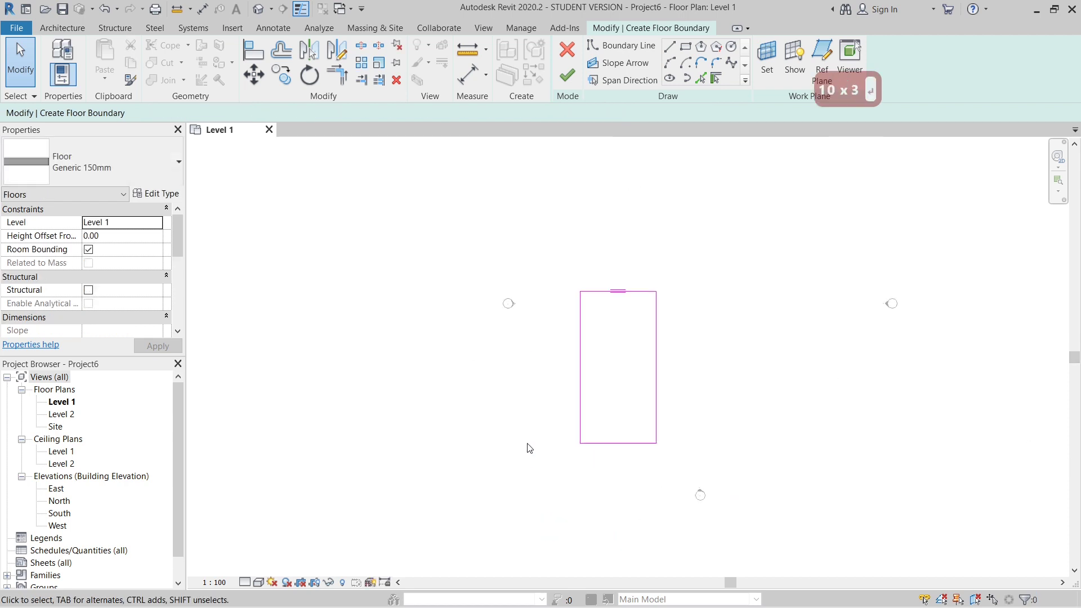
pyautogui.scroll(1, 714, 376)
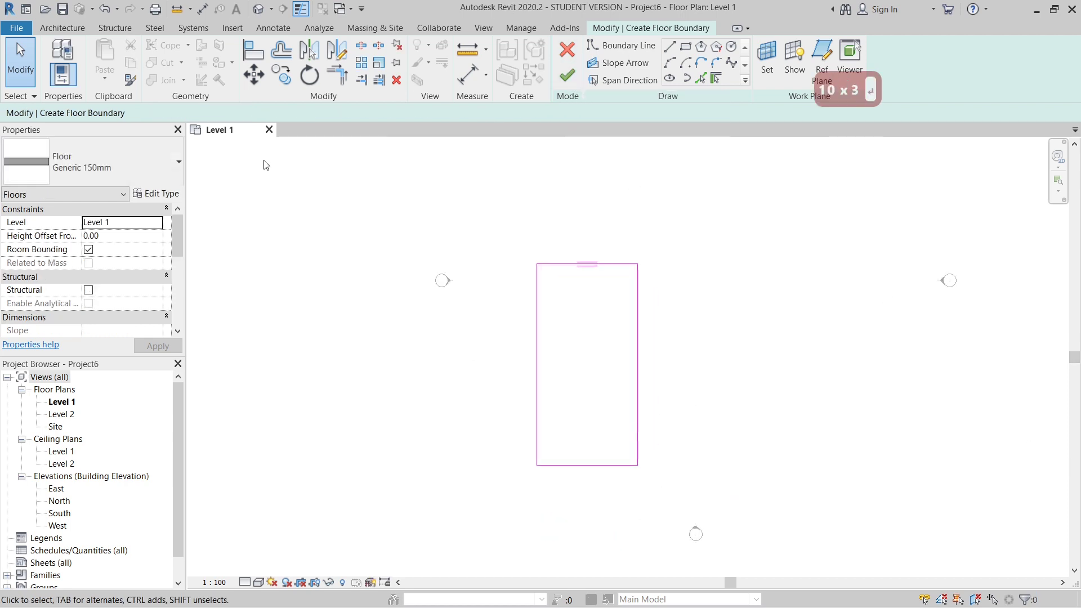
pyautogui.click(107, 170)
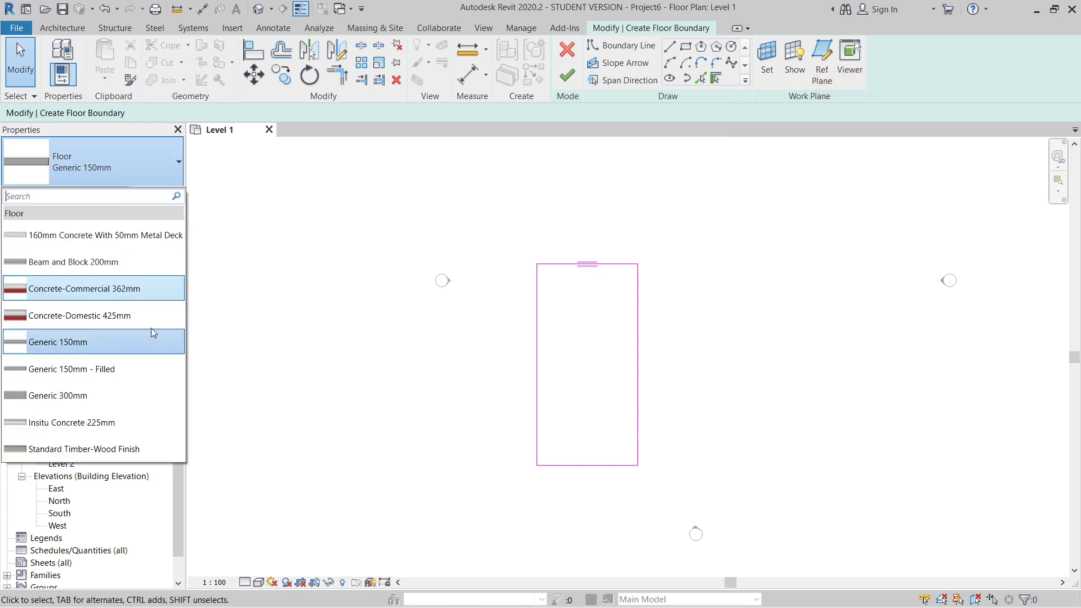
pyautogui.click(102, 341)
pyautogui.click(567, 75)
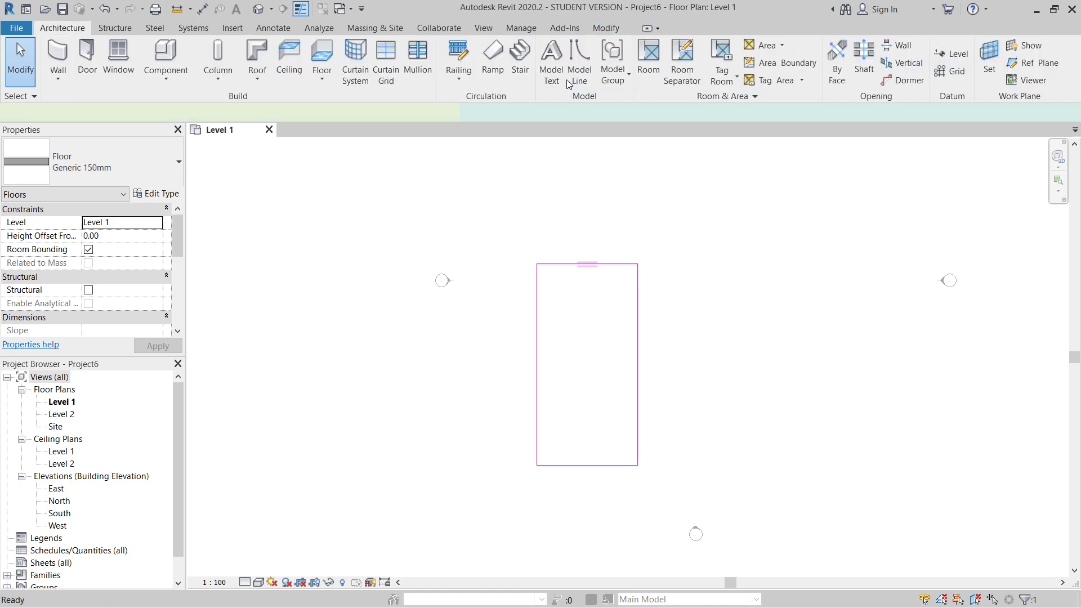
pyautogui.click(691, 380)
# - Start a wall with its height up to Level 2 and its location line at Finish Face: Exterior
pyautogui.scroll(2, 603, 377)
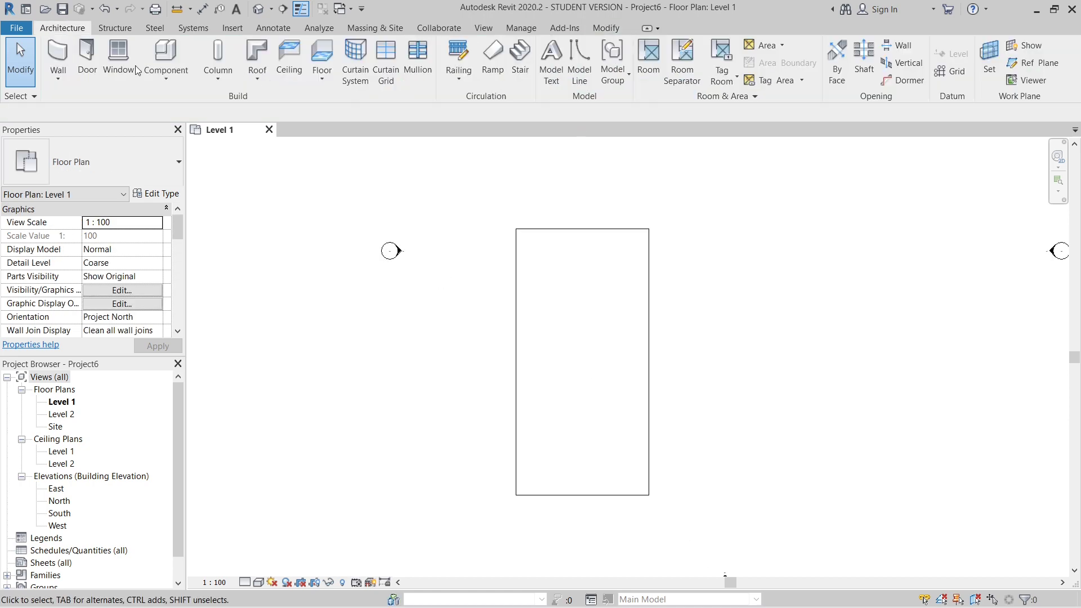
pyautogui.click(58, 56)
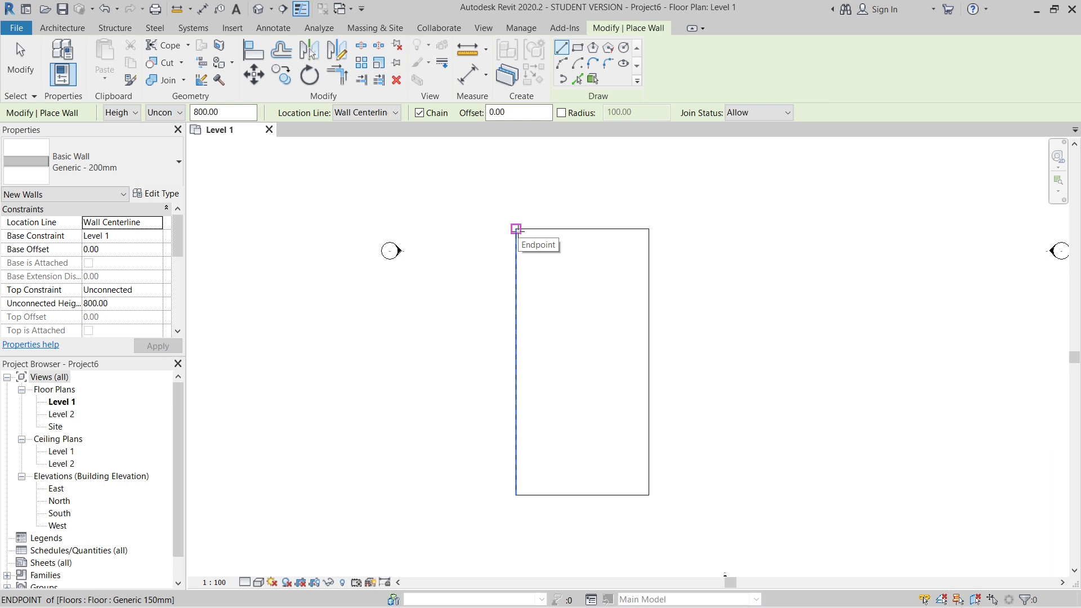
pyautogui.click(170, 113)
pyautogui.click(177, 137)
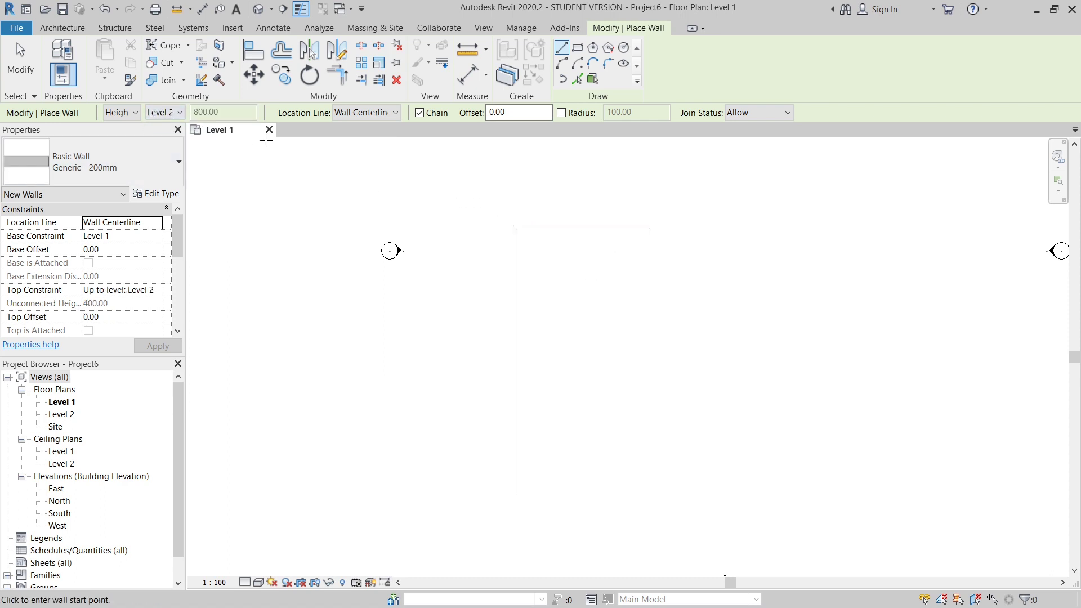
pyautogui.click(372, 113)
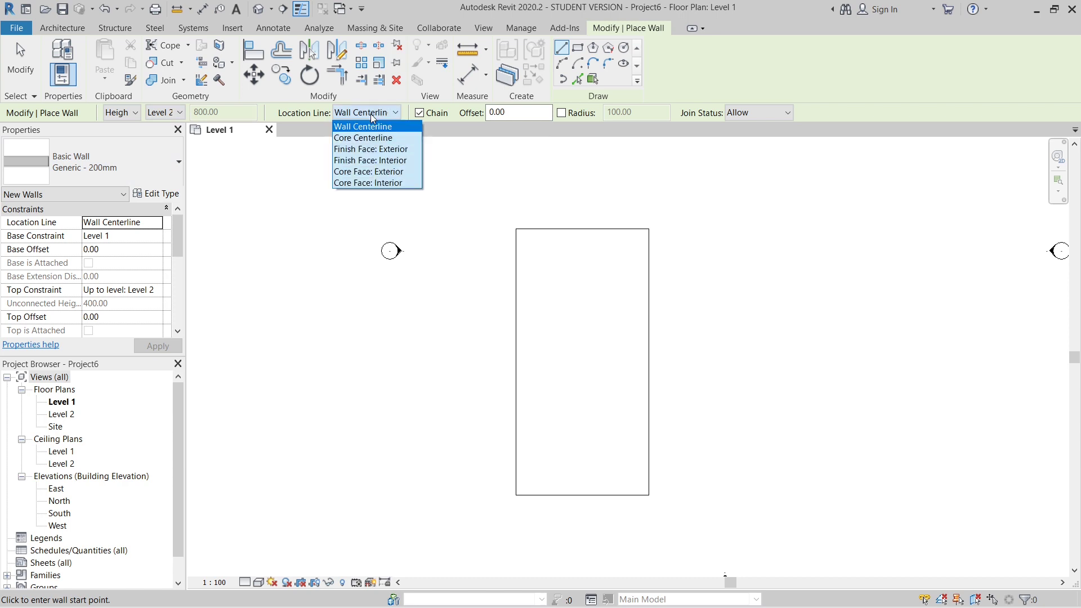
pyautogui.click(380, 149)
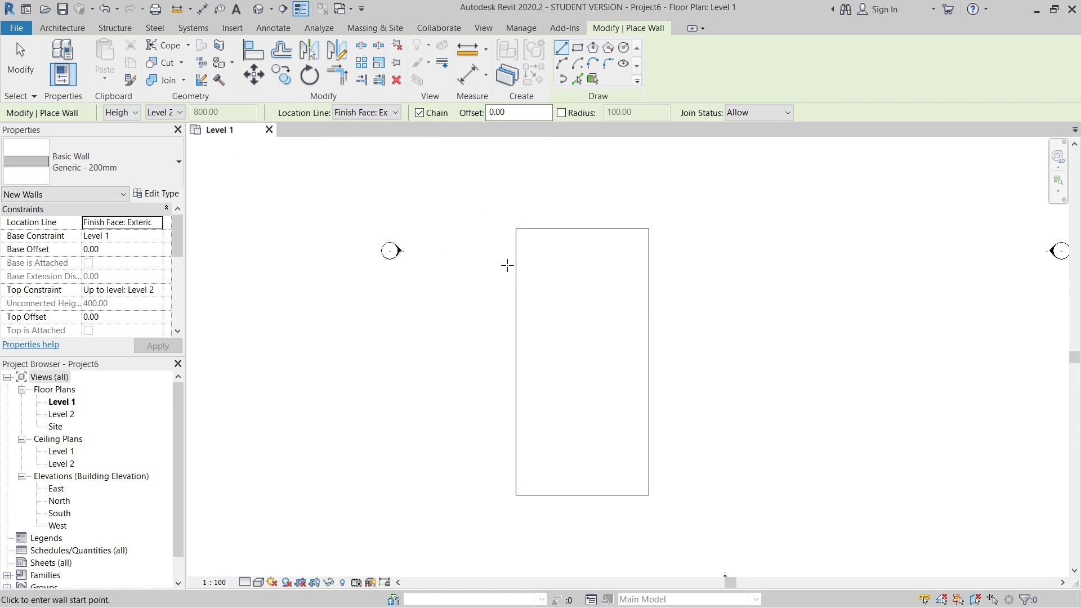
# - Draw chained Generic - 200mm walls along the floor's upper and right edges, then end the chain
pyautogui.click(517, 228)
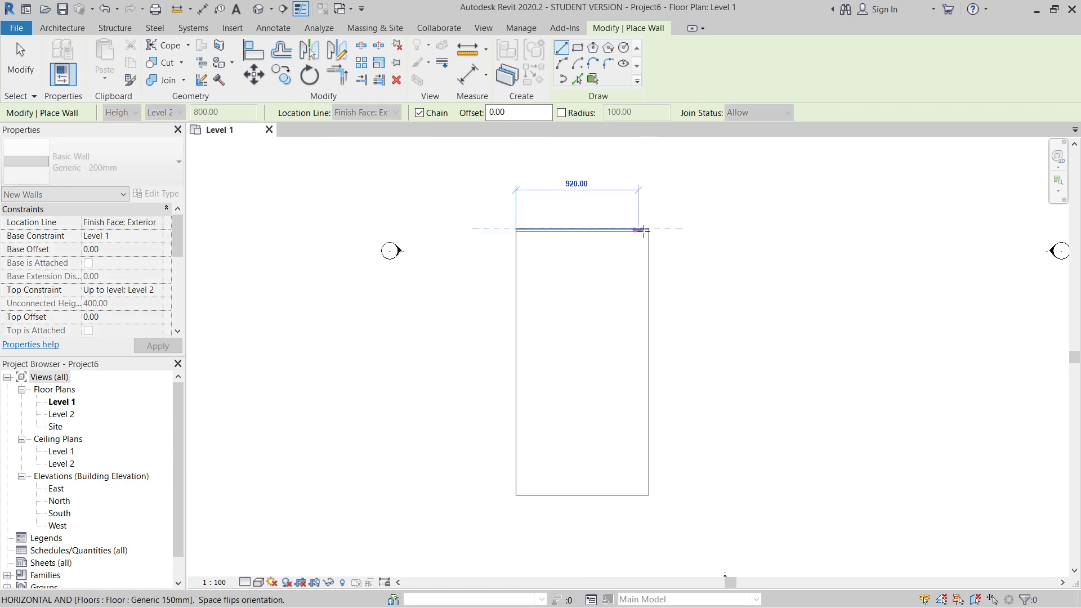
pyautogui.click(649, 228)
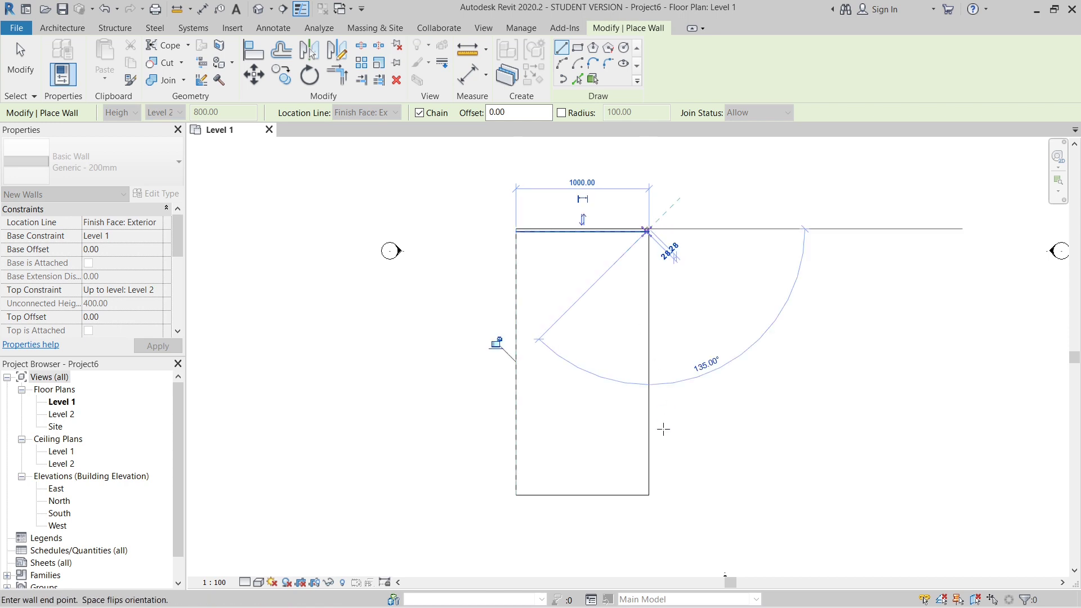
pyautogui.click(650, 495)
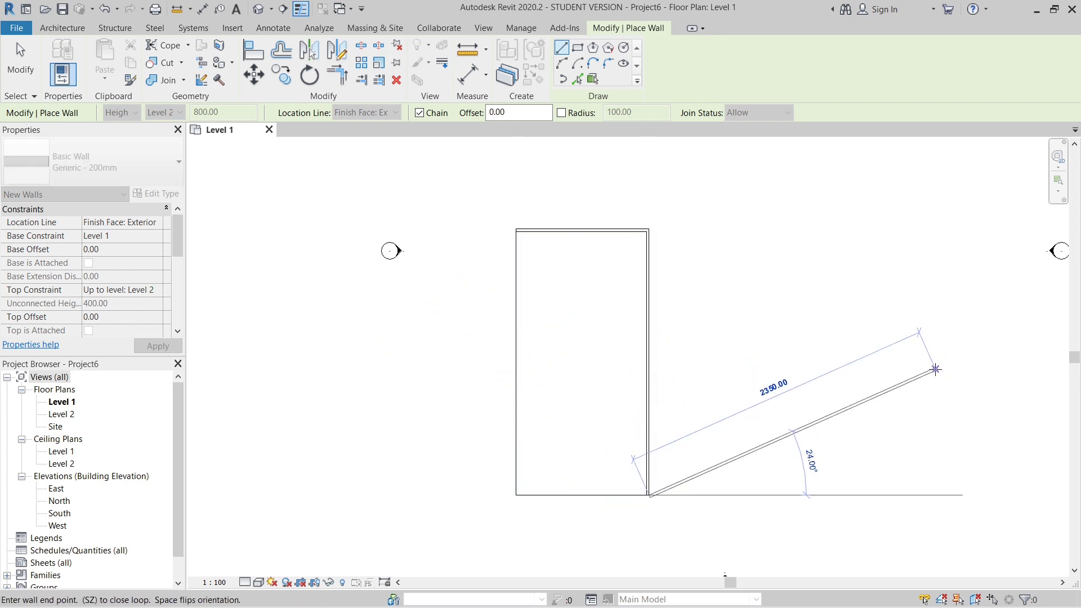
pyautogui.press('Escape')
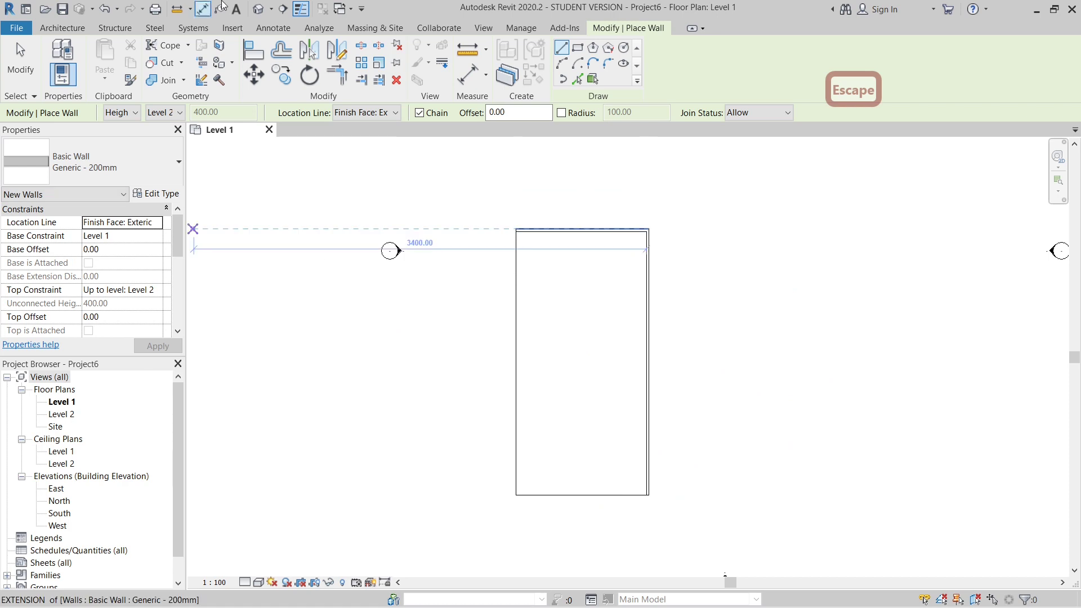
# - Inspect the floor and the two walls in the default 3D view, then return to the Level 1 floor plan
pyautogui.click(260, 10)
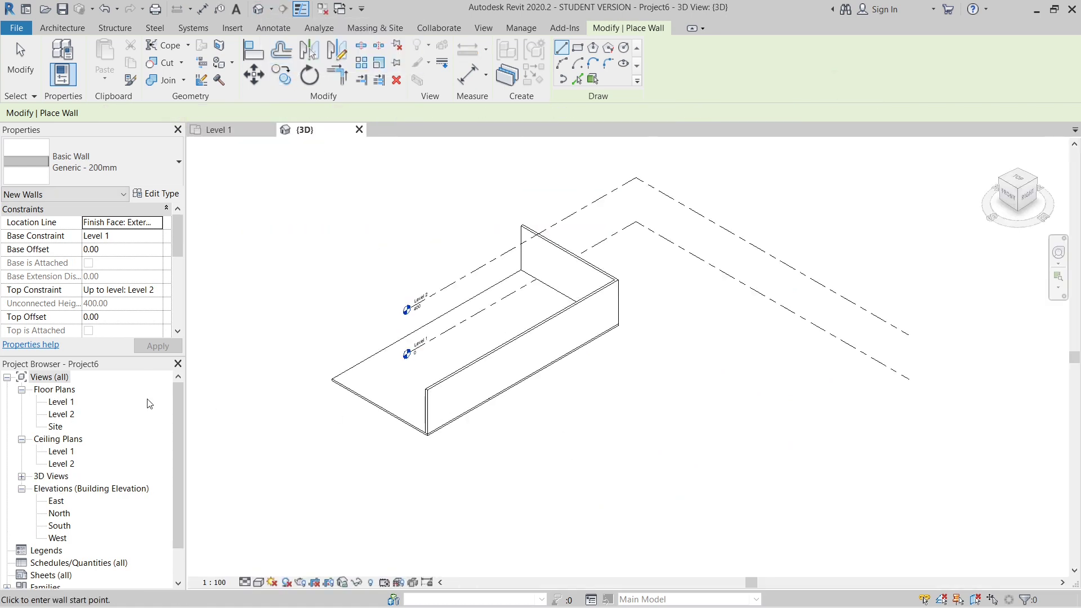
pyautogui.keyDown('shift'); pyautogui.moveTo(295, 328); pyautogui.dragTo(461, 376, button='middle'); pyautogui.keyUp('shift')
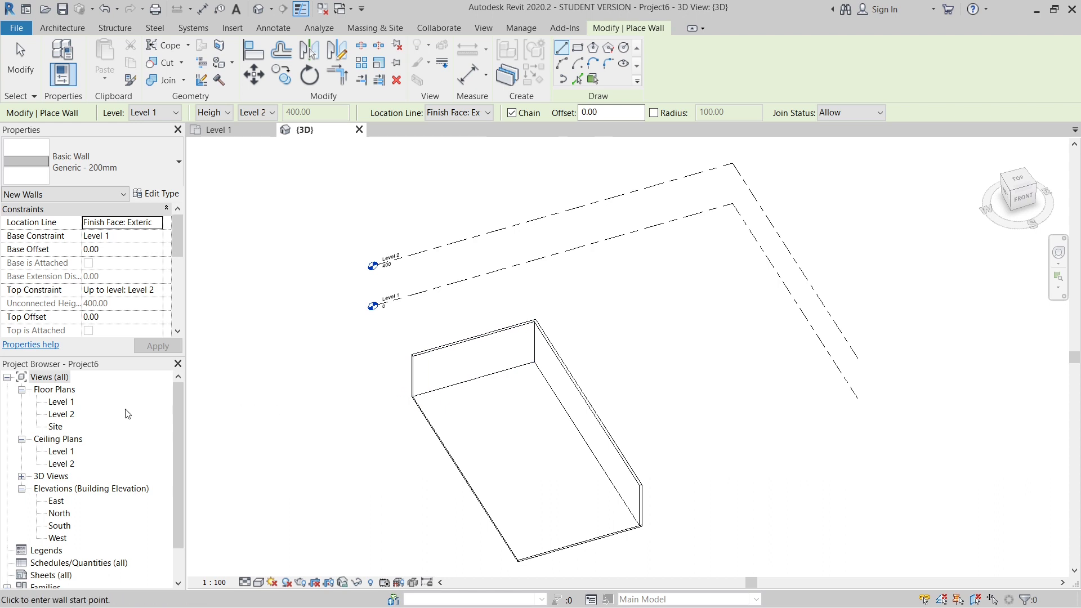
pyautogui.doubleClick(66, 403)
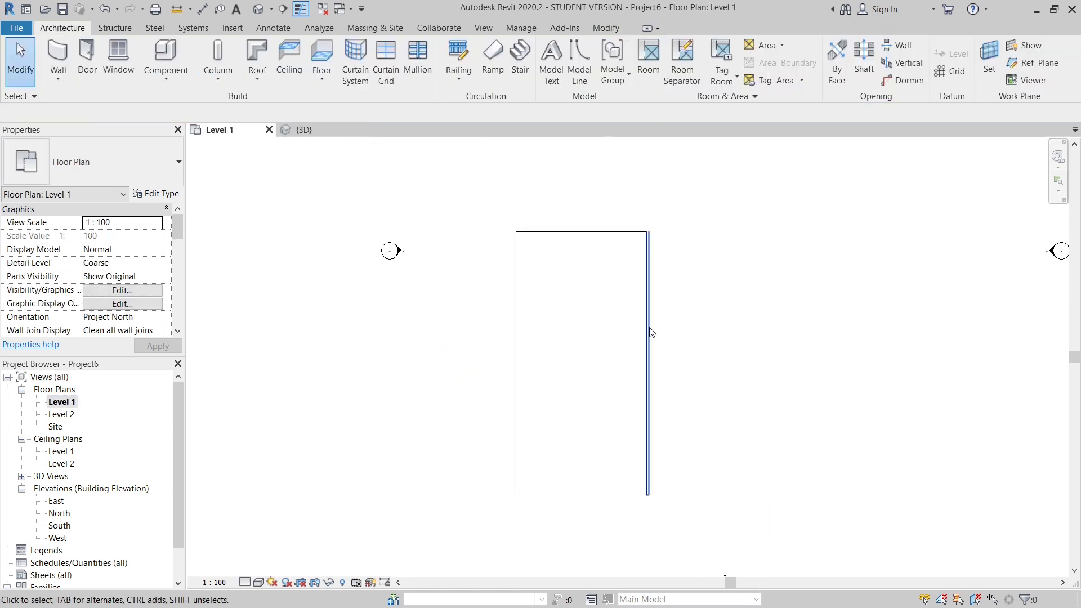
# - Switch the mass display to Show Mass Form and Floors in the Level 1 plan
pyautogui.scroll(-2, 514, 426)
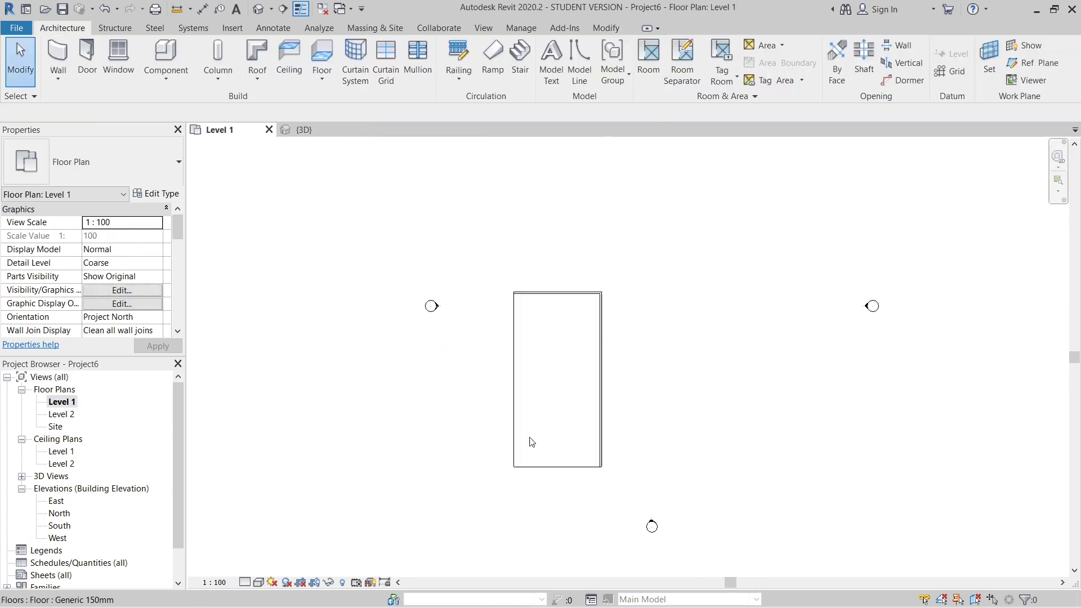
pyautogui.scroll(2, 593, 447)
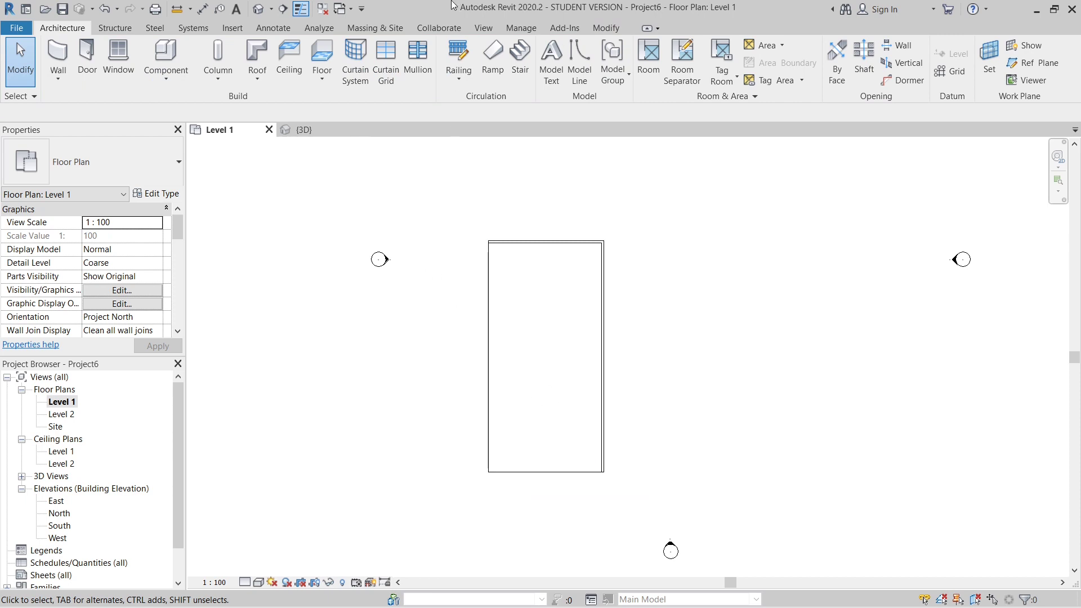
pyautogui.click(384, 30)
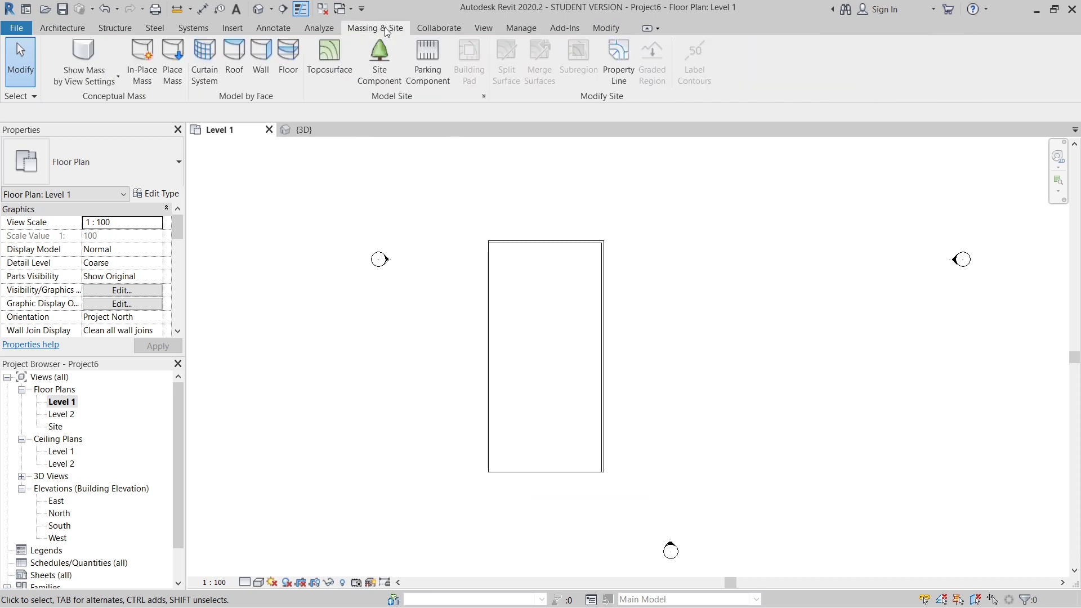
pyautogui.click(100, 78)
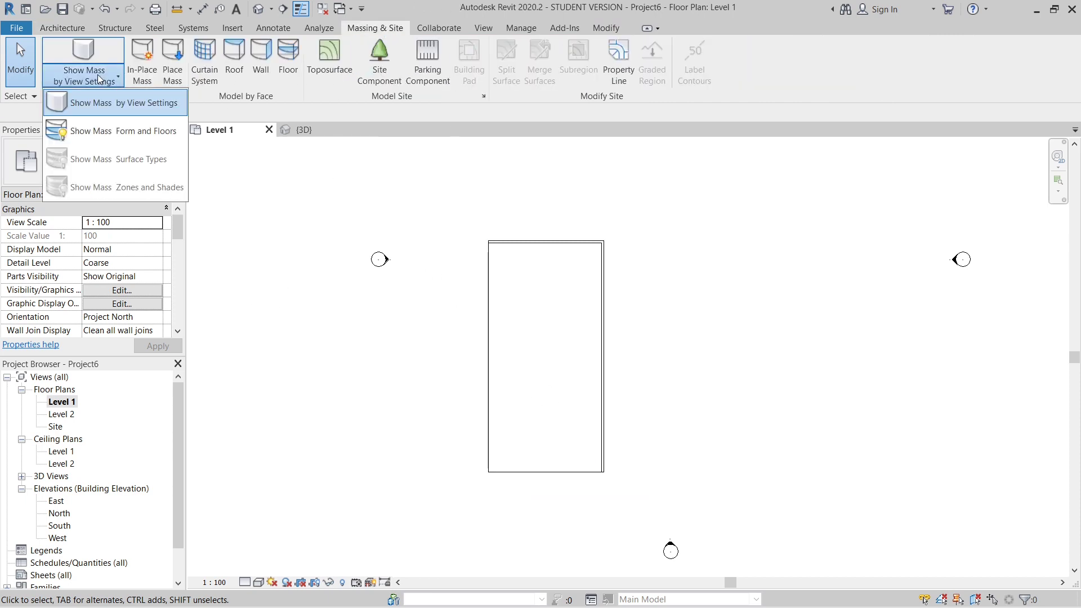
pyautogui.click(107, 133)
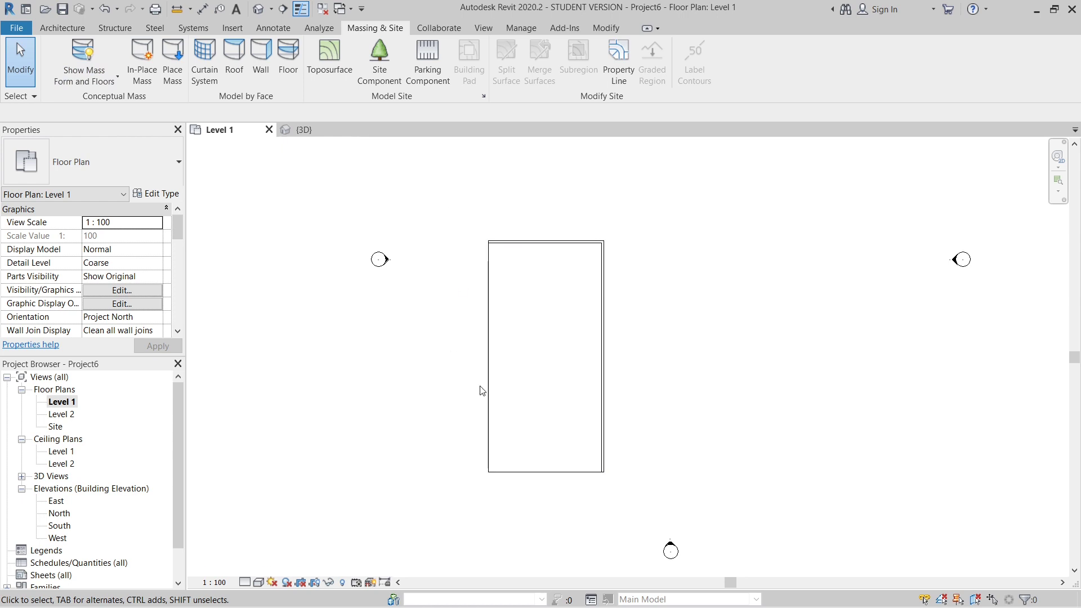
# - Create an in-place mass named "Organic seating"
pyautogui.click(142, 61)
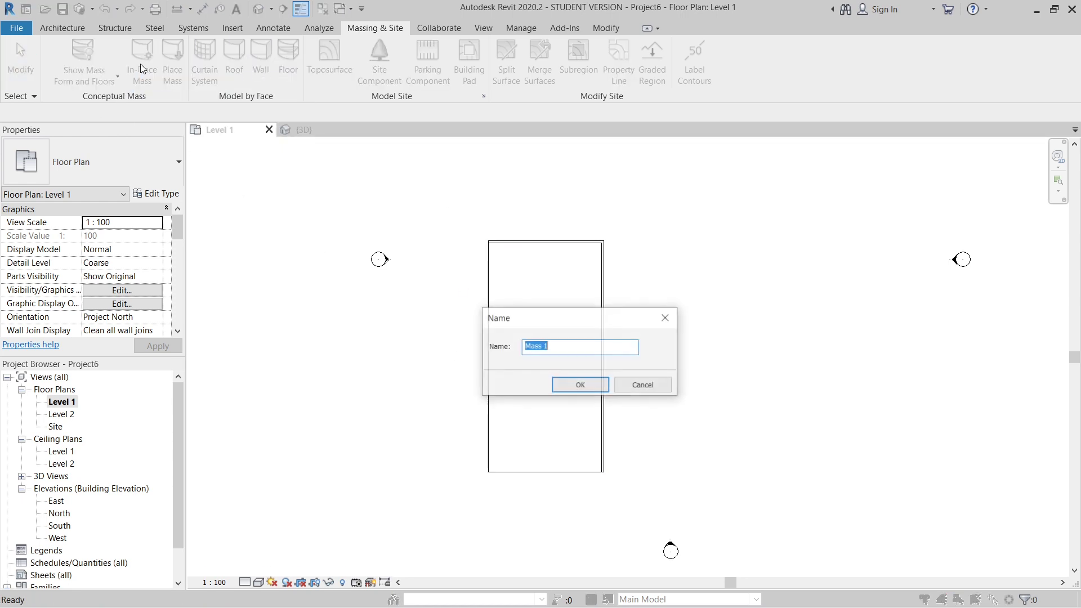
pyautogui.press('BackSpace')
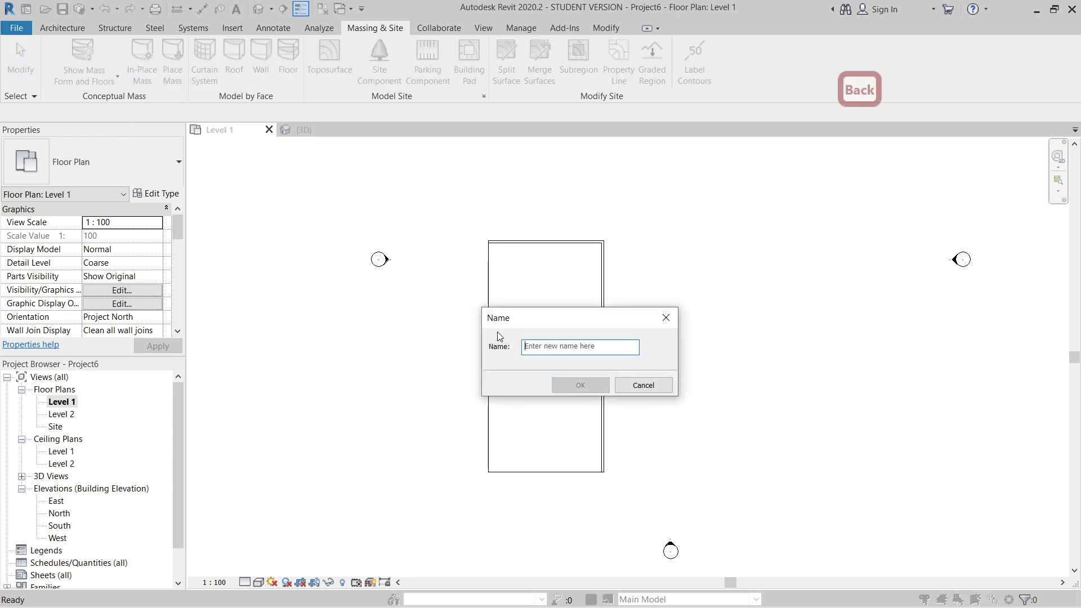
pyautogui.write('Organic')
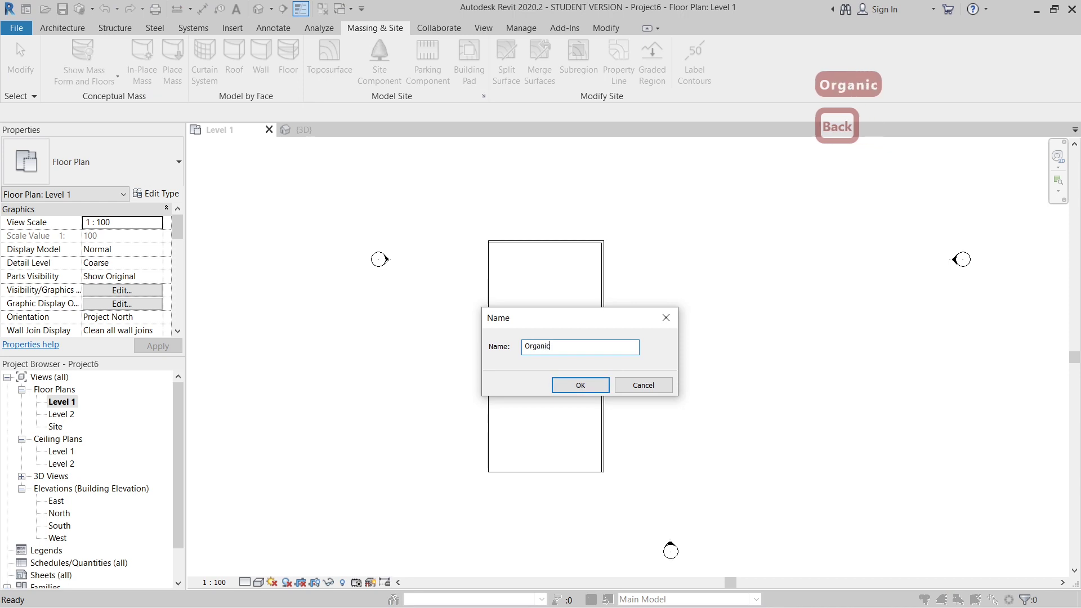
pyautogui.write(' seating')
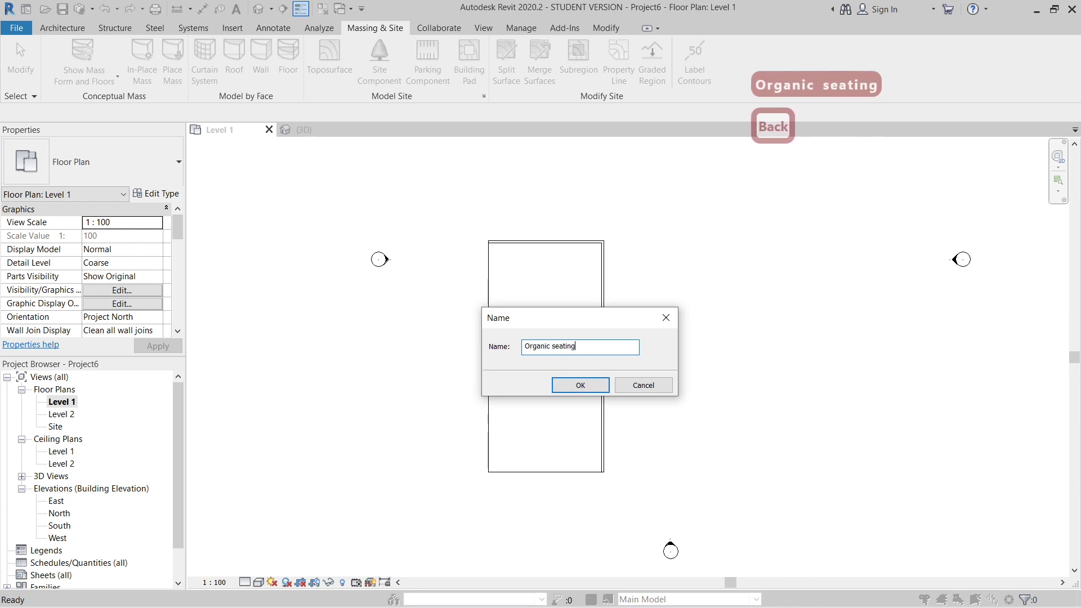
pyautogui.click(583, 385)
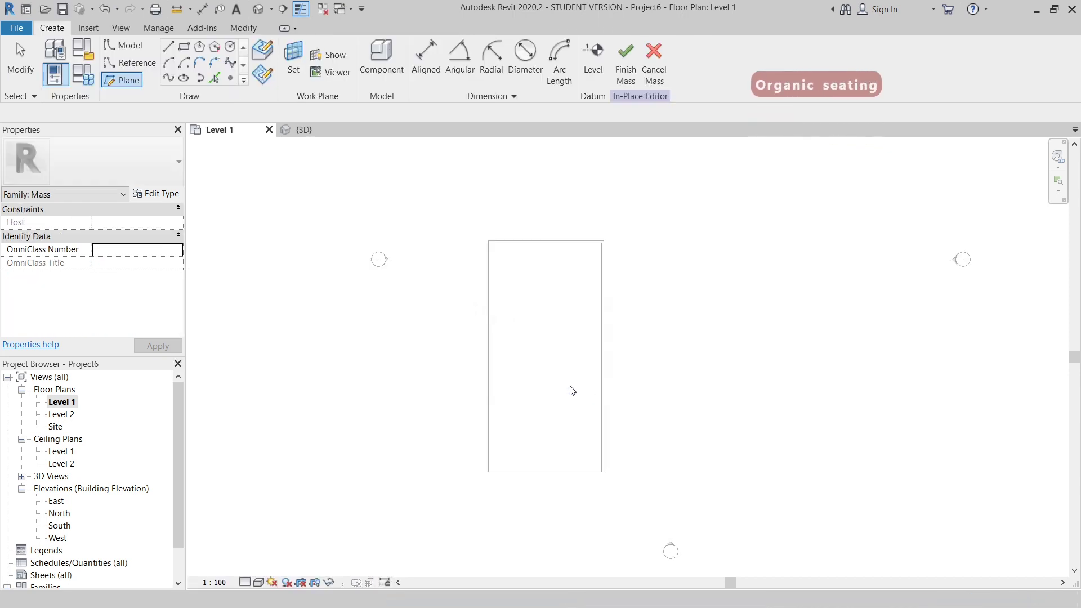
# - Draw a horizontal reference plane across the lower part of the floor, extending well beyond both of its sides
pyautogui.scroll(-1, 459, 305)
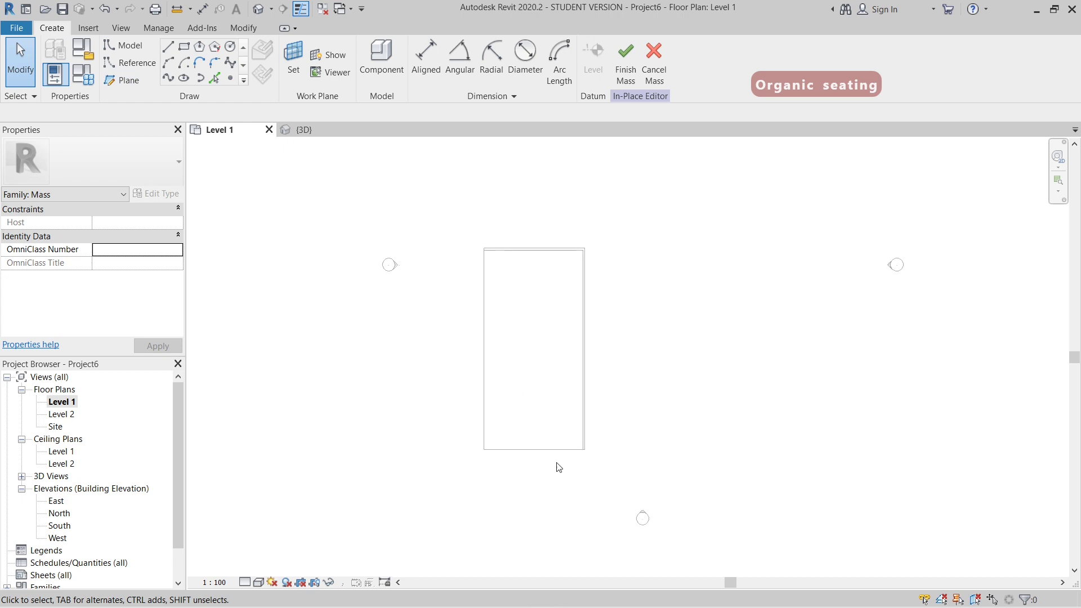
pyautogui.scroll(2, 533, 458)
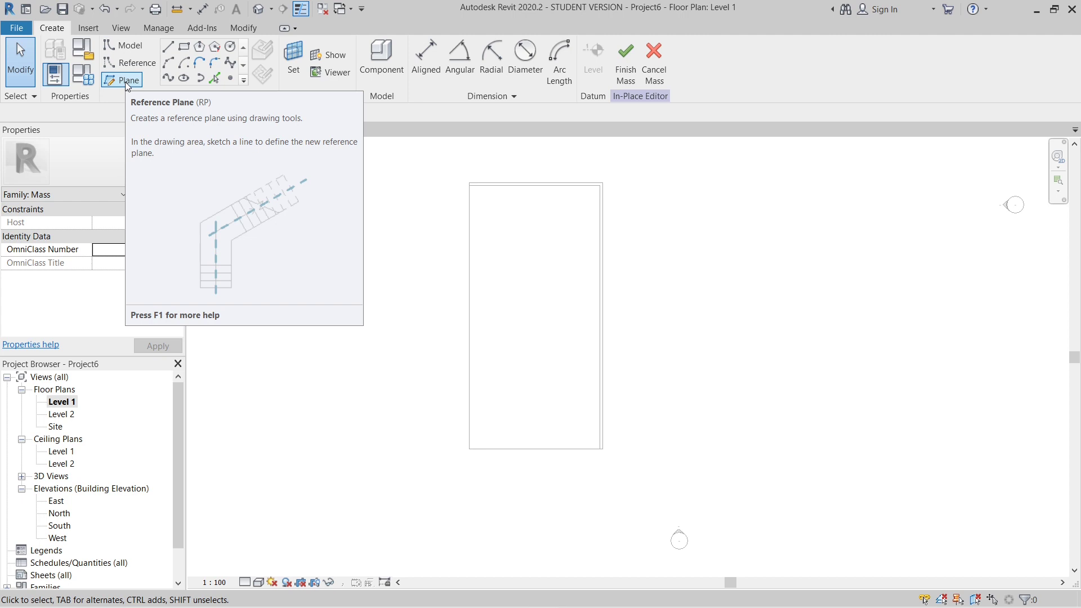
pyautogui.click(122, 80)
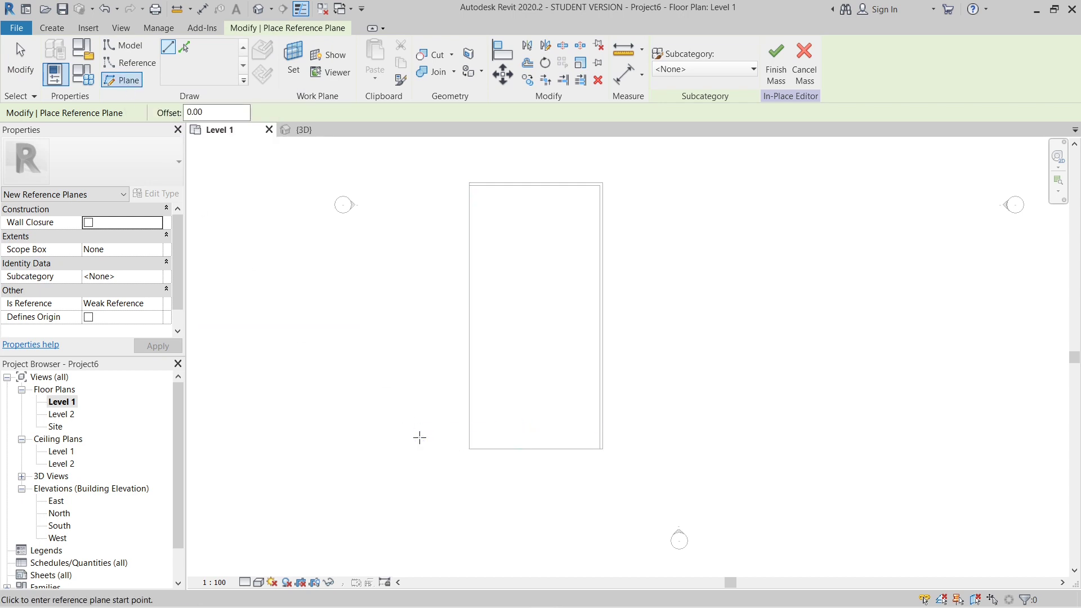
pyautogui.click(394, 420)
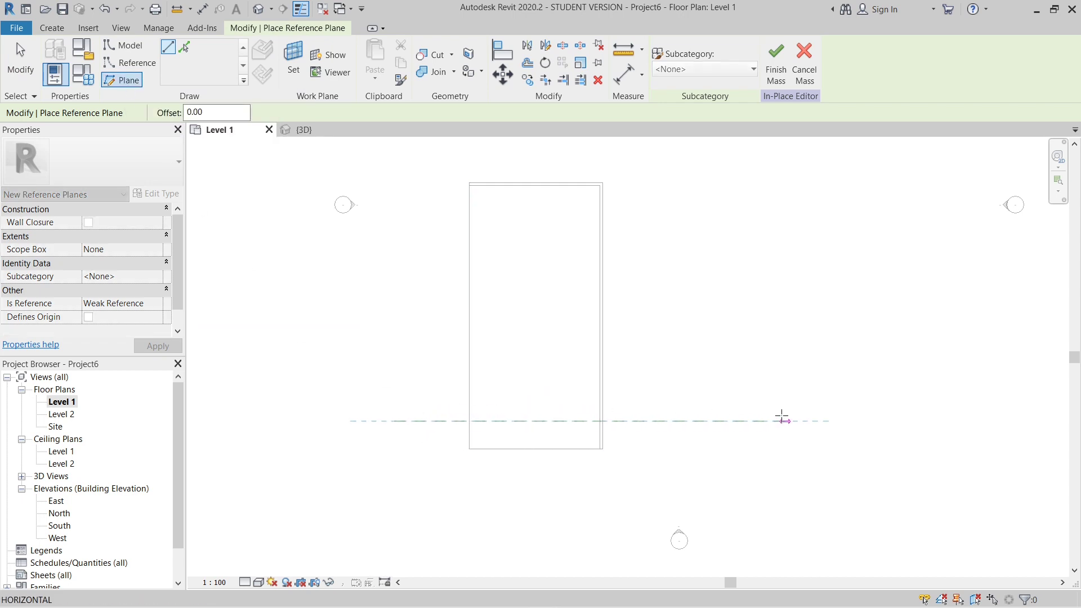
pyautogui.press('Escape')
pyautogui.scroll(-3, 535, 444)
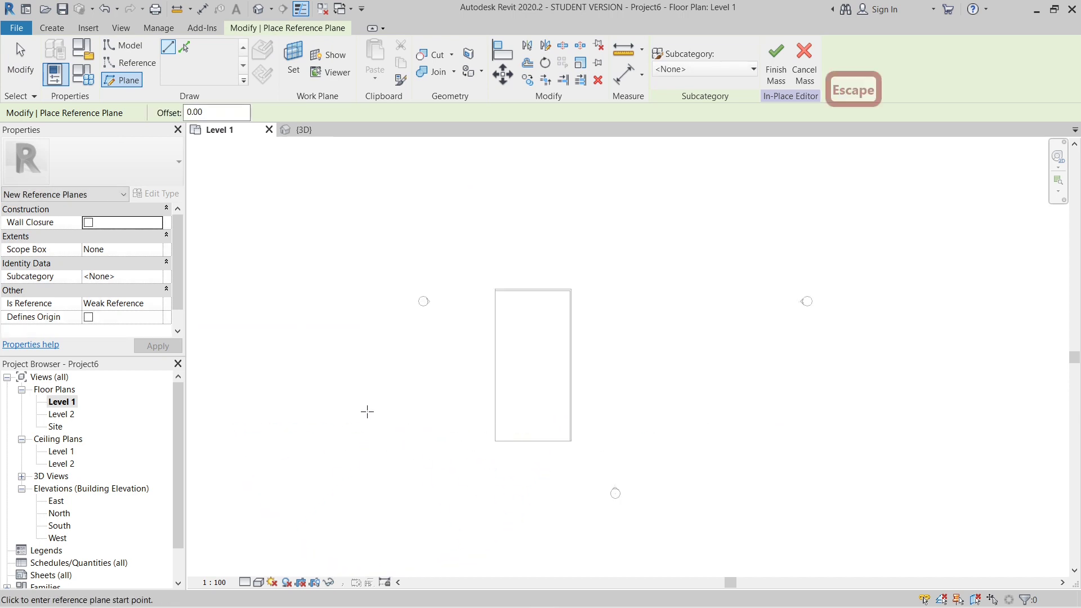
pyautogui.click(340, 426)
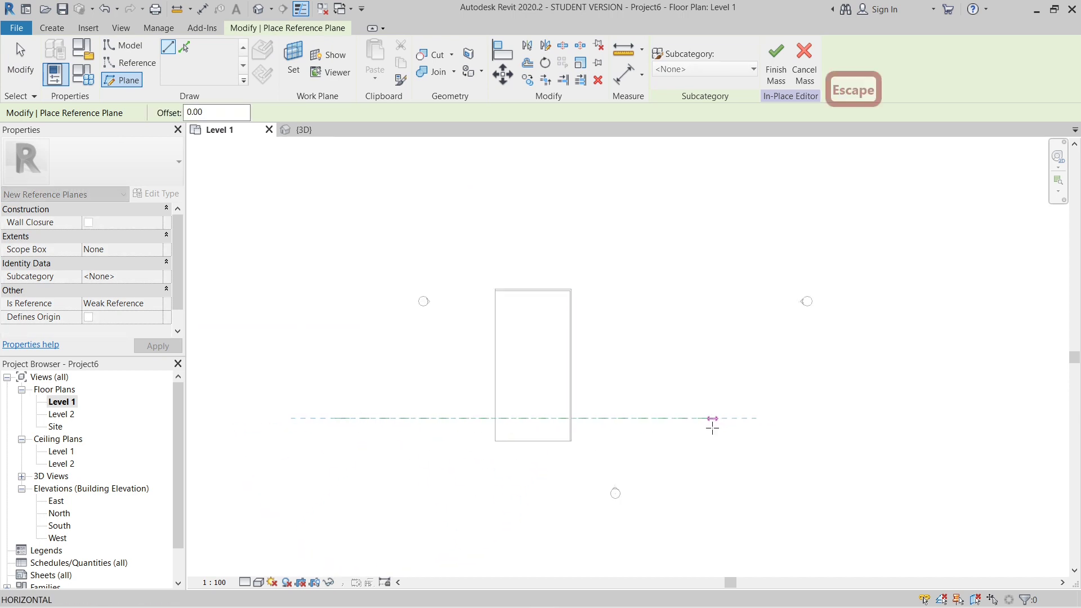
pyautogui.click(729, 418)
# - Add four parallel reference planes above the first one by picking lines at an offset of 200, then end the command
pyautogui.scroll(3, 355, 416)
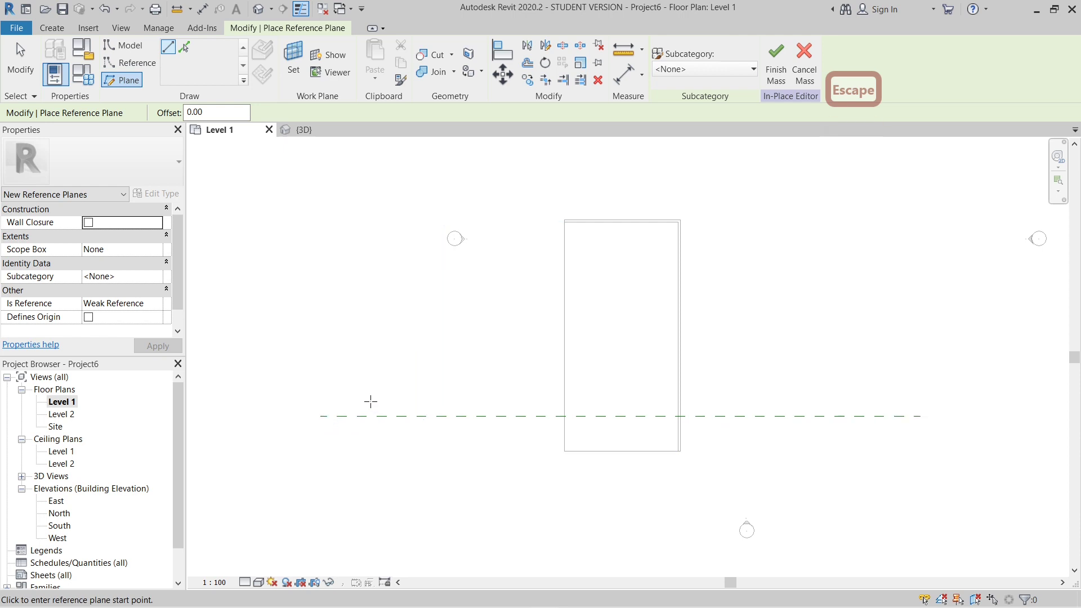
pyautogui.click(186, 47)
pyautogui.doubleClick(219, 111)
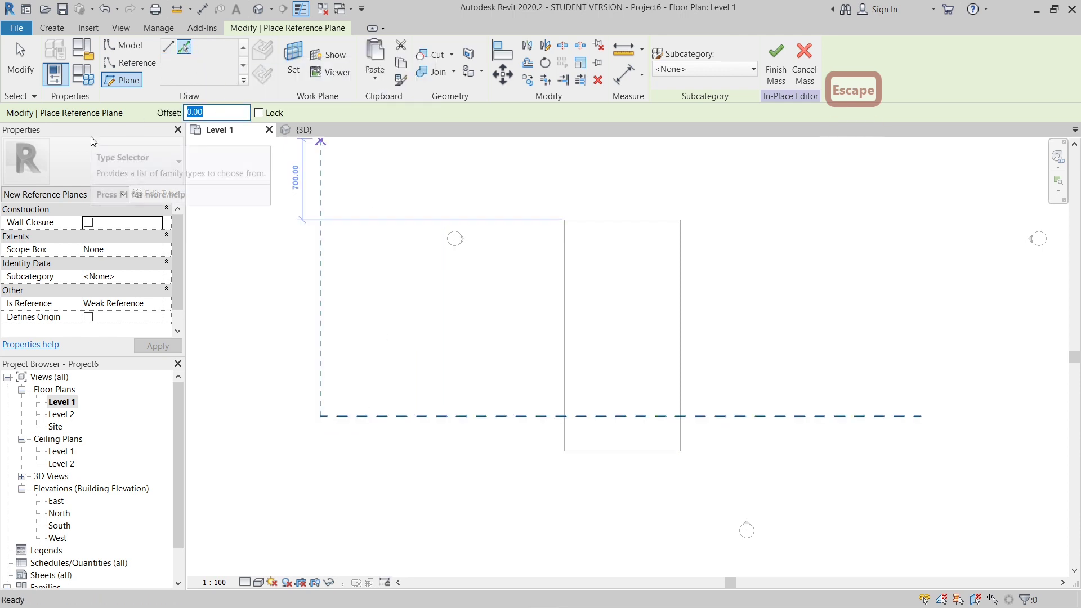
pyautogui.write('200')
pyautogui.press('Return')
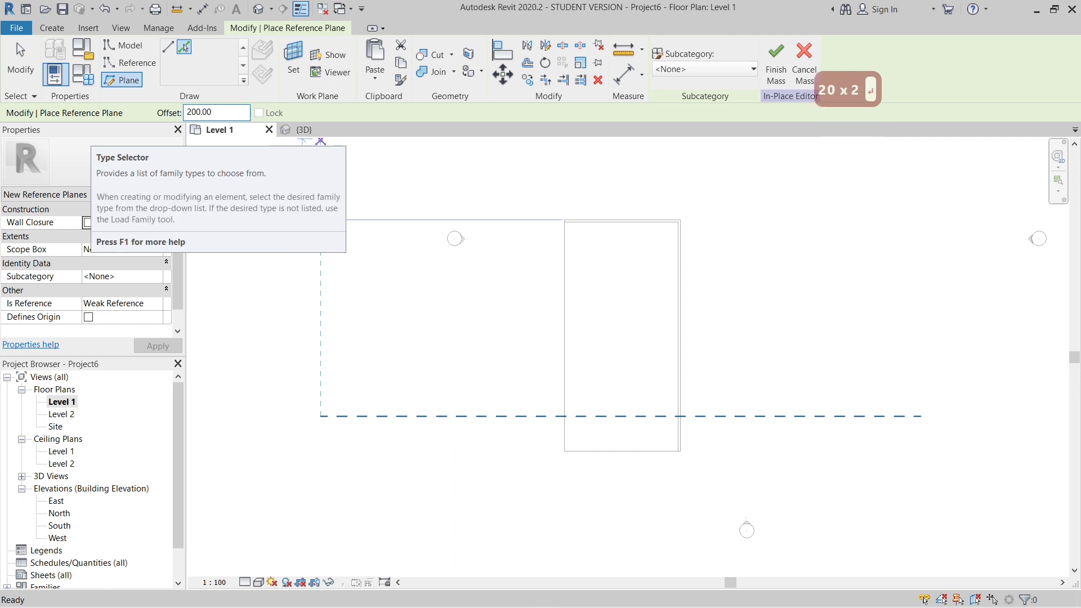
pyautogui.click(409, 416)
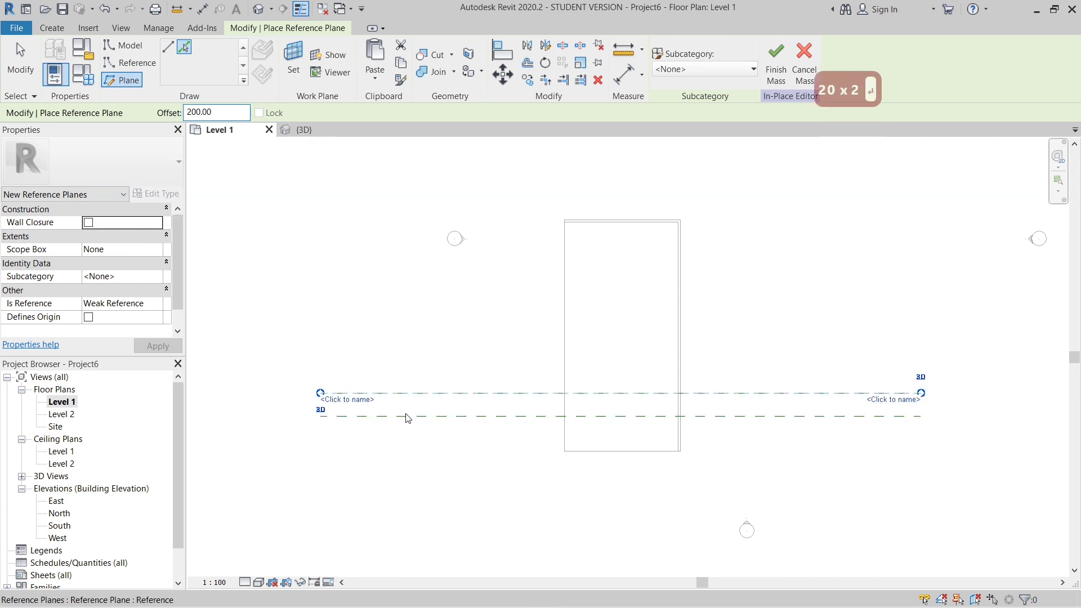
pyautogui.click(422, 392)
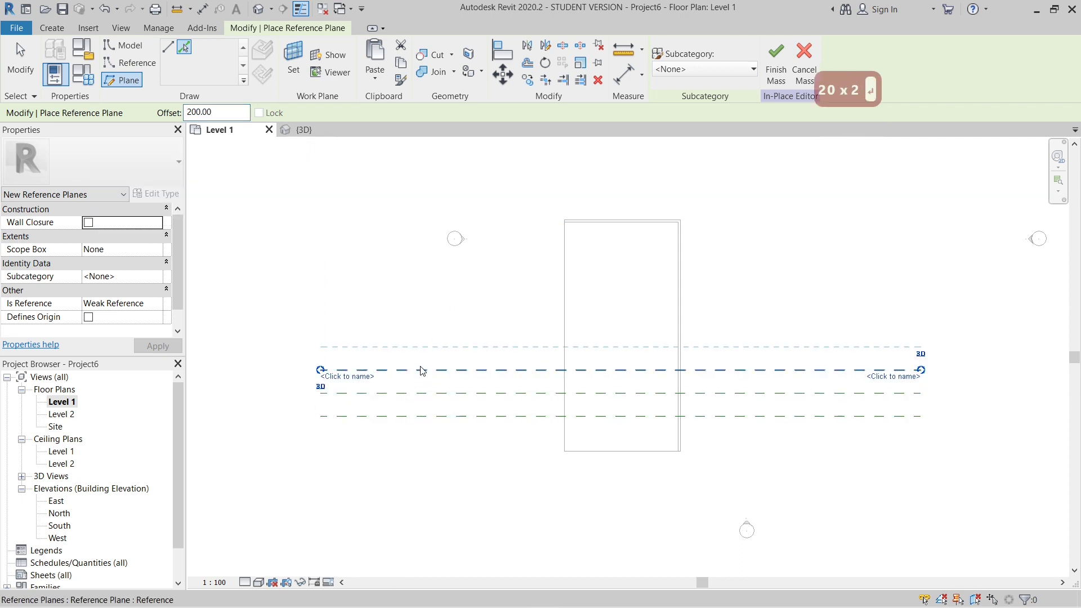
pyautogui.click(421, 369)
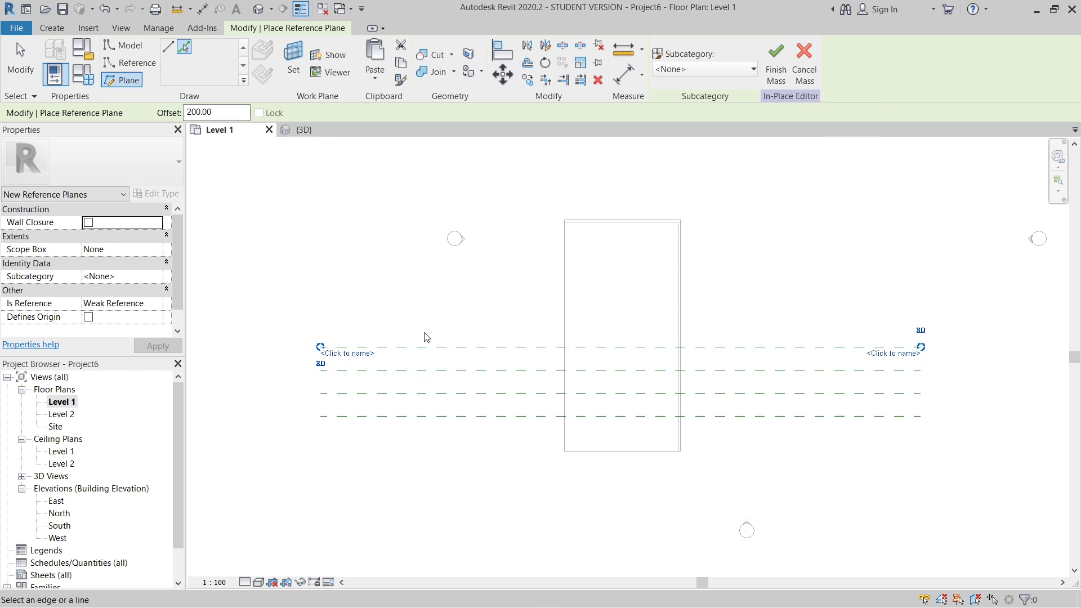
pyautogui.click(422, 347)
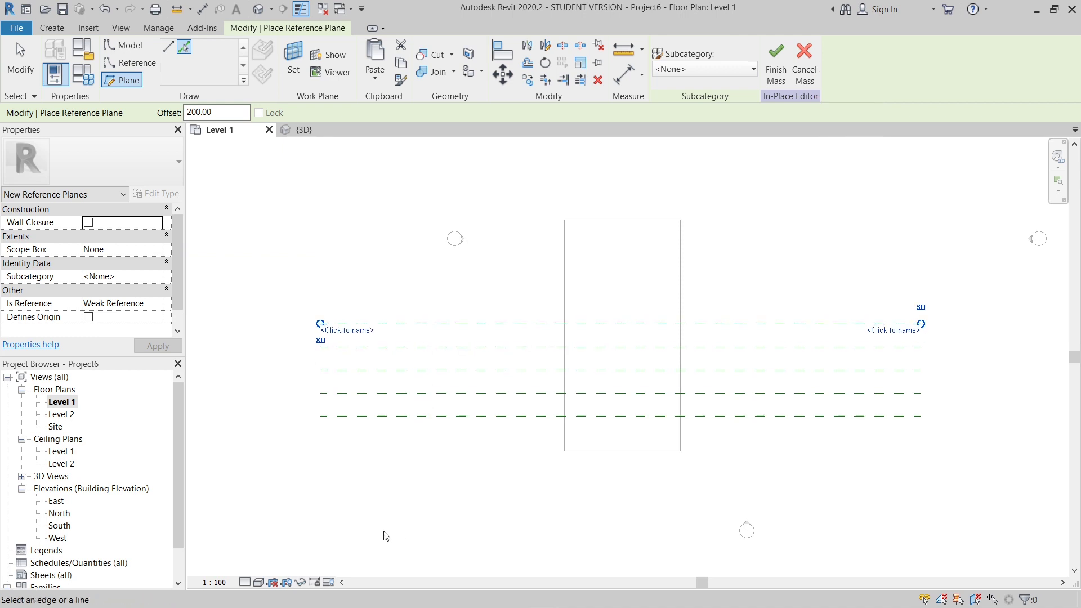
pyautogui.scroll(2, 402, 437)
pyautogui.scroll(-1, 402, 437)
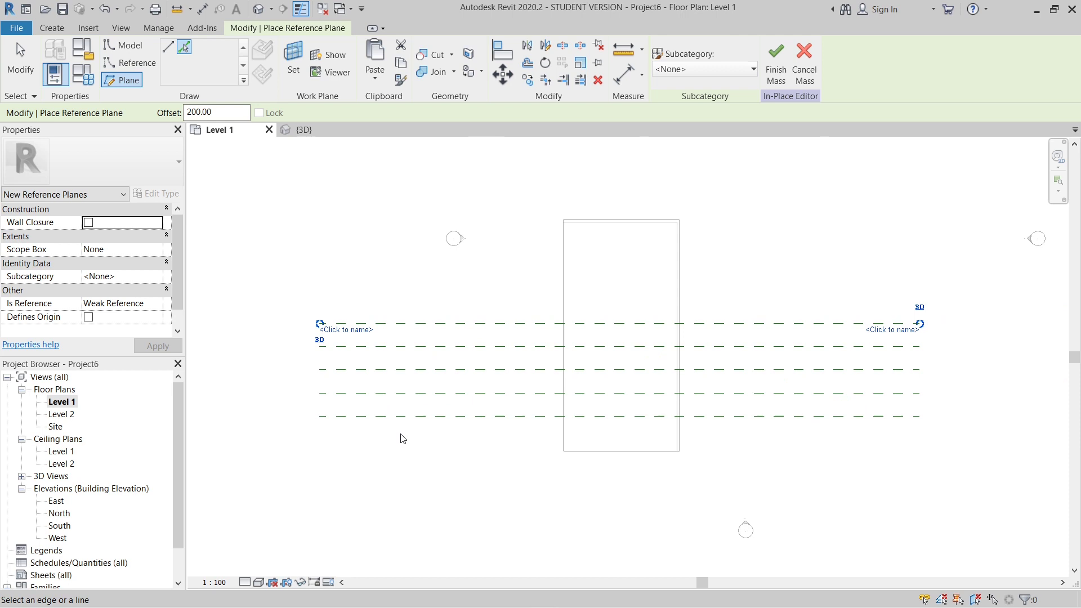
pyautogui.press('Escape')
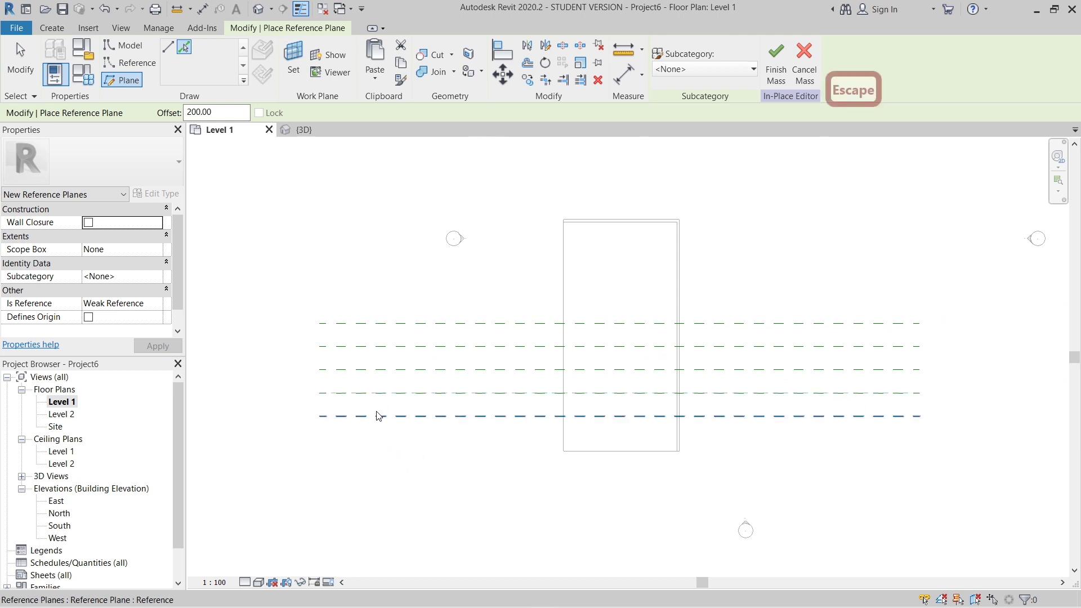
pyautogui.press('Escape')
# - Name the lowest reference plane 1 and the one directly above it 2
pyautogui.click(357, 416)
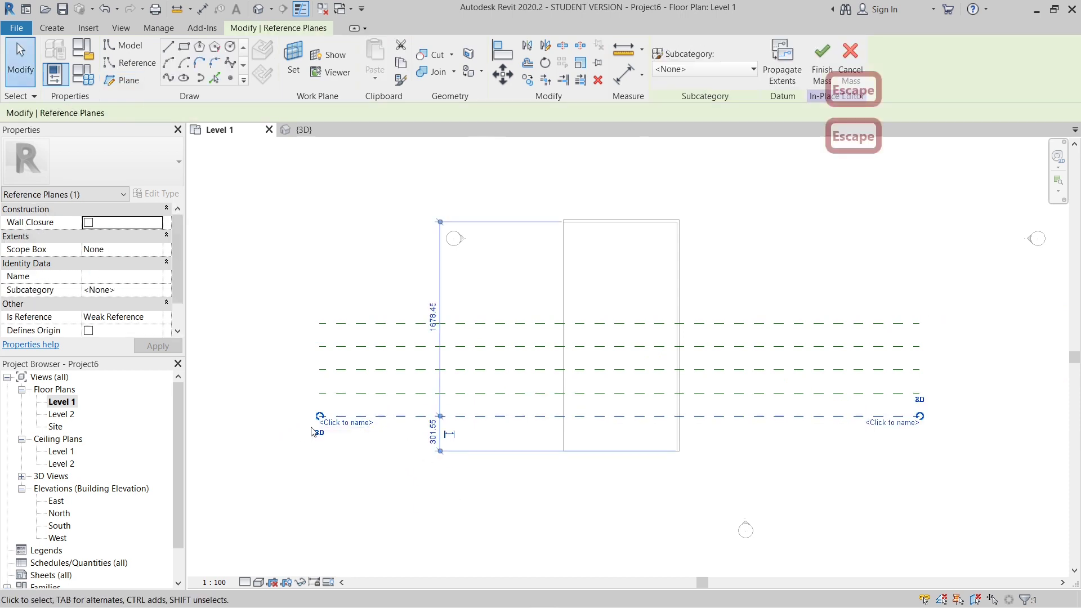
pyautogui.scroll(2, 363, 423)
pyautogui.click(361, 422)
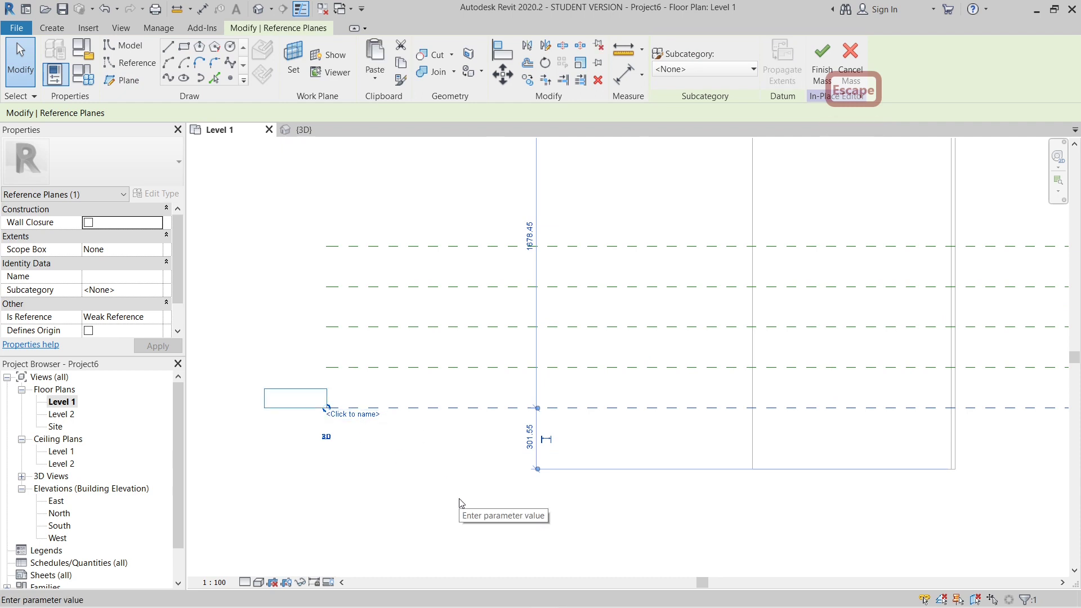
pyautogui.write('1')
pyautogui.press('Return')
pyautogui.click(371, 367)
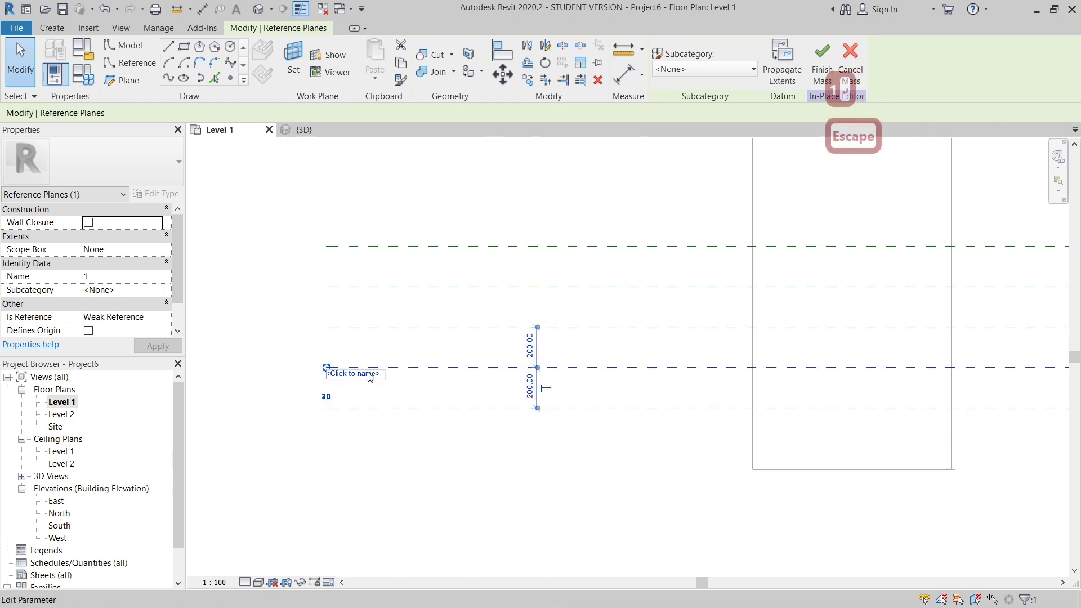
pyautogui.click(363, 374)
pyautogui.write('2')
pyautogui.press('Return')
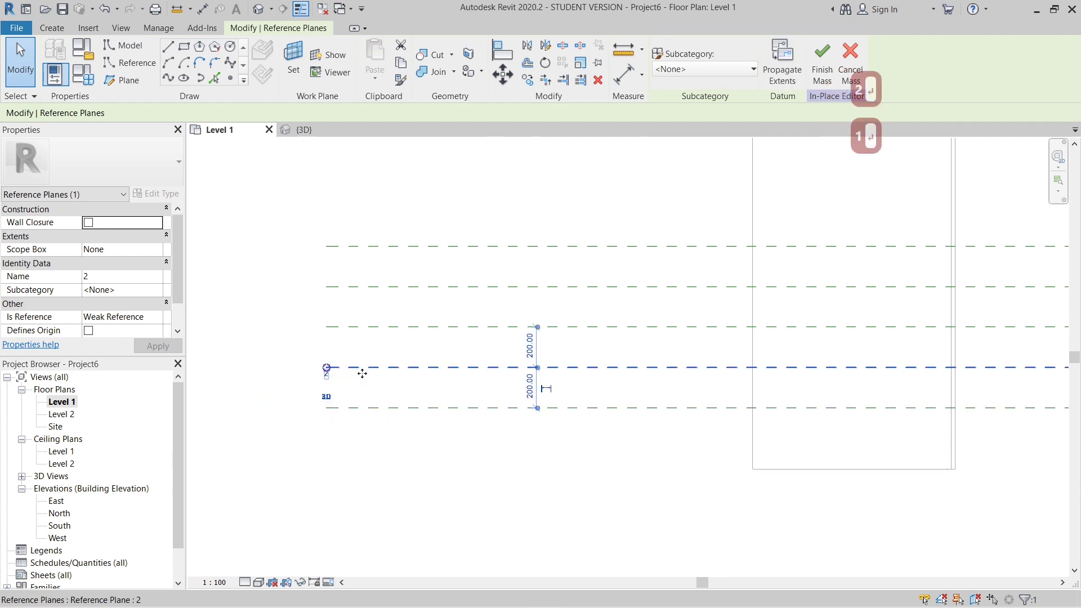
# - Name the remaining three reference planes 3, 4 and 5 from the bottom up, then clear the selection
pyautogui.click(341, 327)
pyautogui.click(363, 334)
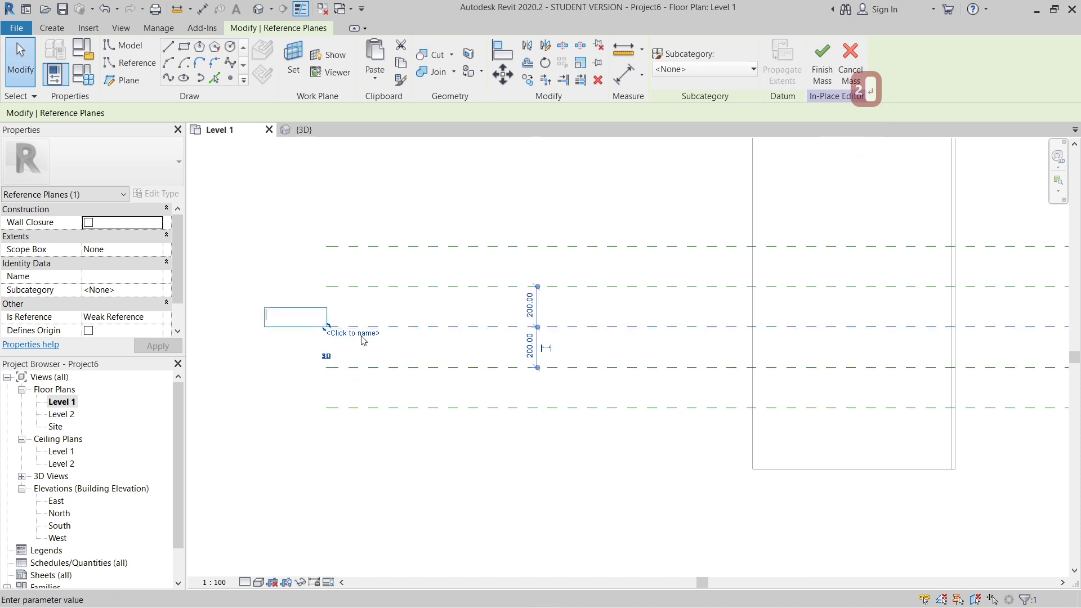
pyautogui.write('3')
pyautogui.press('Return')
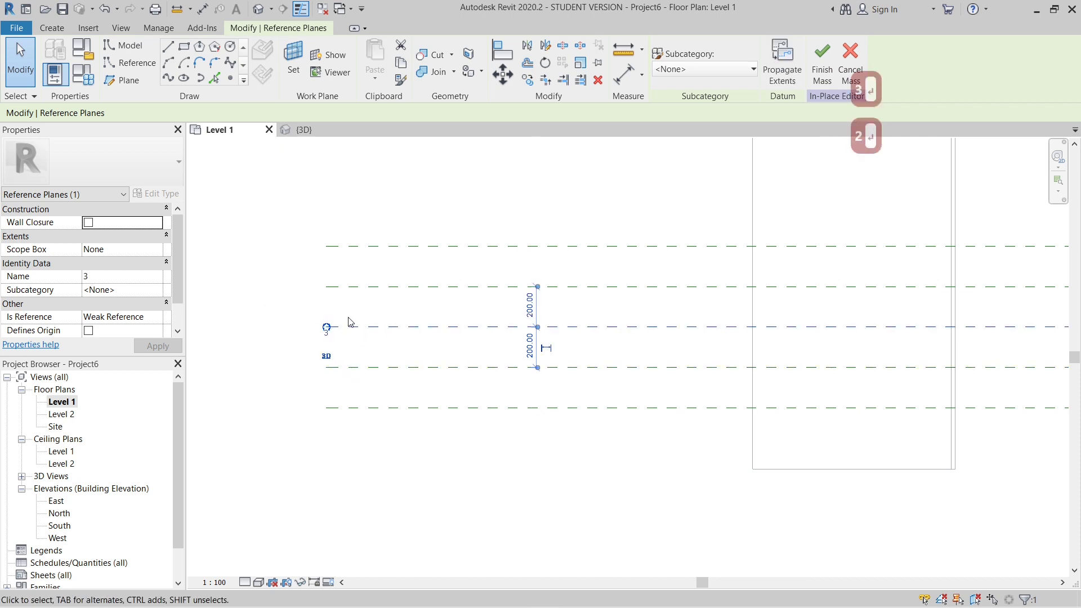
pyautogui.click(360, 287)
pyautogui.click(353, 293)
pyautogui.write('4')
pyautogui.press('Return')
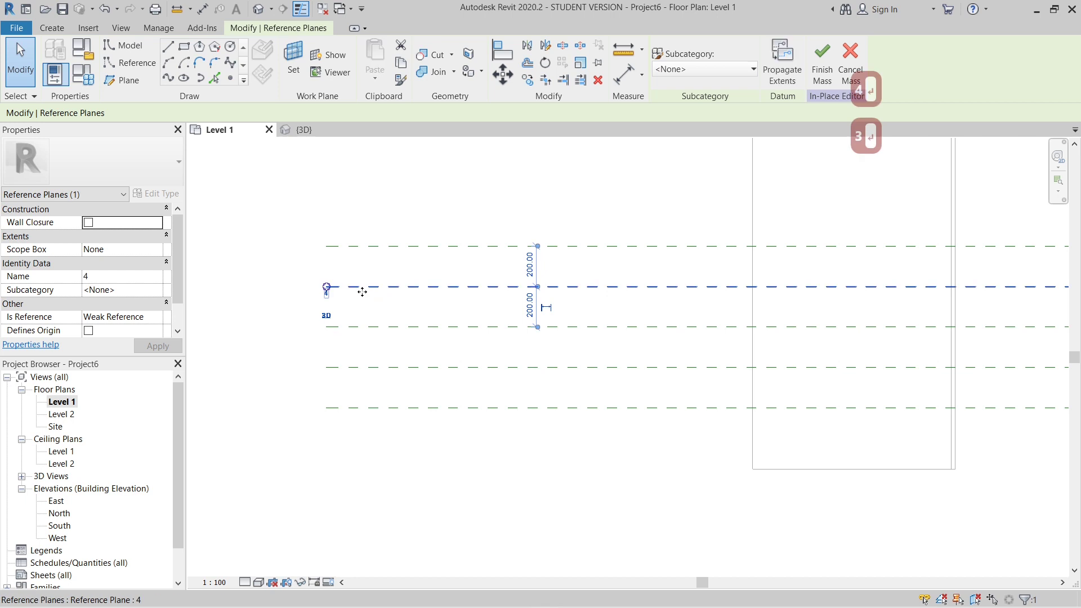
pyautogui.click(367, 246)
pyautogui.click(370, 255)
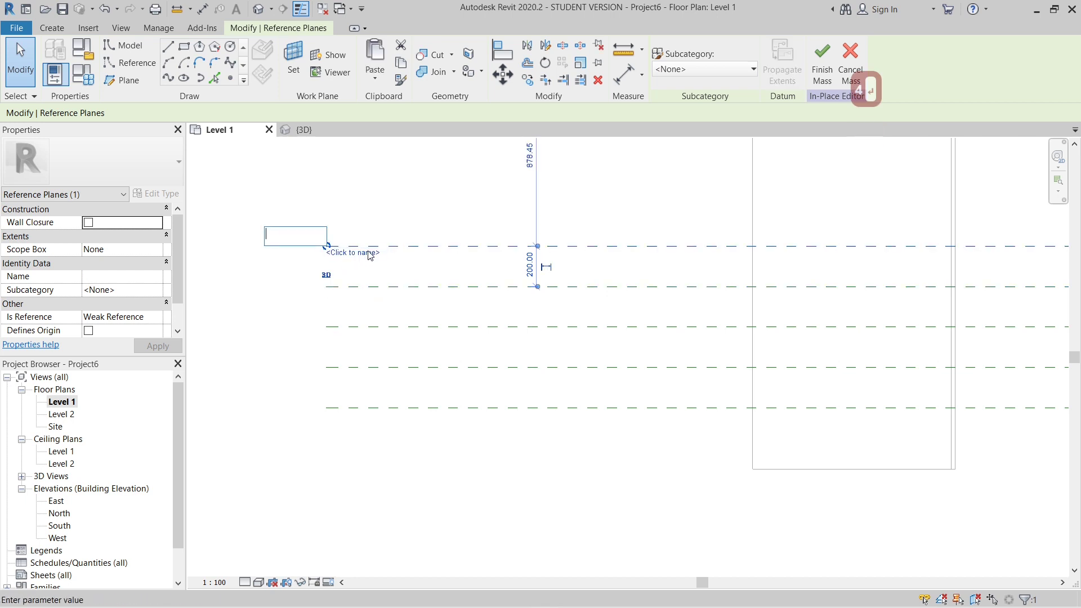
pyautogui.write('5')
pyautogui.press('Return')
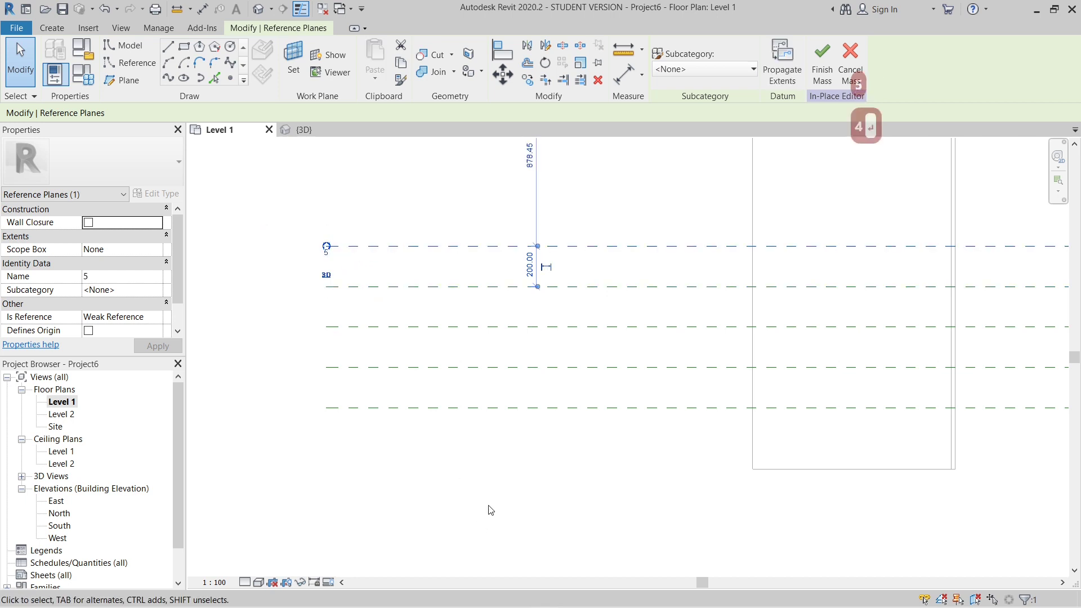
pyautogui.scroll(-4, 454, 501)
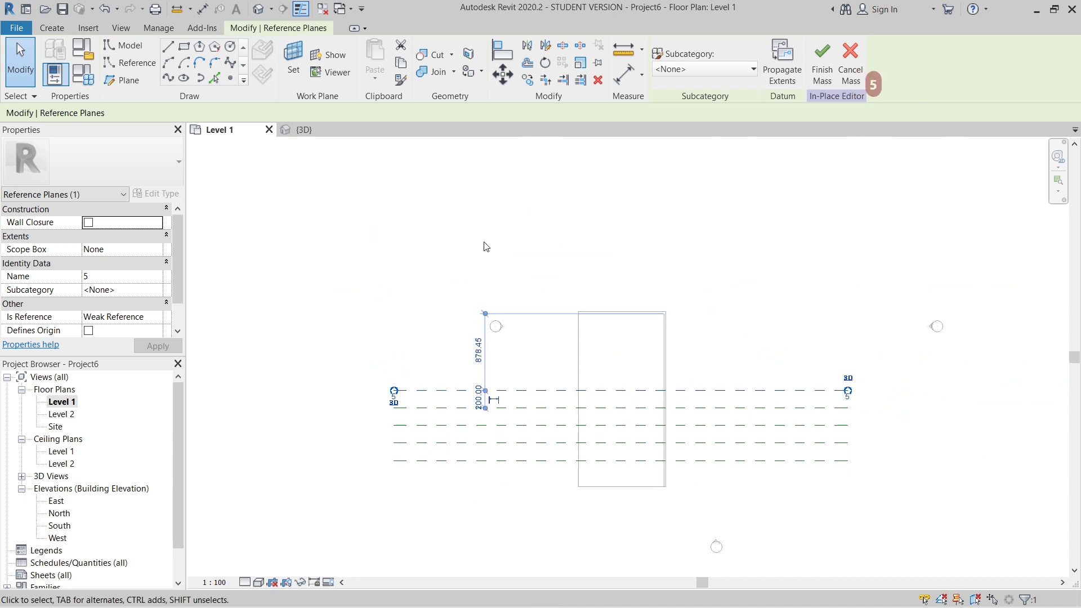
pyautogui.click(454, 243)
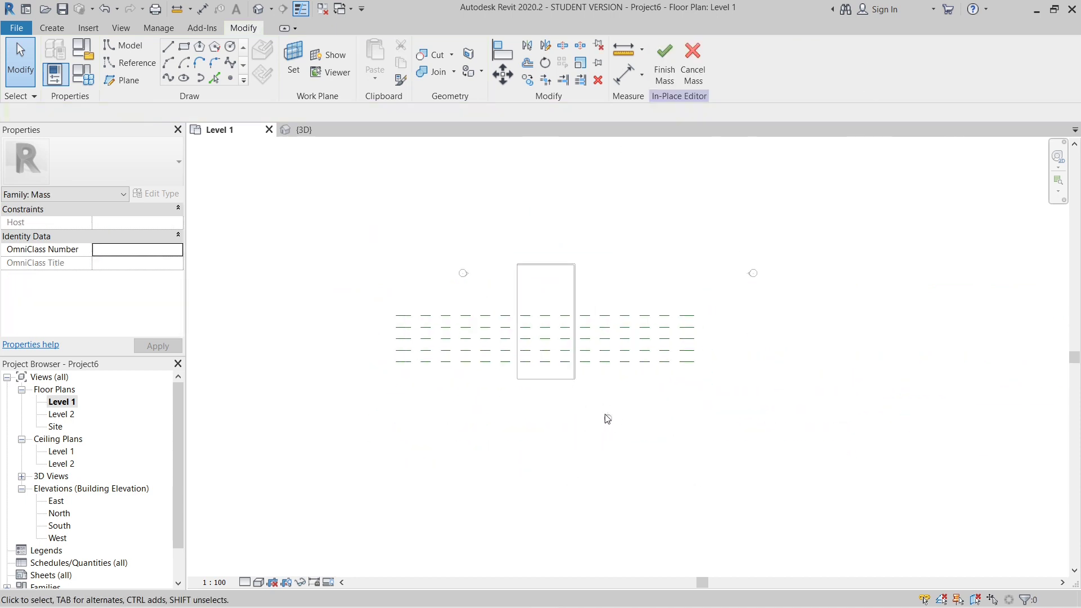
# - Open the South elevation and frame the floor, walls and both level lines
pyautogui.scroll(1, 591, 408)
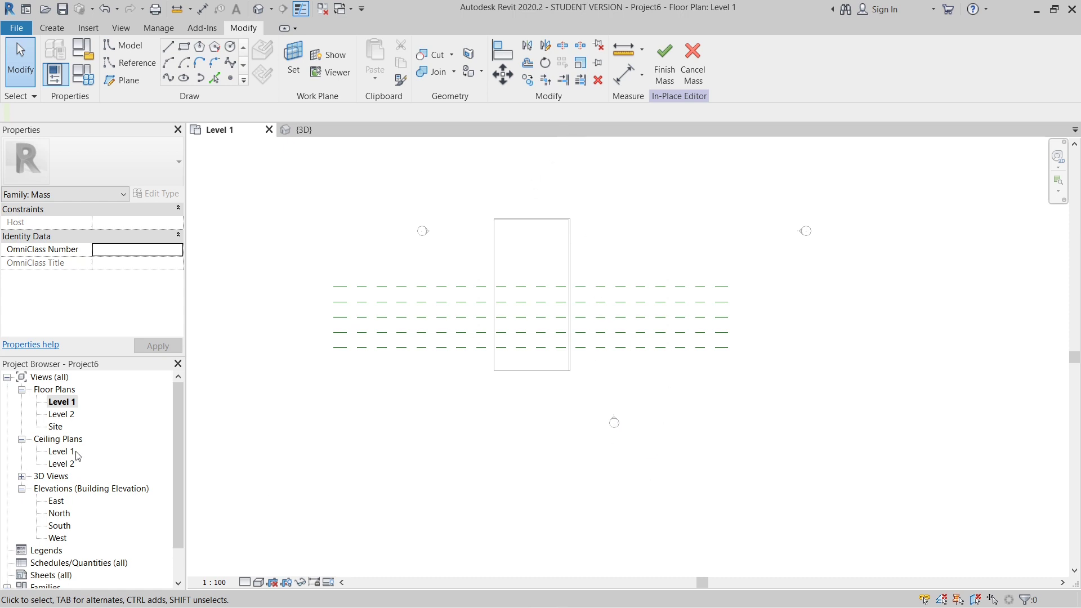
pyautogui.doubleClick(60, 526)
pyautogui.scroll(-3, 647, 473)
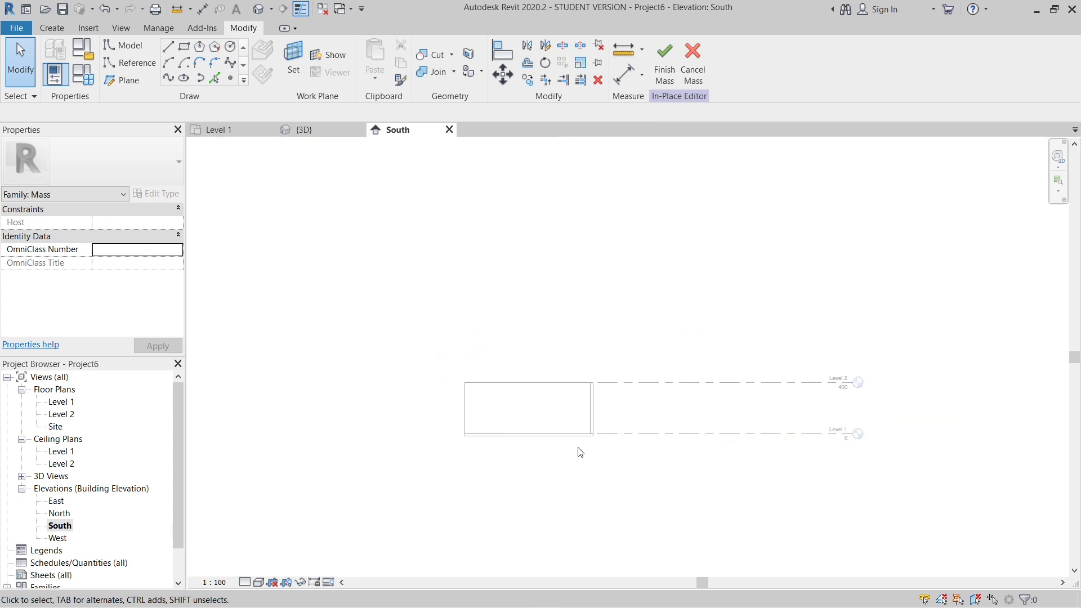
pyautogui.scroll(1, 580, 453)
pyautogui.scroll(2, 355, 470)
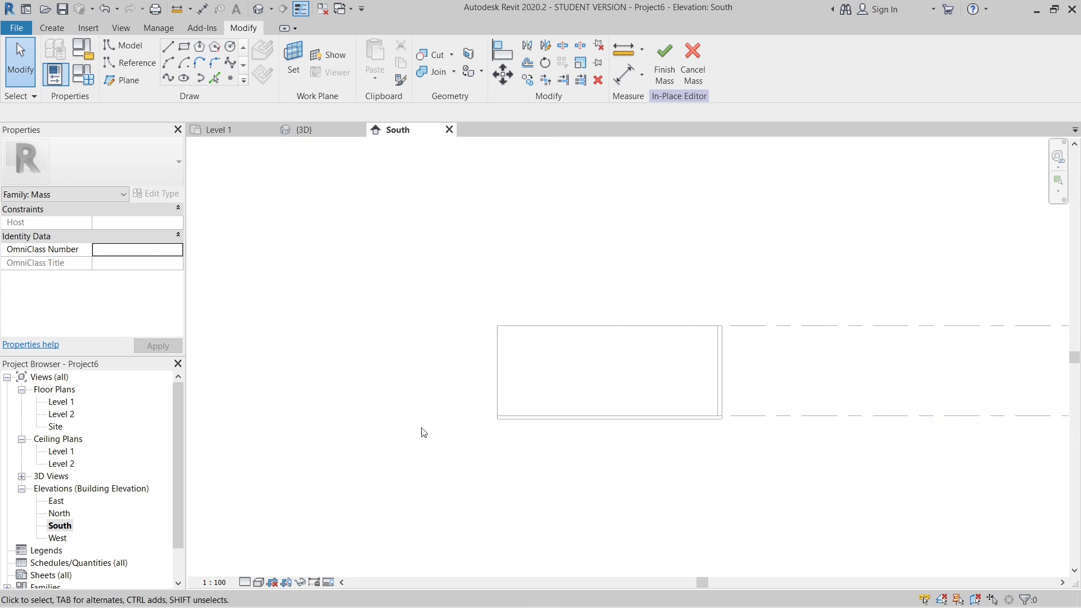
pyautogui.scroll(-1, 313, 400)
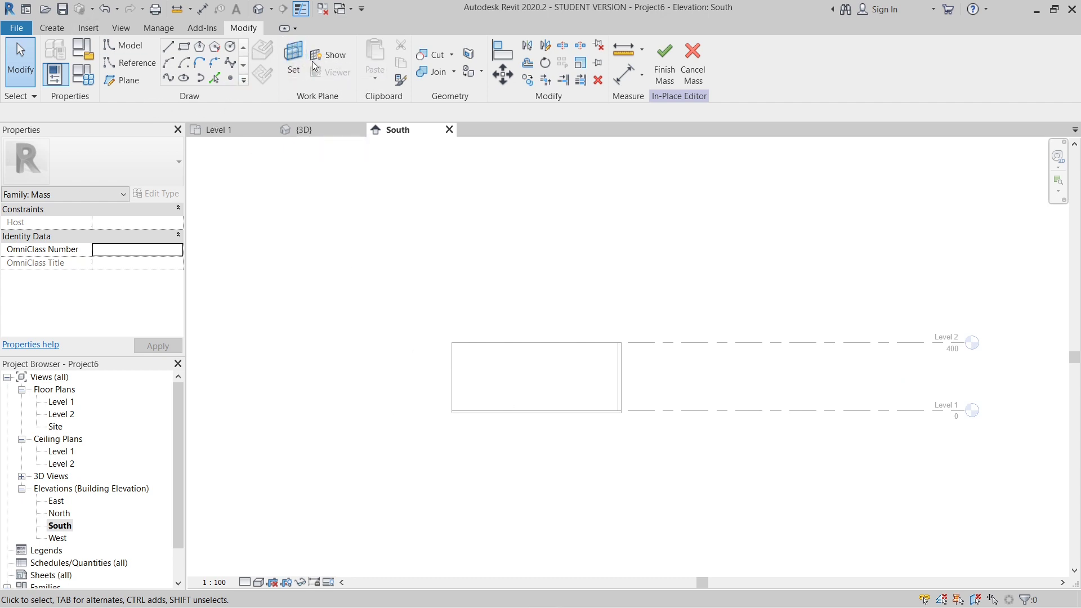
# - Add a reference plane 45 above Level 1 by picking the level line with an offset, then clear the selection
pyautogui.click(121, 80)
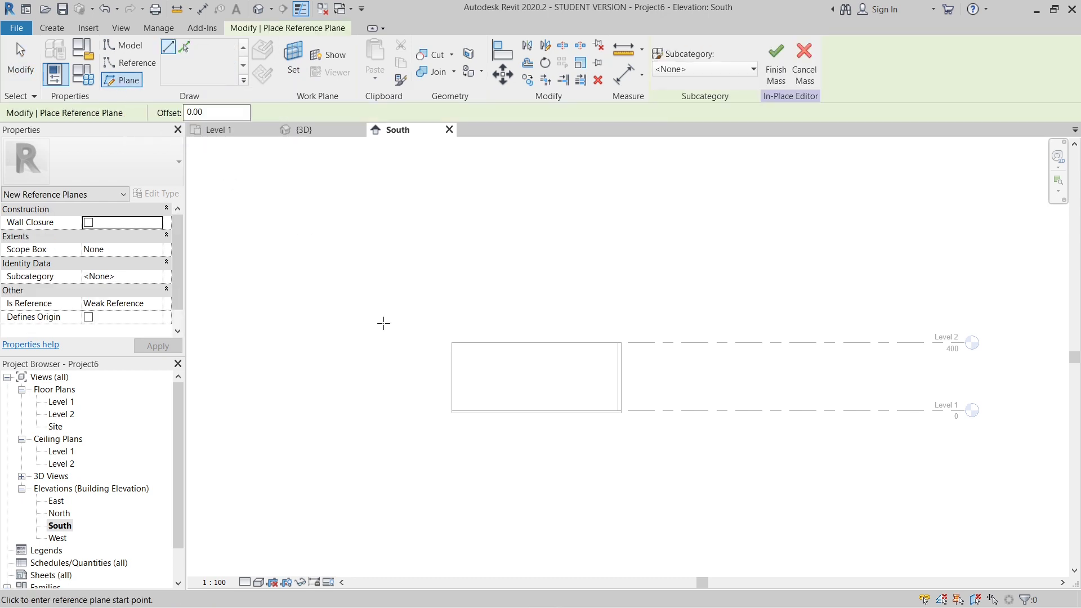
pyautogui.scroll(1, 437, 345)
pyautogui.click(220, 111)
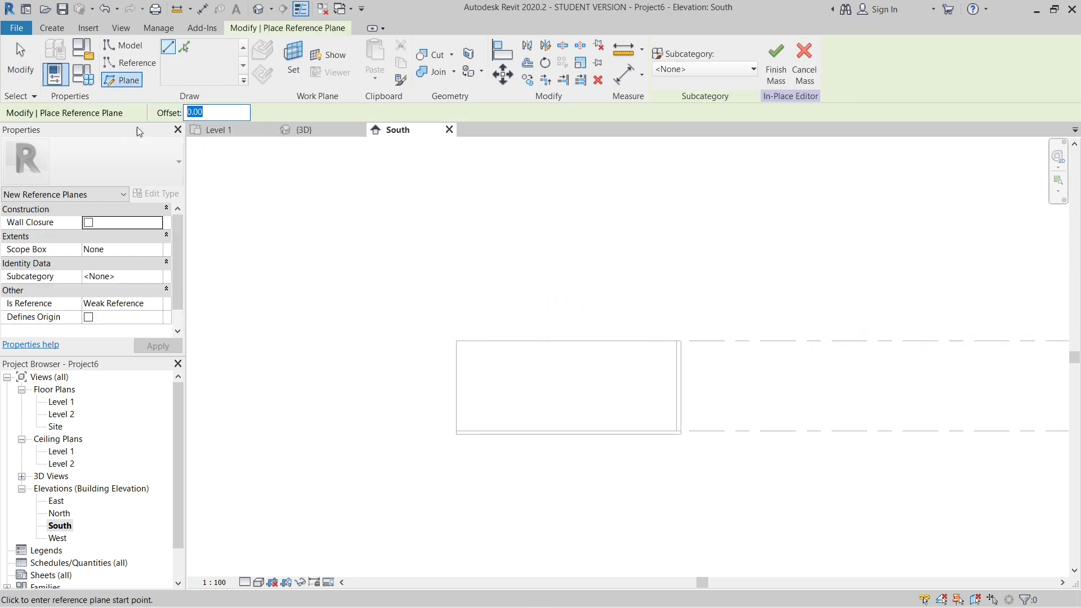
pyautogui.write('45')
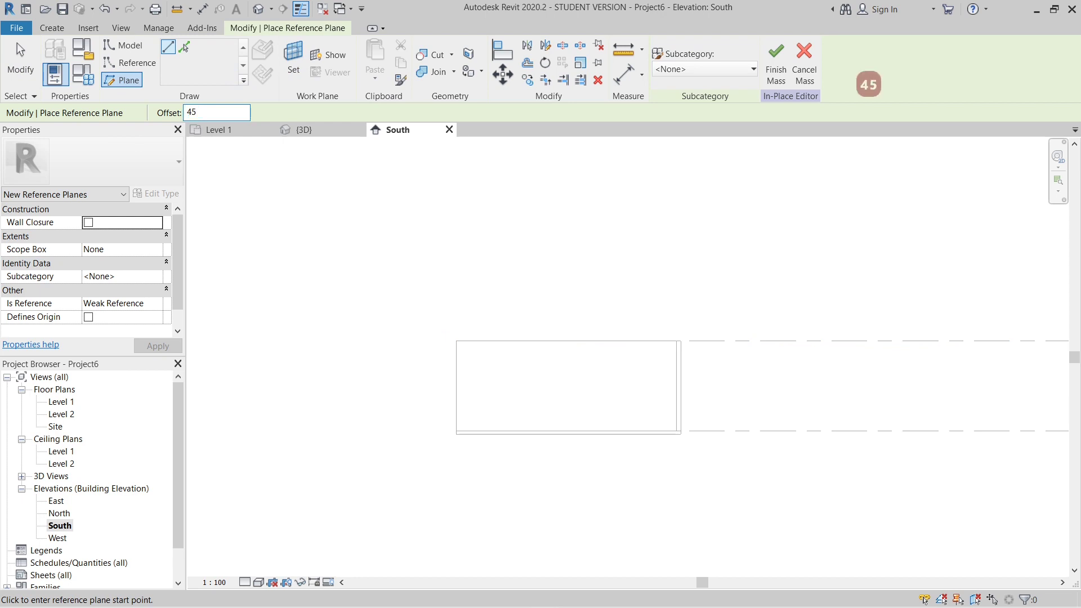
pyautogui.press('Return')
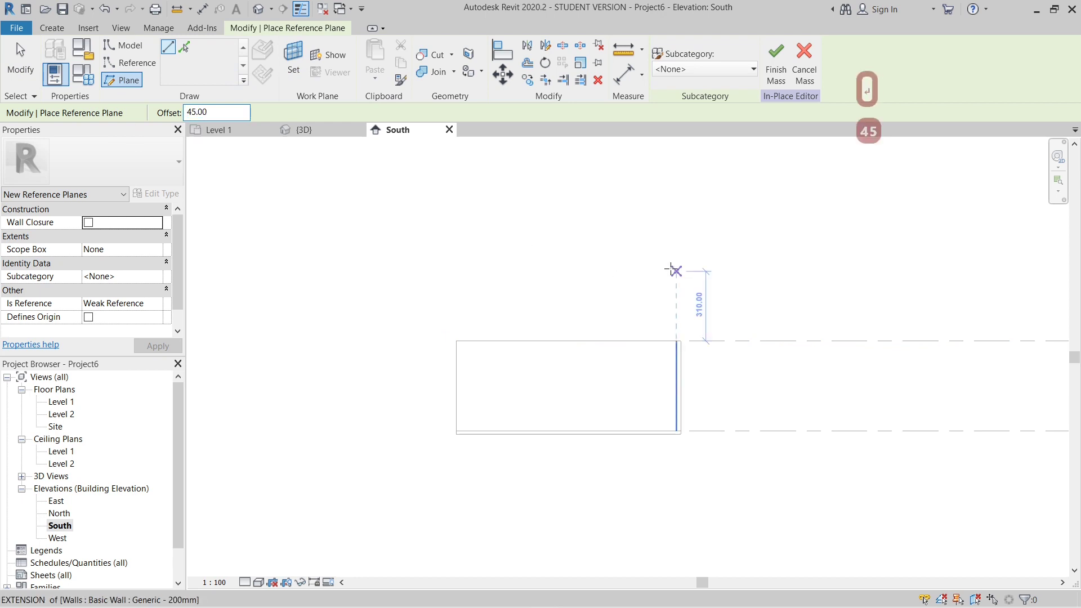
pyautogui.scroll(-2, 481, 248)
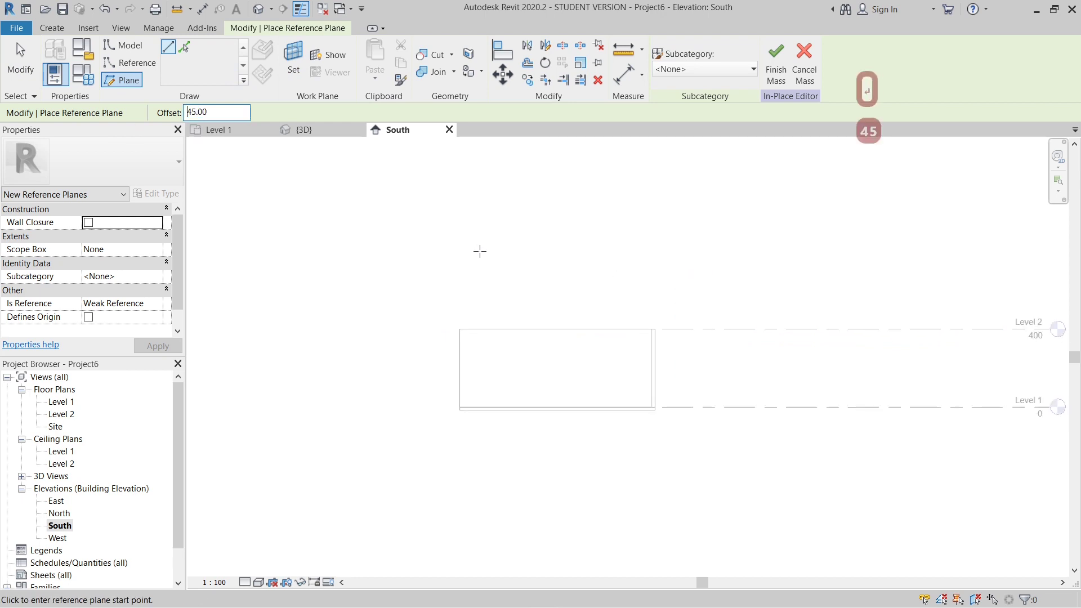
pyautogui.click(184, 48)
pyautogui.scroll(2, 673, 441)
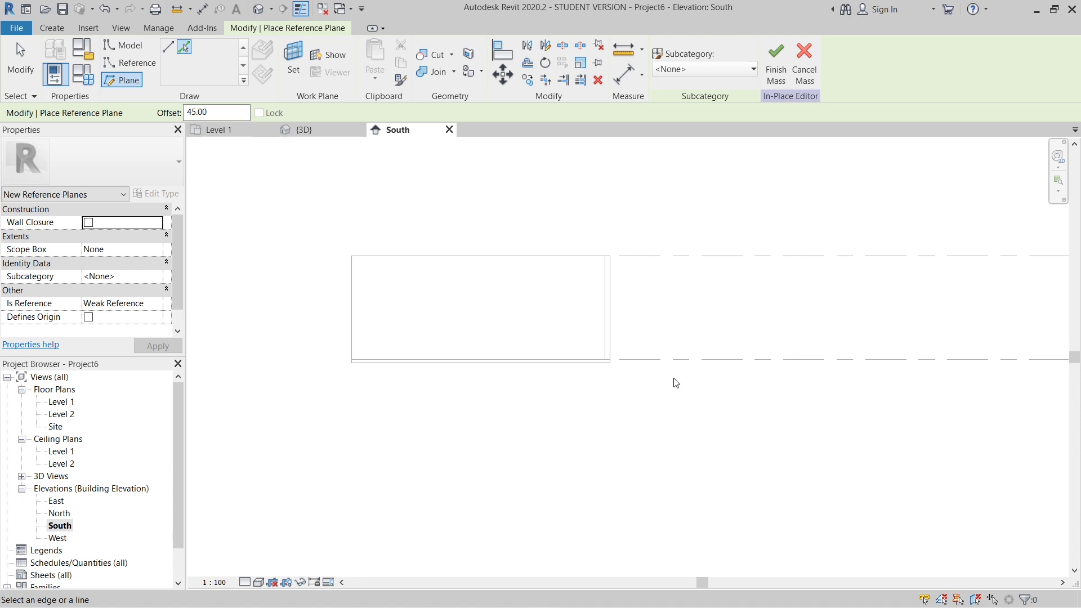
pyautogui.scroll(-1, 431, 370)
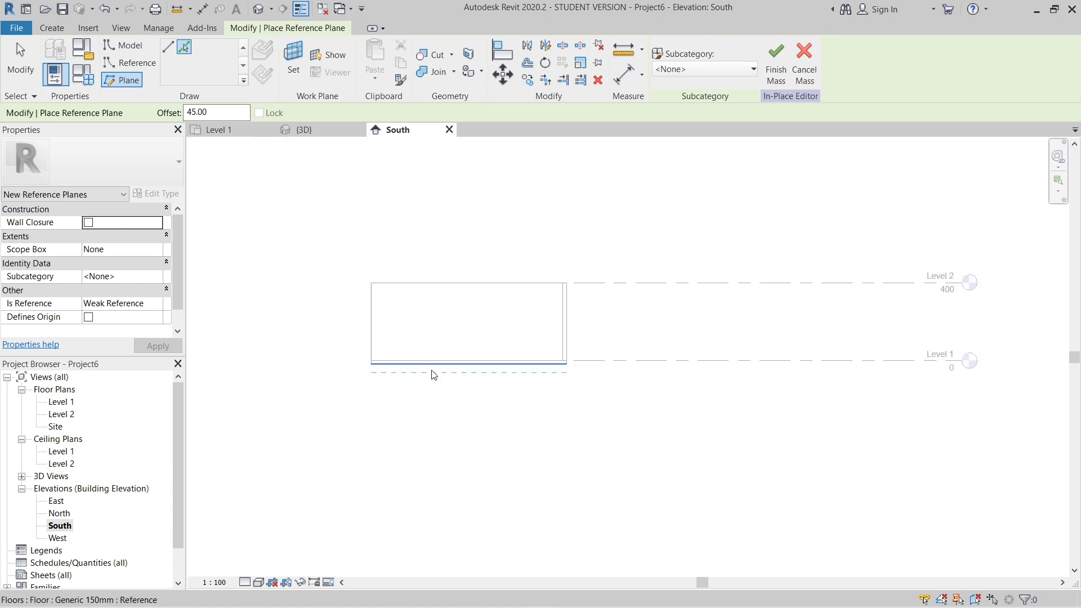
pyautogui.scroll(3, 577, 345)
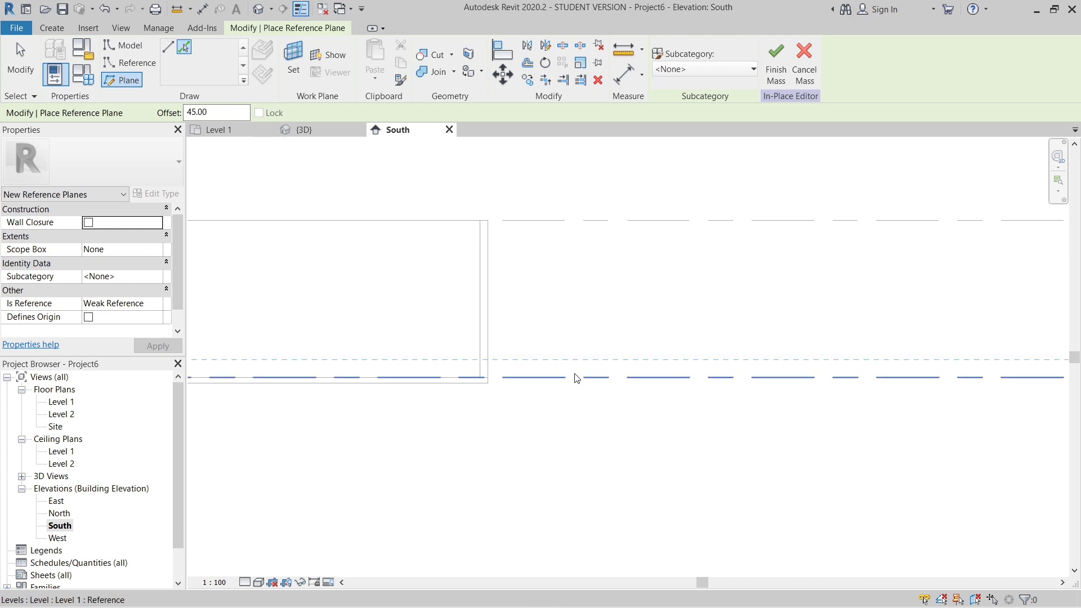
pyautogui.scroll(1, 573, 378)
pyautogui.scroll(-3, 572, 378)
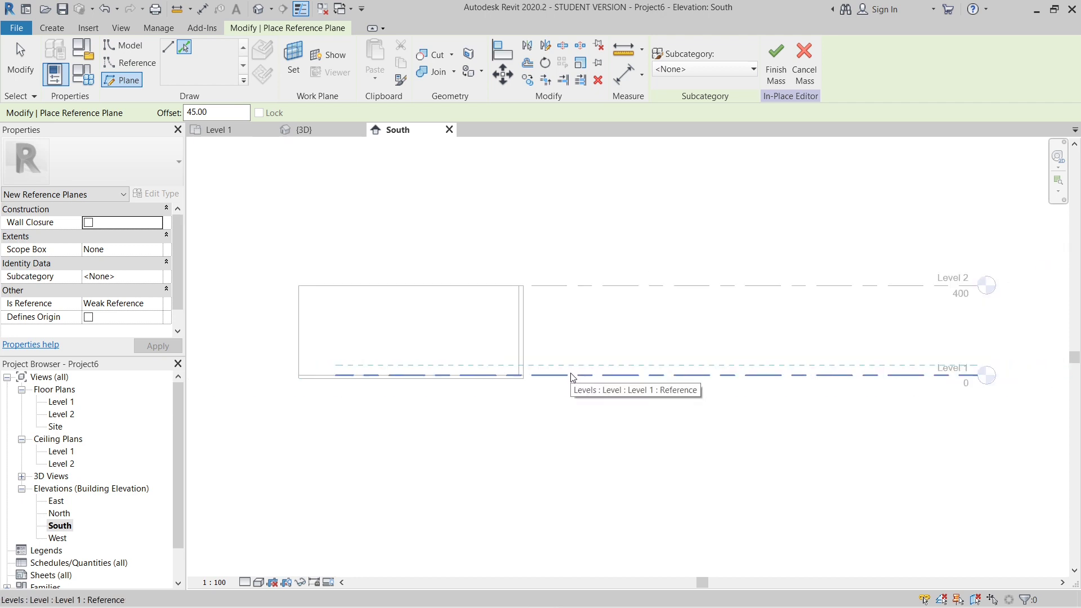
pyautogui.scroll(2, 573, 378)
pyautogui.click(567, 377)
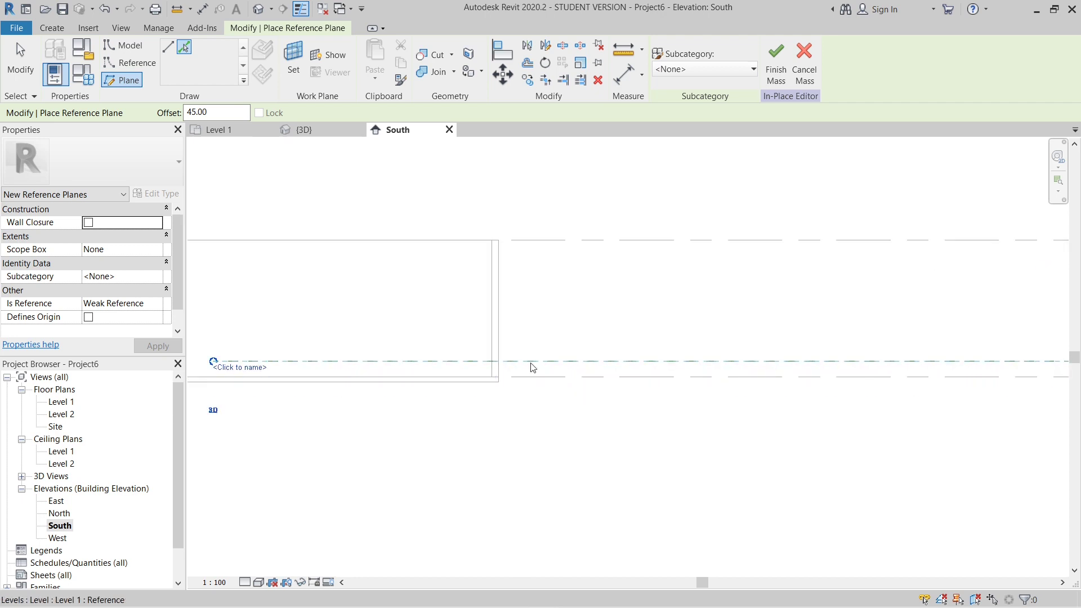
pyautogui.scroll(-2, 532, 367)
pyautogui.scroll(-3, 584, 492)
pyautogui.scroll(4, 571, 390)
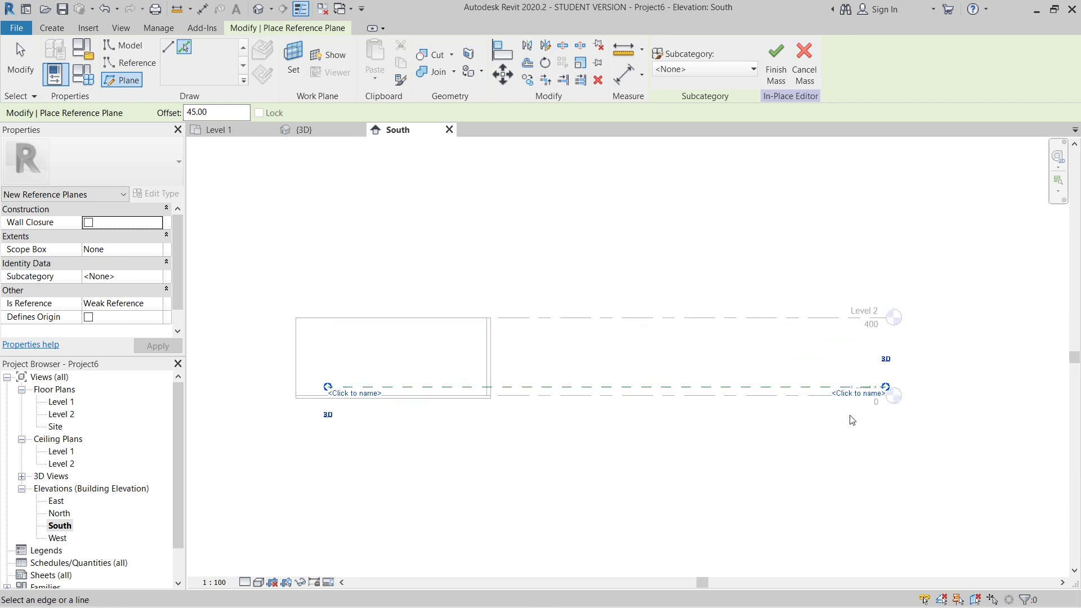
pyautogui.press('Escape')
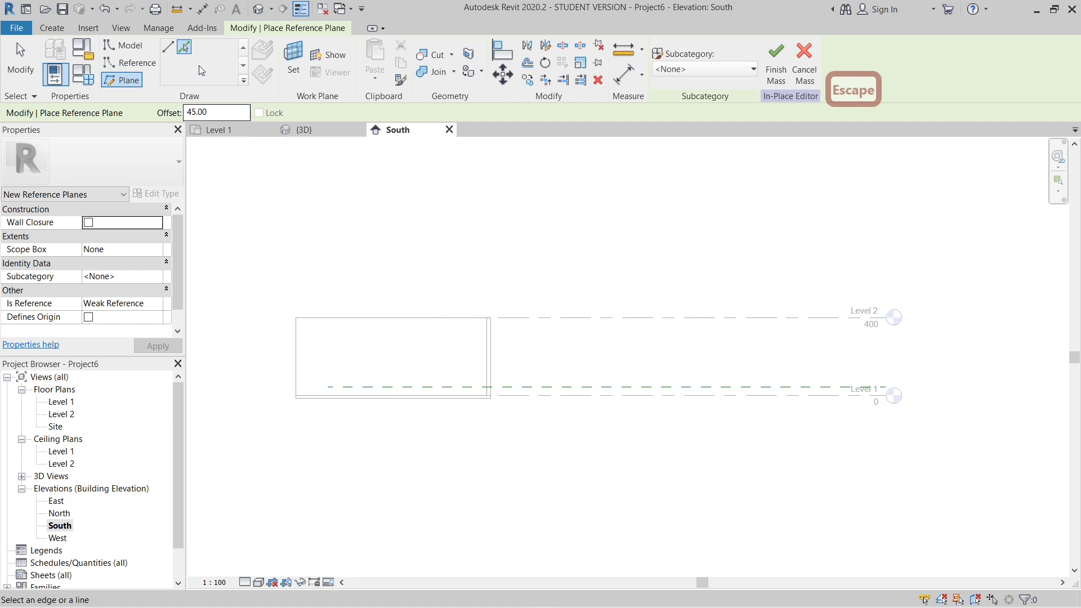
# - Start drawing model lines with Reference Plane : 1 set as the work plane
pyautogui.click(135, 49)
pyautogui.click(552, 309)
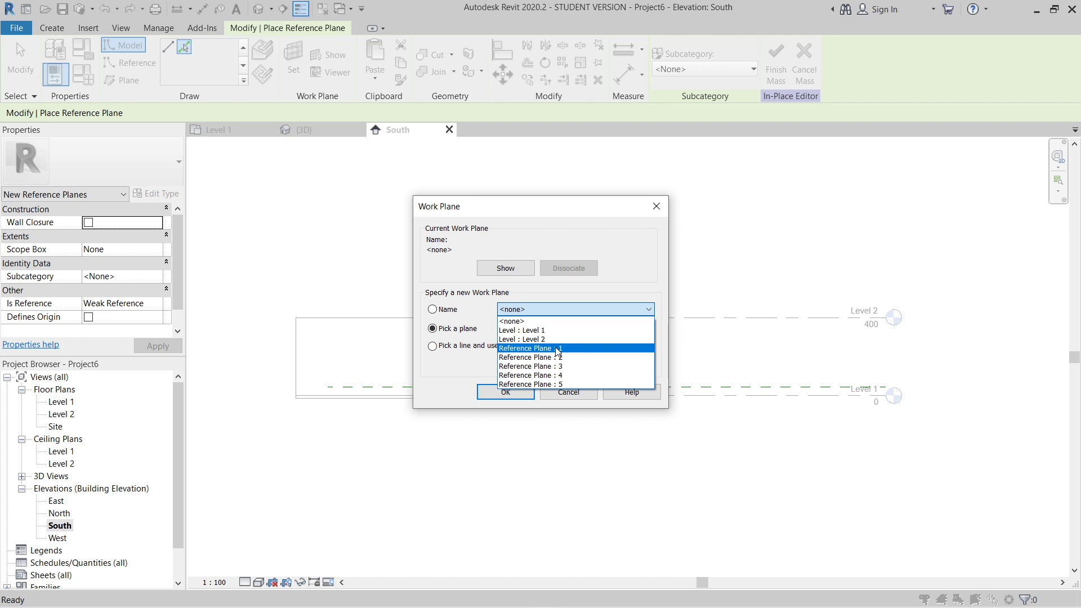
pyautogui.click(557, 349)
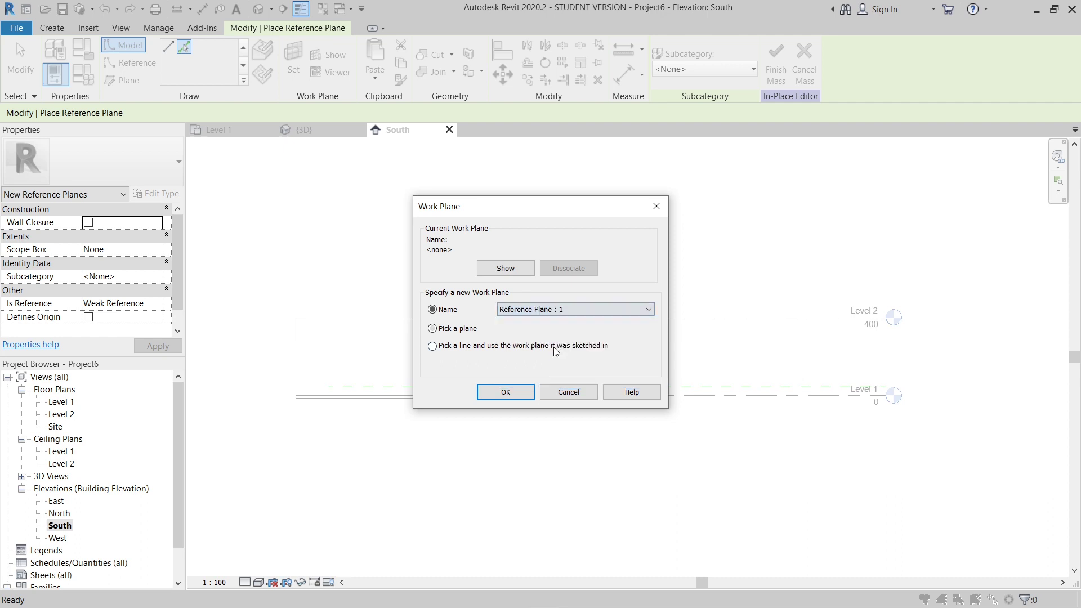
pyautogui.click(506, 392)
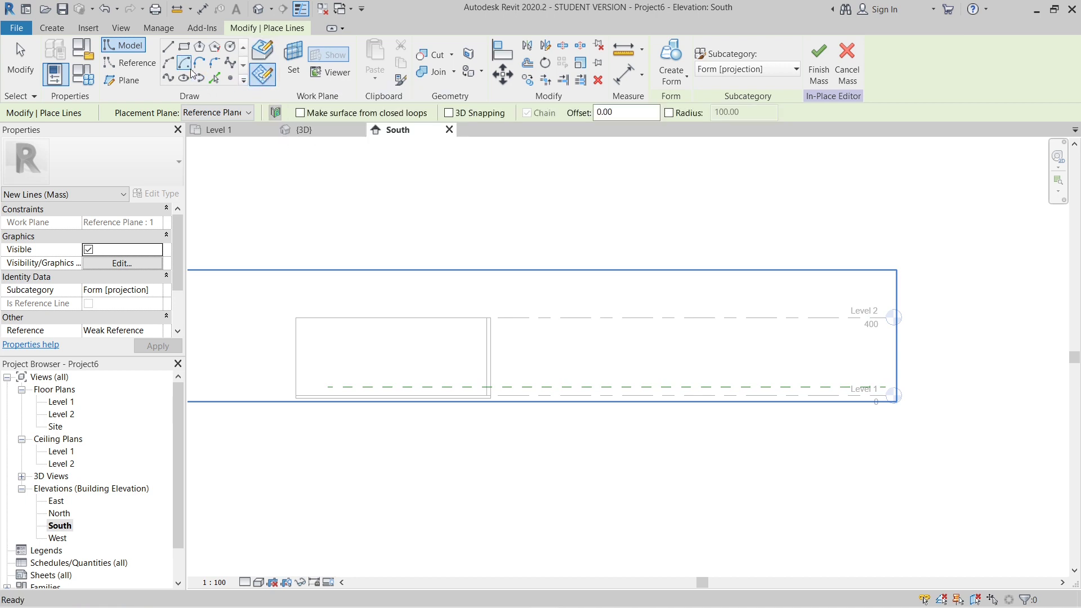
# - Draw a horizontal base line about 70 long on Level 1, from right to left
pyautogui.click(169, 47)
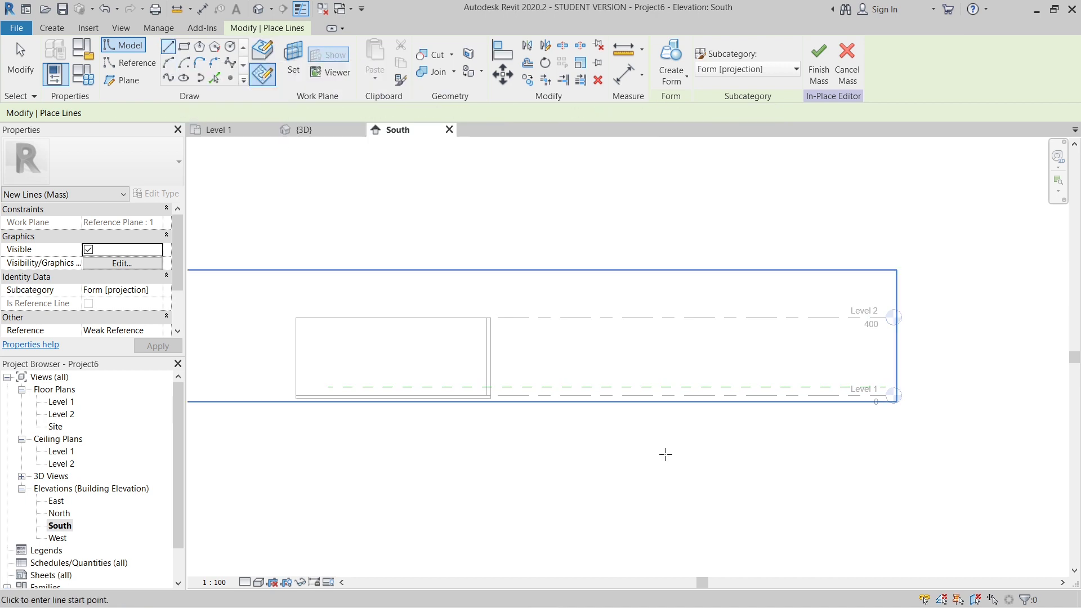
pyautogui.scroll(5, 524, 379)
pyautogui.scroll(2, 511, 370)
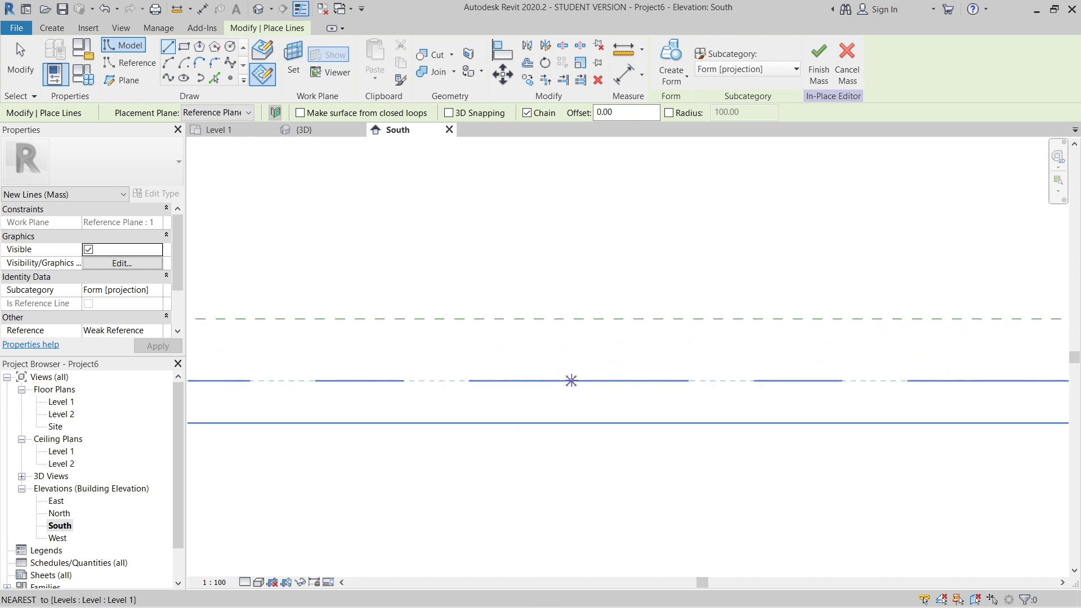
pyautogui.click(571, 381)
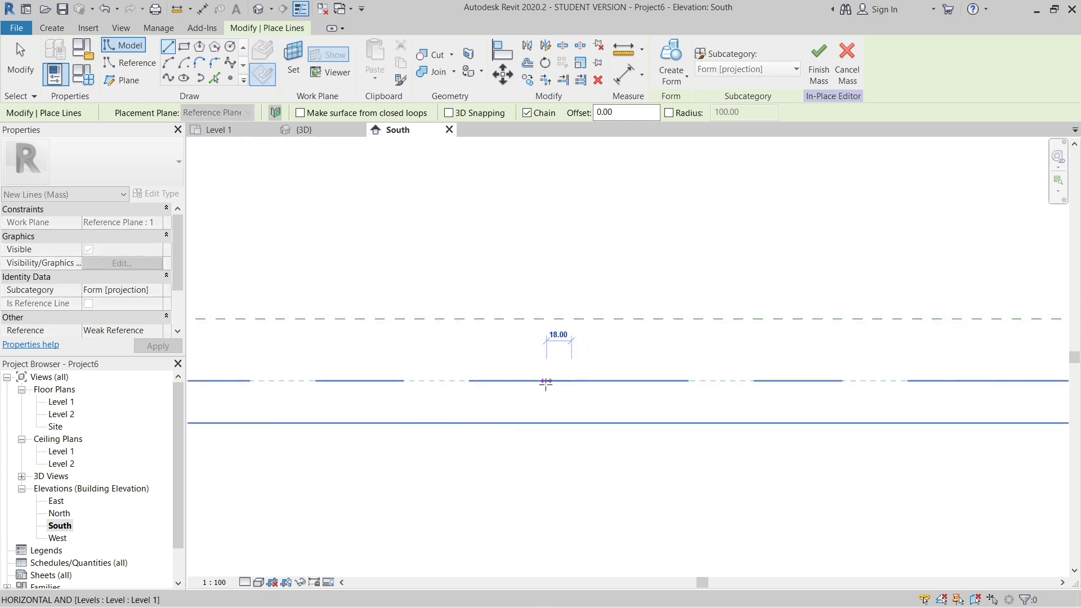
pyautogui.click(474, 381)
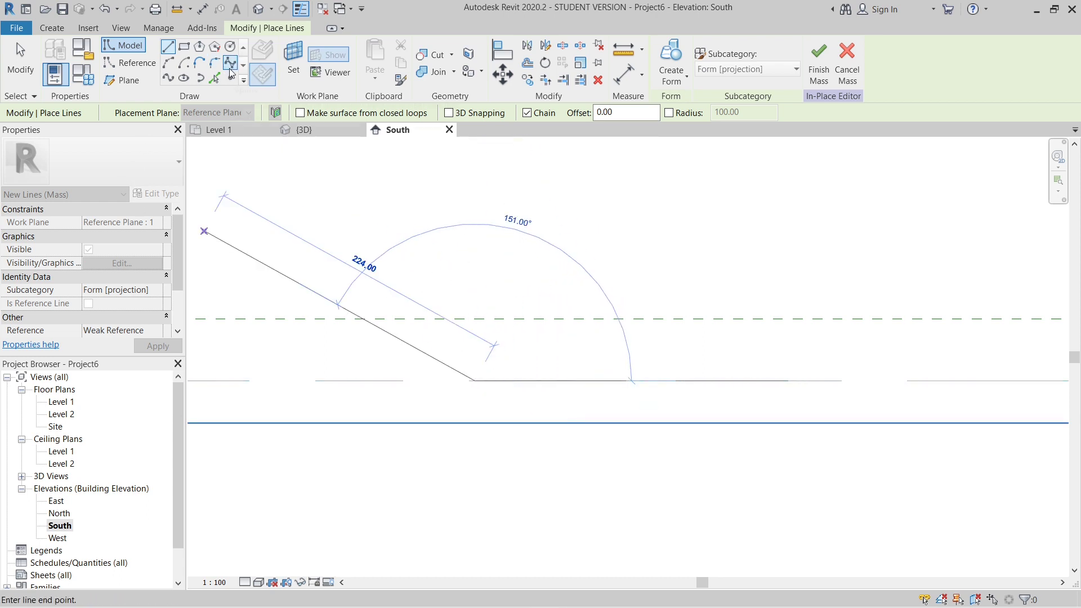
# - Begin a spline at the base line's left end, curving it up and around the left seat wing to the backrest's foot
pyautogui.click(230, 62)
pyautogui.click(476, 380)
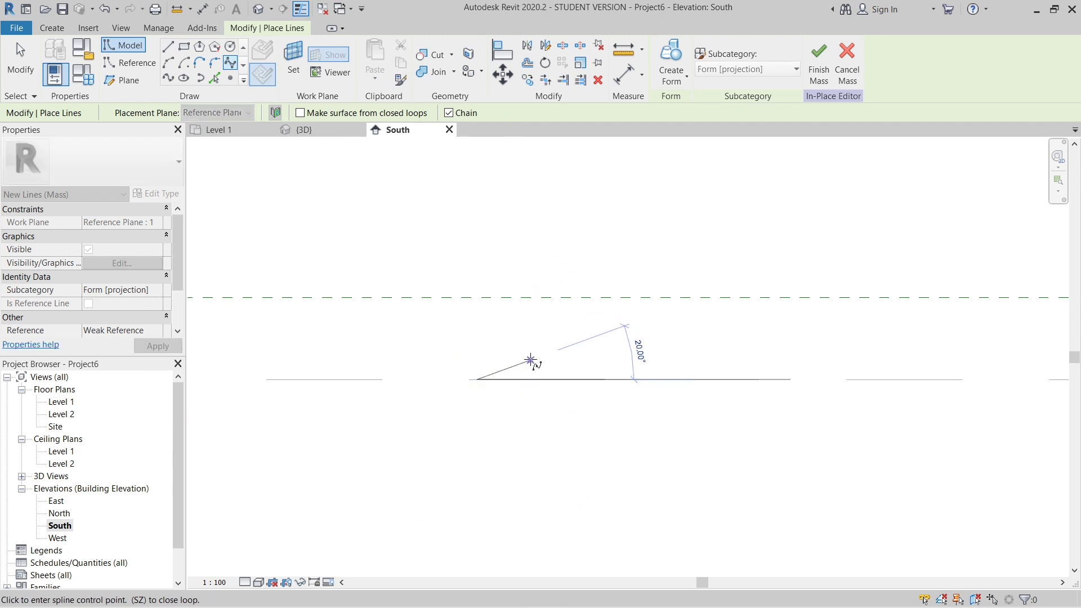
pyautogui.click(528, 361)
pyautogui.click(516, 318)
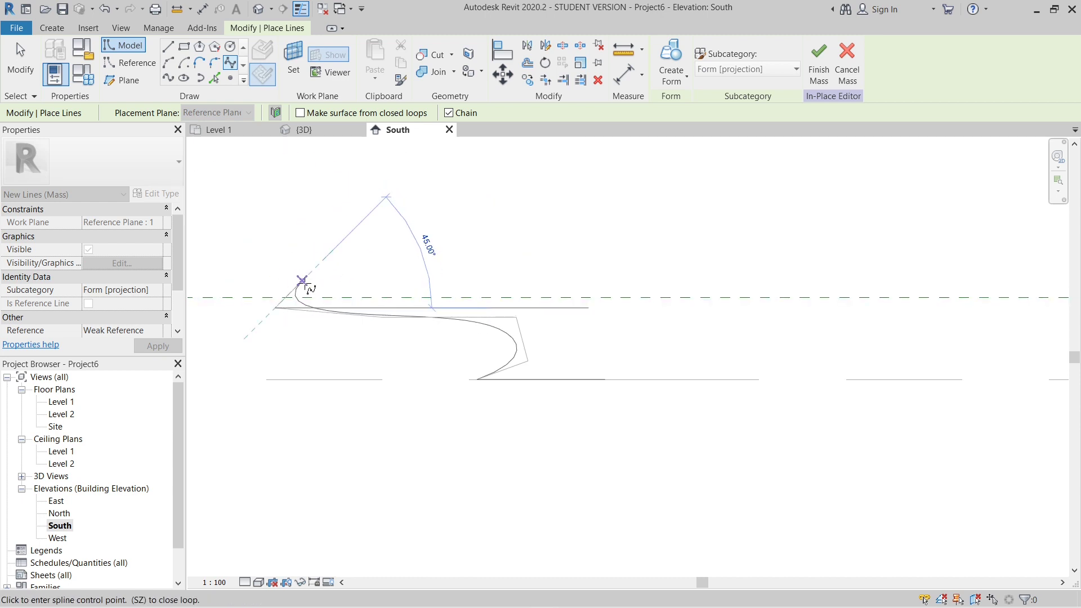
pyautogui.click(303, 280)
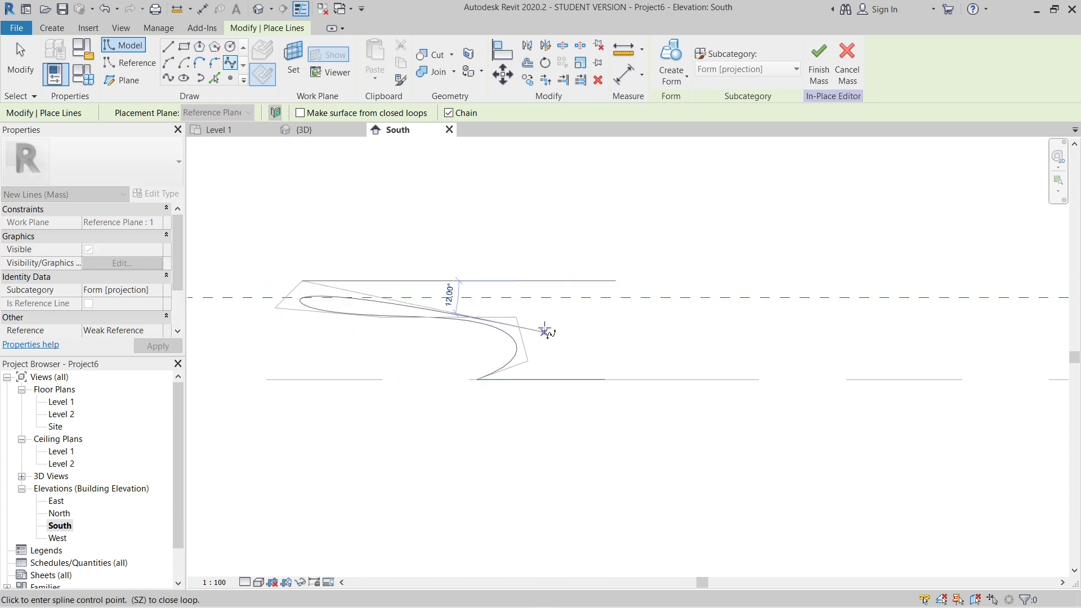
pyautogui.click(512, 281)
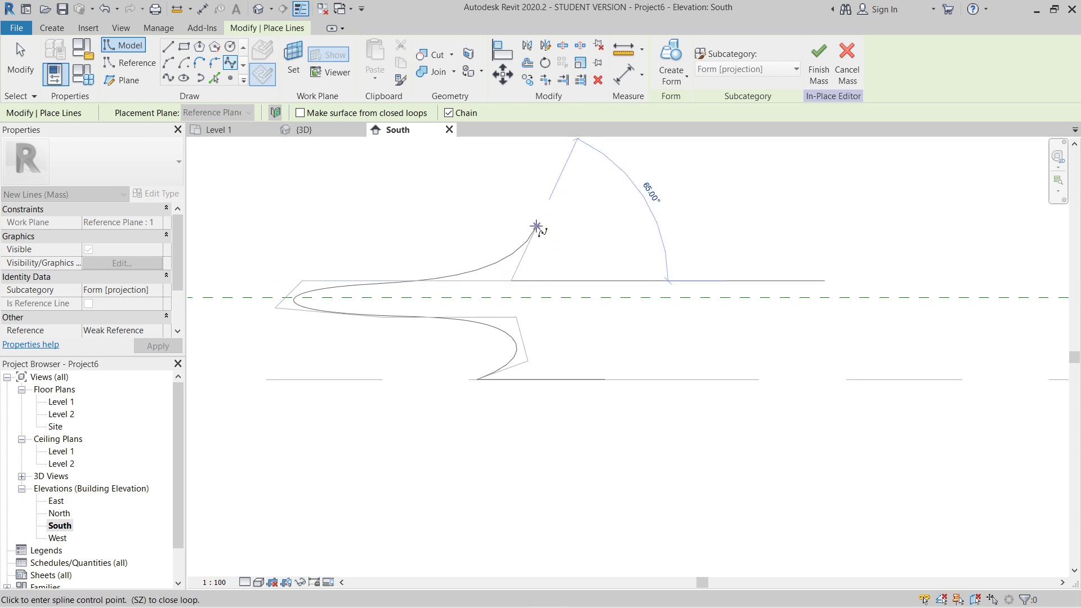
# - Continue the spline up and over a narrow upright backrest and back down its right side
pyautogui.click(511, 210)
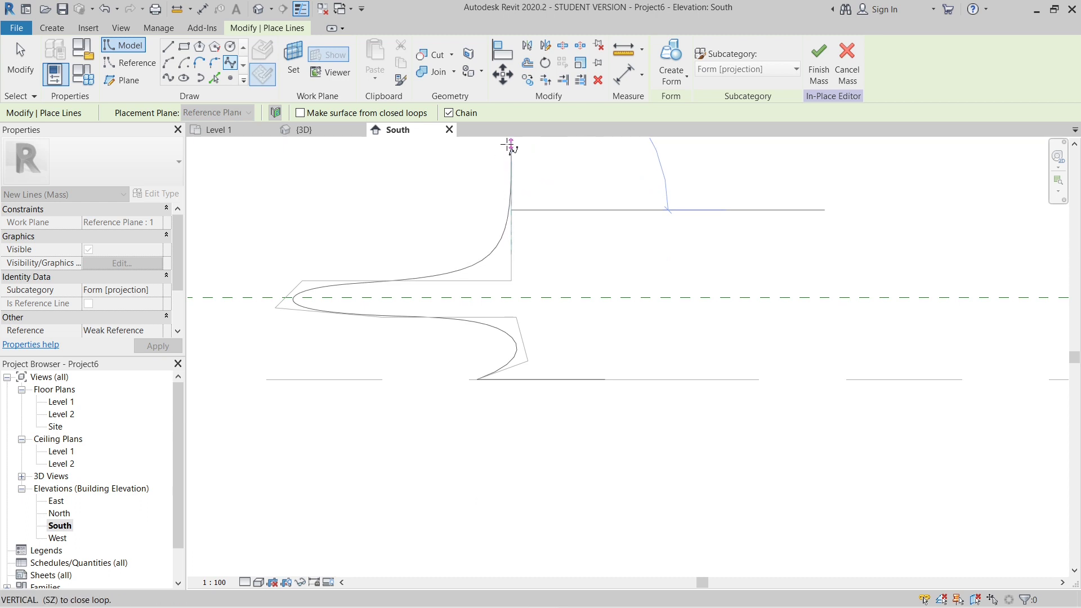
pyautogui.scroll(-3, 500, 316)
pyautogui.scroll(2, 496, 239)
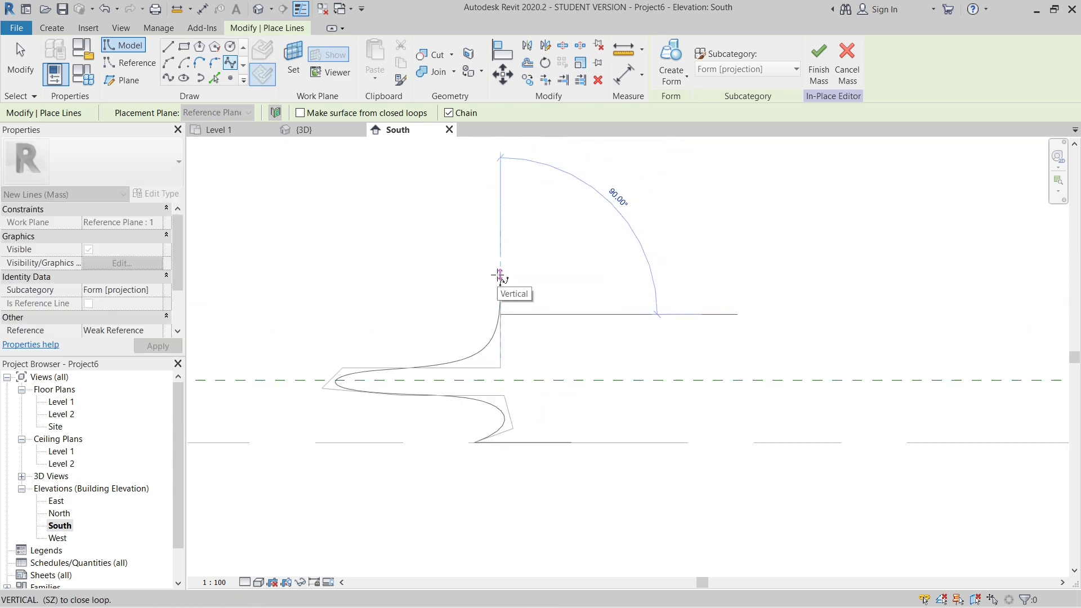
pyautogui.click(500, 276)
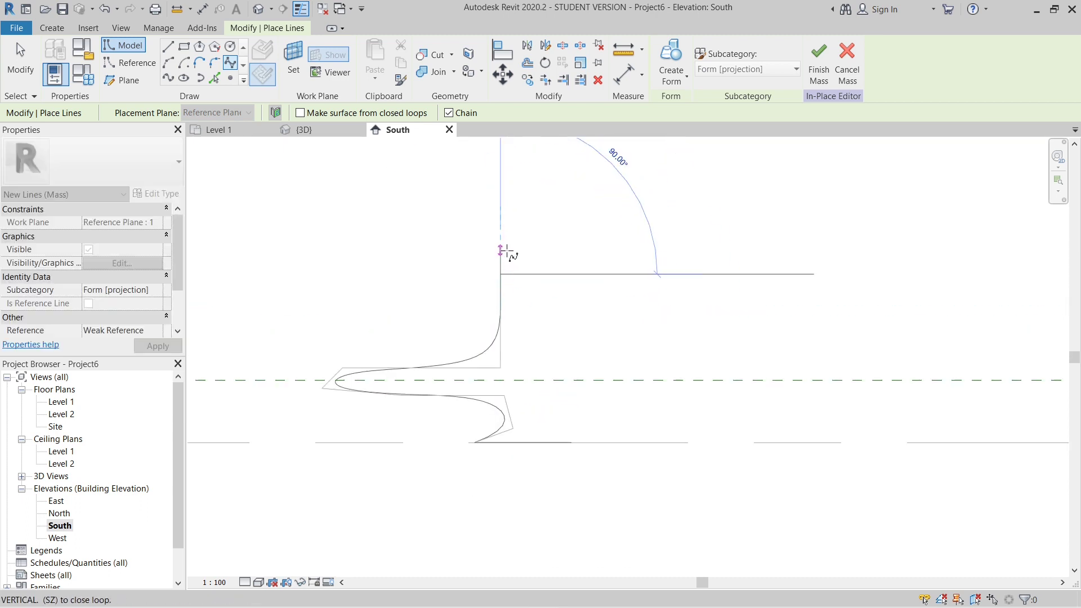
pyautogui.click(519, 275)
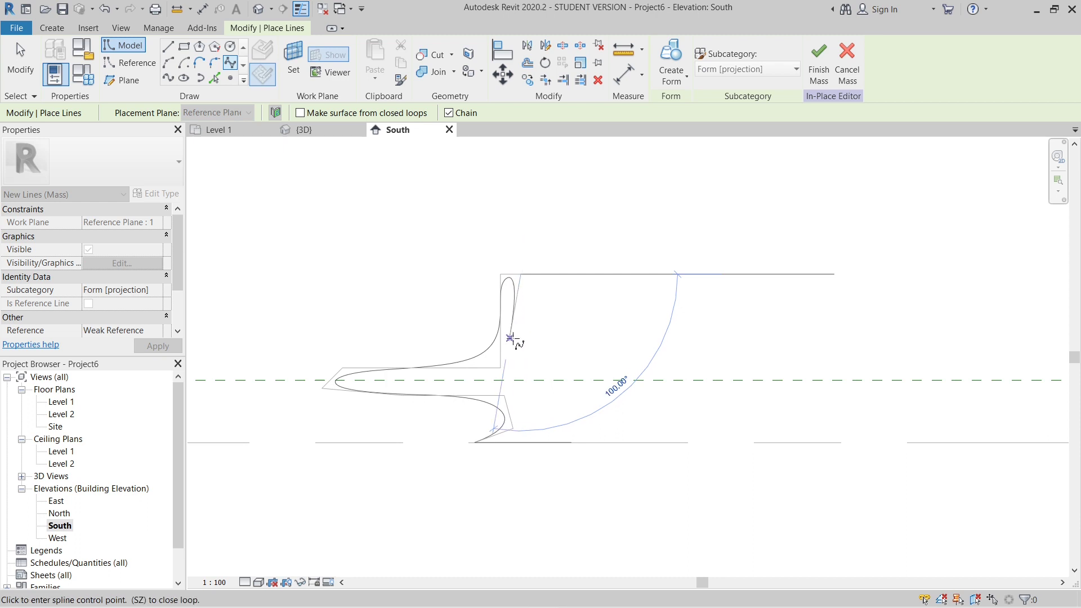
pyautogui.click(518, 340)
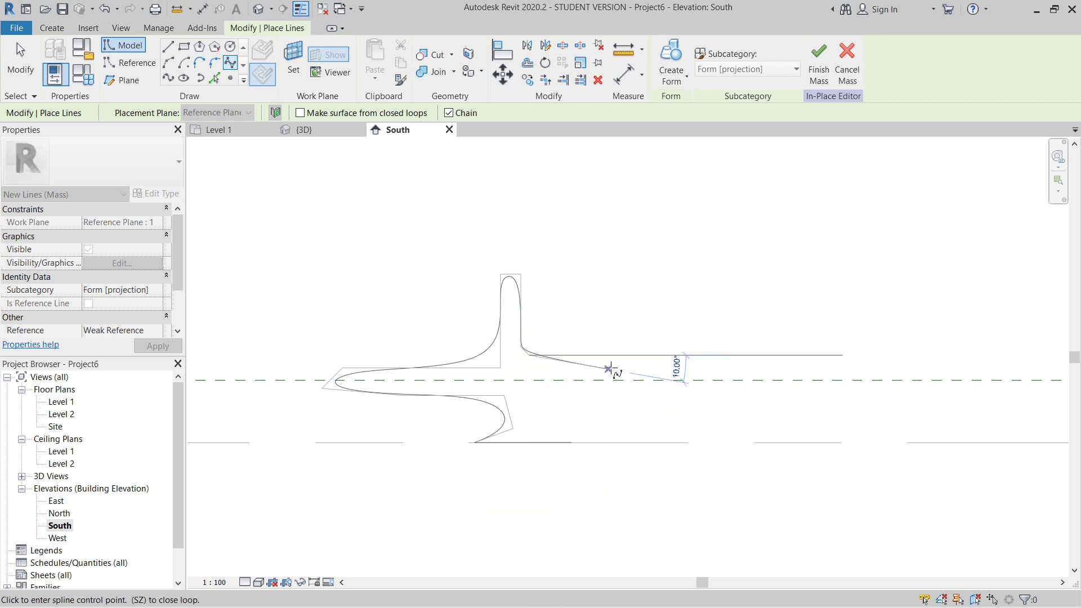
# - Finish the first profile's spline around the right seat wing and back under it to the base line's right end
pyautogui.click(529, 366)
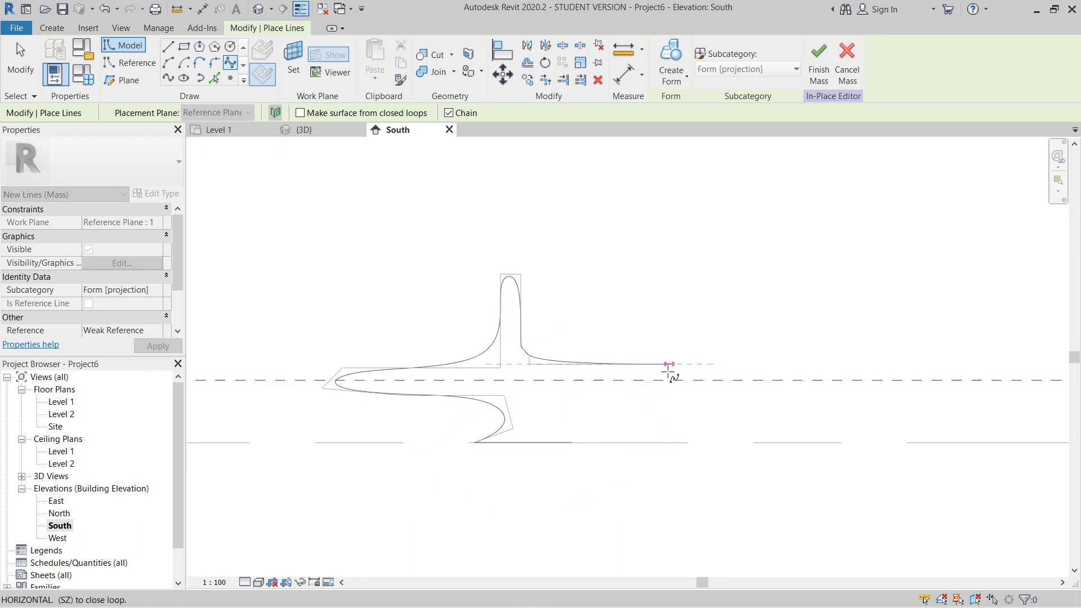
pyautogui.scroll(3, 670, 376)
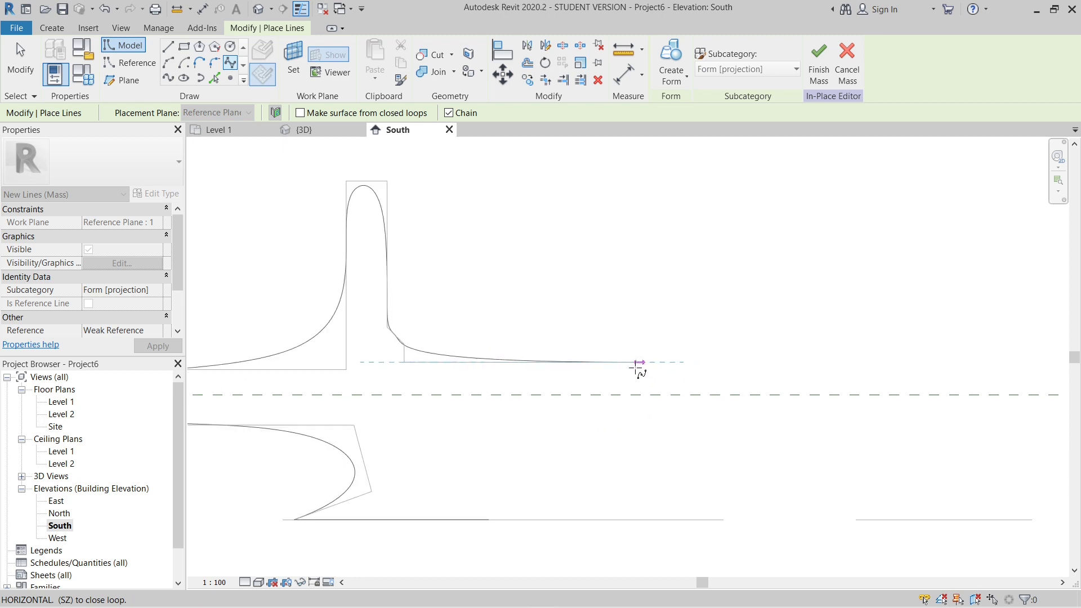
pyautogui.click(604, 373)
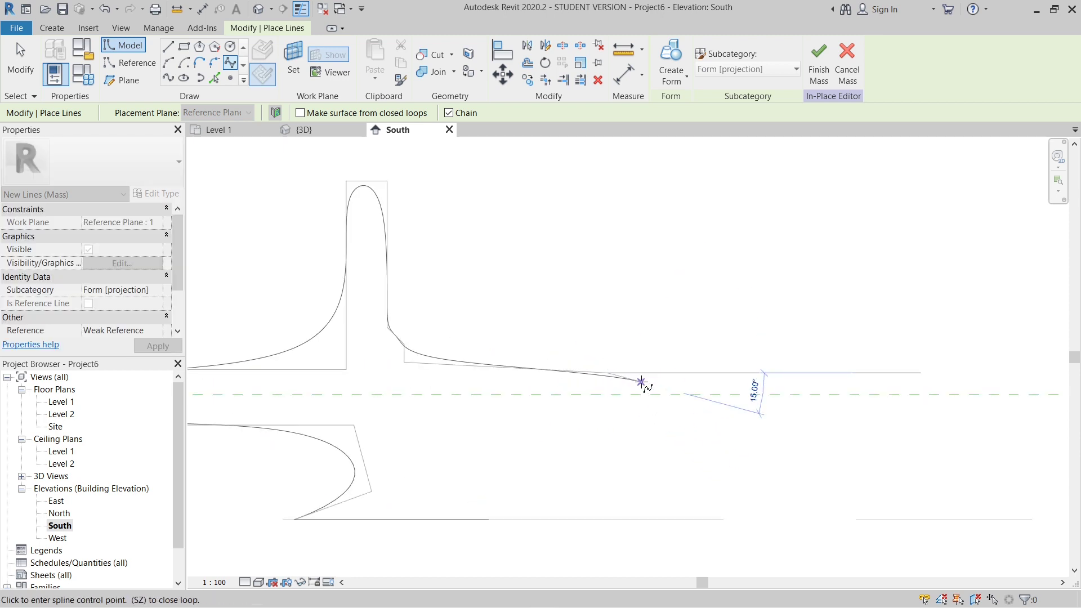
pyautogui.click(642, 382)
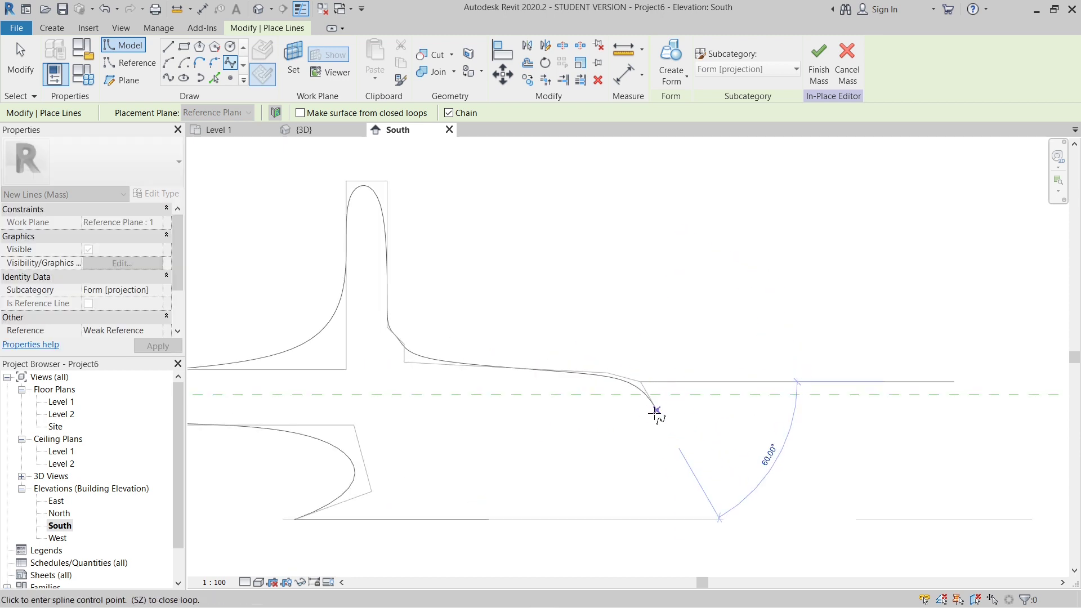
pyautogui.click(615, 408)
pyautogui.click(523, 409)
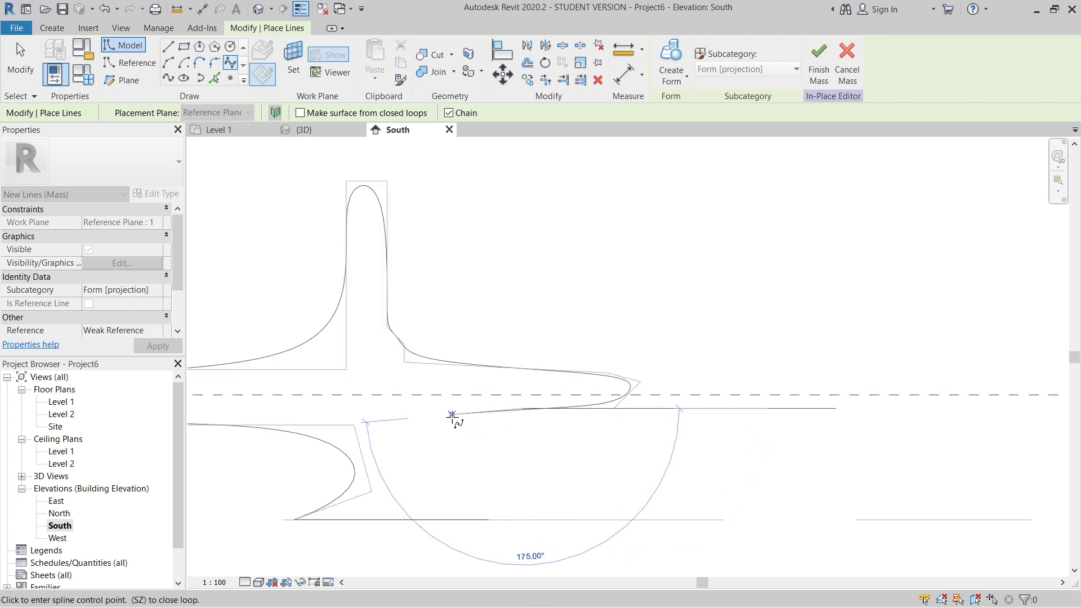
pyautogui.click(449, 415)
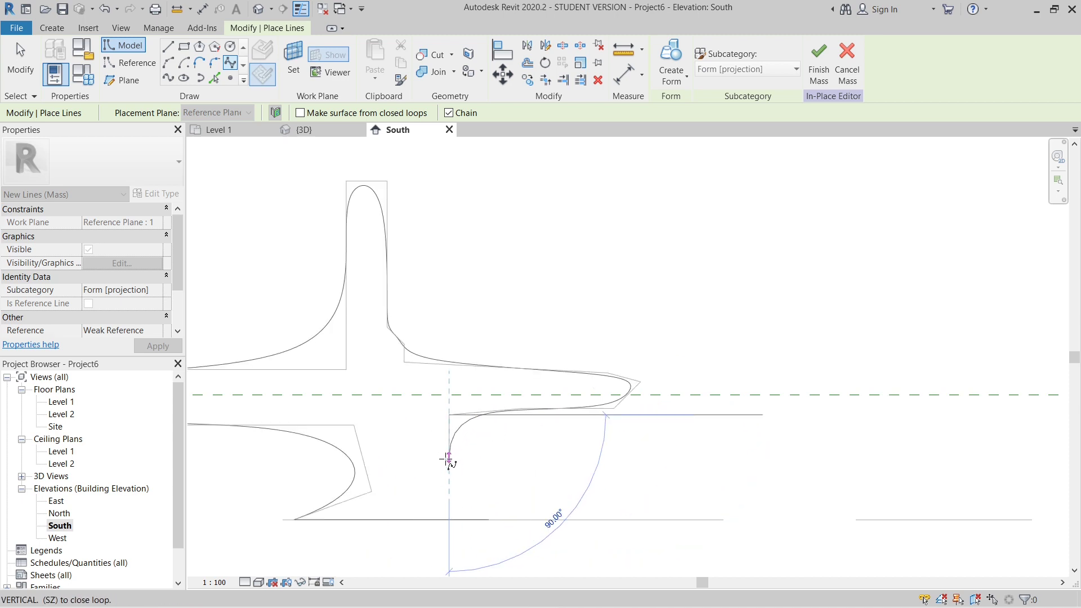
pyautogui.click(428, 462)
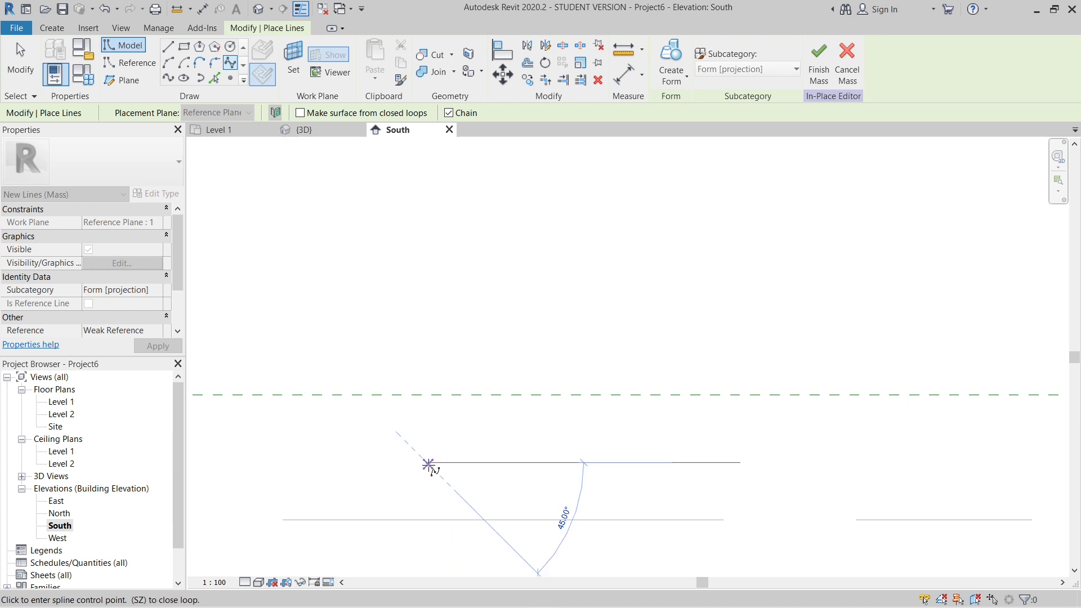
pyautogui.click(491, 523)
pyautogui.scroll(-4, 635, 430)
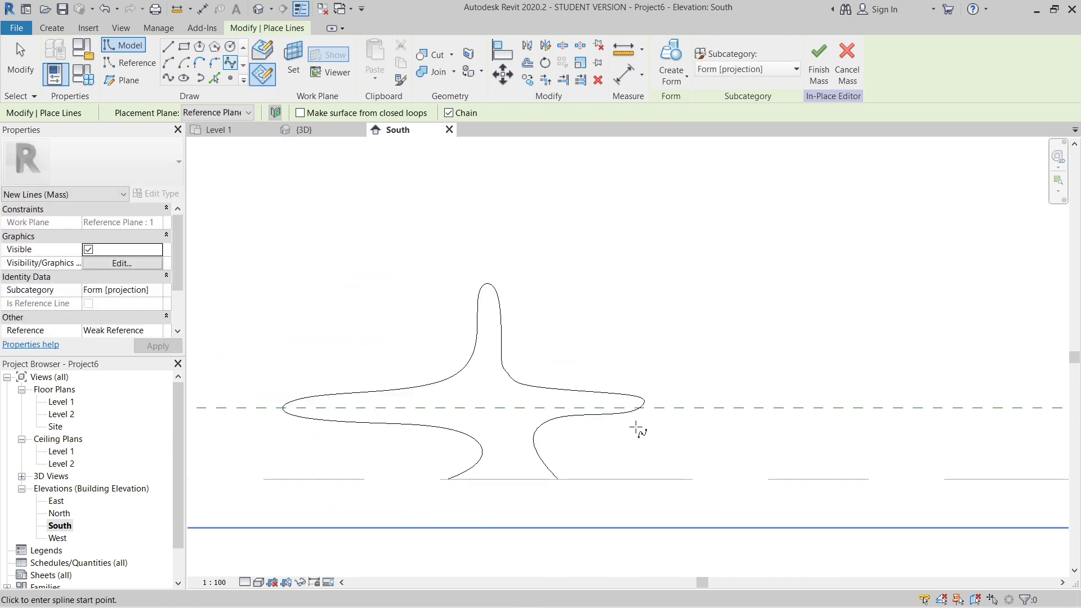
pyautogui.scroll(-3, 541, 438)
pyautogui.scroll(3, 549, 394)
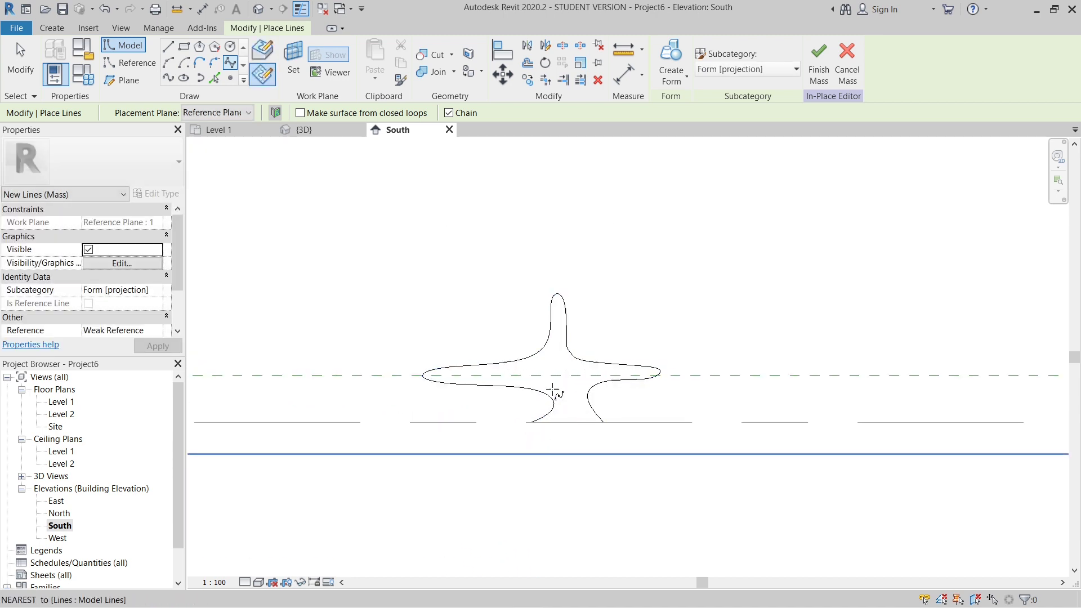
pyautogui.scroll(-3, 466, 452)
pyautogui.scroll(-2, 490, 434)
pyautogui.scroll(2, 540, 397)
pyautogui.scroll(-2, 447, 386)
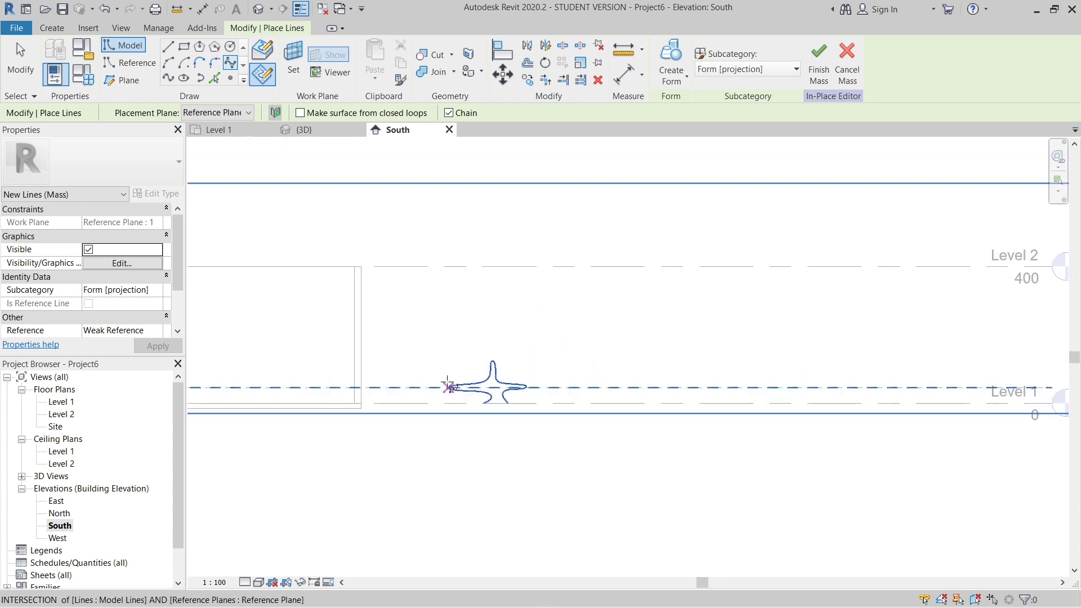
pyautogui.scroll(2, 502, 392)
pyautogui.scroll(-3, 447, 346)
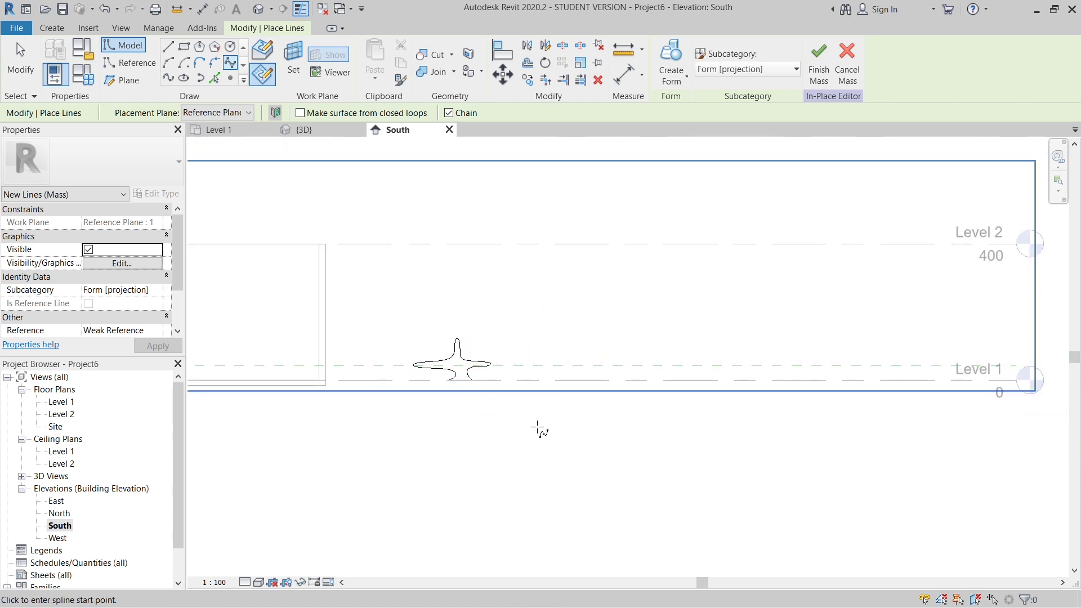
pyautogui.scroll(2, 485, 380)
pyautogui.scroll(-3, 485, 380)
pyautogui.scroll(2, 494, 357)
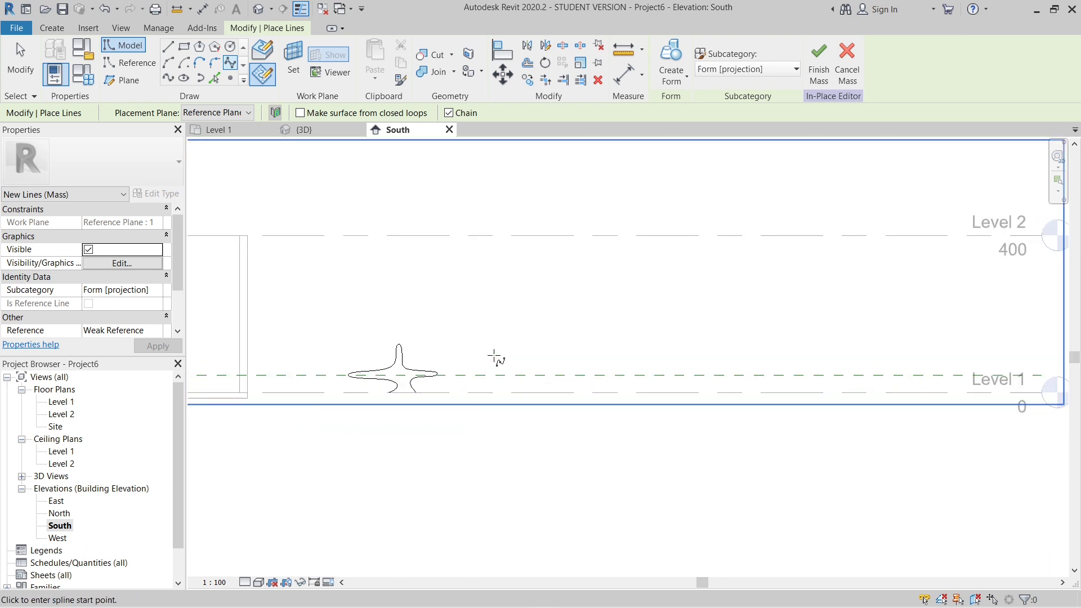
# - Set the placement plane to Reference Plane : 2 and draw a base line about 70 long on Level 1, right of the first profile
pyautogui.click(225, 113)
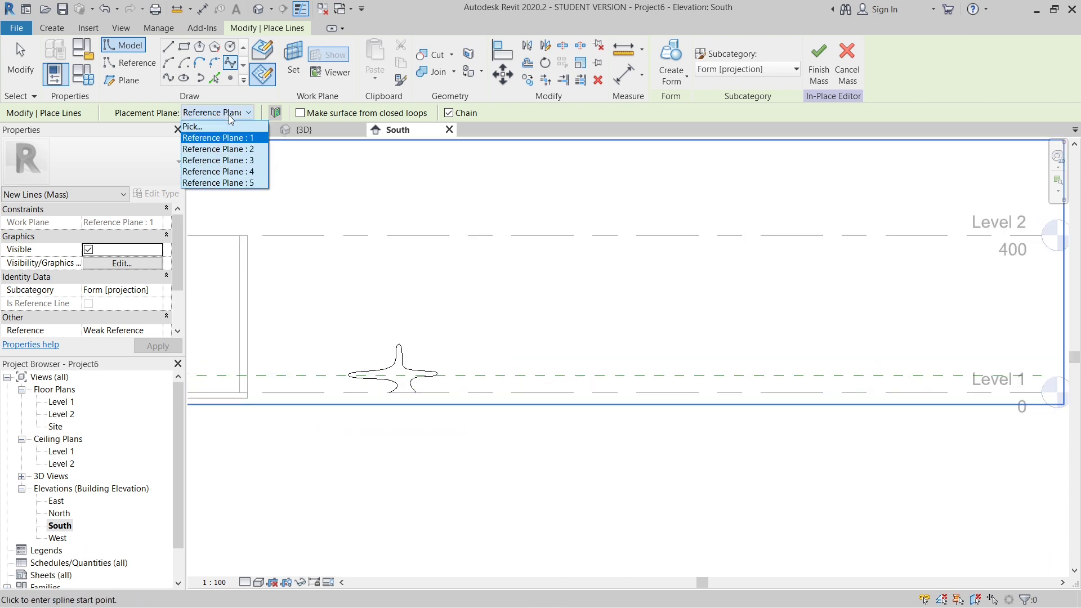
pyautogui.click(239, 149)
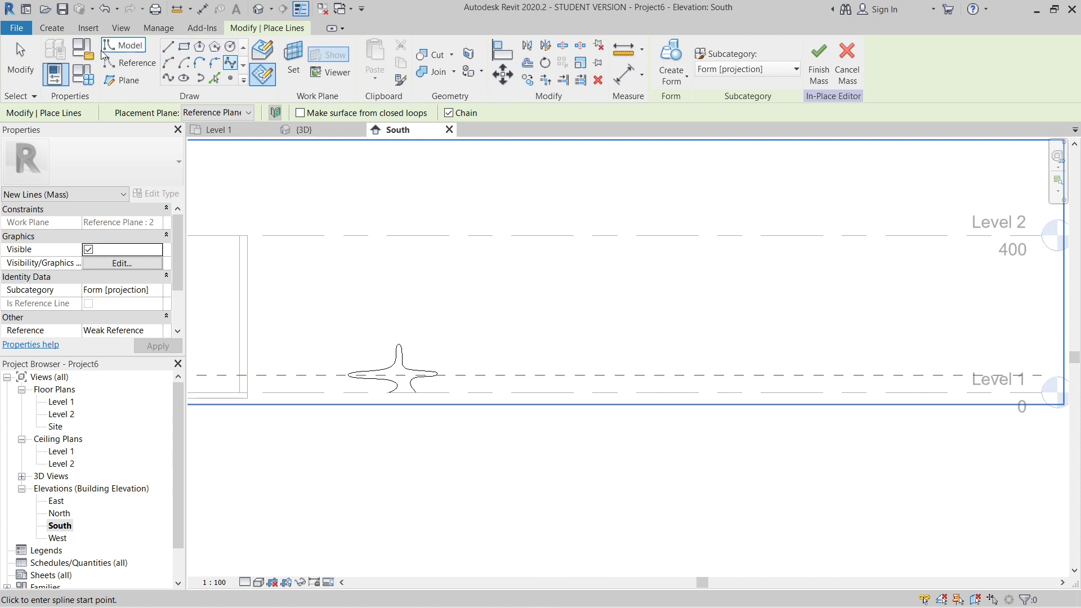
pyautogui.click(168, 46)
pyautogui.scroll(3, 548, 389)
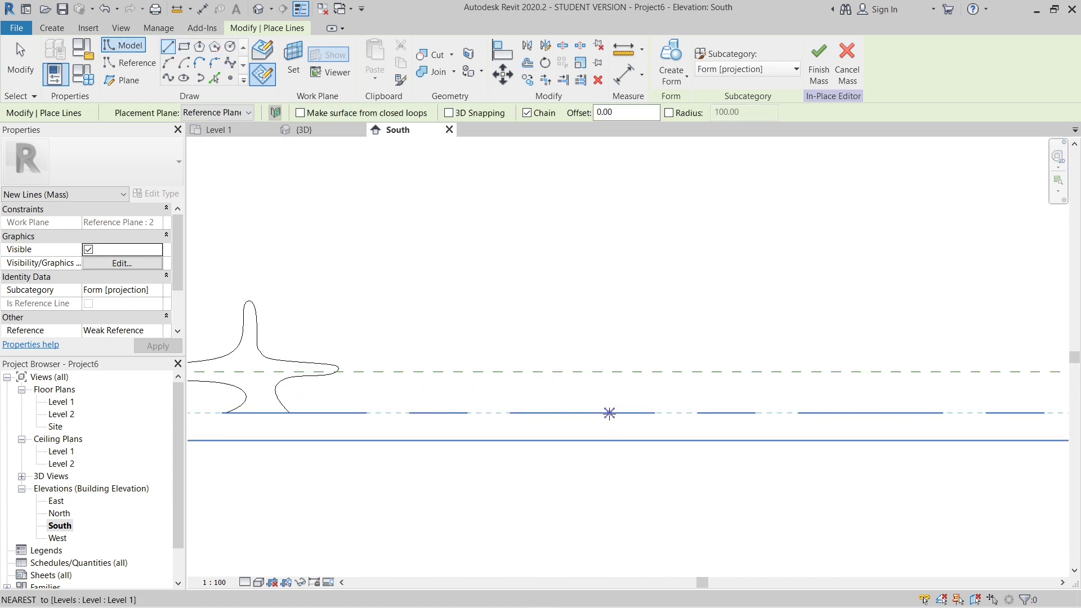
pyautogui.click(543, 413)
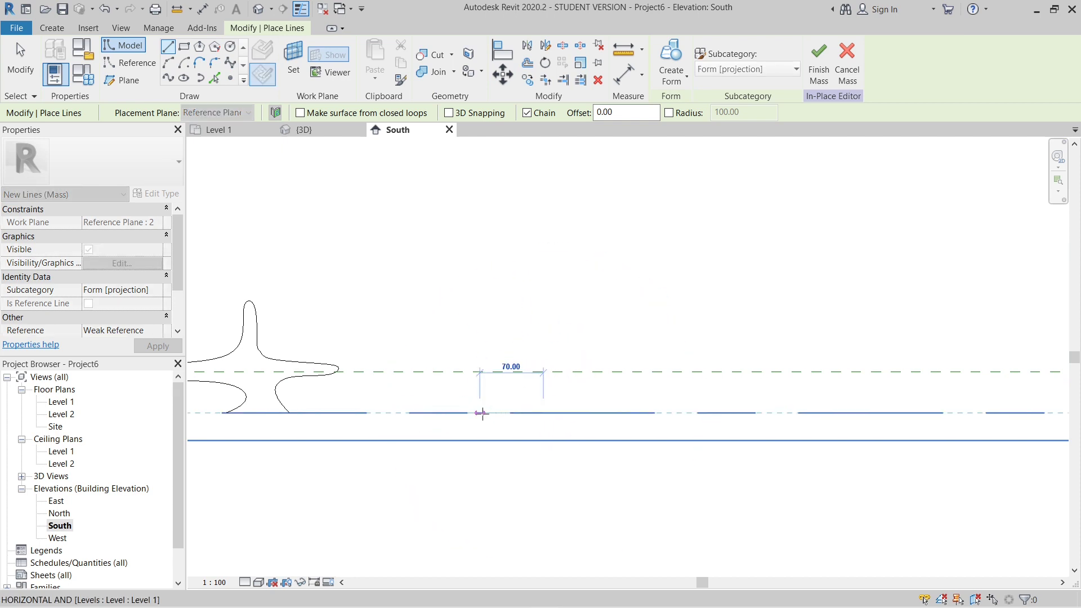
pyautogui.click(482, 414)
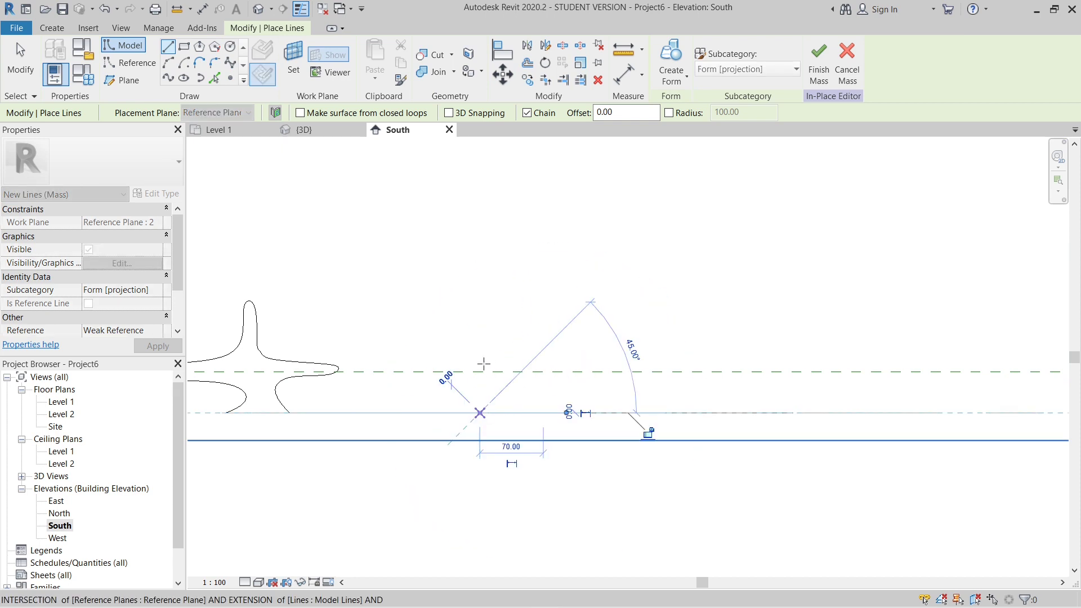
# - Begin the second profile's spline at the base line's left end, curving it up and out around the left seat wing
pyautogui.scroll(3, 485, 361)
pyautogui.click(230, 62)
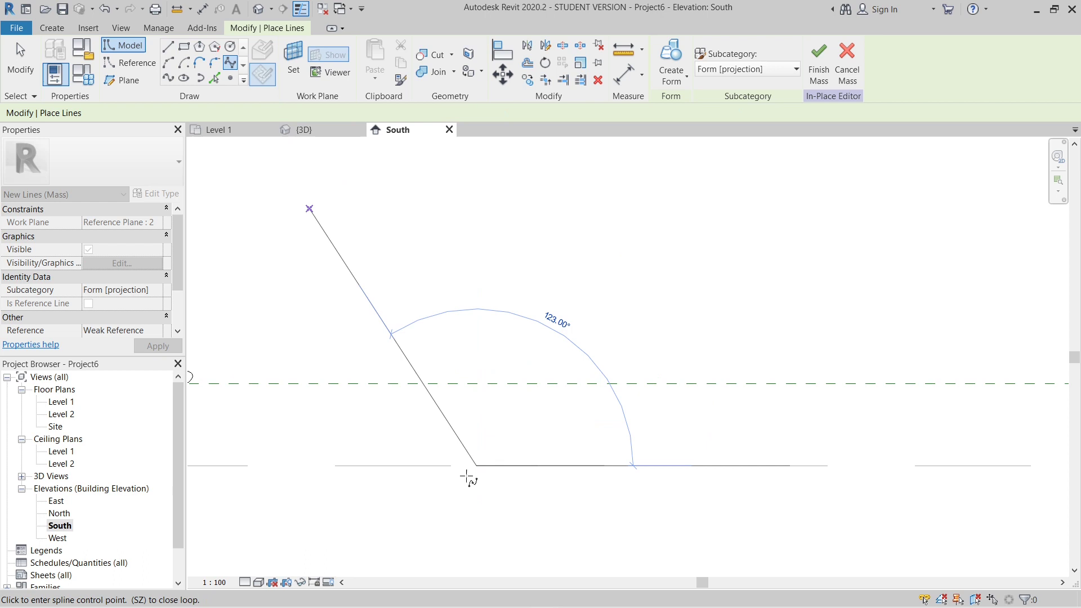
pyautogui.click(517, 449)
pyautogui.click(525, 407)
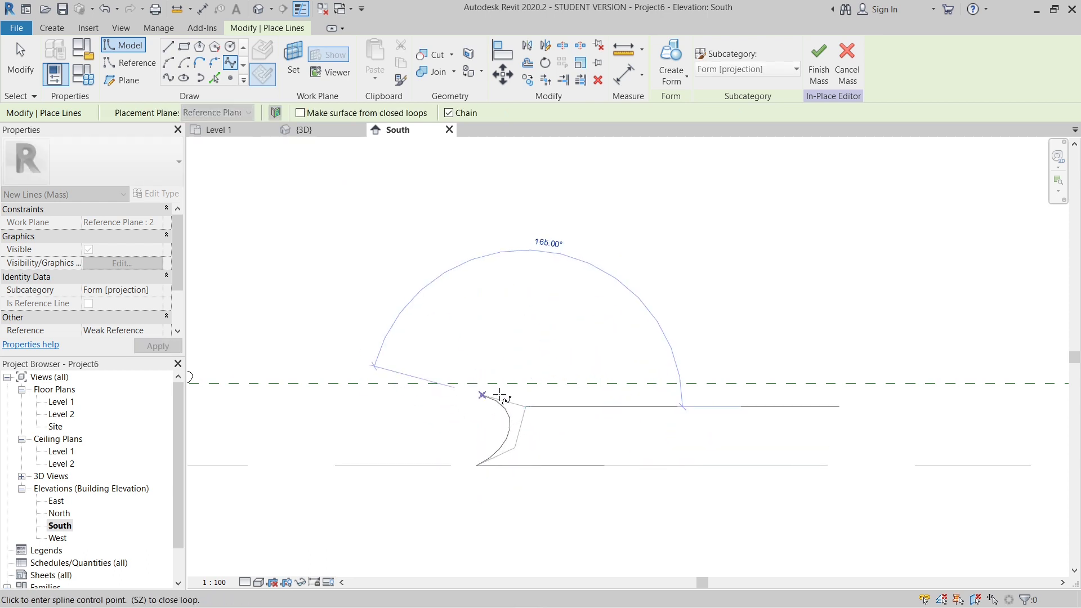
pyautogui.click(475, 398)
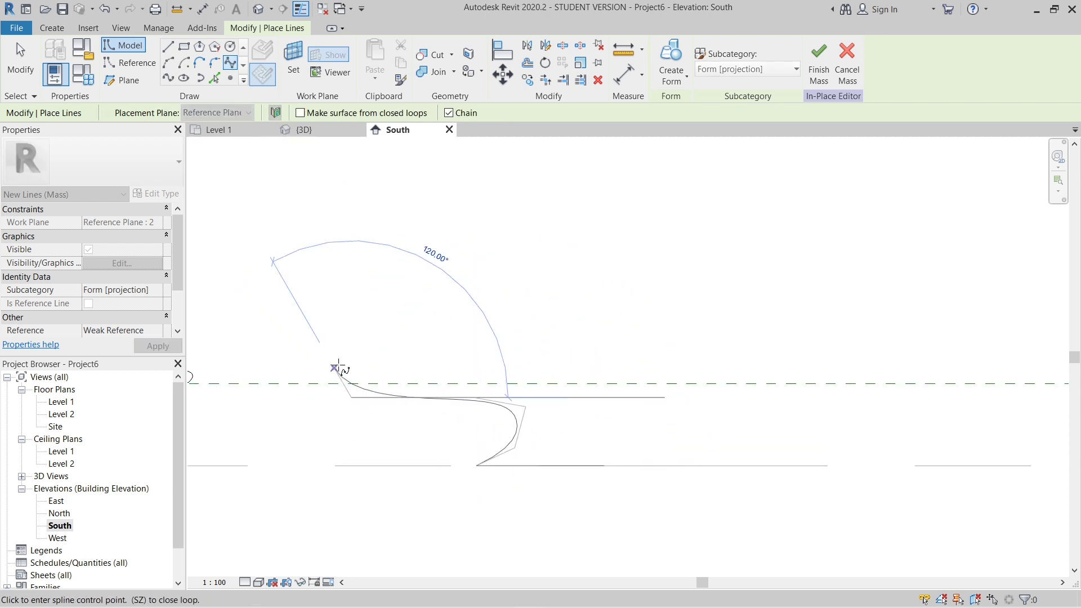
pyautogui.click(358, 373)
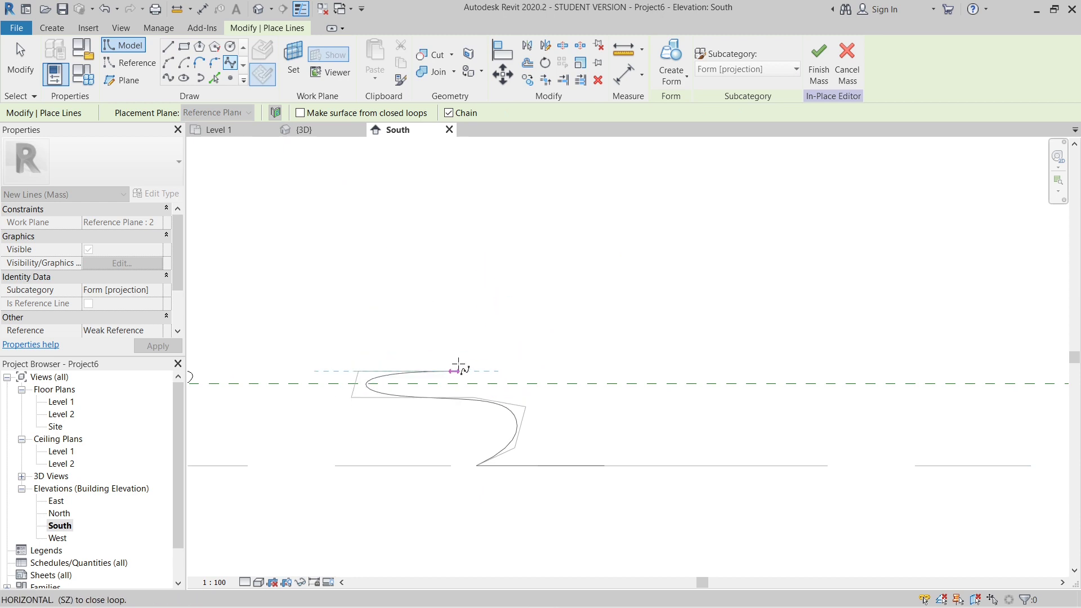
# - Continue the second spline along the left wing's top and over a low, peaked backrest down to seat level
pyautogui.click(497, 372)
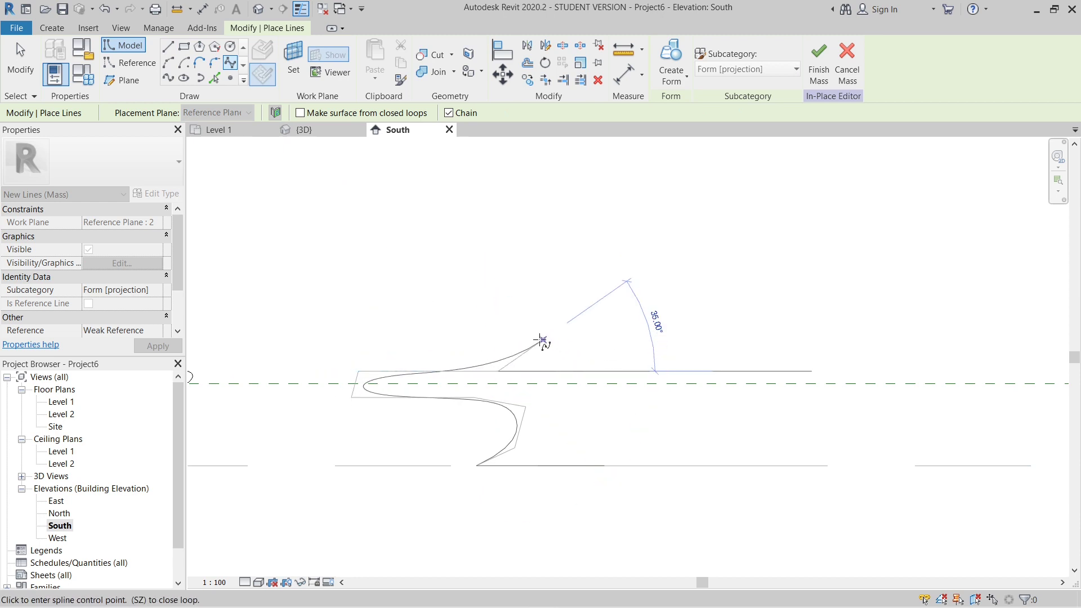
pyautogui.click(530, 340)
pyautogui.click(548, 321)
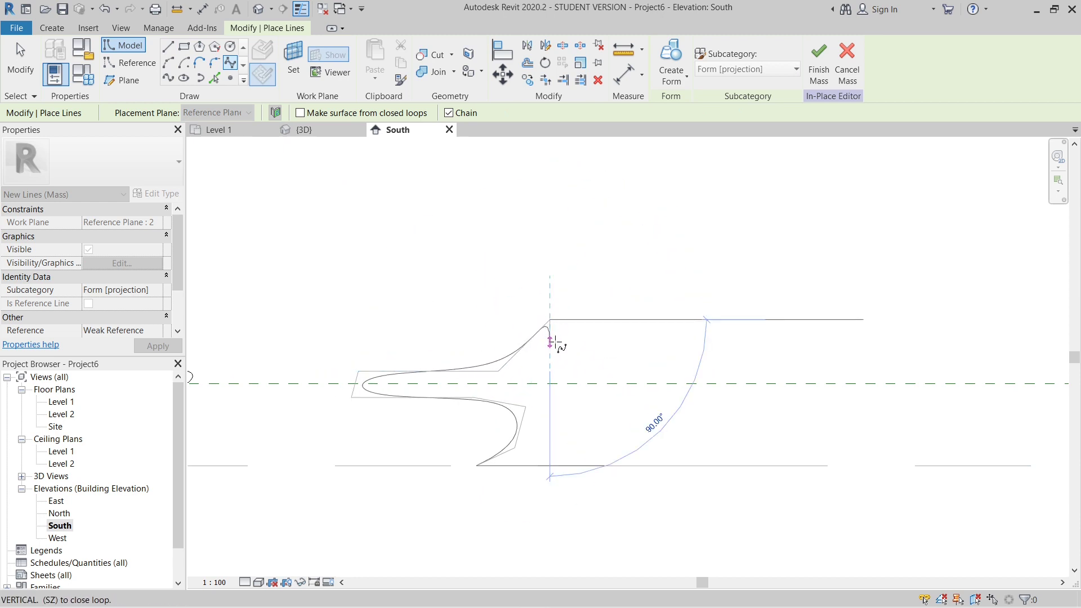
pyautogui.click(564, 361)
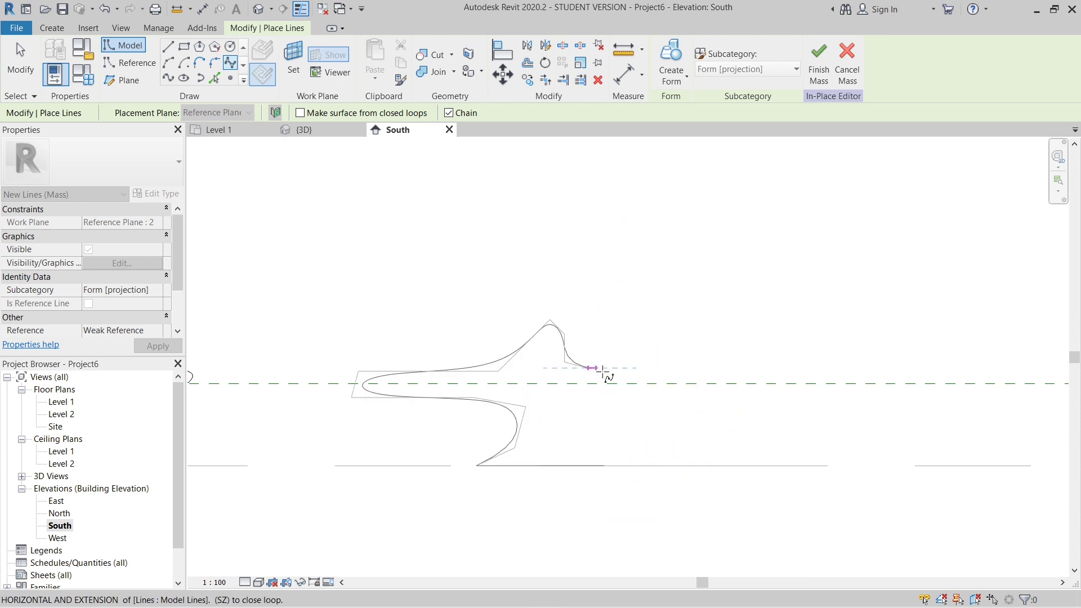
# - Finish the second spline around the right seat wing and down to the base line's right end
pyautogui.click(703, 370)
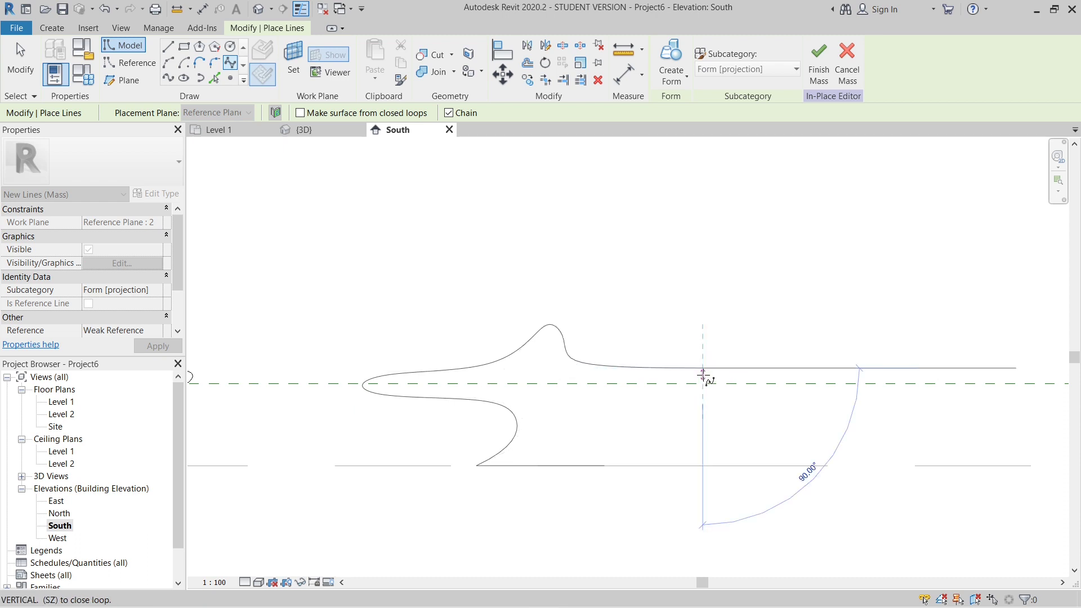
pyautogui.click(697, 394)
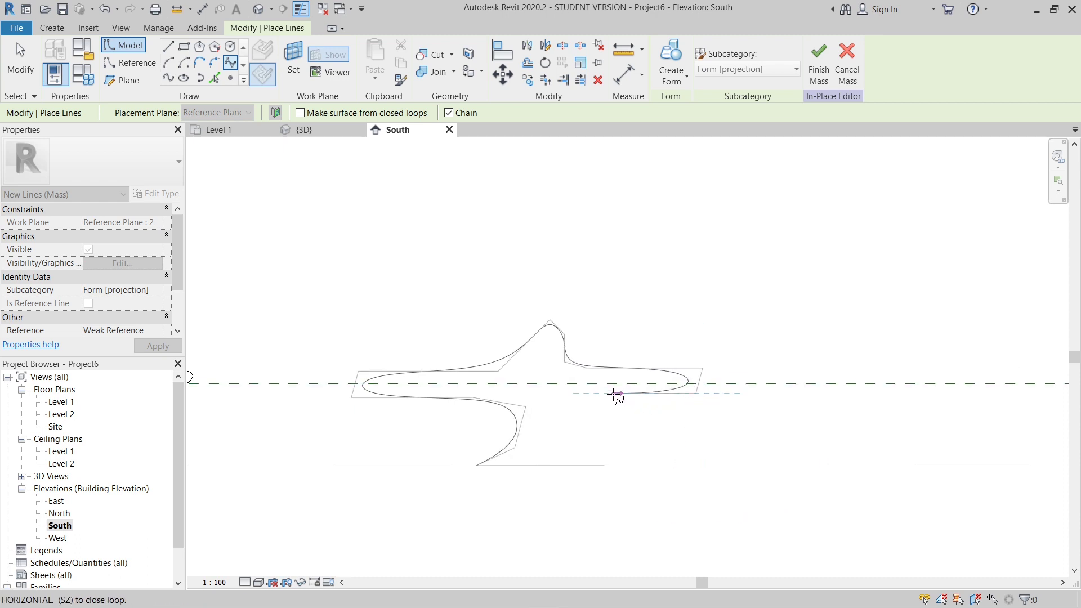
pyautogui.click(586, 404)
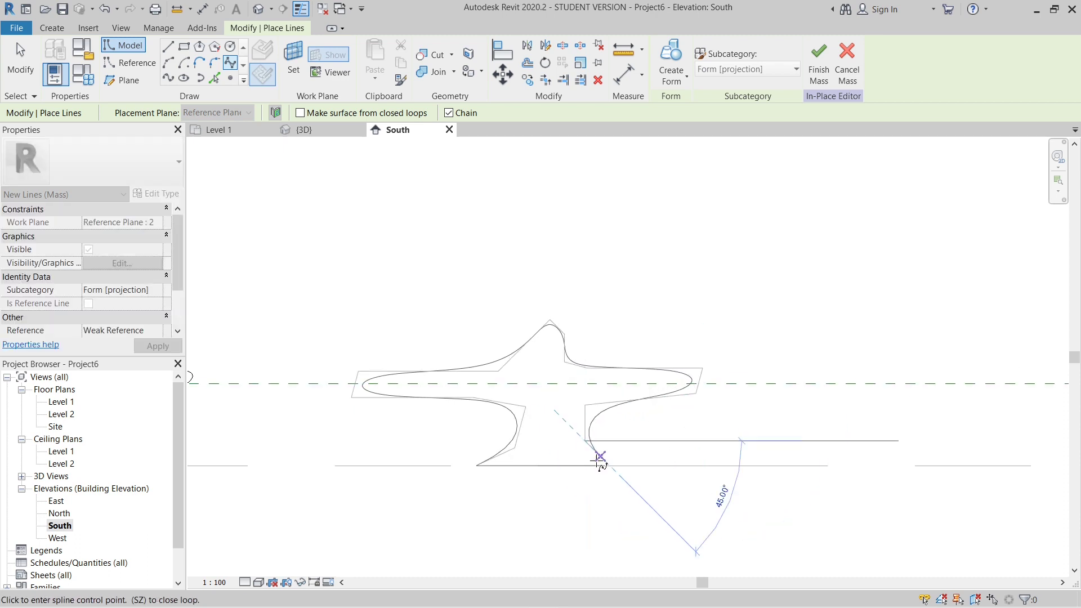
pyautogui.doubleClick(601, 466)
pyautogui.scroll(-5, 604, 467)
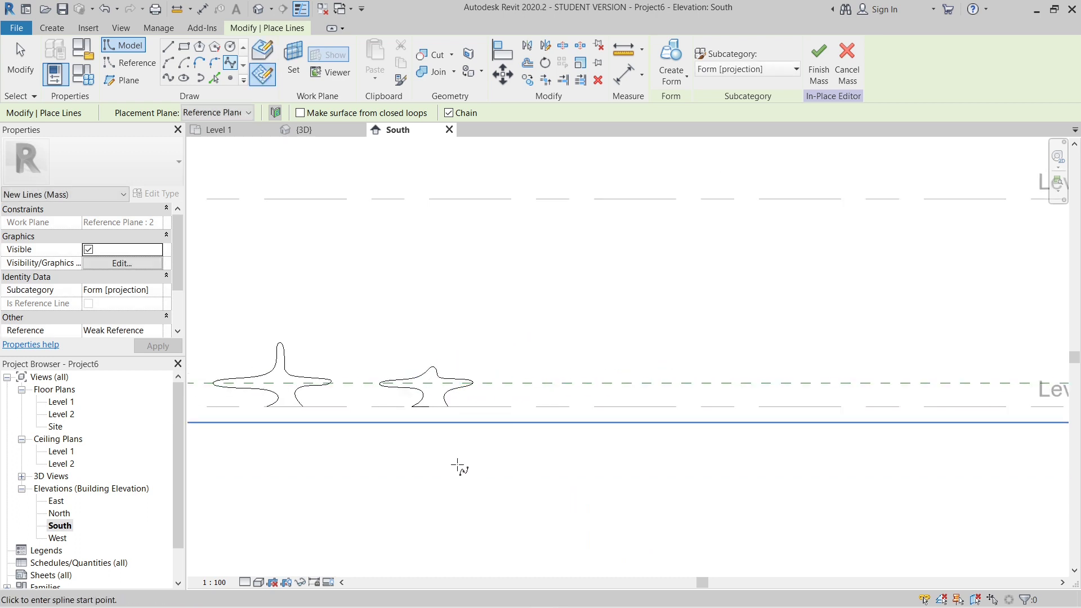
# - Set the placement plane to Reference Plane : 3 and draw a base line about 70 long on Level 1, right of the second profile
pyautogui.scroll(-4, 541, 417)
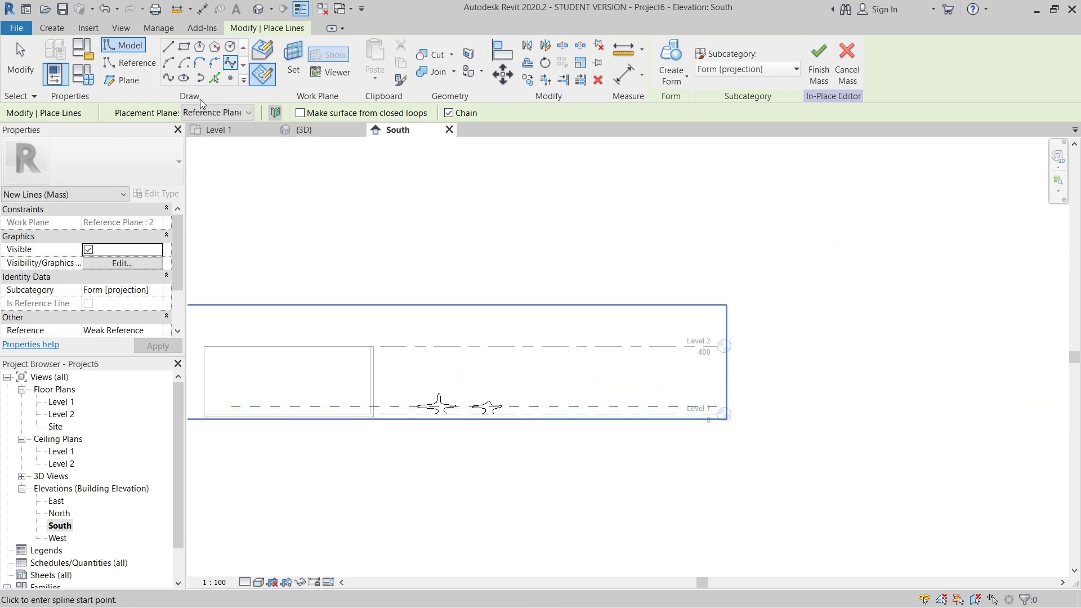
pyautogui.click(230, 114)
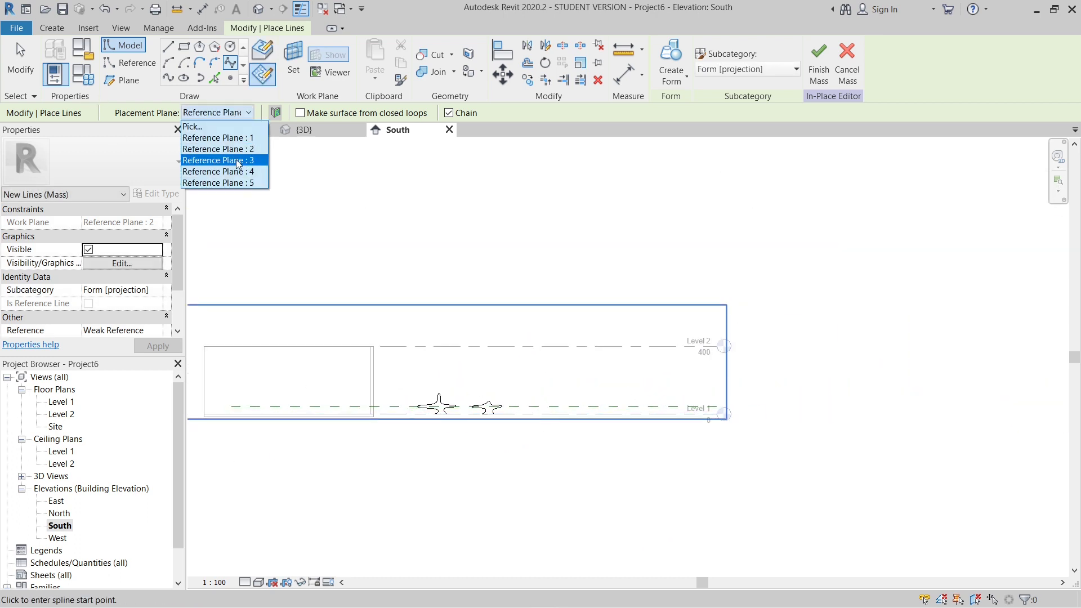
pyautogui.click(235, 160)
pyautogui.scroll(2, 514, 434)
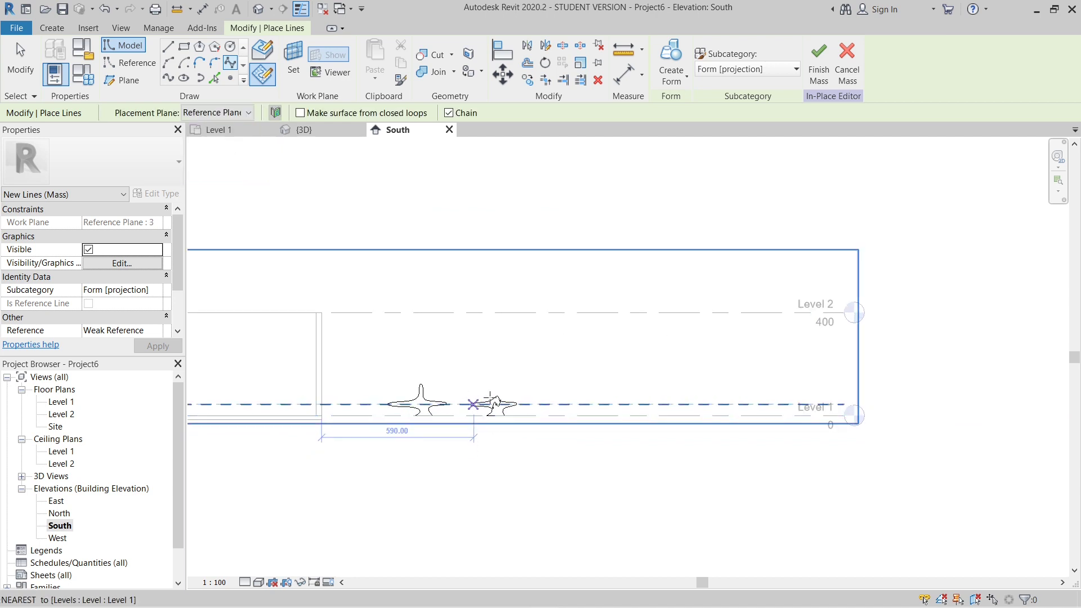
pyautogui.click(174, 50)
pyautogui.scroll(5, 509, 423)
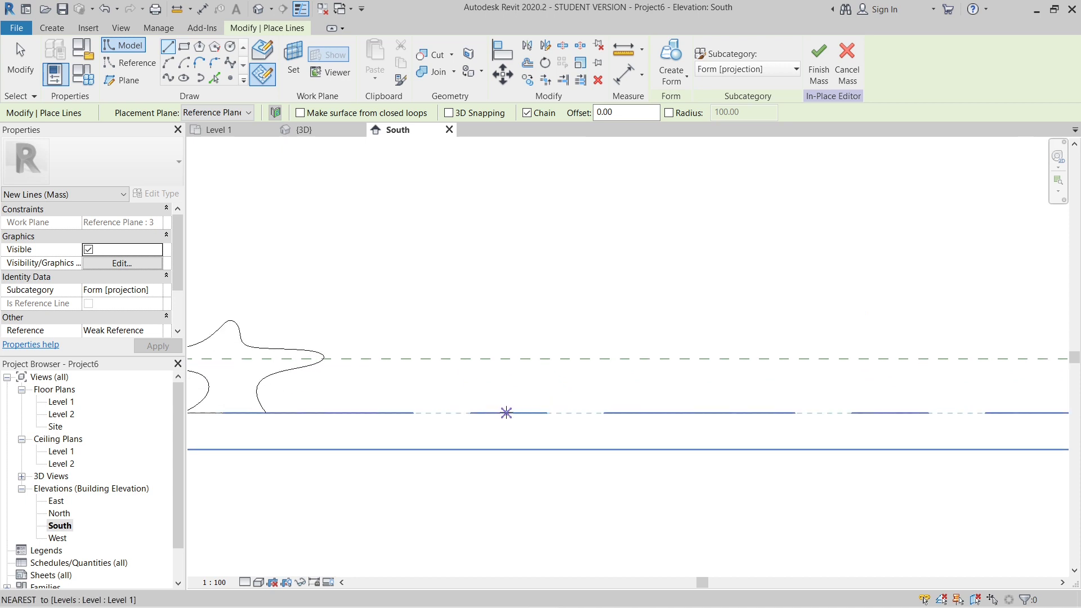
pyautogui.click(506, 413)
pyautogui.scroll(2, 444, 373)
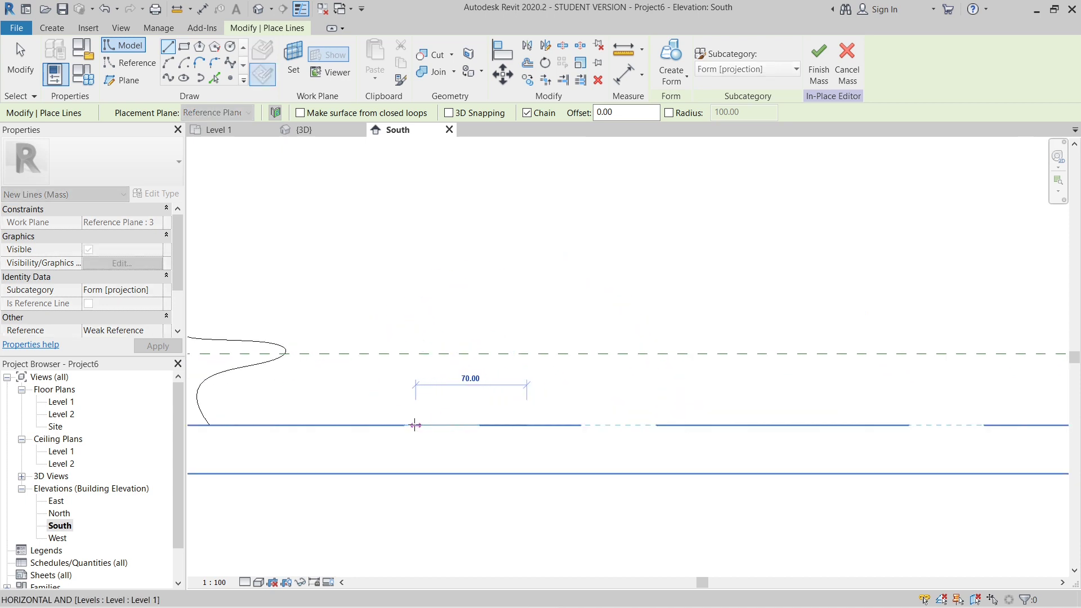
pyautogui.click(416, 425)
# - Begin the third profile's spline at the base line's left end, curving it up and around the left wing's tip
pyautogui.click(230, 63)
pyautogui.click(416, 425)
pyautogui.click(448, 416)
pyautogui.click(469, 396)
pyautogui.click(469, 378)
pyautogui.click(452, 378)
pyautogui.click(387, 367)
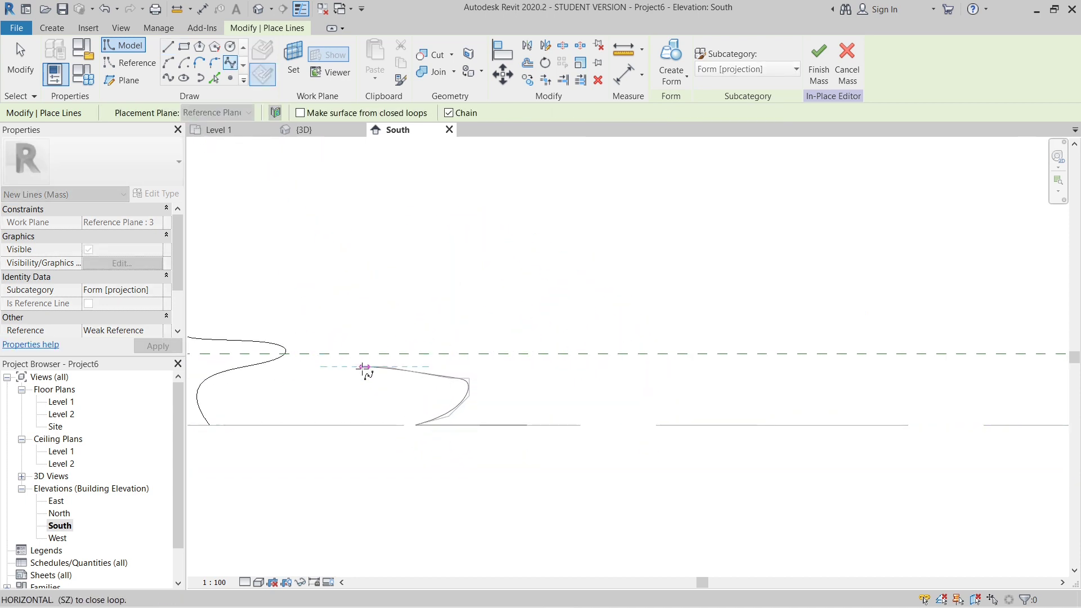
pyautogui.click(340, 367)
pyautogui.click(335, 347)
# - Continue the third spline along the left wing's top and over a tall, narrow, pointed backrest down to seat level
pyautogui.click(392, 347)
pyautogui.click(482, 339)
pyautogui.click(499, 322)
pyautogui.click(499, 280)
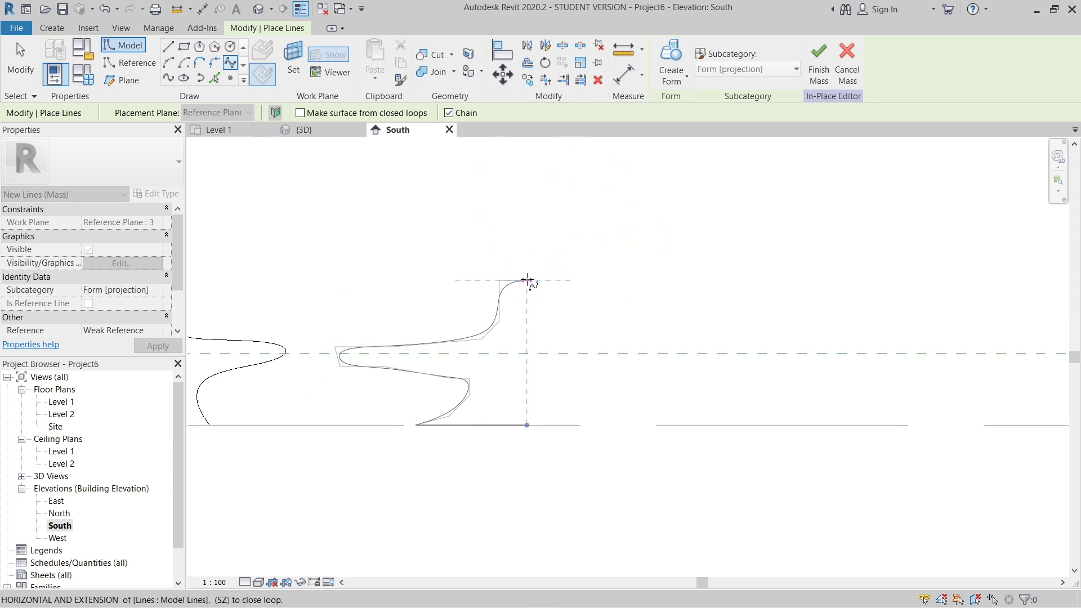
pyautogui.click(500, 241)
pyautogui.click(516, 271)
pyautogui.click(517, 328)
pyautogui.click(532, 342)
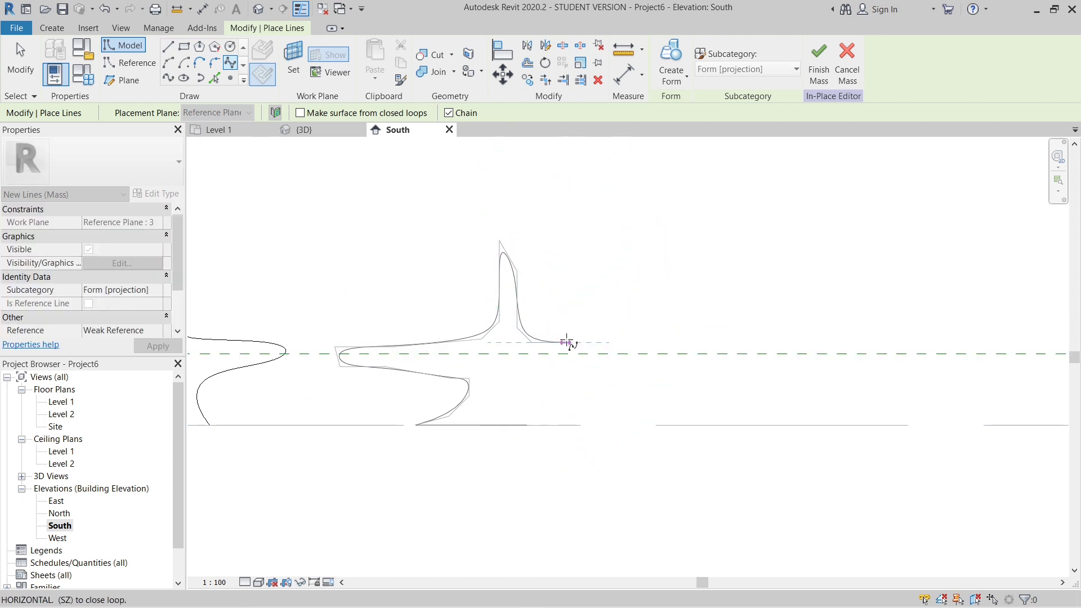
# - Finish the third spline around the right seat wing and down to the base line's right end
pyautogui.click(614, 343)
pyautogui.click(611, 367)
pyautogui.click(538, 367)
pyautogui.click(502, 387)
pyautogui.click(527, 425)
# - Set the placement plane to Reference Plane : 4 and draw a base line on Level 1, right of the third profile
pyautogui.scroll(-6, 506, 403)
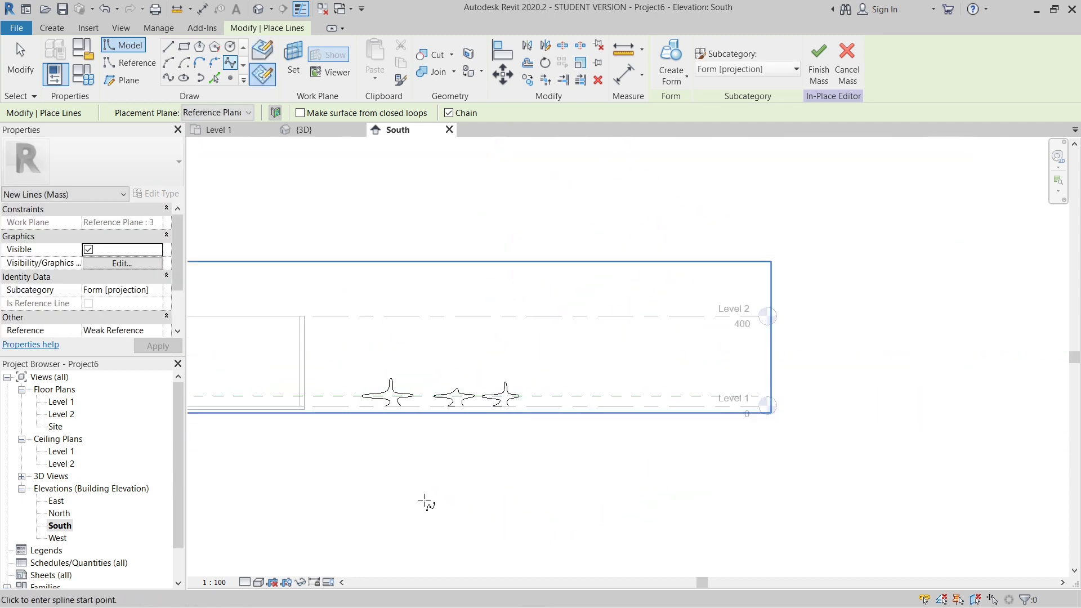
pyautogui.scroll(3, 425, 500)
pyautogui.scroll(-5, 389, 420)
pyautogui.scroll(5, 389, 420)
pyautogui.scroll(-3, 437, 355)
pyautogui.scroll(4, 437, 356)
pyautogui.scroll(-3, 364, 351)
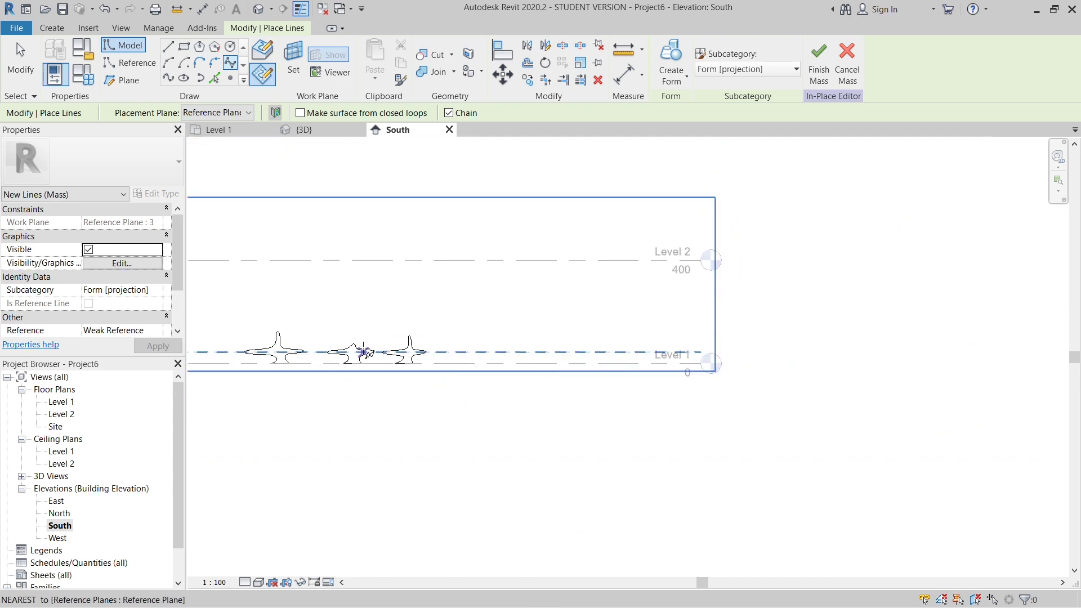
pyautogui.scroll(2, 364, 352)
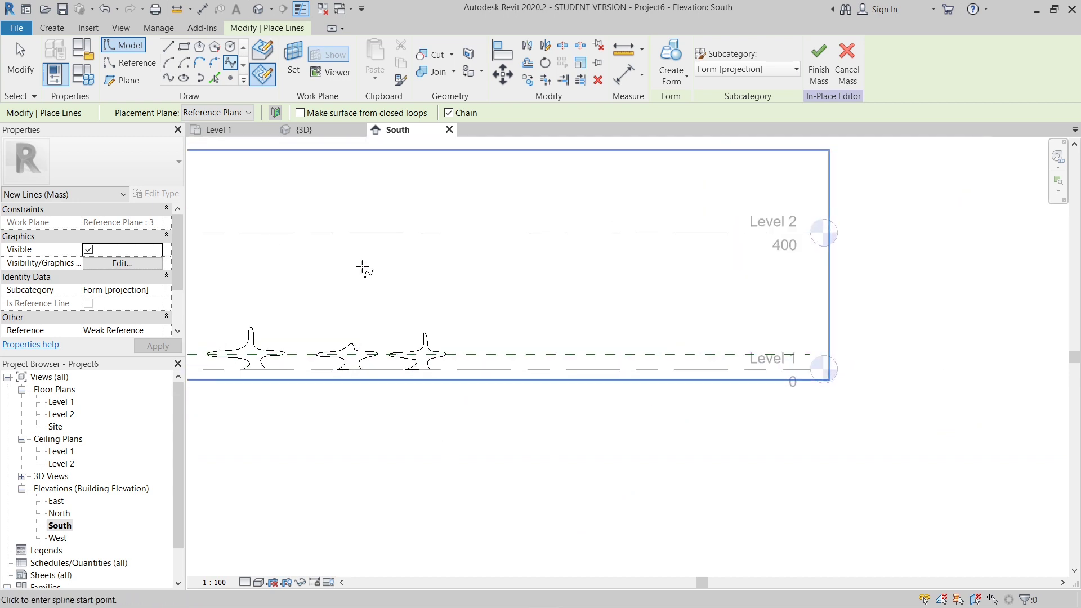
pyautogui.click(231, 112)
pyautogui.click(248, 172)
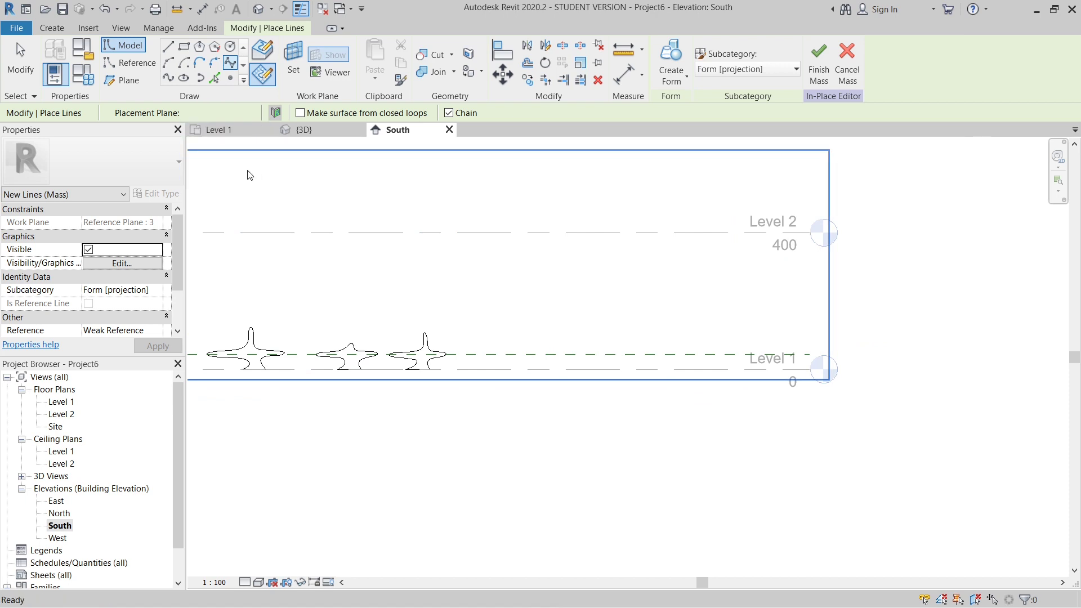
pyautogui.scroll(2, 563, 411)
pyautogui.scroll(-2, 666, 367)
pyautogui.scroll(3, 591, 350)
pyautogui.click(595, 356)
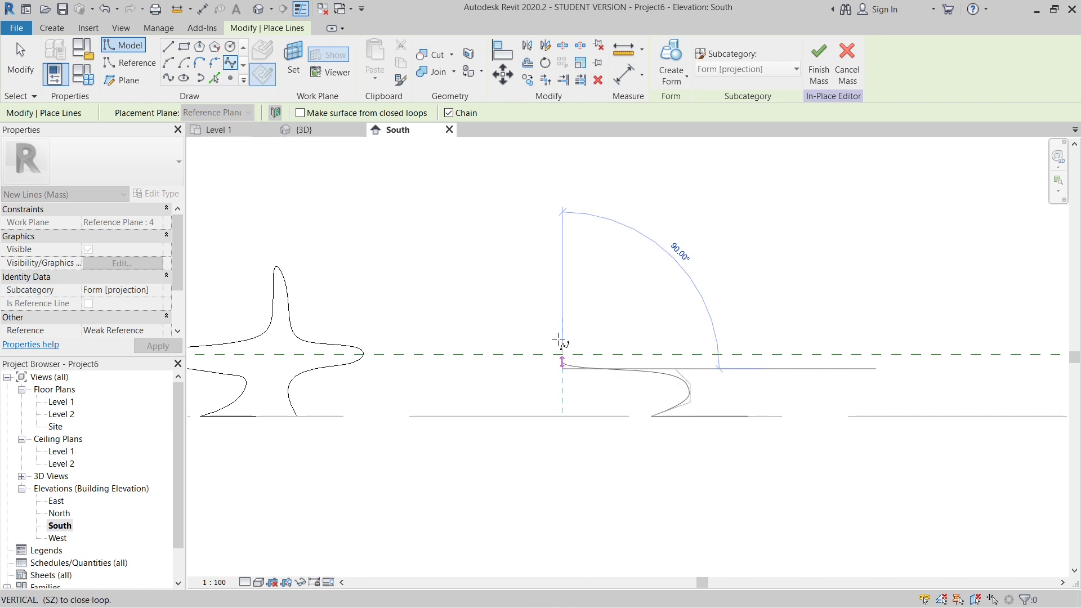
# - Draw the fourth profile's spline from the base line's left end around the left wing and over a tall, blunt-topped backrest
pyautogui.click(584, 347)
pyautogui.click(671, 348)
pyautogui.click(703, 328)
pyautogui.click(703, 272)
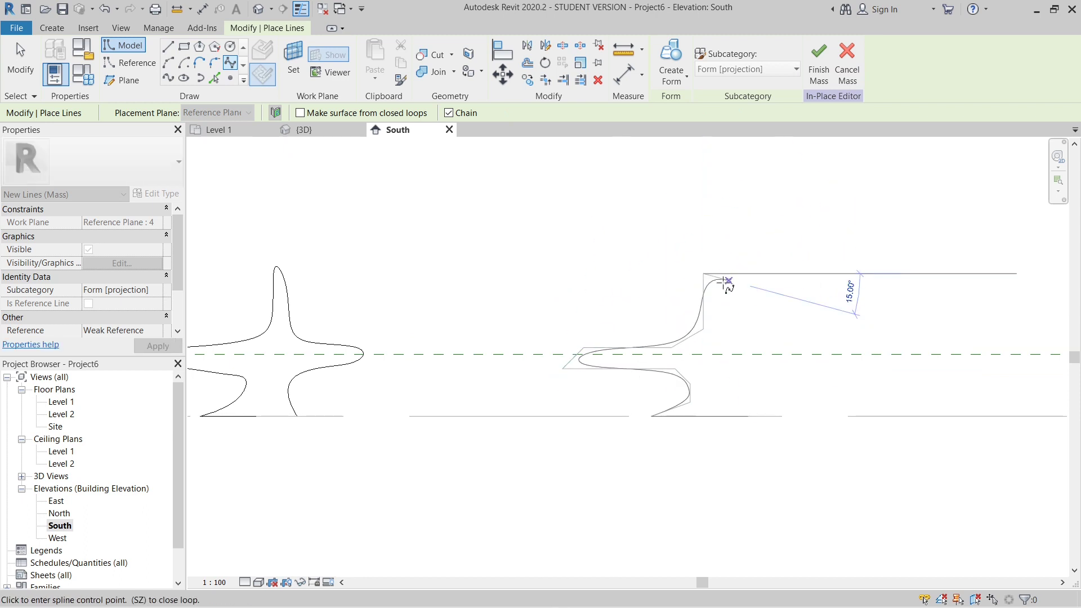
pyautogui.click(703, 262)
pyautogui.click(720, 262)
pyautogui.click(720, 330)
# - Finish the fourth spline around the right seat wing and down to the base line's right end
pyautogui.click(748, 346)
pyautogui.click(819, 346)
pyautogui.click(819, 367)
pyautogui.click(733, 367)
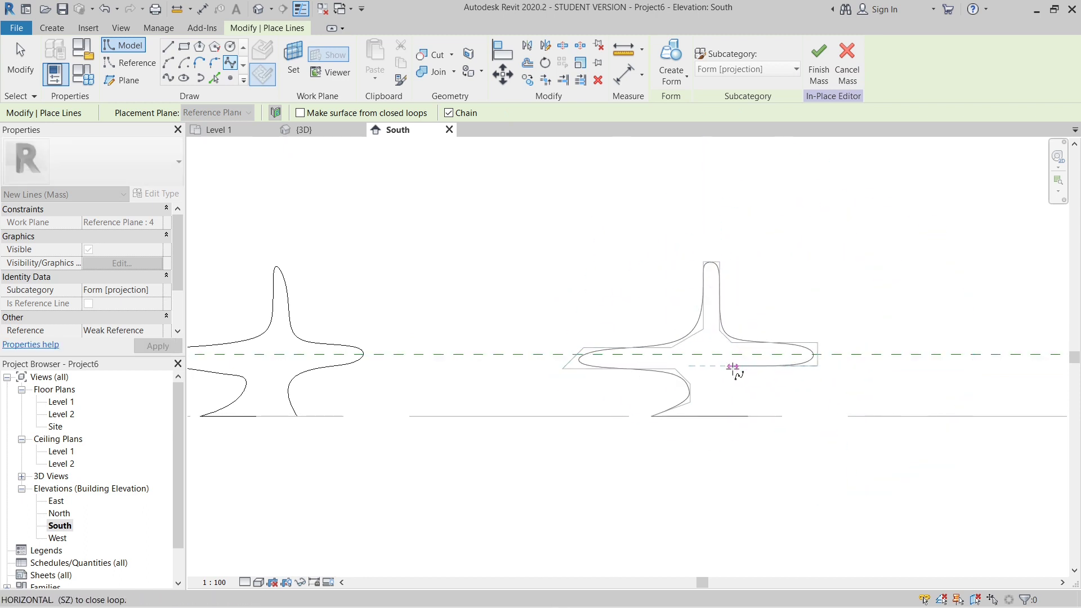
pyautogui.click(728, 387)
pyautogui.click(748, 416)
pyautogui.press('Escape')
# - Set the placement plane to Reference Plane : 5 and start the fifth profile on Level 1, right of the fourth profile
pyautogui.scroll(-3, 319, 489)
pyautogui.scroll(5, 653, 459)
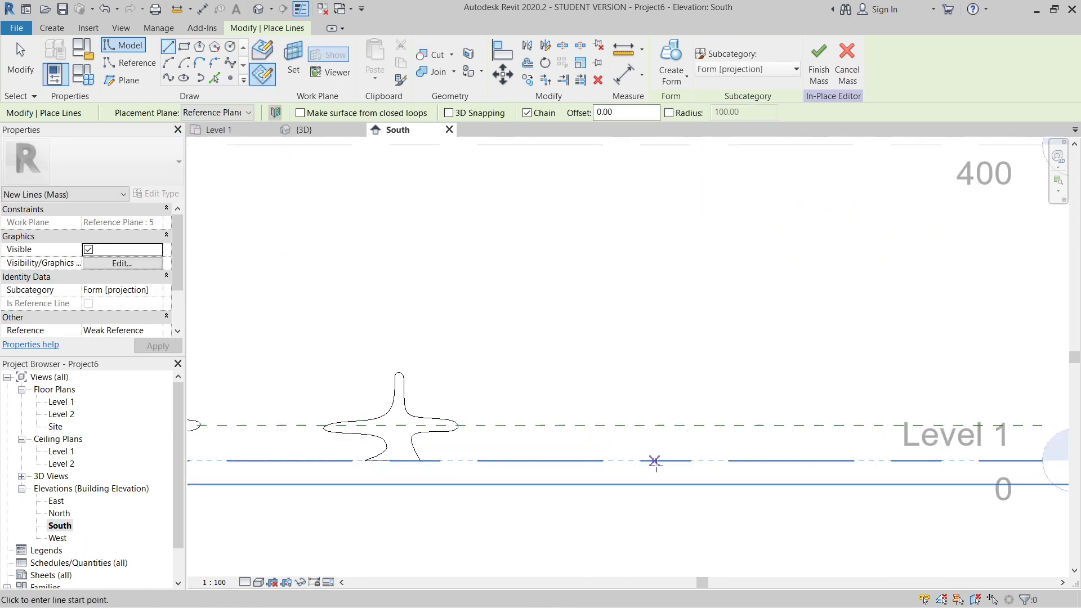
pyautogui.click(651, 468)
pyautogui.click(683, 462)
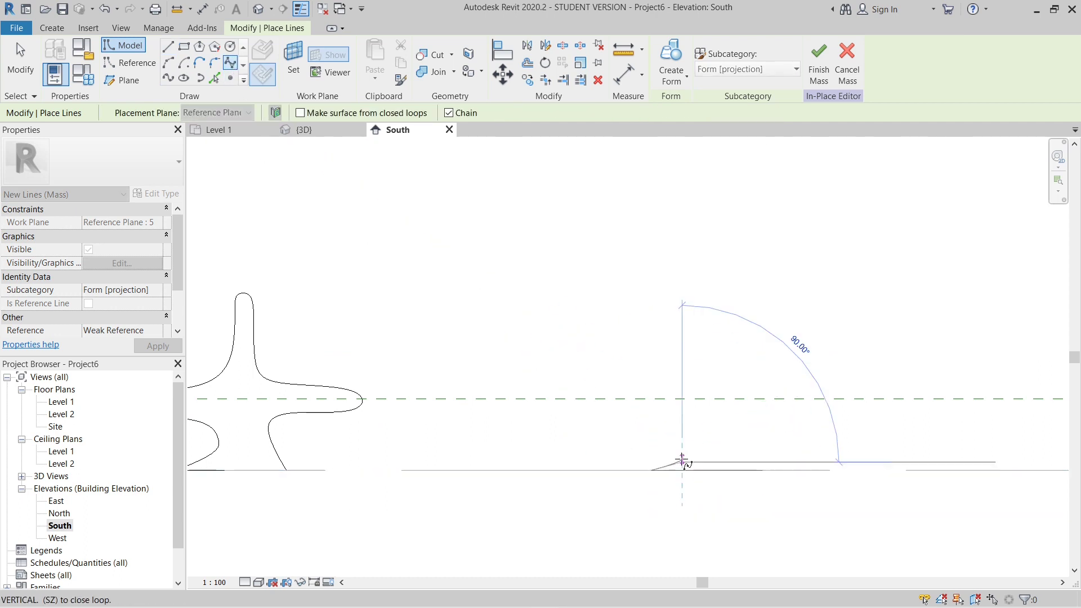
pyautogui.click(708, 448)
pyautogui.click(708, 410)
pyautogui.click(585, 410)
pyautogui.click(585, 388)
pyautogui.click(701, 388)
pyautogui.click(699, 252)
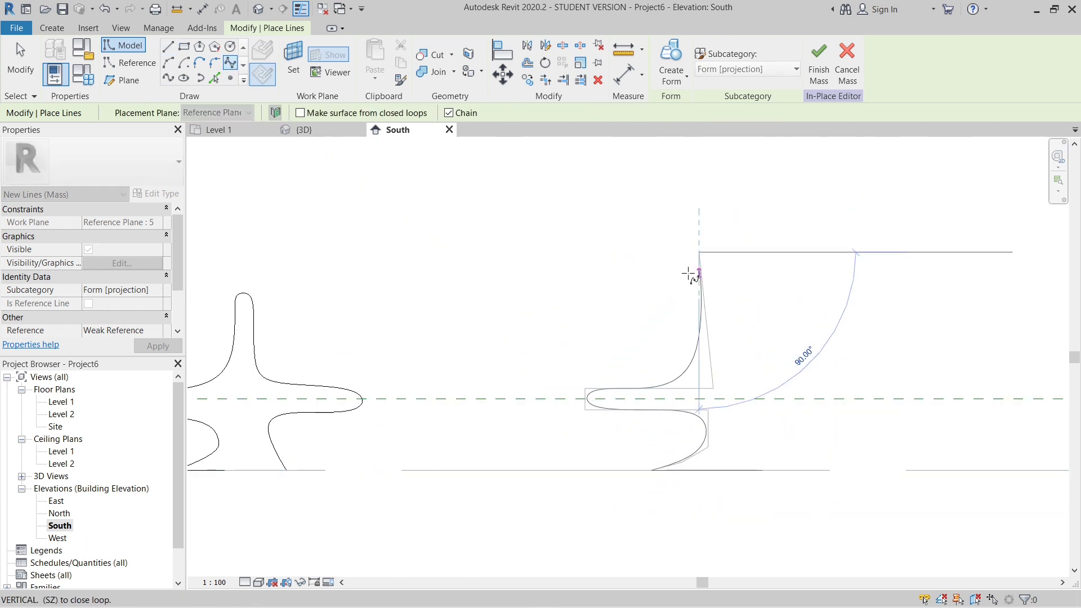
pyautogui.press('Escape')
pyautogui.hotkey('ctrl', 'z')
pyautogui.hotkey('ctrl', 'z')
pyautogui.hotkey('ctrl', 'z')
pyautogui.hotkey('ctrl', 'z')
pyautogui.hotkey('ctrl', 'z')
pyautogui.hotkey('ctrl', 'z')
pyautogui.hotkey('ctrl', 'z')
pyautogui.hotkey('ctrl', 'z')
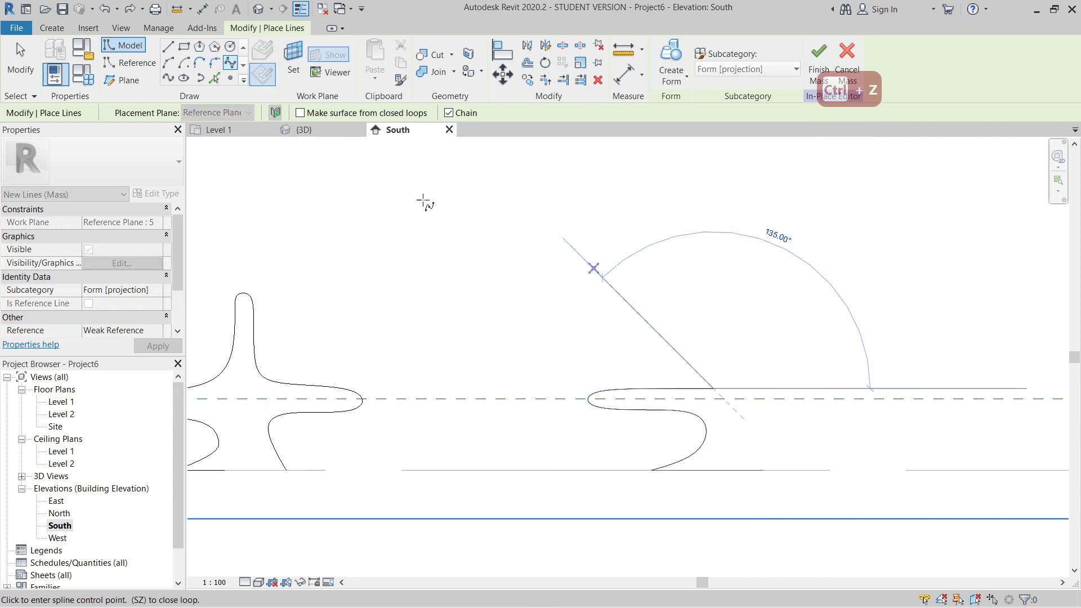
pyautogui.hotkey('ctrl', 'z')
pyautogui.hotkey('ctrl', 'z')
# - Draw the fifth profile's base line on Level 1 and begin its spline at the left end, curving up around the left wing
pyautogui.click(230, 63)
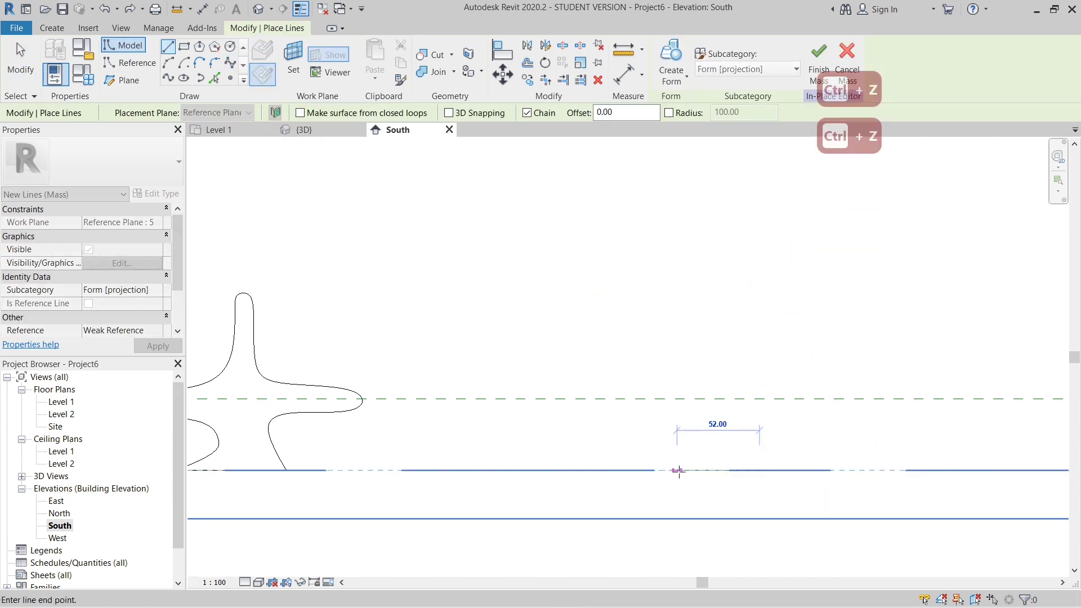
pyautogui.click(649, 469)
pyautogui.click(693, 458)
pyautogui.click(714, 437)
pyautogui.click(684, 407)
pyautogui.click(601, 407)
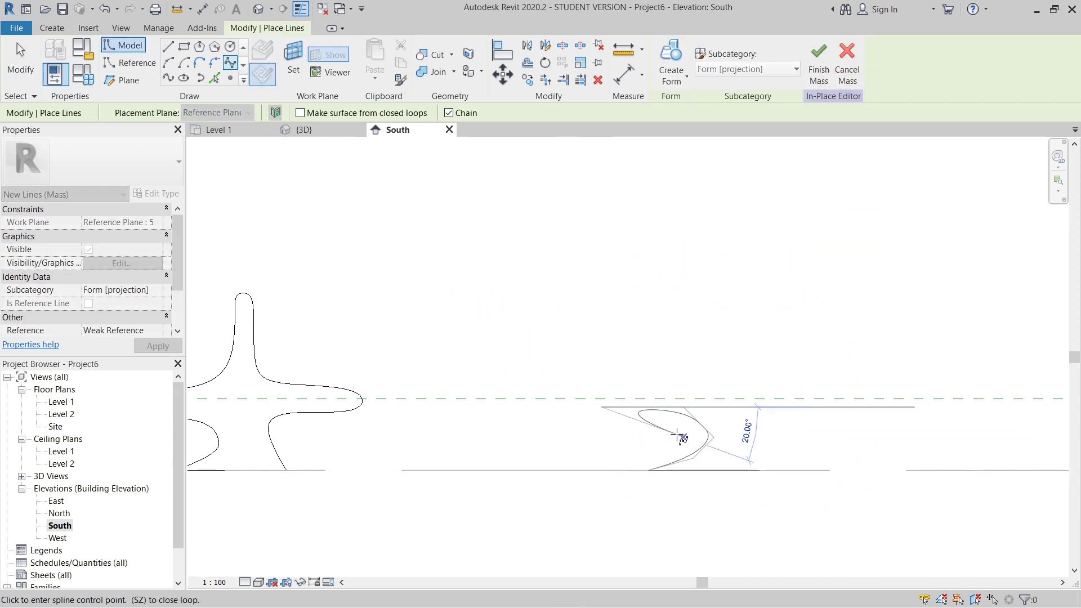
pyautogui.click(580, 386)
# - Complete the fifth spline over a low, rounded backrest, around the right wing and down to the base line's right end
pyautogui.click(680, 385)
pyautogui.click(721, 357)
pyautogui.click(759, 357)
pyautogui.click(759, 382)
pyautogui.click(851, 381)
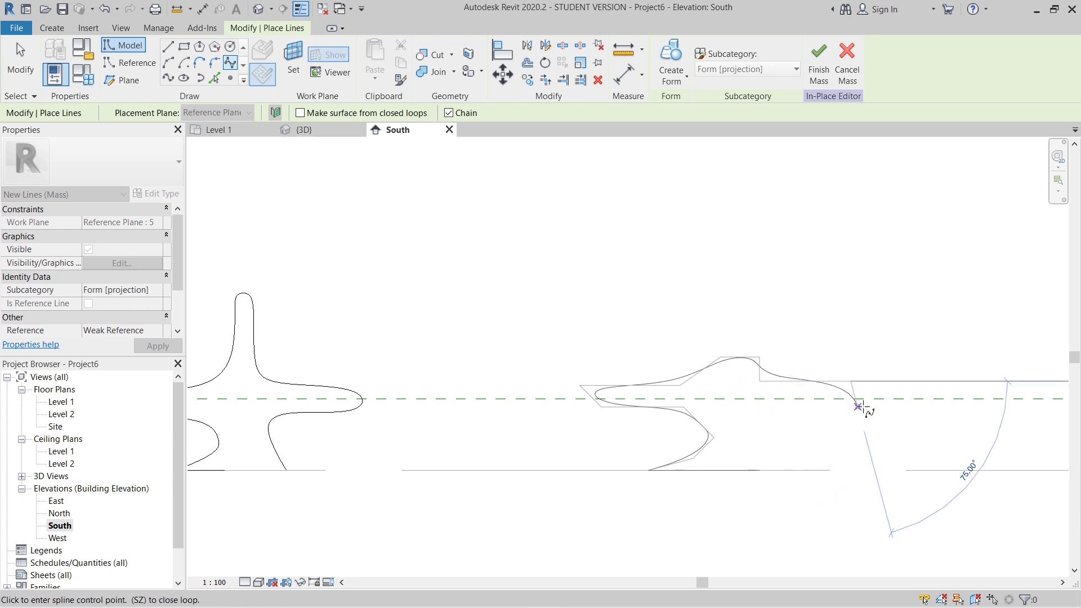
pyautogui.click(857, 388)
pyautogui.click(846, 399)
pyautogui.click(752, 433)
pyautogui.click(752, 470)
pyautogui.press('Escape')
# - Review the five finished profiles in the South elevation and in the default 3D view
pyautogui.scroll(-12, 603, 478)
pyautogui.moveTo(546, 511); pyautogui.dragTo(695, 424, button='middle')
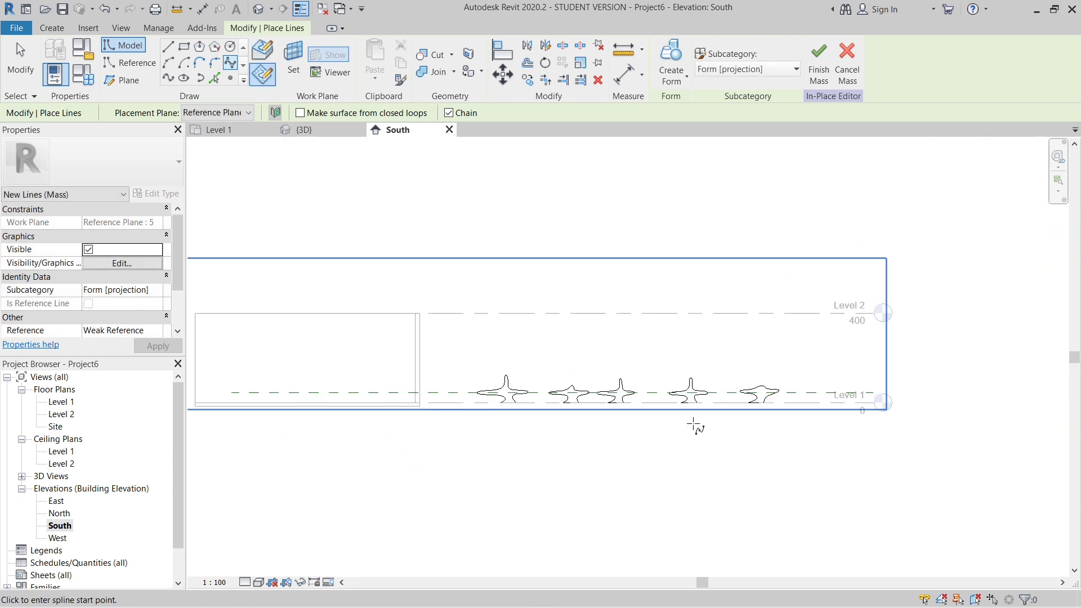
pyautogui.scroll(4, 695, 423)
pyautogui.scroll(1, 606, 361)
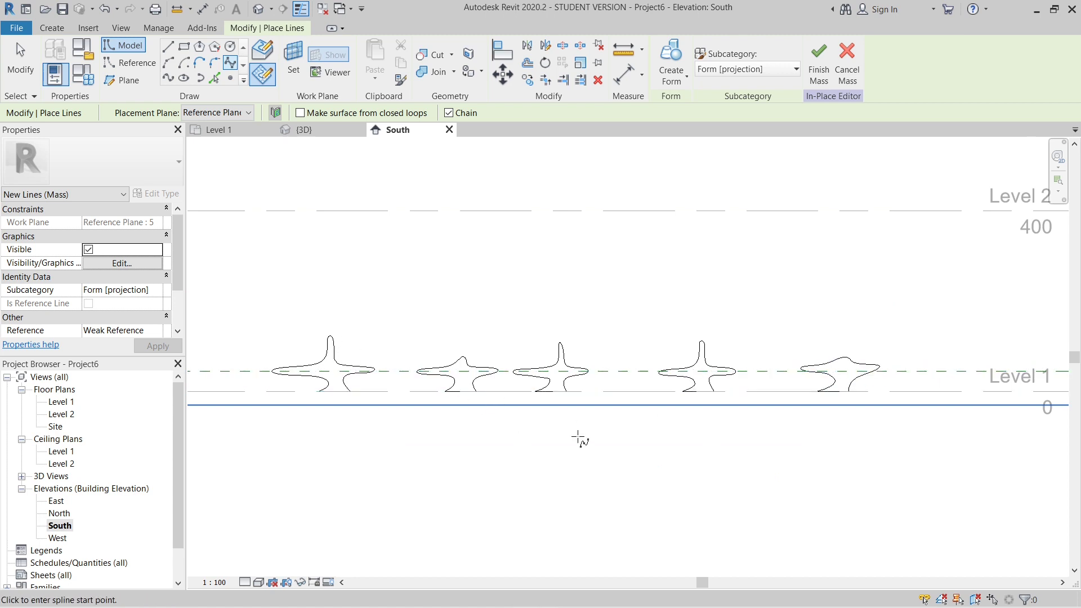
pyautogui.click(229, 116)
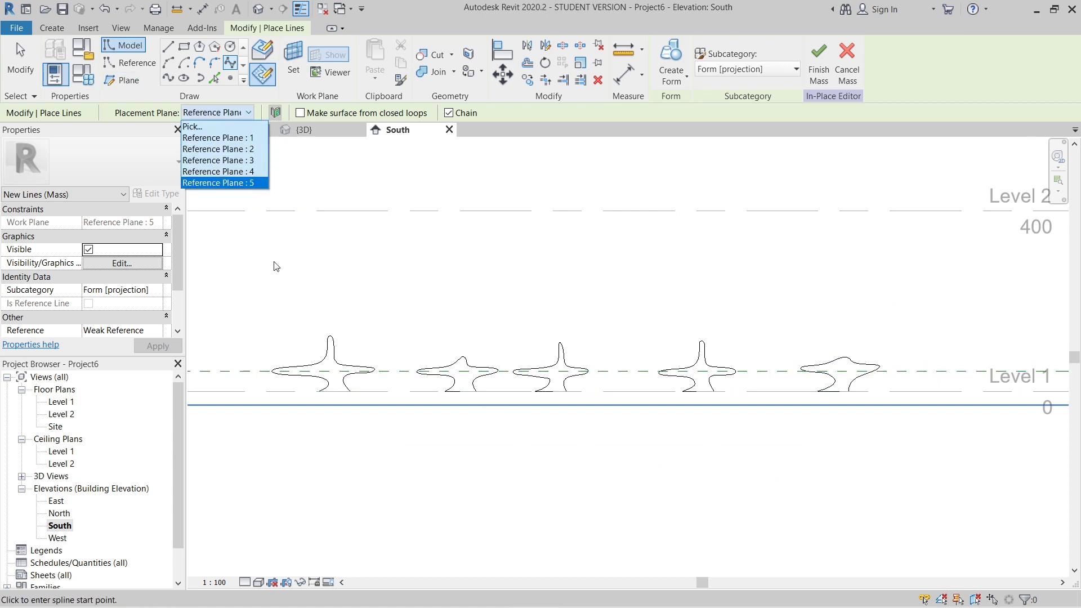
pyautogui.click(225, 116)
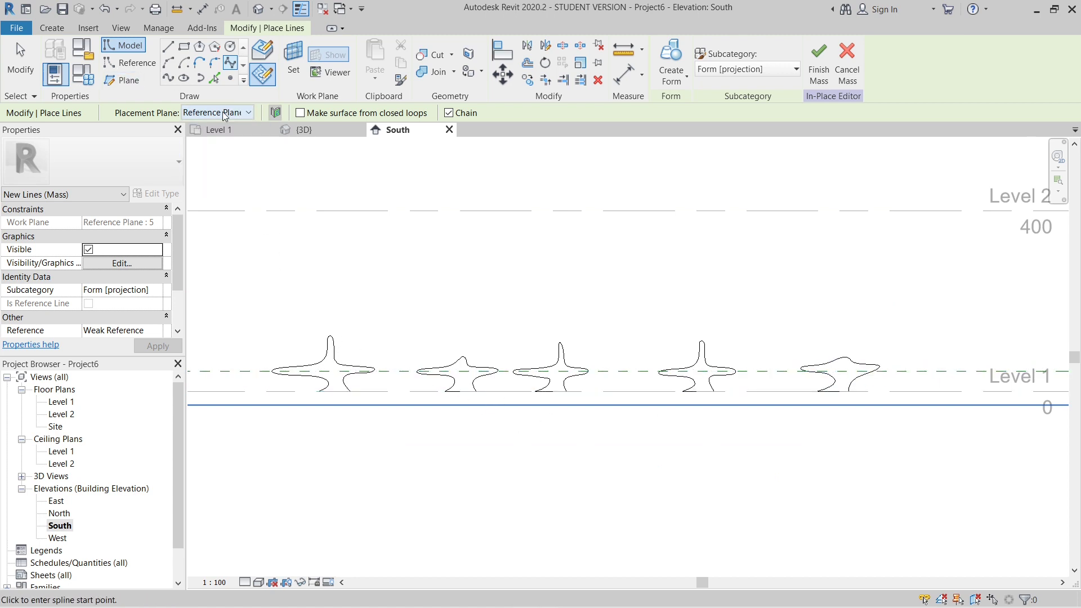
pyautogui.click(264, 12)
pyautogui.keyDown('shift'); pyautogui.moveTo(619, 417); pyautogui.dragTo(443, 453, button='middle'); pyautogui.keyUp('shift')
pyautogui.scroll(5, 461, 386)
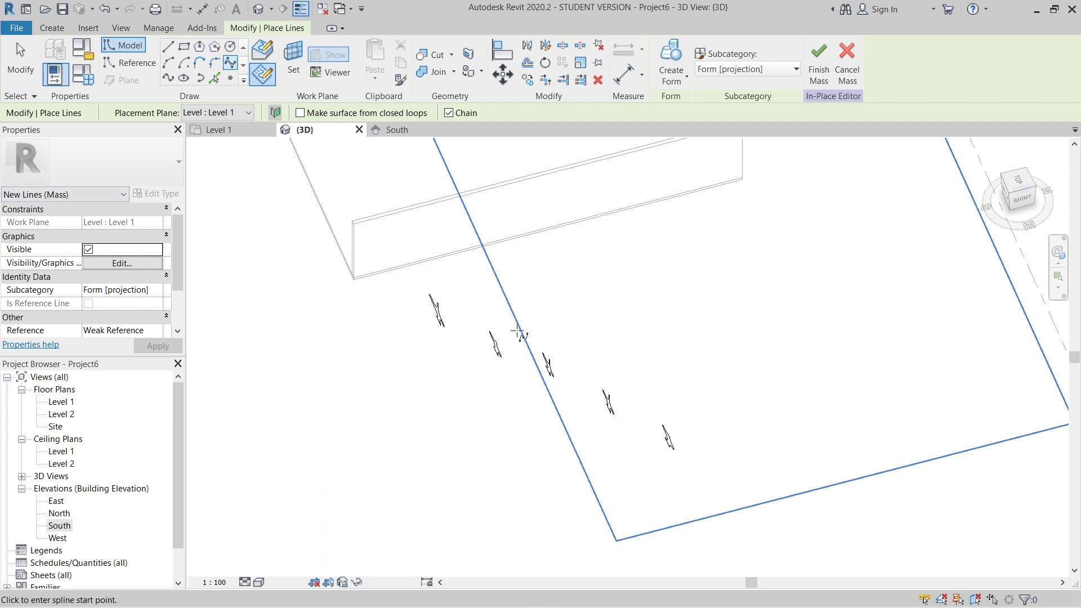
# - Open the North elevation with the first, second and third profiles in view
pyautogui.doubleClick(60, 513)
pyautogui.scroll(-3, 586, 442)
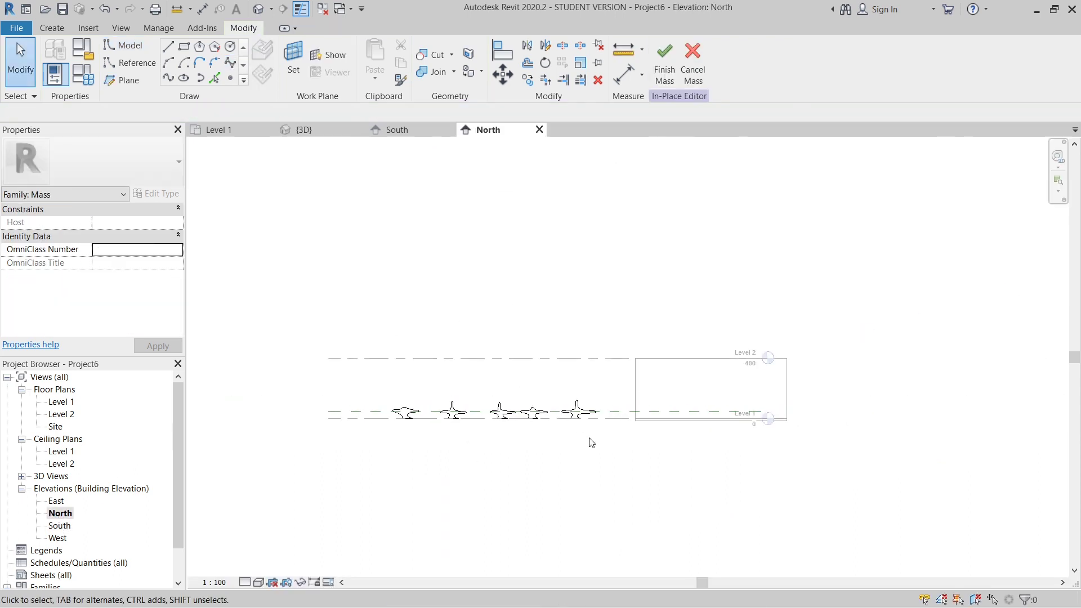
pyautogui.scroll(3, 580, 388)
pyautogui.scroll(3, 580, 388)
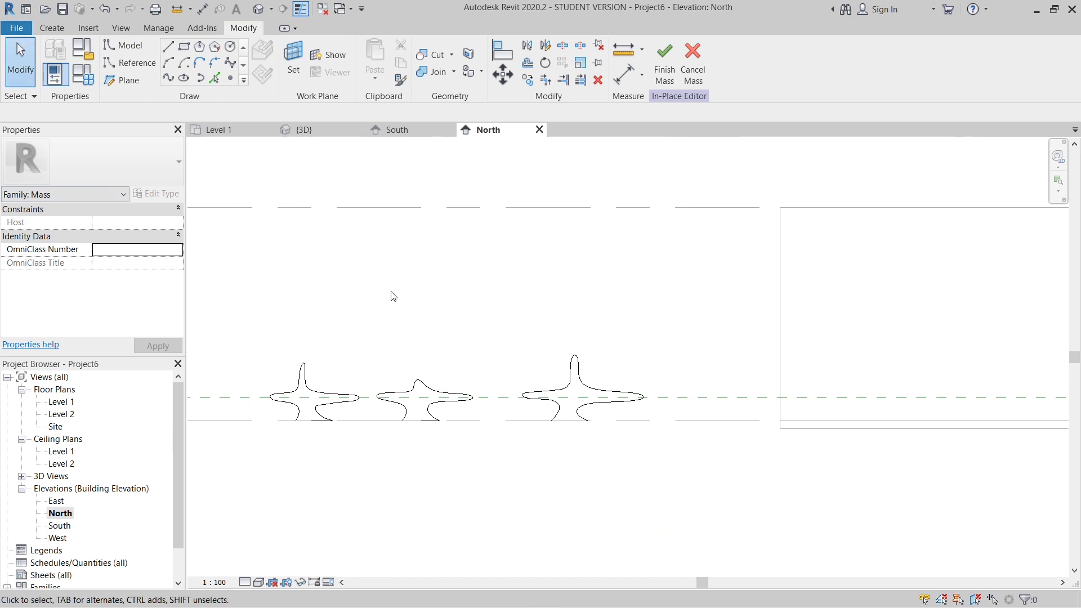
pyautogui.scroll(2, 393, 296)
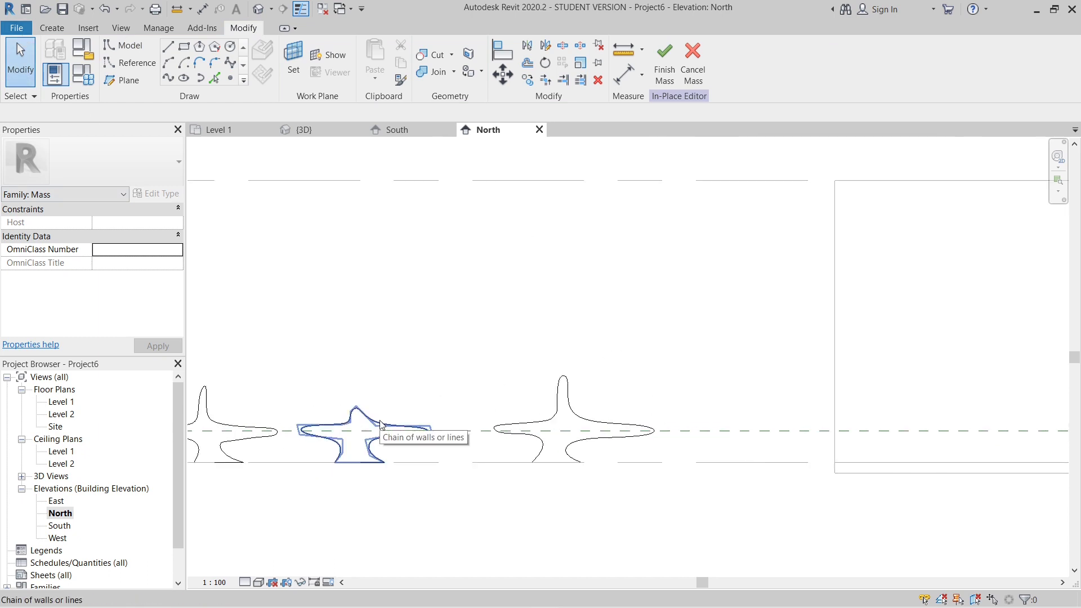
# - Select the second profile's whole line chain and nudge it right until its left tip lines up with the first profile's
pyautogui.click(380, 423)
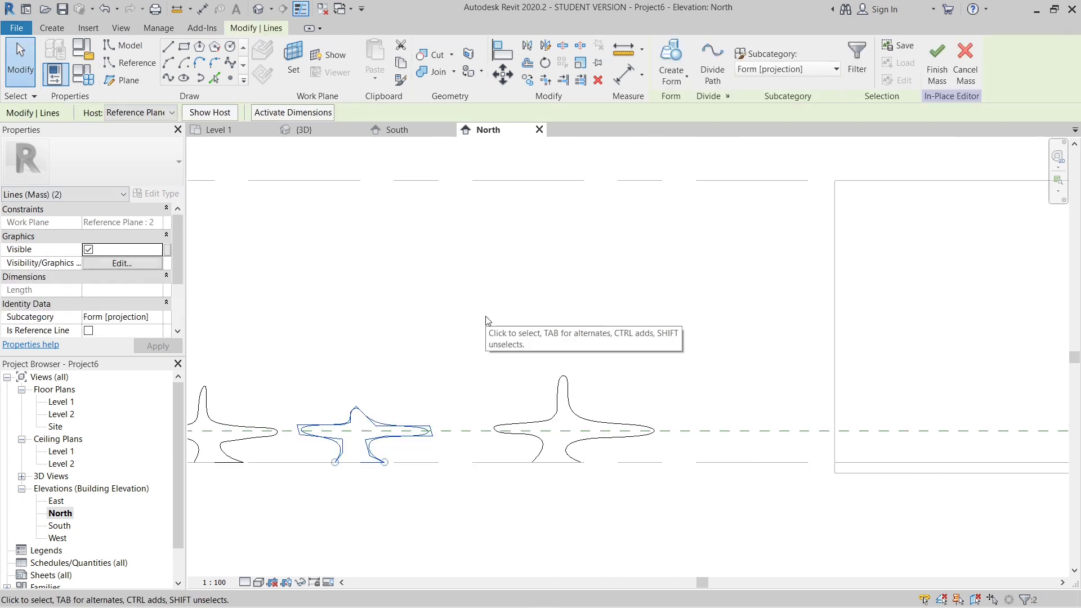
pyautogui.press('Right')
pyautogui.press('Right')
pyautogui.press('Right')
pyautogui.press('Right')
pyautogui.press('Right')
pyautogui.press('Right')
pyautogui.press('Right')
pyautogui.press('Right')
pyautogui.press('Right')
pyautogui.press('Right')
pyautogui.press('Right')
pyautogui.press('Right')
pyautogui.press('Right')
pyautogui.press('Right')
pyautogui.press('Right')
pyautogui.press('Right')
pyautogui.press('Right')
pyautogui.press('Right')
pyautogui.press('Right')
pyautogui.press('Right')
pyautogui.press('Right')
pyautogui.press('Right')
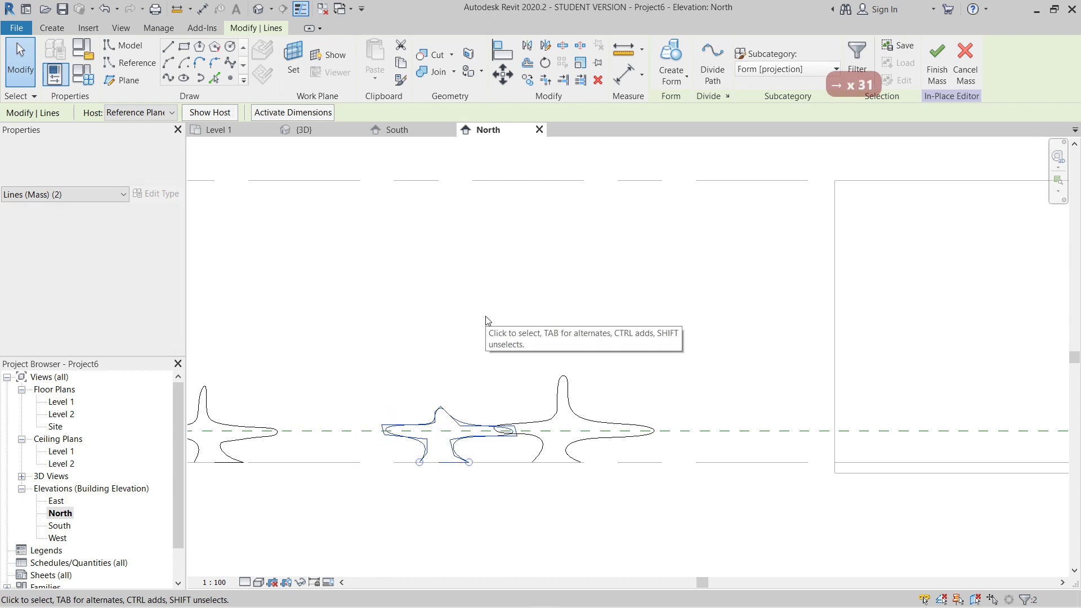
pyautogui.press('Right')
pyautogui.press('Right')
pyautogui.press('Right')
pyautogui.press('Right')
pyautogui.press('Right')
pyautogui.press('Right')
pyautogui.press('Right')
pyautogui.press('Right')
pyautogui.press('Right')
pyautogui.press('Right')
pyautogui.press('Right')
pyautogui.press('Right')
pyautogui.press('Right')
pyautogui.press('Right')
pyautogui.press('Right')
pyautogui.press('Right')
pyautogui.press('Right')
pyautogui.press('Right')
pyautogui.press('Right')
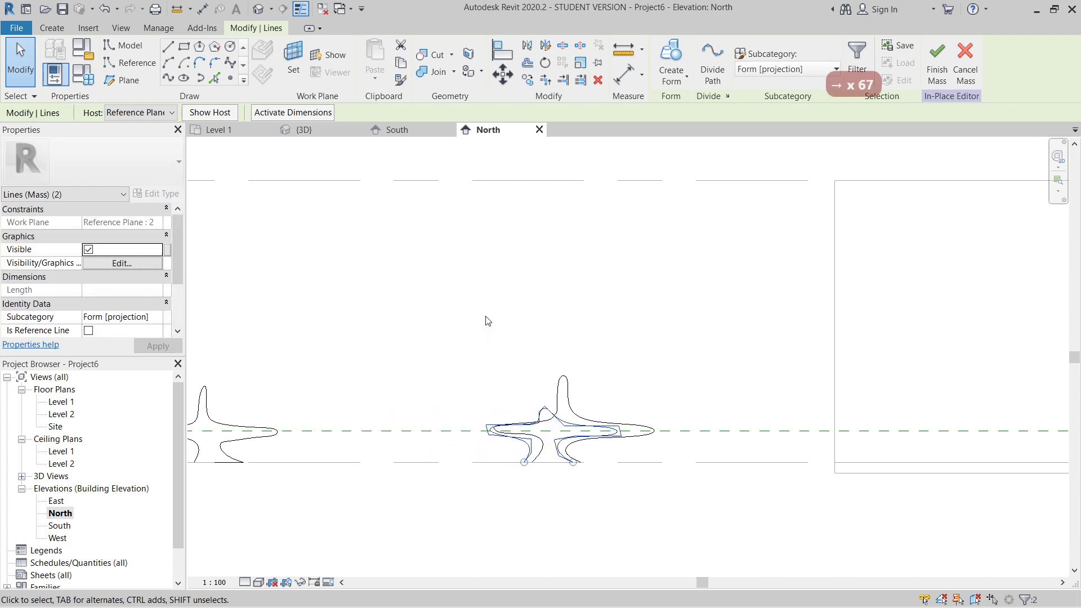
pyautogui.press('Right')
pyautogui.press('Right')
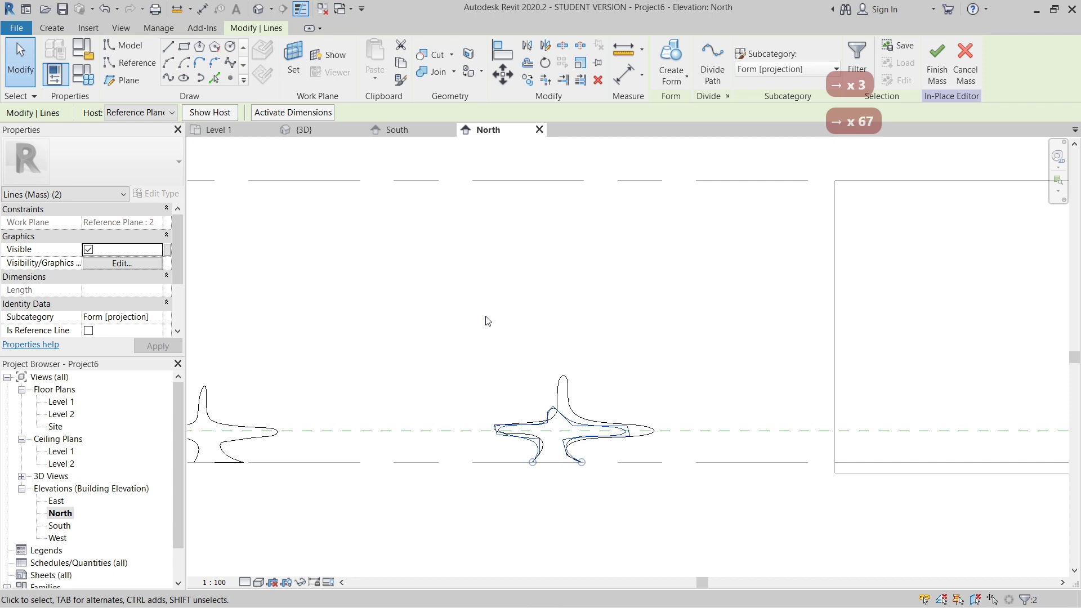
# - Select the third profile's whole line chain and nudge it right until it overlaps the first two profiles
pyautogui.scroll(-1, 703, 354)
pyautogui.scroll(1, 530, 358)
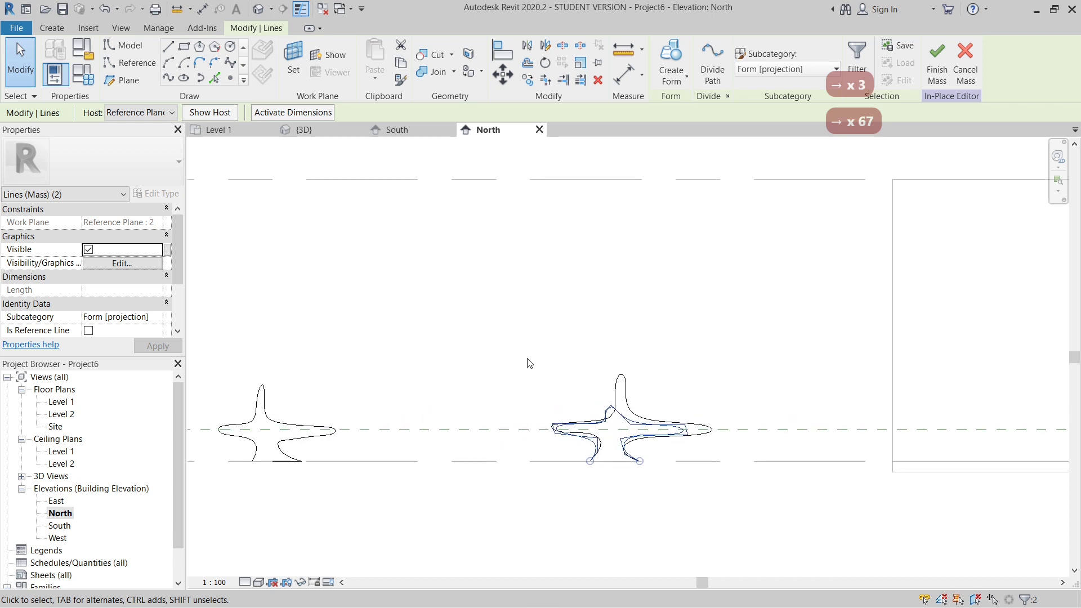
pyautogui.press('Tab')
pyautogui.click(283, 446)
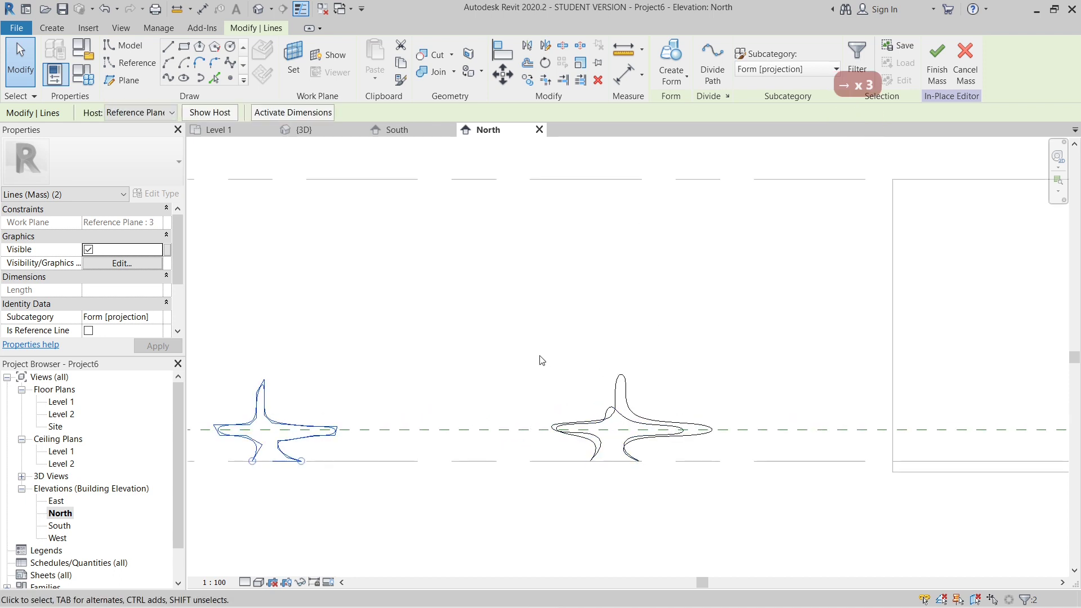
pyautogui.press('Right')
pyautogui.press('Right')
pyautogui.press('Right')
pyautogui.press('Right')
pyautogui.press('Right')
pyautogui.press('Right')
pyautogui.press('Right')
pyautogui.press('Right')
pyautogui.press('Right')
pyautogui.press('Right')
pyautogui.press('Right')
pyautogui.press('Right')
pyautogui.press('Right')
pyautogui.press('Right')
pyautogui.press('Right')
pyautogui.press('Right')
pyautogui.press('Right')
pyautogui.press('Right')
pyautogui.press('Right')
pyautogui.press('Right')
pyautogui.press('Right')
pyautogui.press('Right')
pyautogui.press('Right')
pyautogui.press('Right')
pyautogui.press('Right')
pyautogui.press('Right')
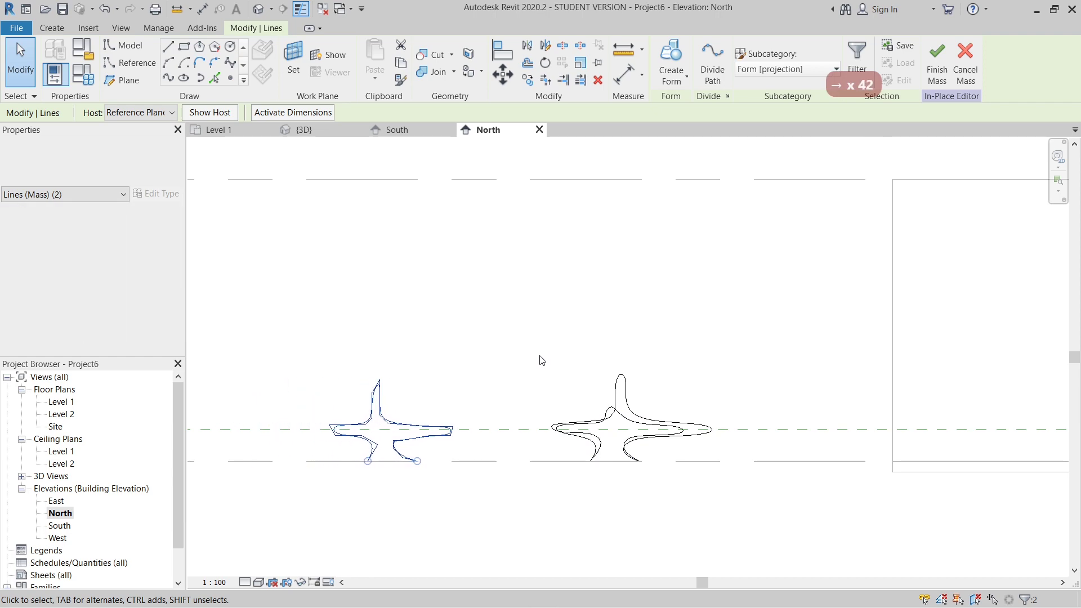
pyautogui.press('Right')
pyautogui.press('Right')
pyautogui.press('Right')
pyautogui.press('Right')
pyautogui.press('Right')
pyautogui.press('Right')
pyautogui.press('Right')
pyautogui.press('Right')
pyautogui.press('Right')
pyautogui.press('Right')
pyautogui.press('Right')
pyautogui.press('Right')
pyautogui.press('Right')
pyautogui.press('Right')
pyautogui.press('Right')
pyautogui.press('Right')
pyautogui.press('Right')
pyautogui.press('Right')
pyautogui.press('Right')
pyautogui.press('Right')
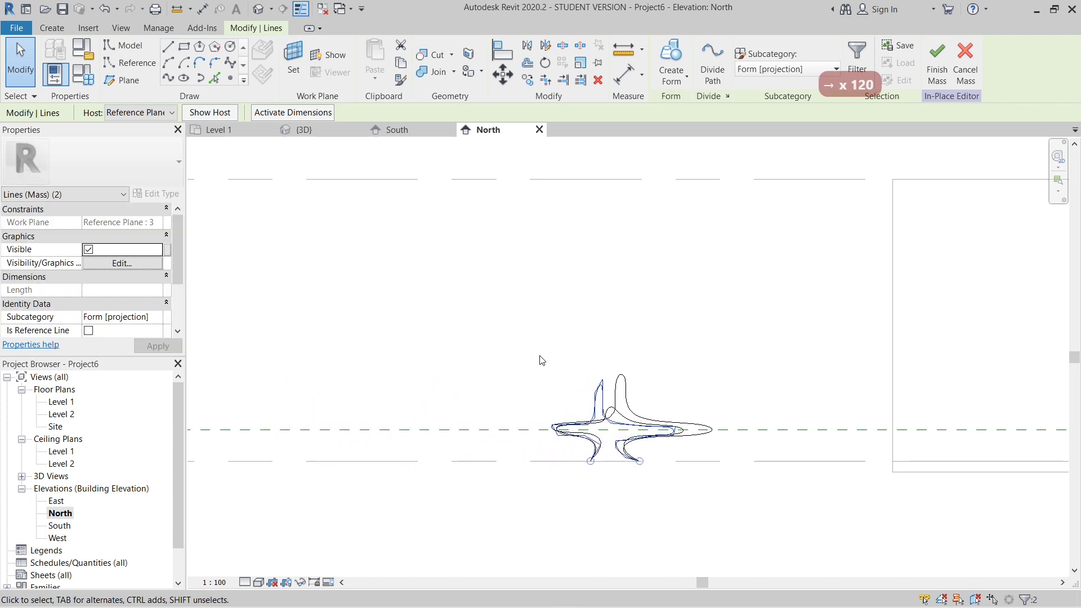
pyautogui.press('Right')
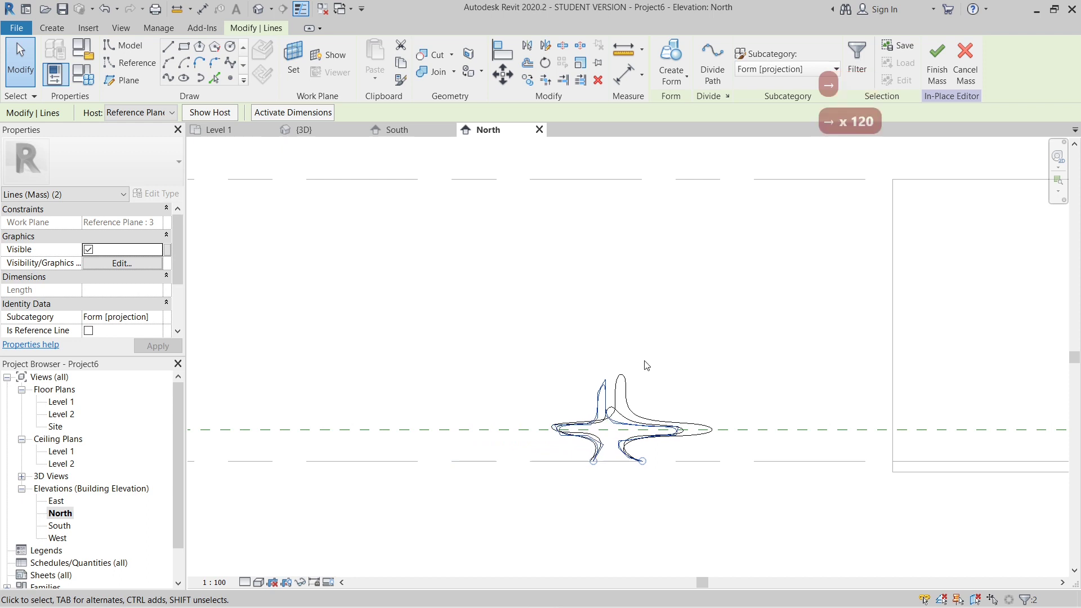
# - Select the fourth profile's whole line chain and nudge it right until it overlaps the first three profiles
pyautogui.scroll(-3, 647, 366)
pyautogui.scroll(3, 317, 422)
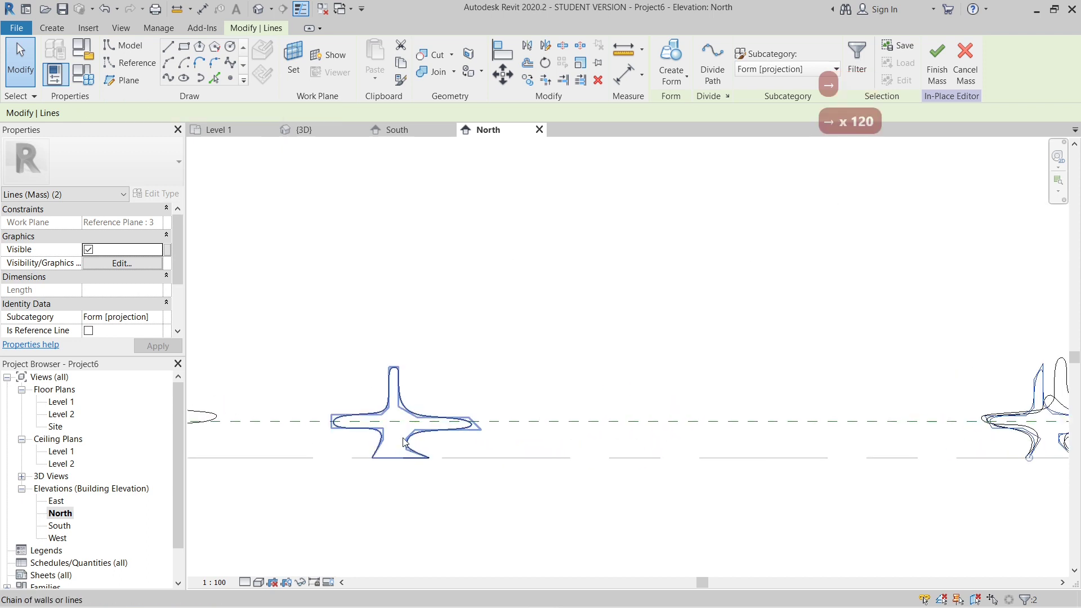
pyautogui.click(404, 442)
pyautogui.scroll(-4, 450, 343)
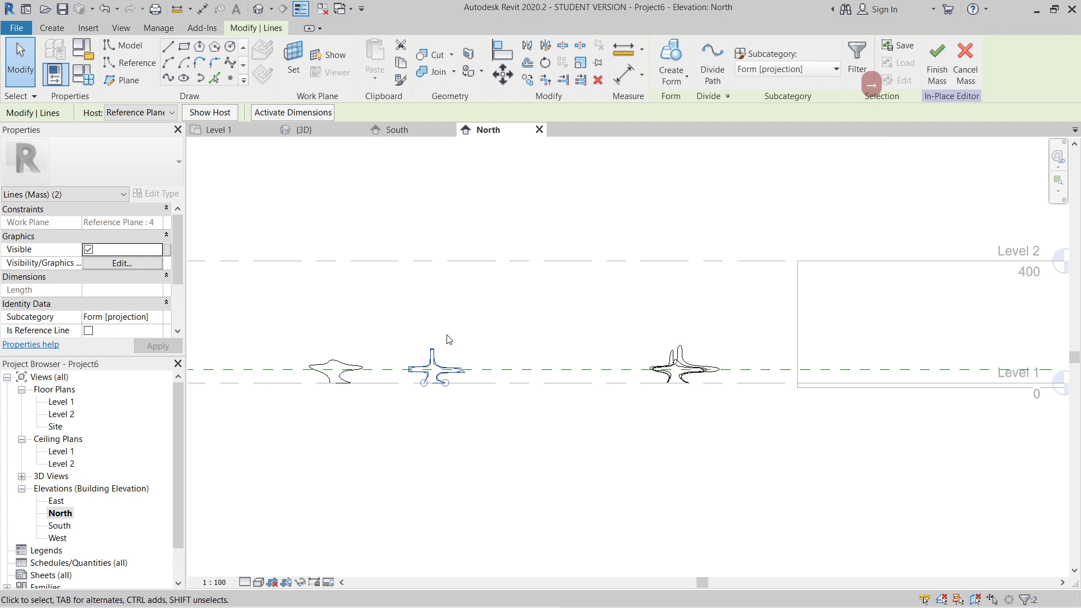
pyautogui.press('Right')
pyautogui.press('Right')
pyautogui.press('Right')
pyautogui.press('Right')
pyautogui.press('Right')
pyautogui.press('Right')
pyautogui.press('Right')
pyautogui.press('Right')
pyautogui.press('Right')
pyautogui.press('Right')
pyautogui.press('Right')
pyautogui.press('Right')
pyautogui.press('Right')
pyautogui.press('Right')
pyautogui.press('Right')
pyautogui.press('Right')
pyautogui.press('Right')
pyautogui.press('Right')
pyautogui.press('Right')
pyautogui.press('Right')
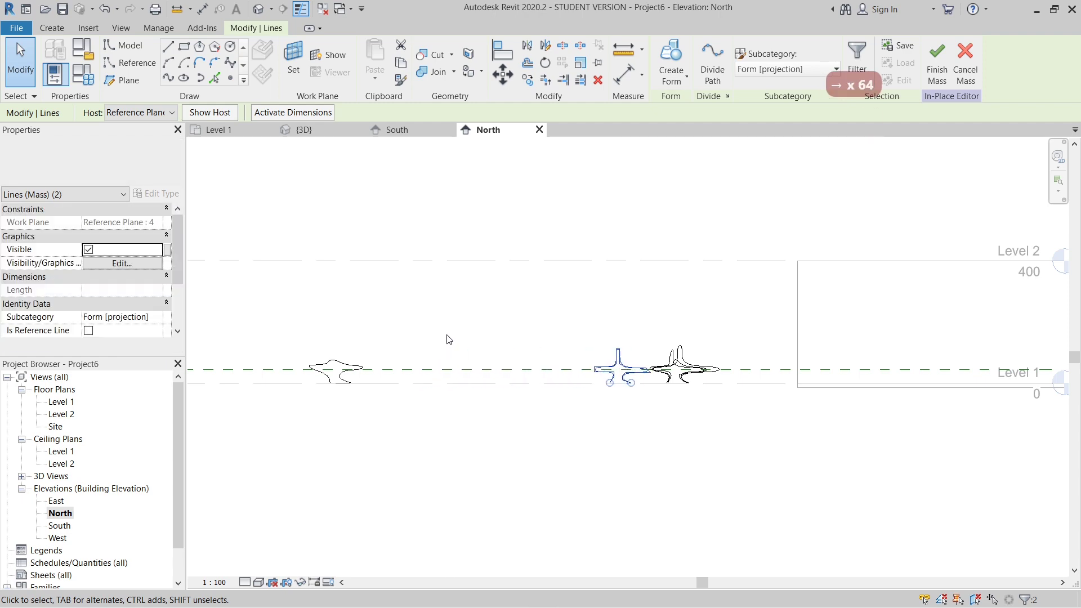
pyautogui.press('Right')
pyautogui.press('Right')
pyautogui.press('Right')
pyautogui.press('Right')
pyautogui.press('Right')
pyautogui.press('Right')
pyautogui.press('Right')
pyautogui.press('Right')
pyautogui.press('Right')
pyautogui.press('Right')
pyautogui.press('Right')
pyautogui.press('Right')
pyautogui.press('Right')
pyautogui.press('Right')
pyautogui.press('Right')
pyautogui.press('Right')
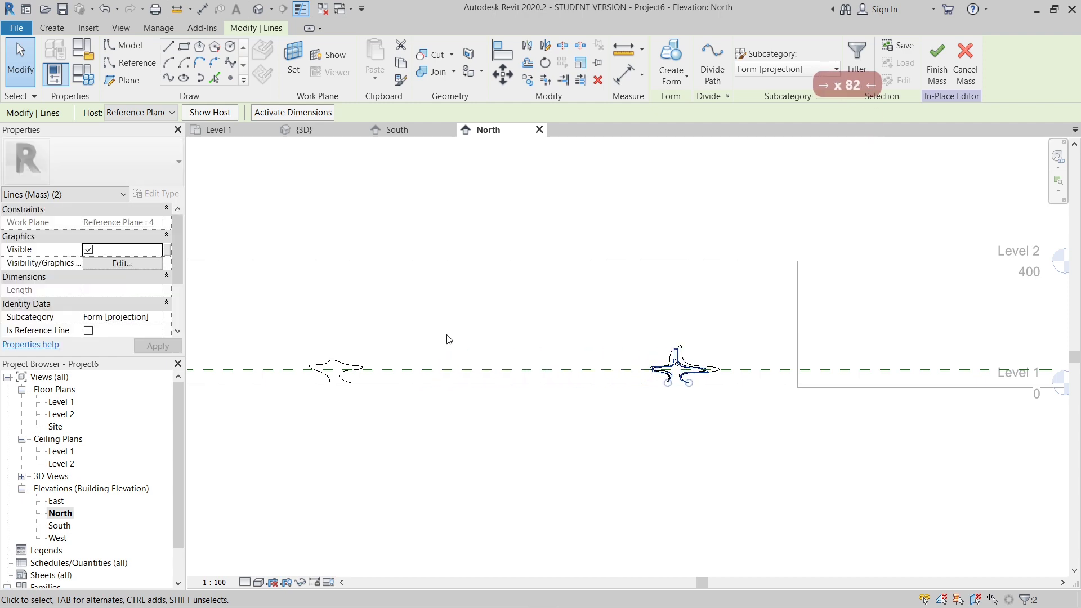
pyautogui.scroll(5, 680, 414)
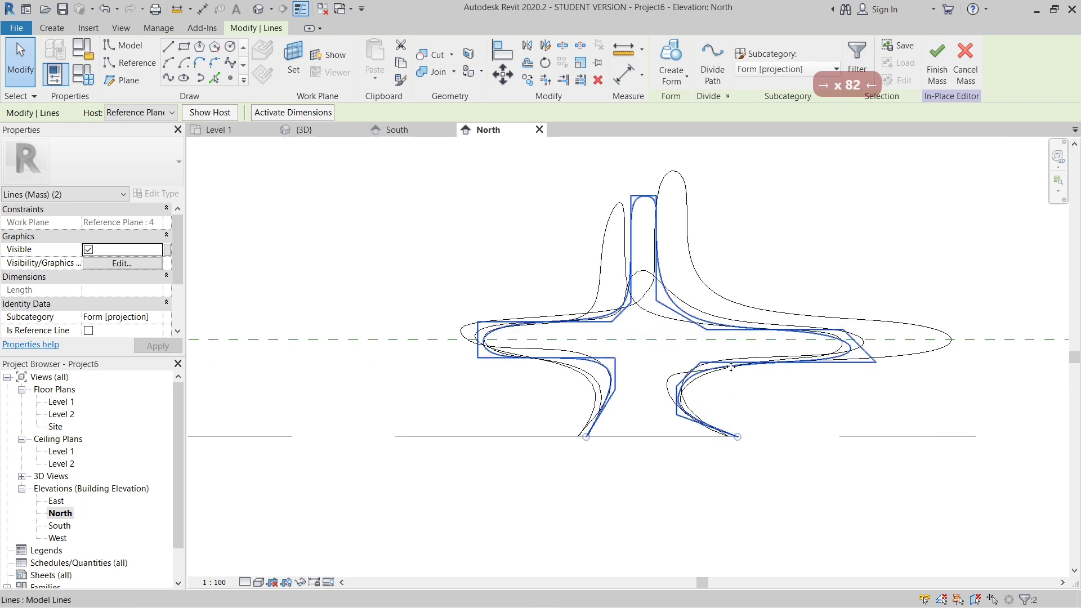
# - Select the fifth profile's whole line chain and nudge it right until it reaches the four overlapping profiles
pyautogui.scroll(-3, 698, 467)
pyautogui.scroll(-3, 698, 467)
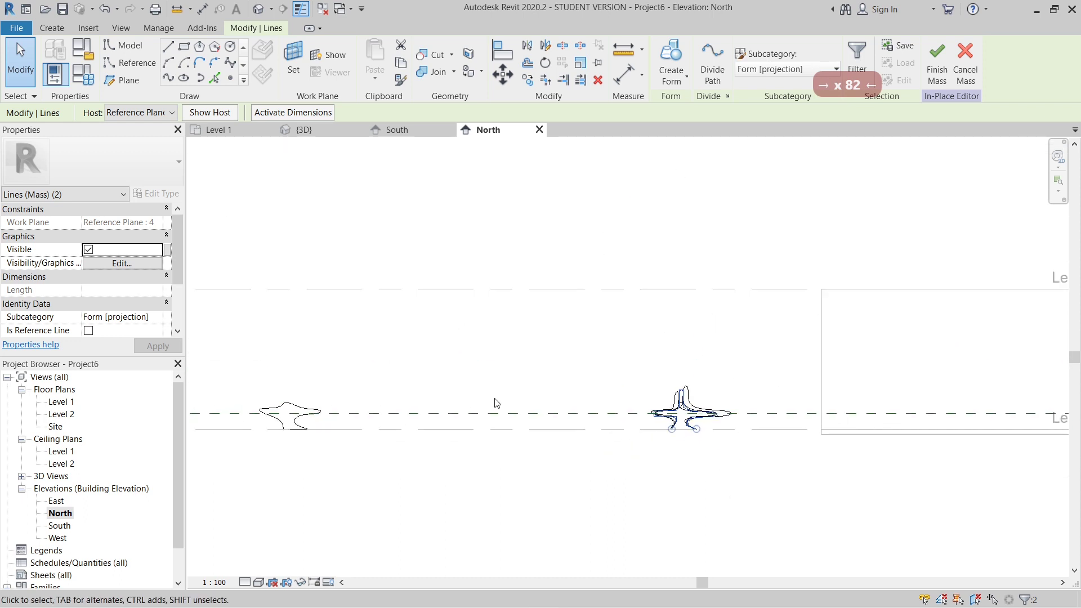
pyautogui.click(291, 426)
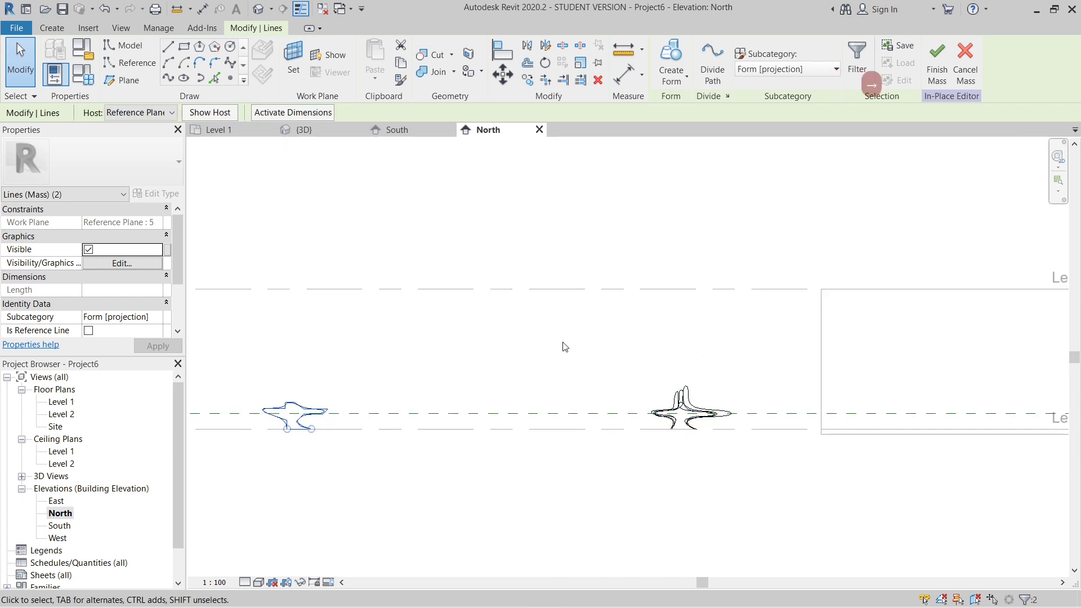
pyautogui.press('Right')
pyautogui.press('Right')
pyautogui.press('Right')
pyautogui.press('Right')
pyautogui.press('Right')
pyautogui.press('Right')
pyautogui.press('Right')
pyautogui.press('Right')
pyautogui.press('Right')
pyautogui.press('Right')
pyautogui.press('Right')
pyautogui.press('Right')
pyautogui.press('Right')
pyautogui.press('Right')
pyautogui.press('Right')
pyautogui.press('Right')
pyautogui.press('Right')
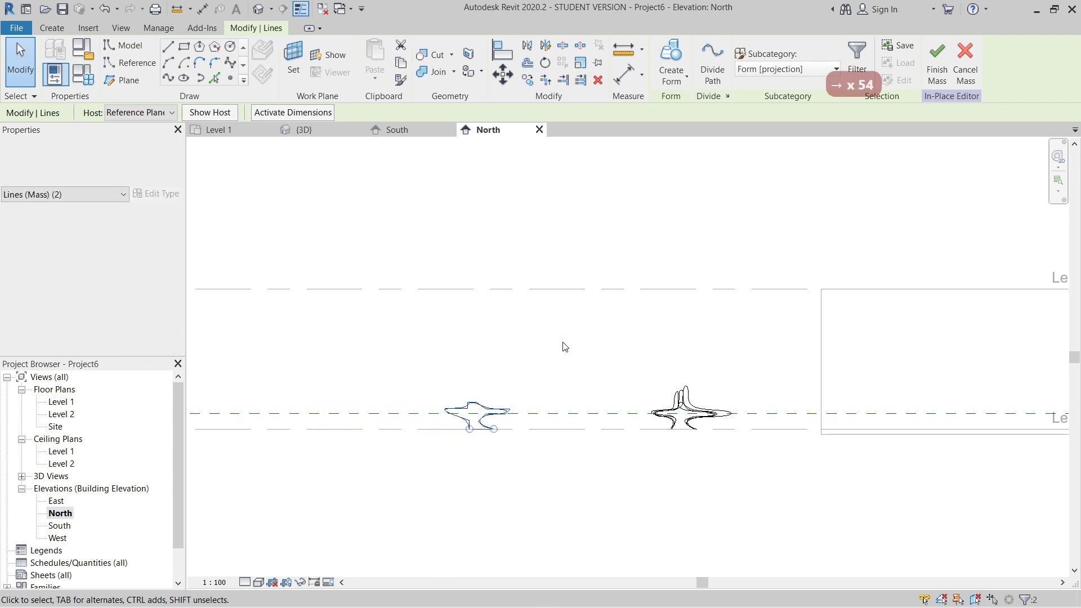
pyautogui.press('Right')
pyautogui.press('Right')
pyautogui.press('Right')
pyautogui.press('Right')
pyautogui.press('Right')
pyautogui.press('Right')
pyautogui.press('Right')
pyautogui.press('Right')
pyautogui.press('Right')
pyautogui.press('Right')
pyautogui.press('Right')
pyautogui.press('Right')
pyautogui.press('Right')
pyautogui.press('Right')
pyautogui.press('Right')
pyautogui.press('Right')
pyautogui.press('Right')
pyautogui.press('Right')
pyautogui.press('Right')
pyautogui.press('Right')
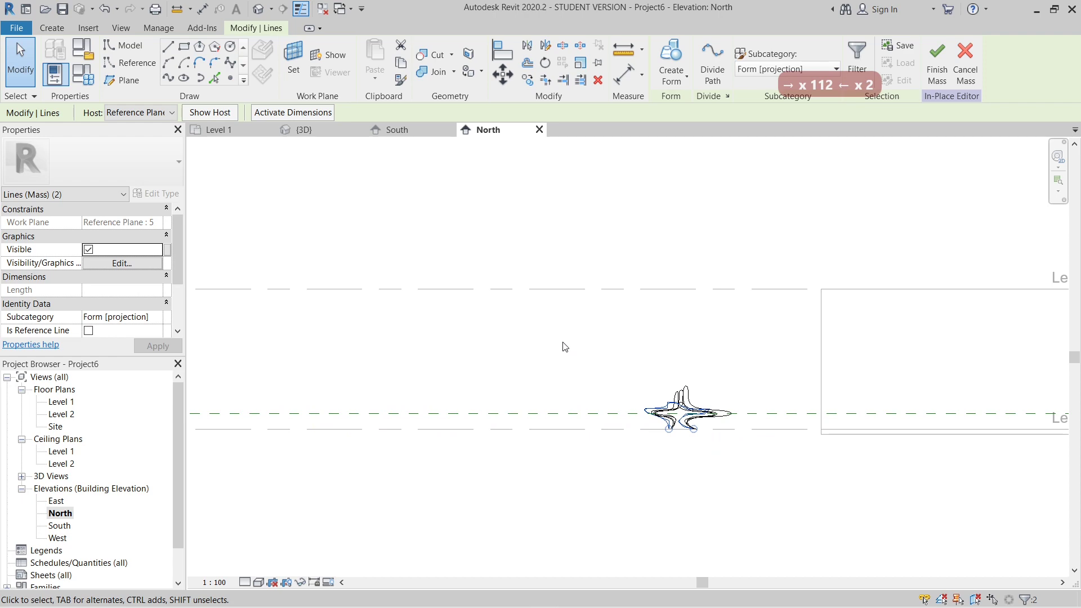
# - Fine-tune the fifth profile by nudging its line chain five increments right so its feet line up with the other profiles' feet
pyautogui.press('Escape')
pyautogui.scroll(10, 687, 428)
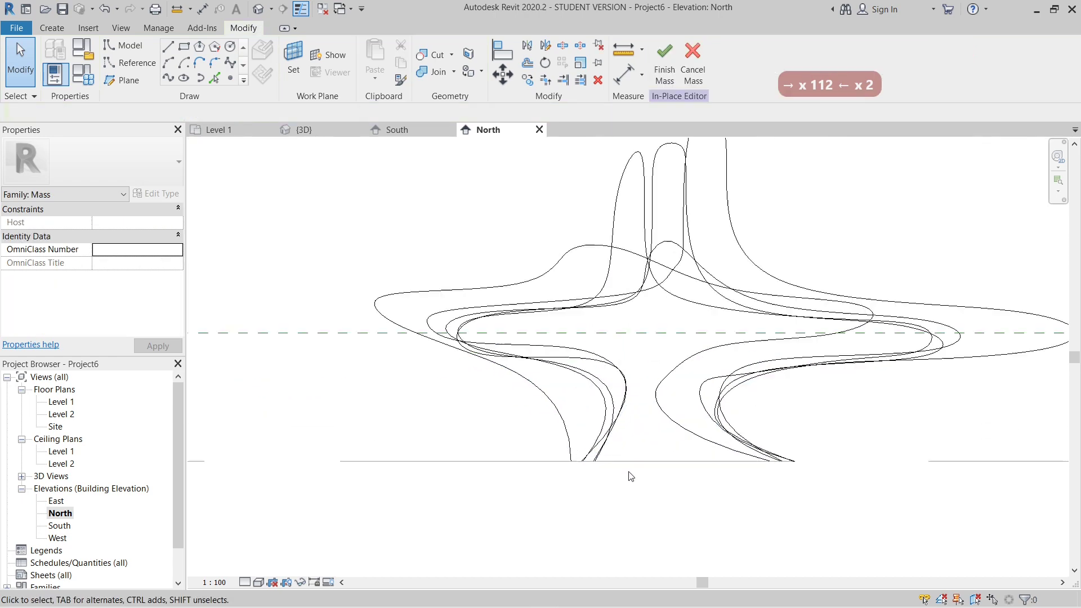
pyautogui.click(568, 441)
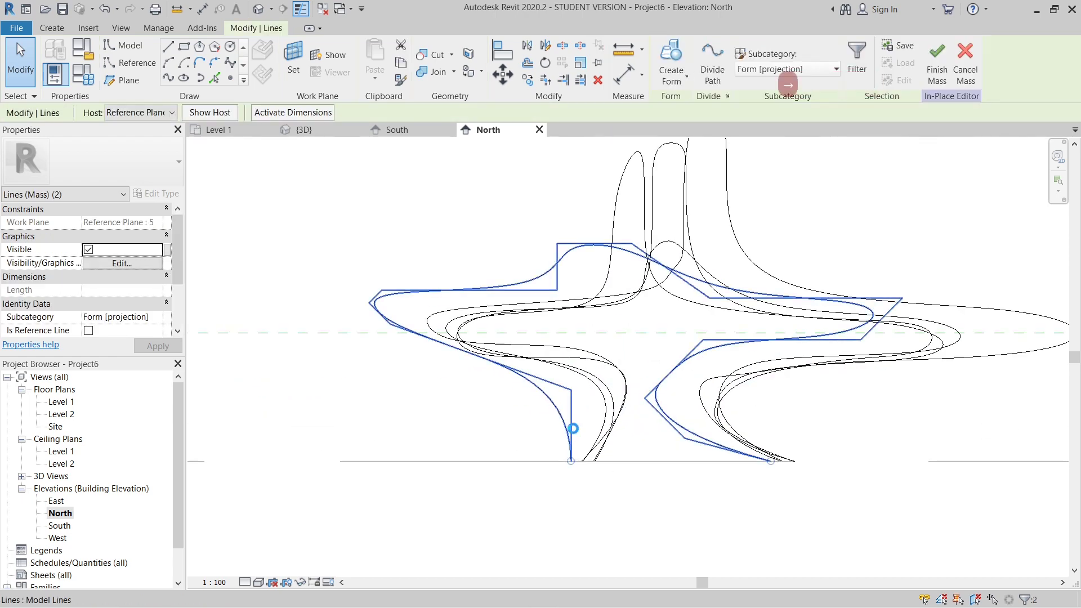
pyautogui.press('Right')
pyautogui.press('Right')
pyautogui.press('Right')
pyautogui.press('Right')
pyautogui.press('Right')
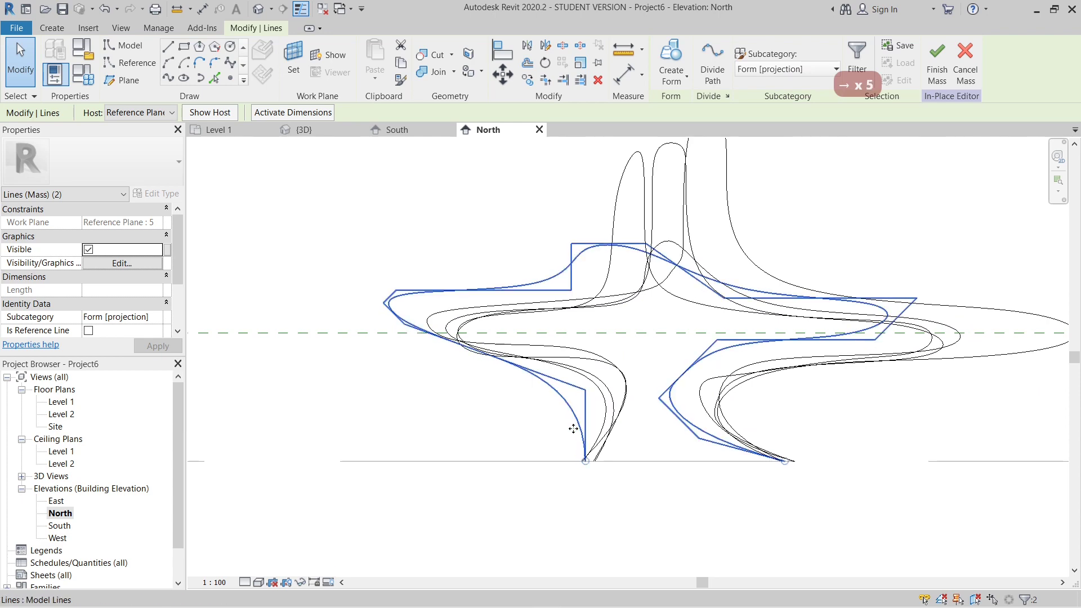
pyautogui.click(442, 201)
# - Open the default 3D view and orbit it to show all five aligned profiles beside the building
pyautogui.scroll(-4, 675, 394)
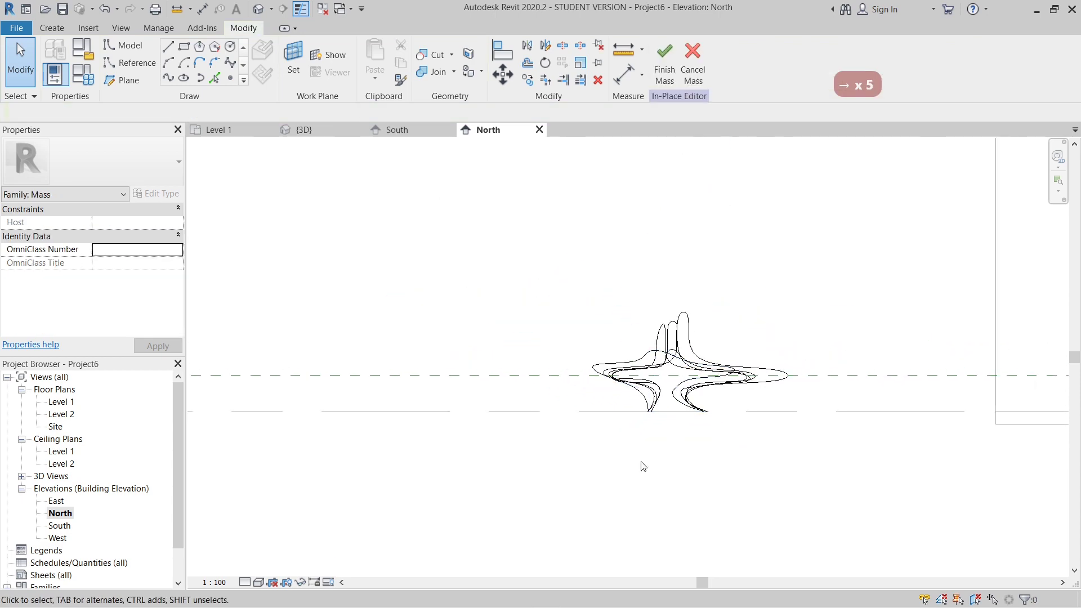
pyautogui.click(257, 8)
pyautogui.keyDown('shift'); pyautogui.moveTo(521, 364); pyautogui.dragTo(563, 389, button='middle'); pyautogui.keyUp('shift')
pyautogui.scroll(-3, 609, 358)
pyautogui.scroll(2, 529, 365)
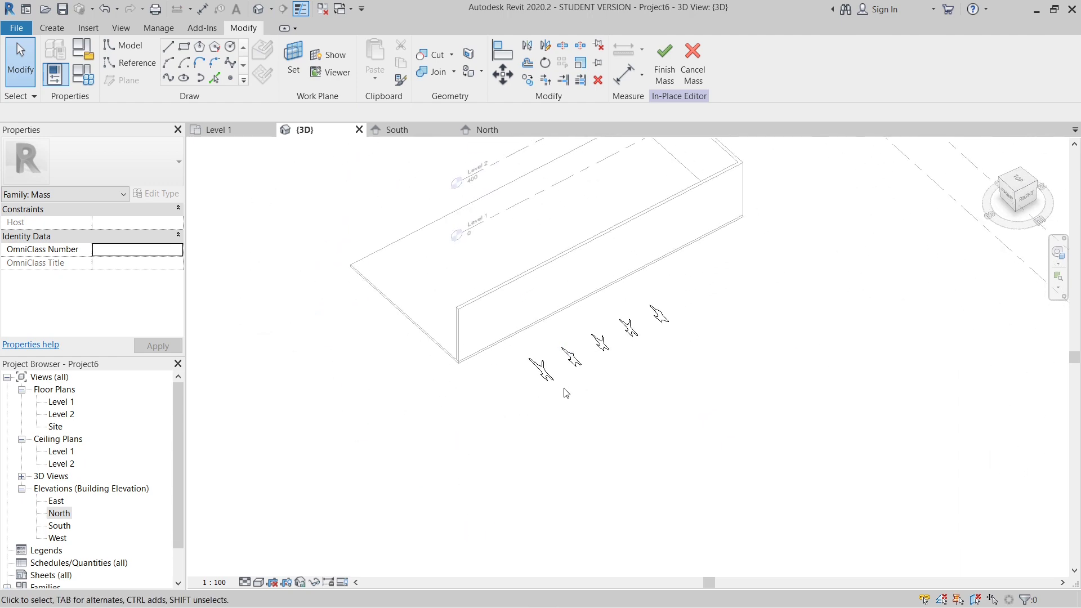
# - Select the line chains of all five profiles together and create a solid form from them
pyautogui.scroll(3, 556, 378)
pyautogui.click(540, 369)
pyautogui.keyDown('ctrl'); pyautogui.click(603, 338); pyautogui.keyUp('ctrl')
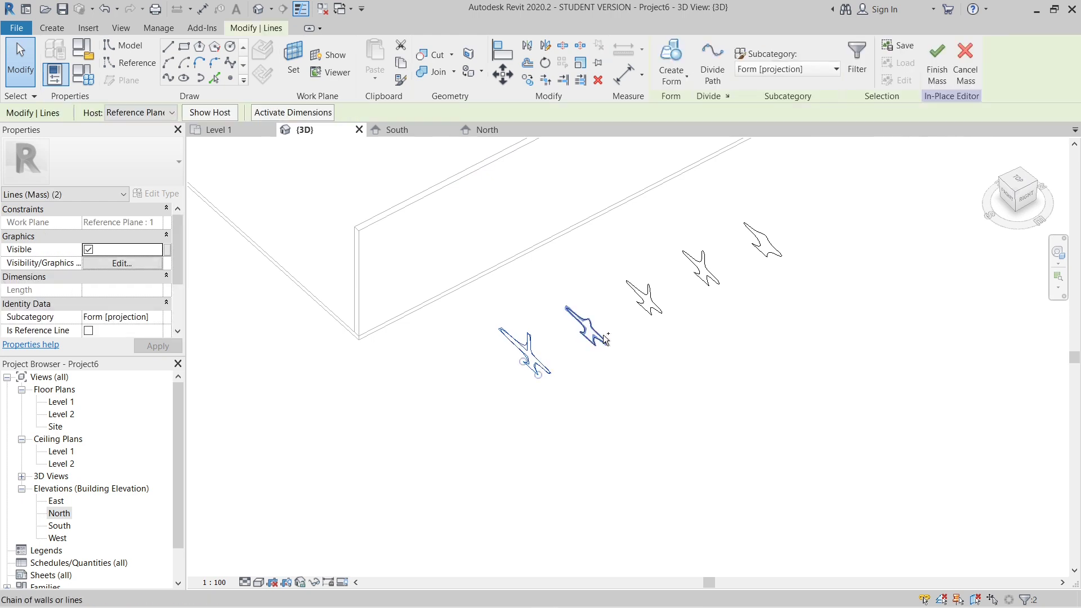
pyautogui.keyDown('ctrl'); pyautogui.click(648, 296); pyautogui.keyUp('ctrl')
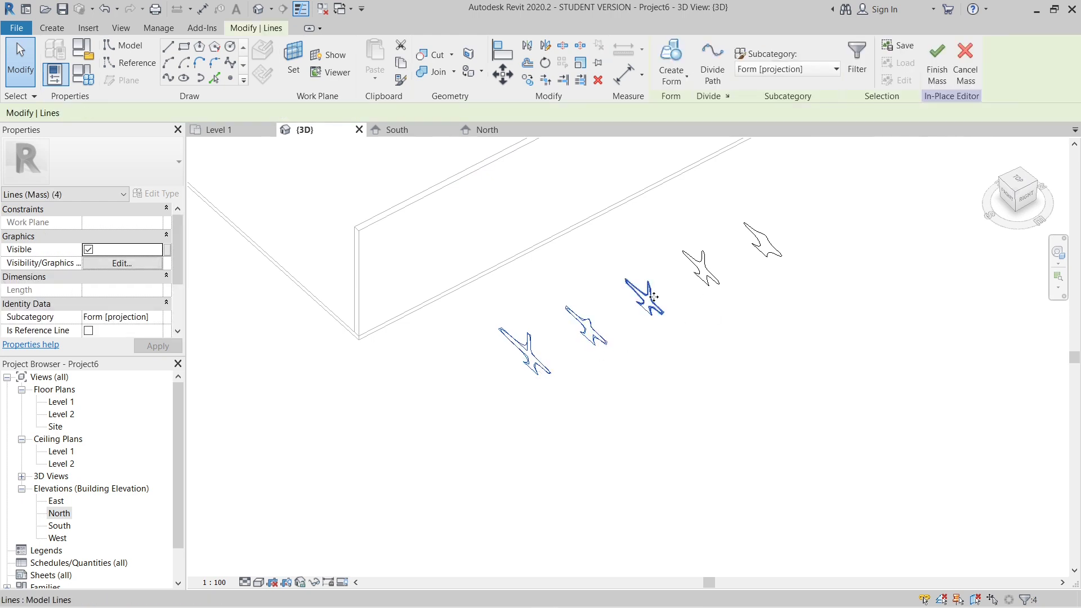
pyautogui.keyDown('ctrl'); pyautogui.click(704, 277); pyautogui.keyUp('ctrl')
pyautogui.keyDown('ctrl'); pyautogui.click(704, 277); pyautogui.keyUp('ctrl')
pyautogui.keyDown('ctrl'); pyautogui.click(774, 253); pyautogui.keyUp('ctrl')
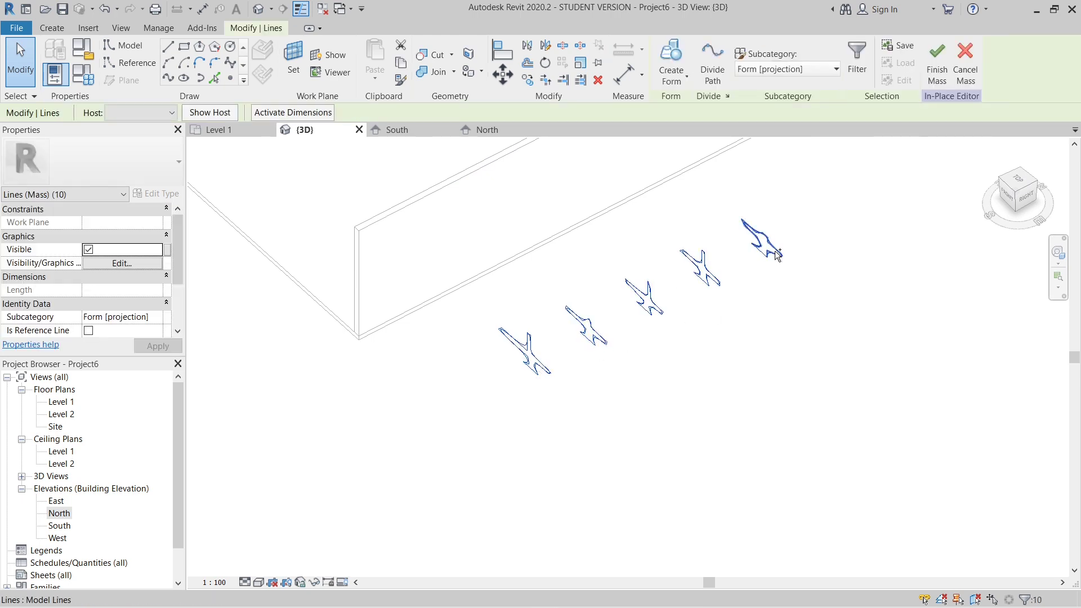
pyautogui.click(677, 76)
pyautogui.click(703, 112)
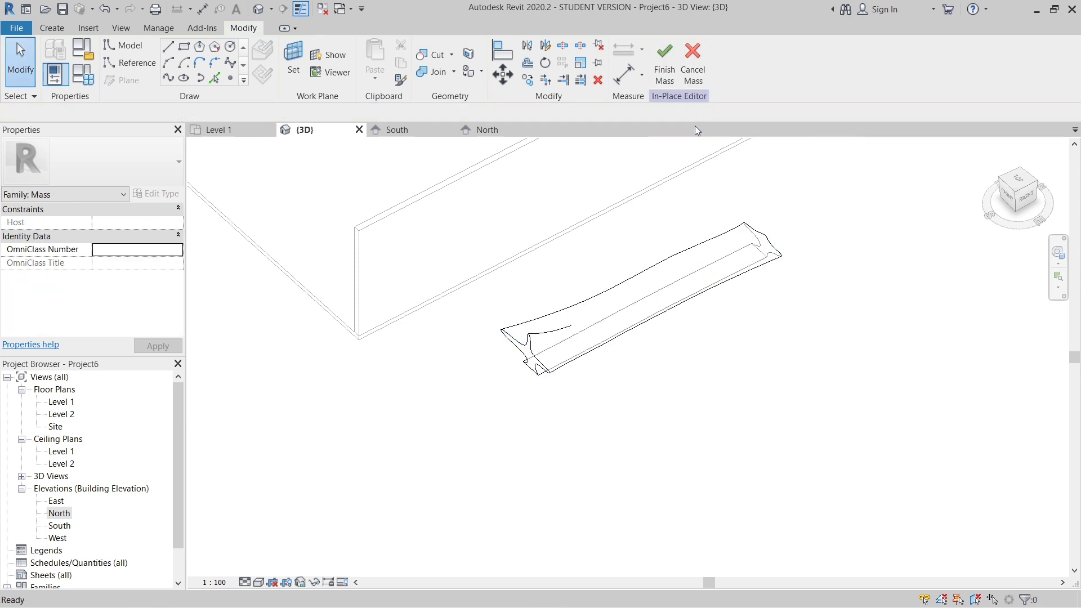
# - Examine the shape of the new seating form from several angles in the 3D view
pyautogui.keyDown('shift'); pyautogui.moveTo(717, 433); pyautogui.dragTo(491, 470, button='middle'); pyautogui.keyUp('shift')
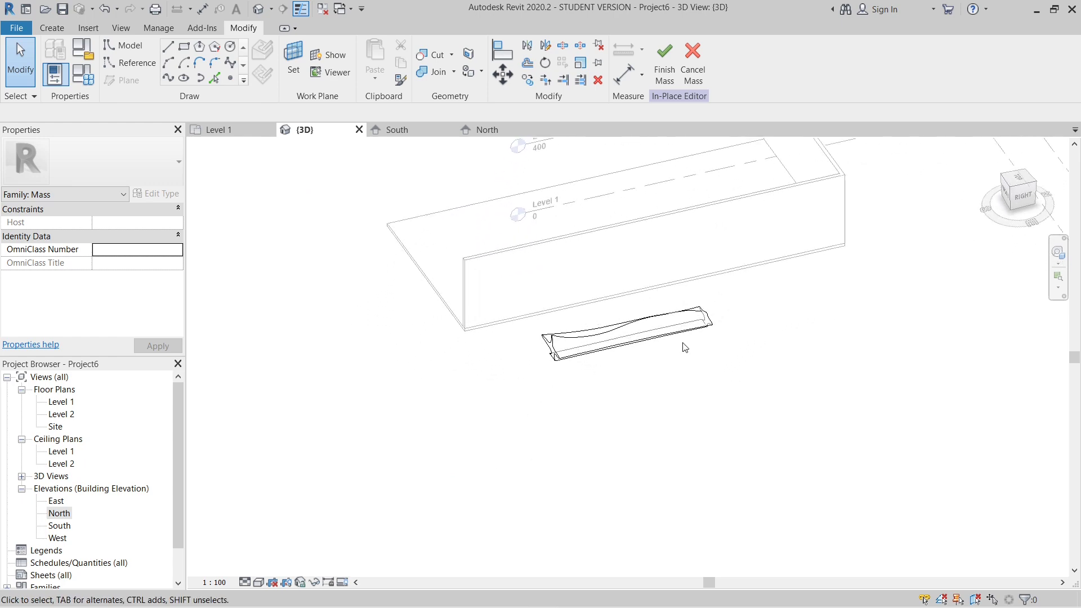
pyautogui.scroll(3, 602, 334)
pyautogui.scroll(3, 602, 335)
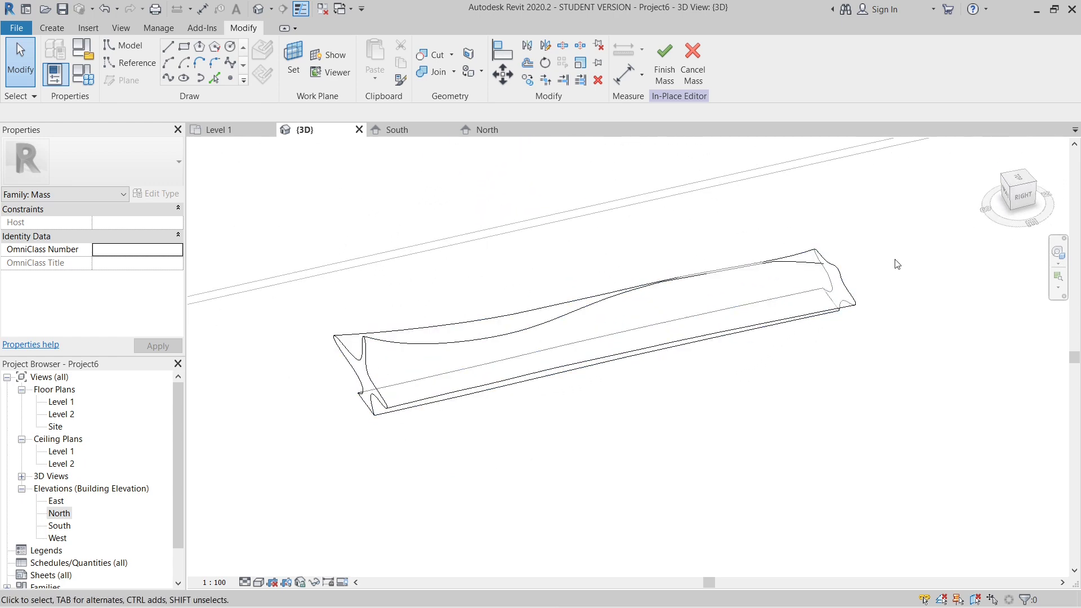
pyautogui.scroll(-4, 459, 410)
pyautogui.keyDown('shift'); pyautogui.moveTo(458, 411); pyautogui.dragTo(442, 445, button='middle'); pyautogui.keyUp('shift')
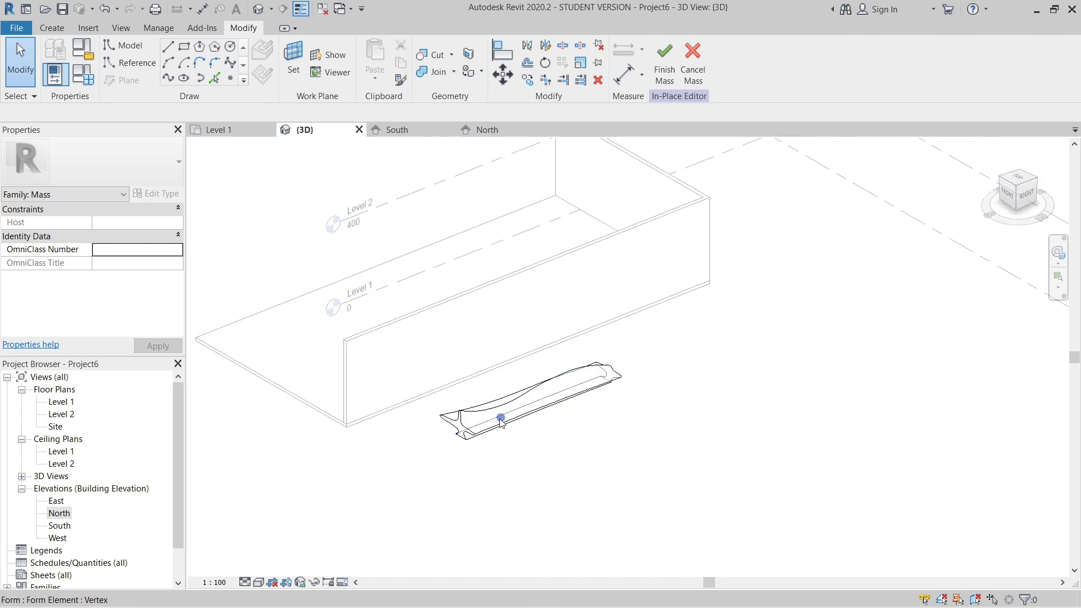
pyautogui.scroll(-3, 547, 438)
pyautogui.keyDown('shift'); pyautogui.moveTo(547, 439); pyautogui.dragTo(476, 557, button='middle'); pyautogui.keyUp('shift')
pyautogui.scroll(3, 542, 518)
pyautogui.scroll(3, 453, 409)
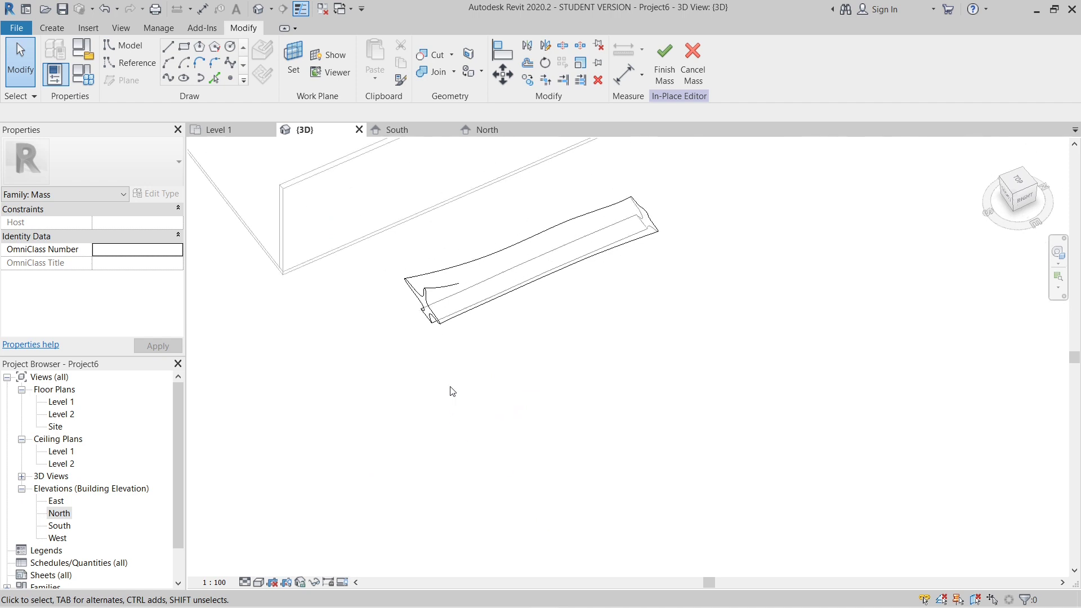
pyautogui.scroll(-1, 429, 321)
pyautogui.scroll(1, 434, 306)
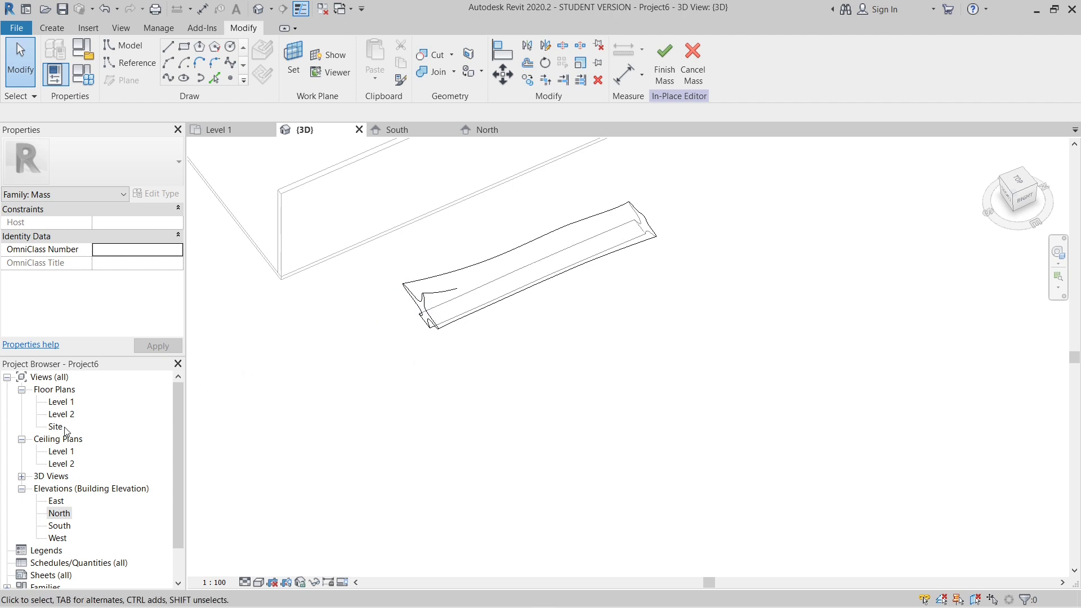
# - Open the Level 1 floor plan at the form's end on Reference Plane 1
pyautogui.doubleClick(62, 402)
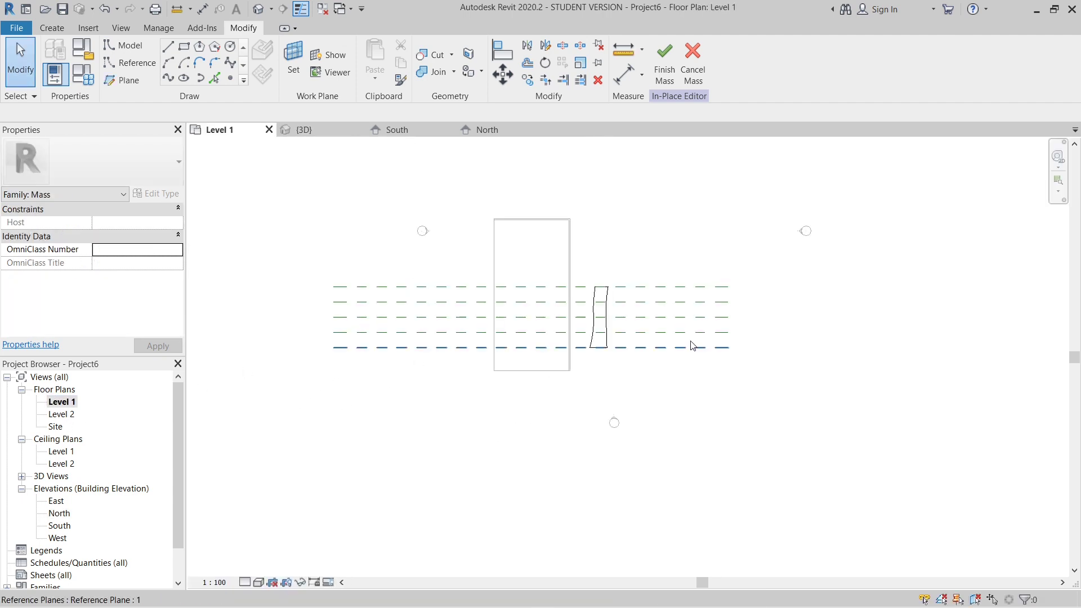
pyautogui.scroll(3, 577, 321)
pyautogui.scroll(2, 636, 256)
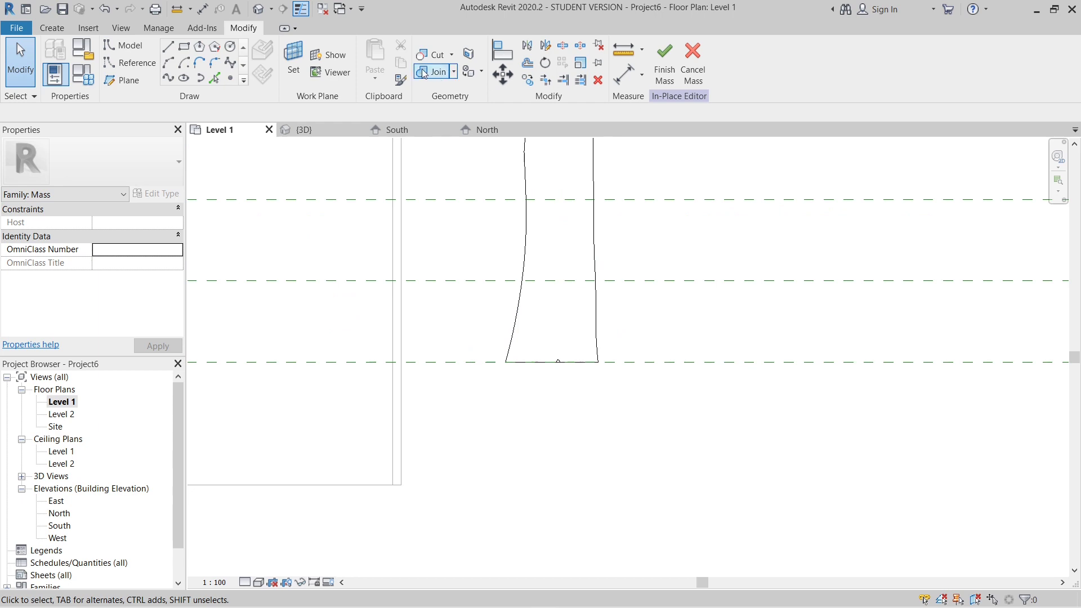
# - Draw a 650 by 20 model-line rectangle on Level 1 across the form's end, with its lower edge on Reference Plane 1
pyautogui.click(184, 50)
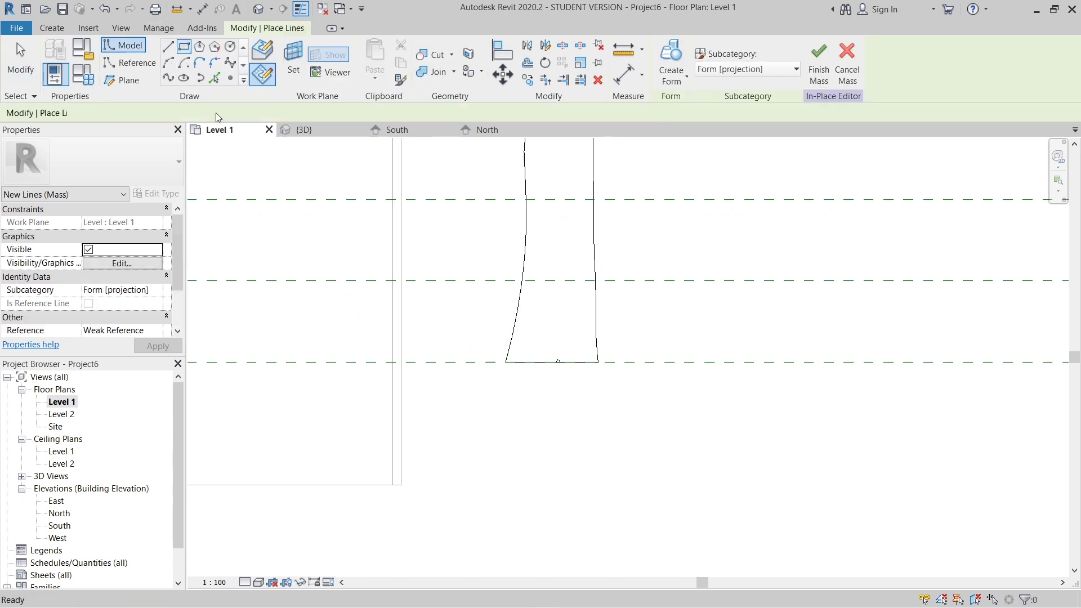
pyautogui.click(232, 119)
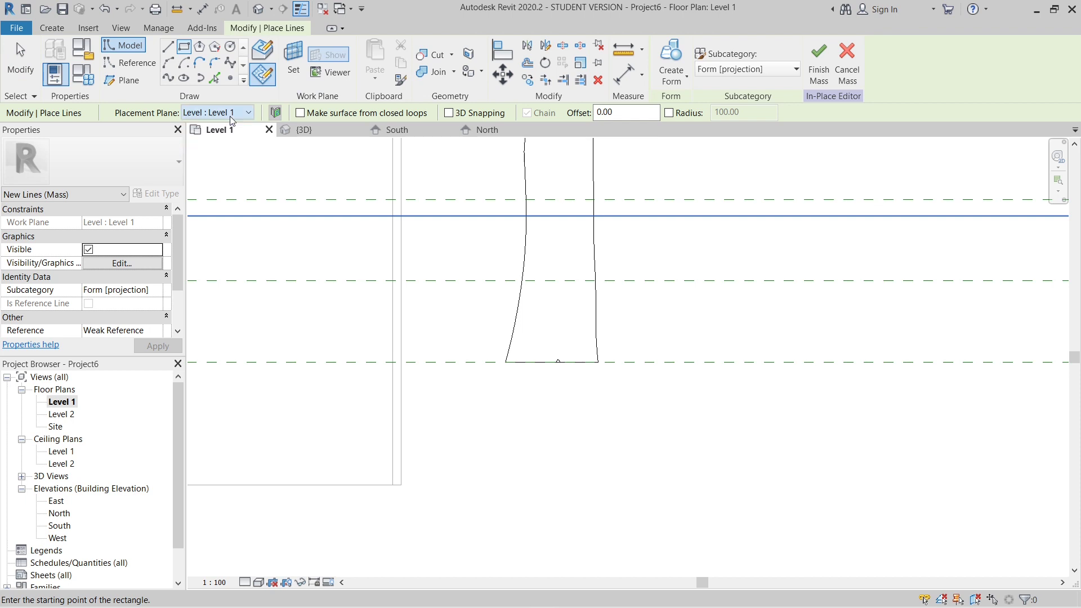
pyautogui.scroll(1, 497, 342)
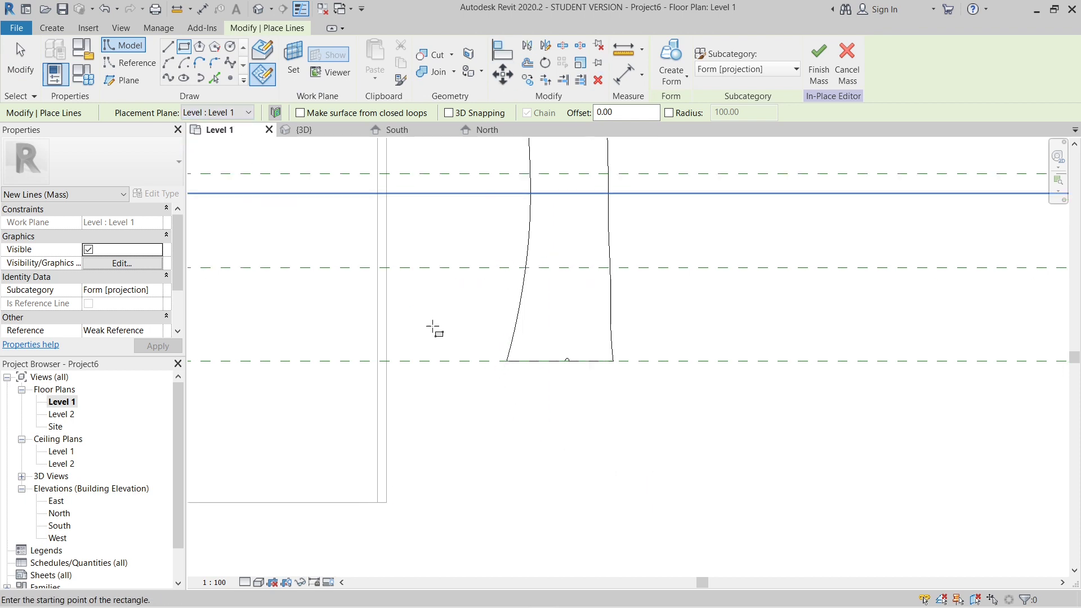
pyautogui.click(428, 361)
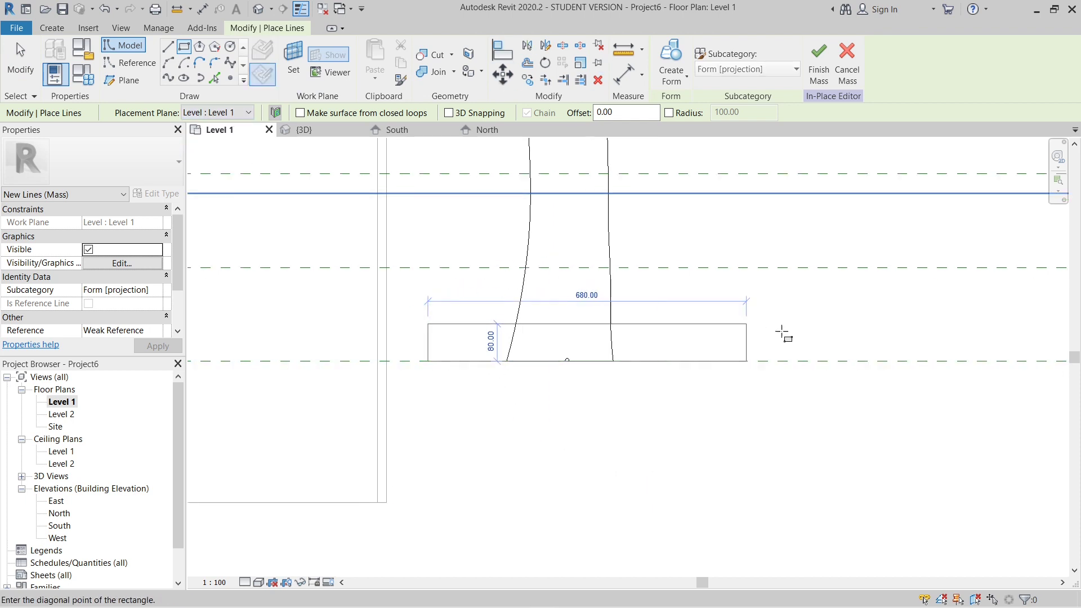
pyautogui.scroll(3, 749, 361)
pyautogui.scroll(-1, 708, 365)
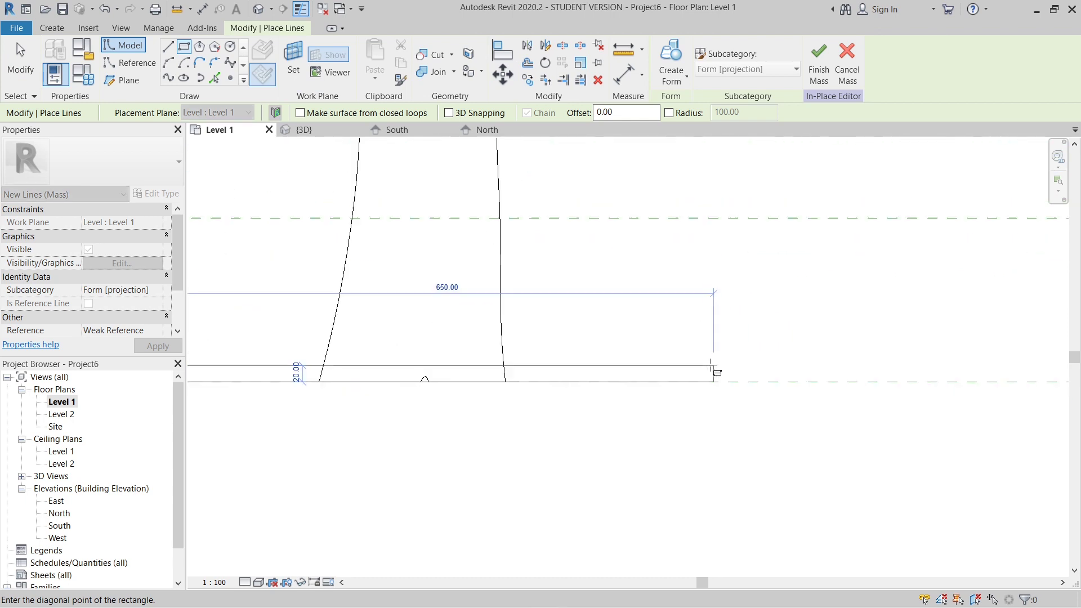
pyautogui.click(716, 366)
pyautogui.scroll(-3, 709, 367)
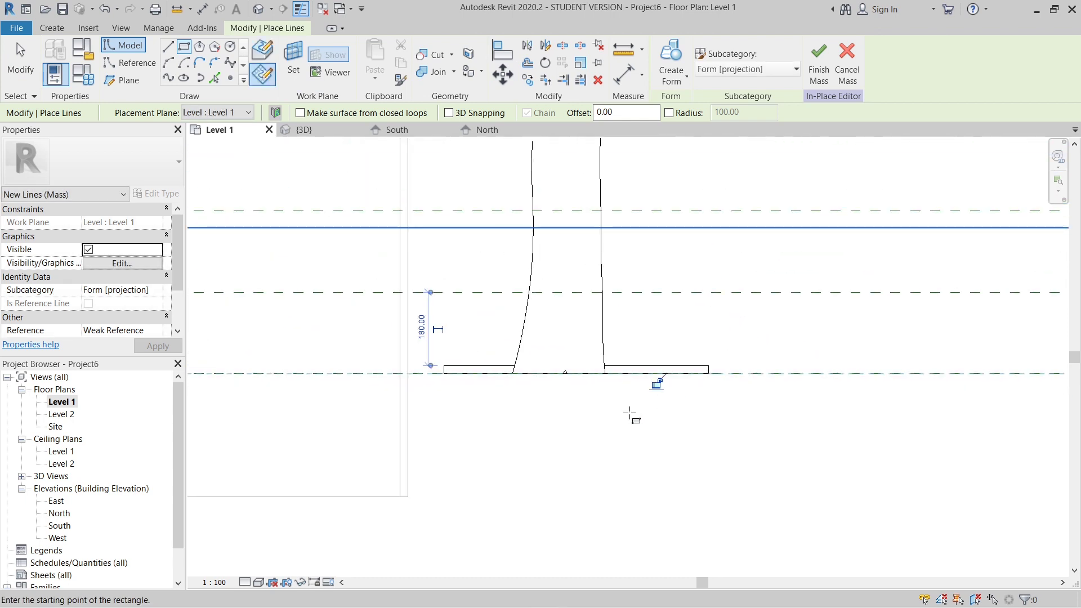
pyautogui.scroll(3, 632, 414)
pyautogui.press('Escape')
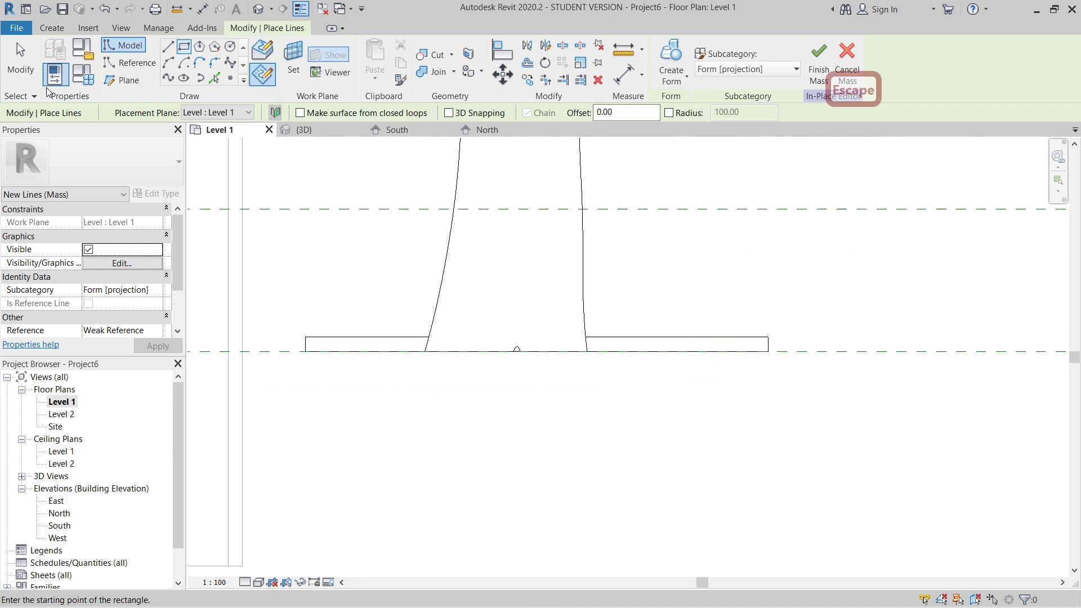
pyautogui.press('Escape')
# - Set the depth of the long model-line rectangle on Reference Plane 1 to 5 by repositioning its upper edge
pyautogui.scroll(2, 1032, 409)
pyautogui.scroll(-4, 750, 341)
pyautogui.moveTo(663, 326); pyautogui.dragTo(767, 330, button='middle')
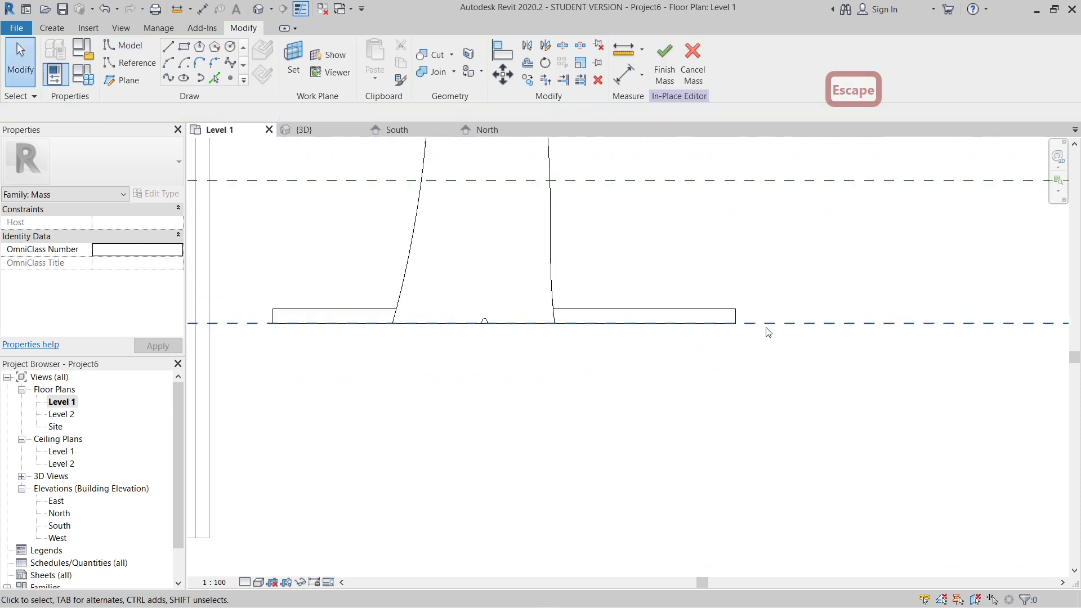
pyautogui.click(713, 311)
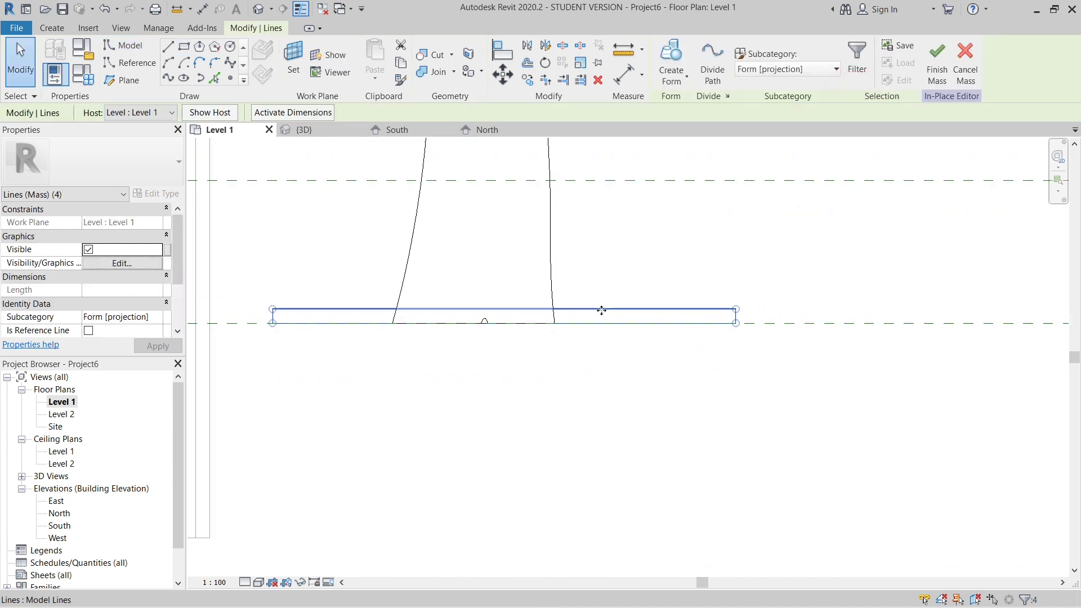
pyautogui.scroll(2, 746, 317)
pyautogui.click(748, 317)
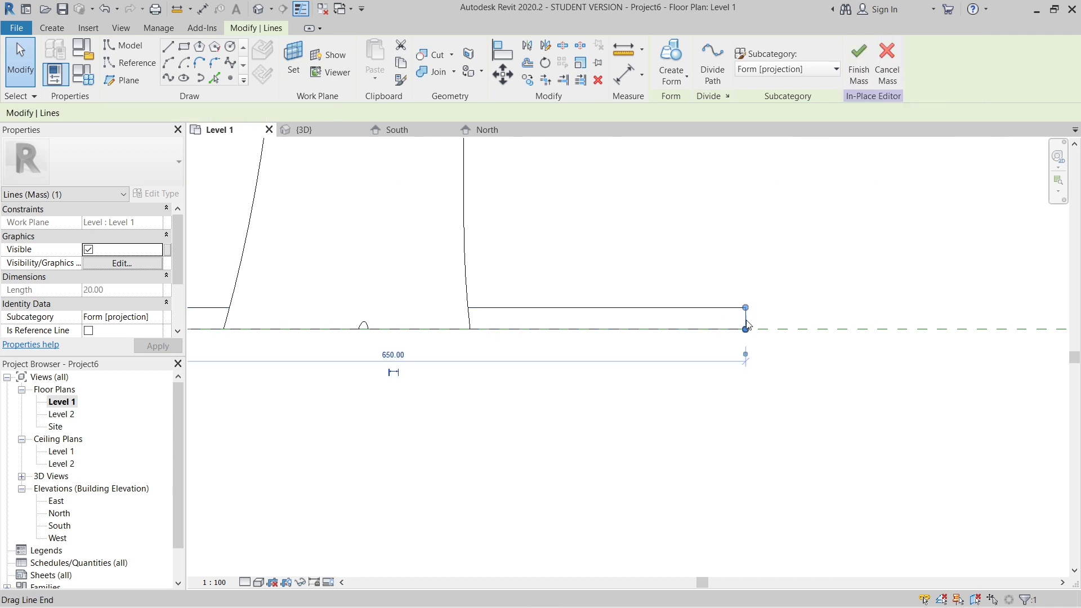
pyautogui.scroll(-2, 671, 325)
pyautogui.click(675, 316)
pyautogui.scroll(2, 757, 326)
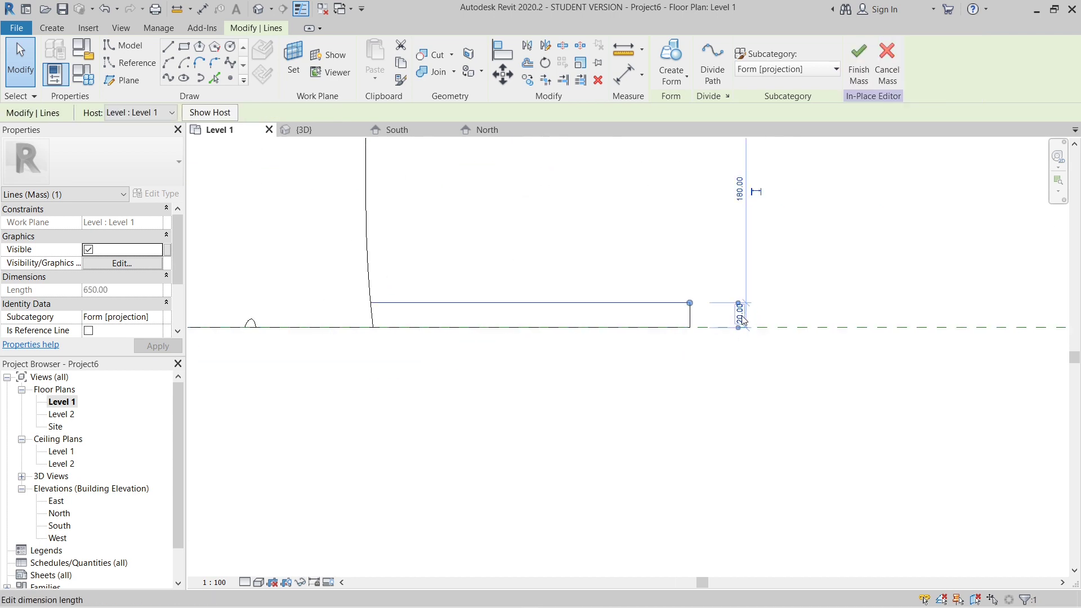
pyautogui.click(747, 319)
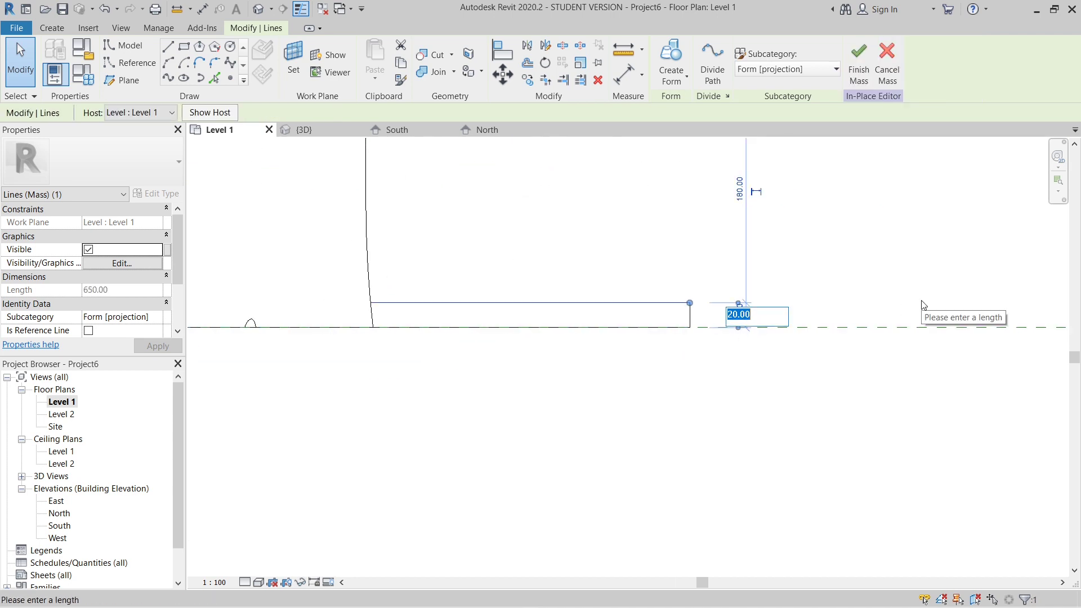
pyautogui.write('5')
pyautogui.press('Return')
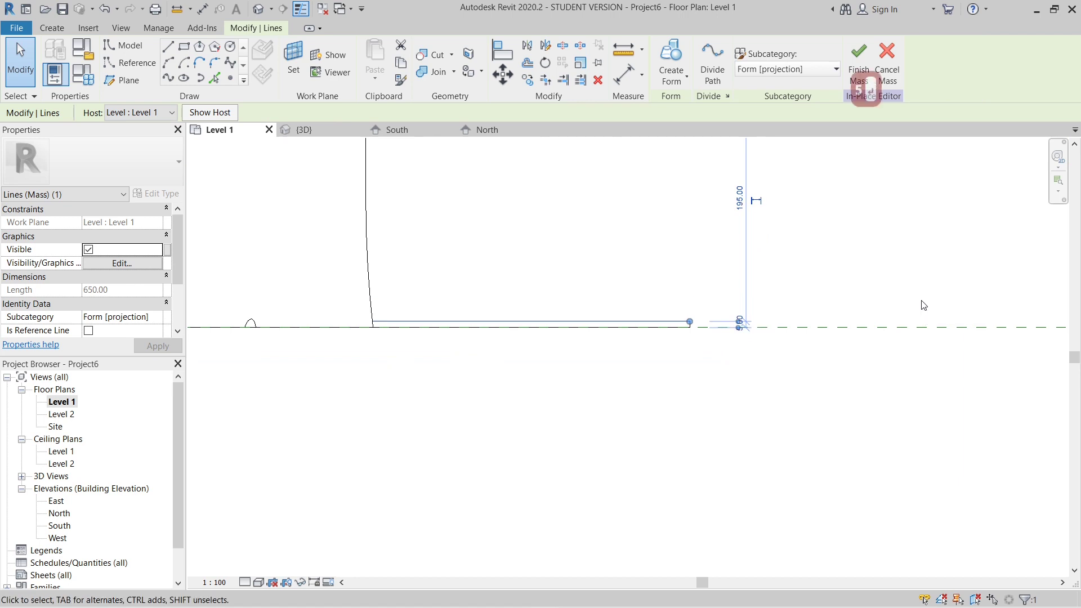
pyautogui.click(566, 280)
pyautogui.scroll(-4, 600, 443)
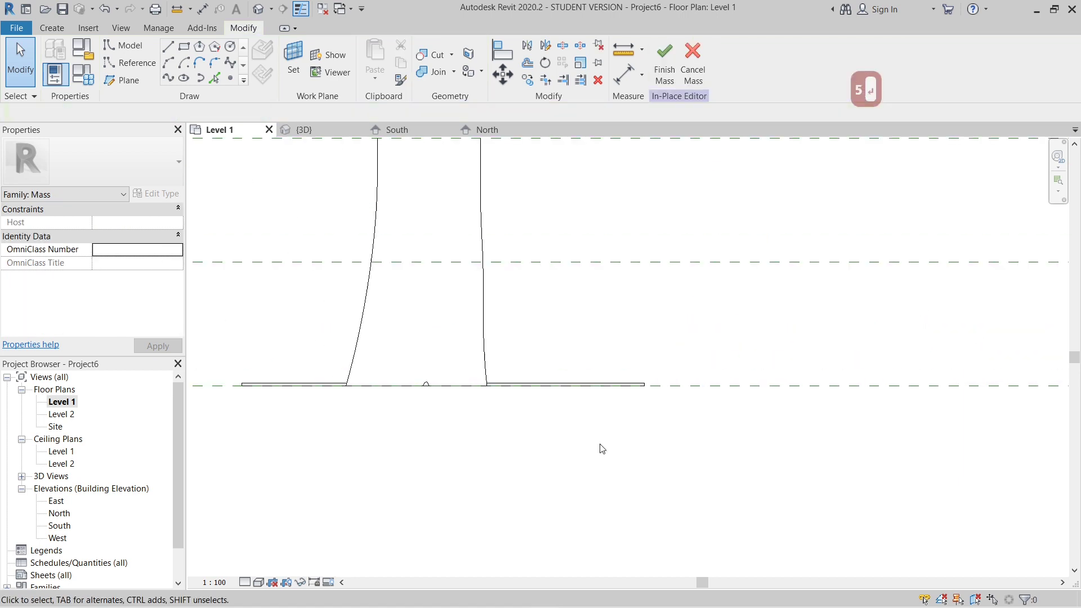
# - In the 3D view, select the thin rectangle's line chain and create a void form from it
pyautogui.scroll(2, 567, 439)
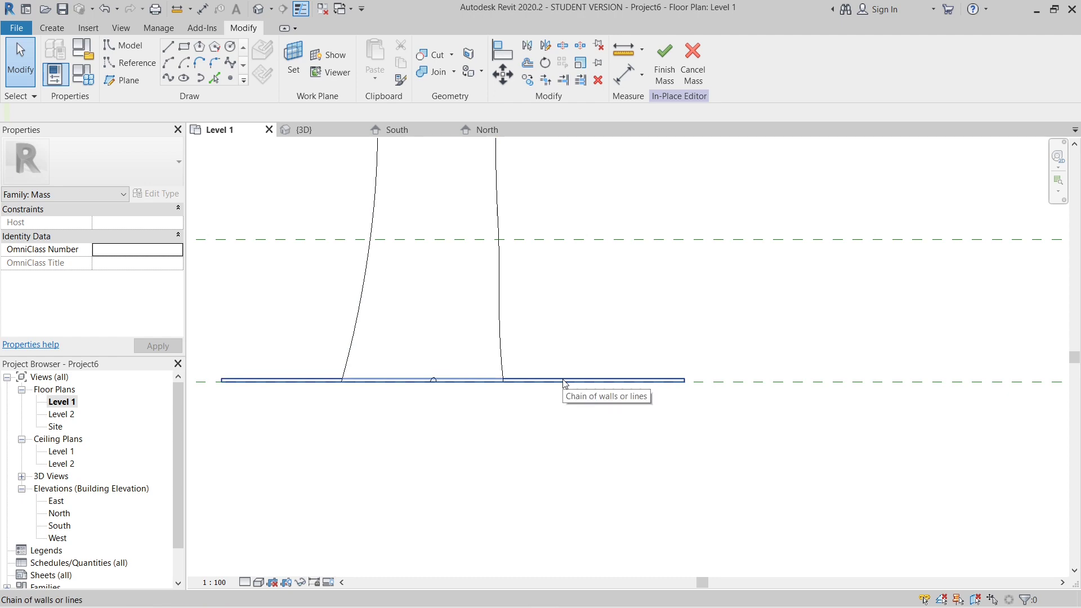
pyautogui.click(259, 9)
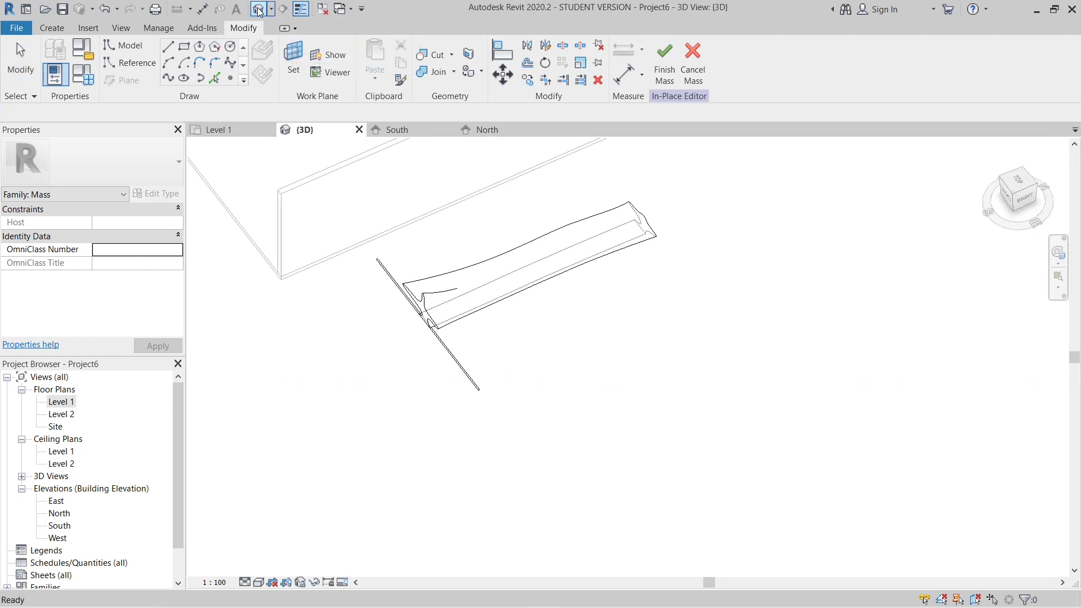
pyautogui.scroll(3, 386, 333)
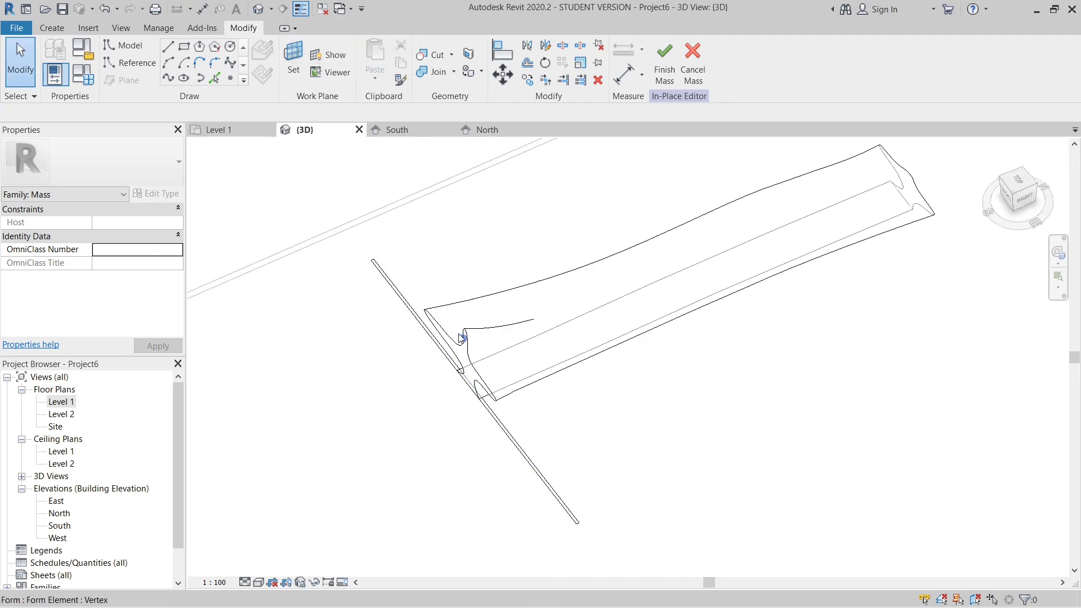
pyautogui.click(493, 399)
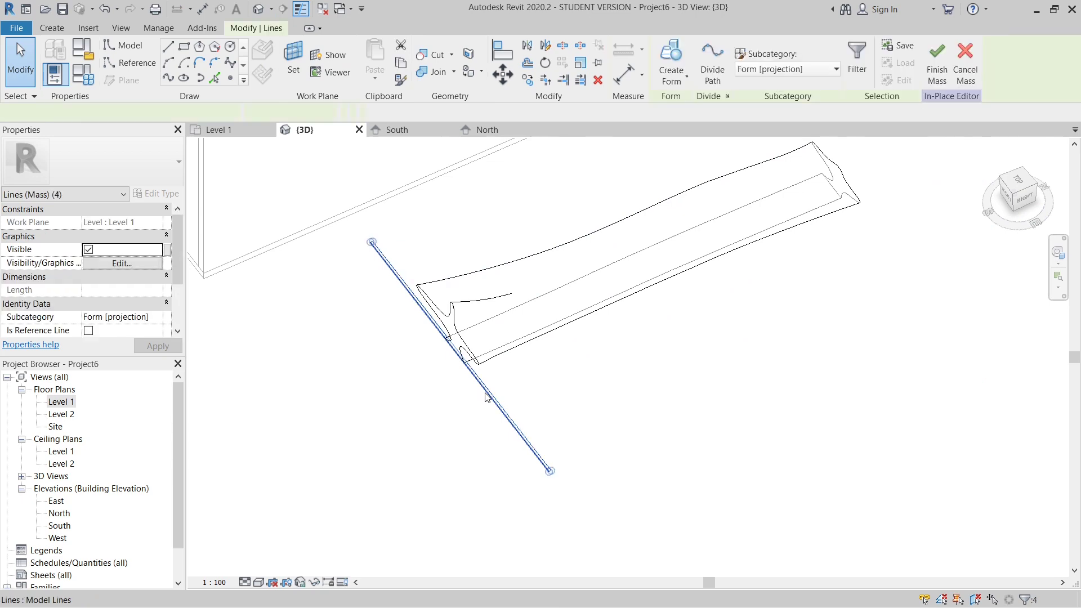
pyautogui.click(687, 83)
pyautogui.click(692, 142)
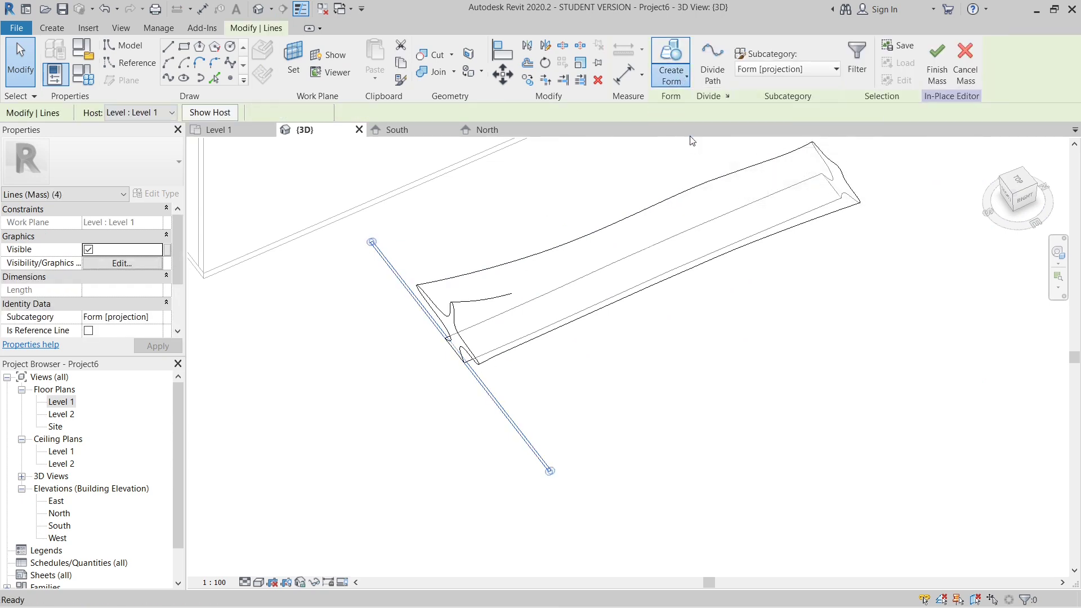
# - Lower the top face of the void form to a height of about 184, keeping it above the seating form
pyautogui.keyDown('shift'); pyautogui.moveTo(524, 389); pyautogui.dragTo(647, 321, button='middle'); pyautogui.keyUp('shift')
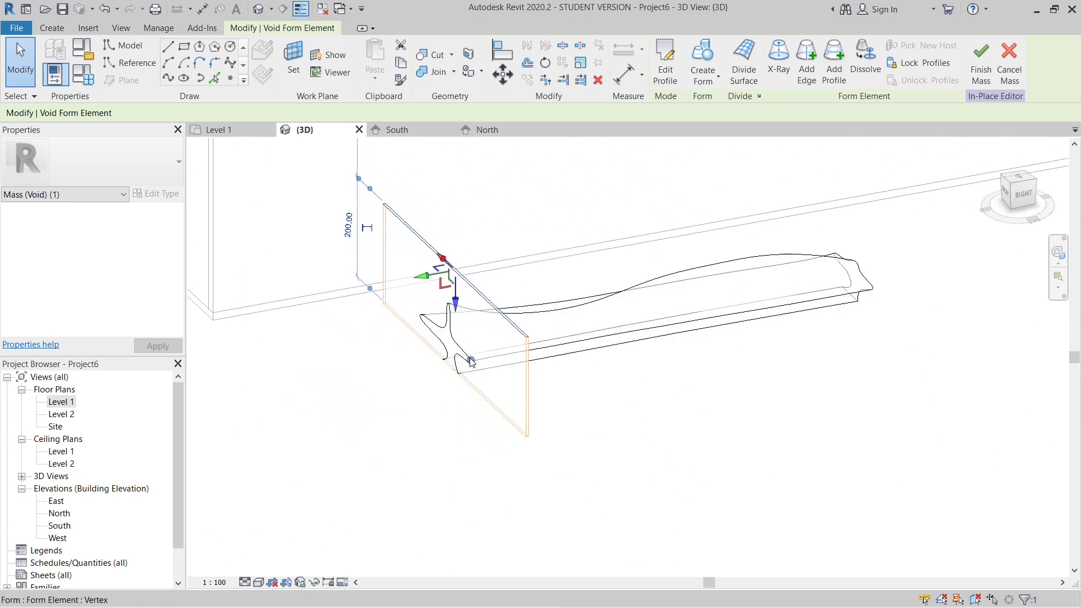
pyautogui.scroll(2, 465, 309)
pyautogui.scroll(1, 465, 308)
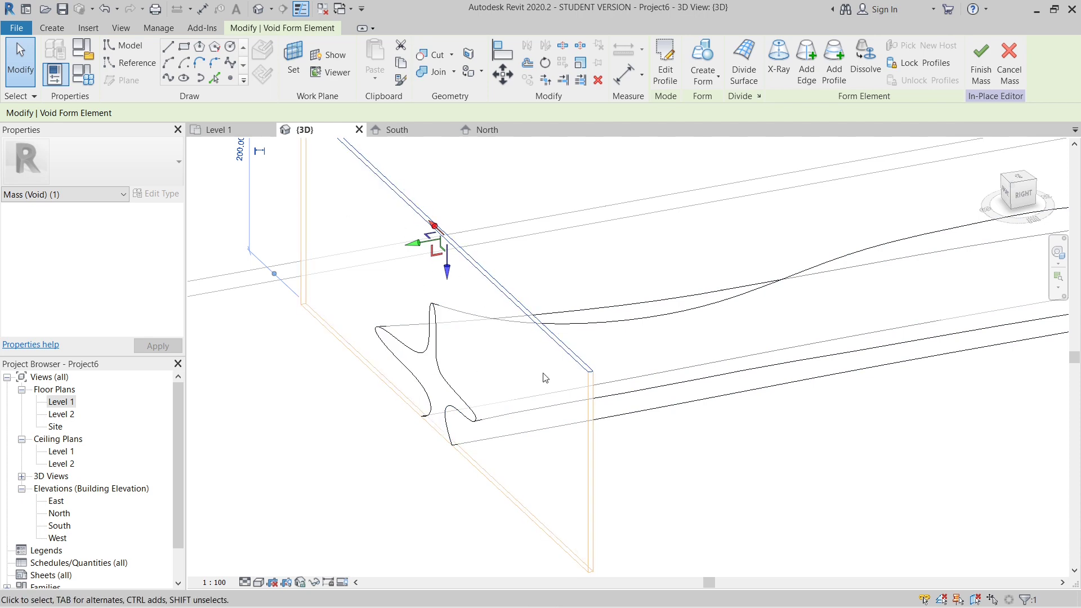
pyautogui.moveTo(460, 277); pyautogui.dragTo(453, 294)
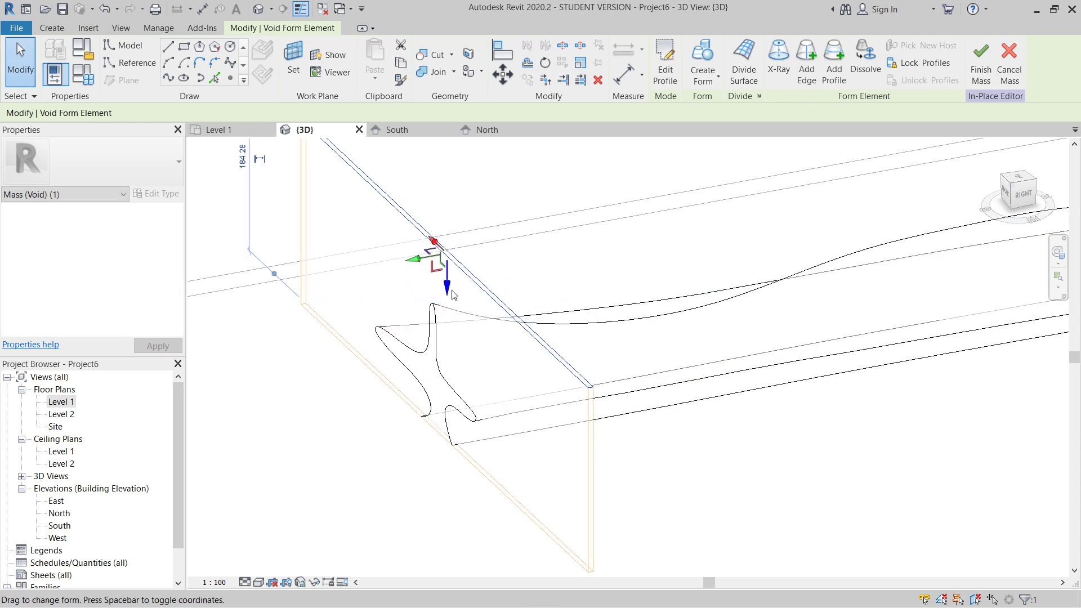
pyautogui.keyDown('shift'); pyautogui.moveTo(450, 294); pyautogui.dragTo(433, 341, button='middle'); pyautogui.keyUp('shift')
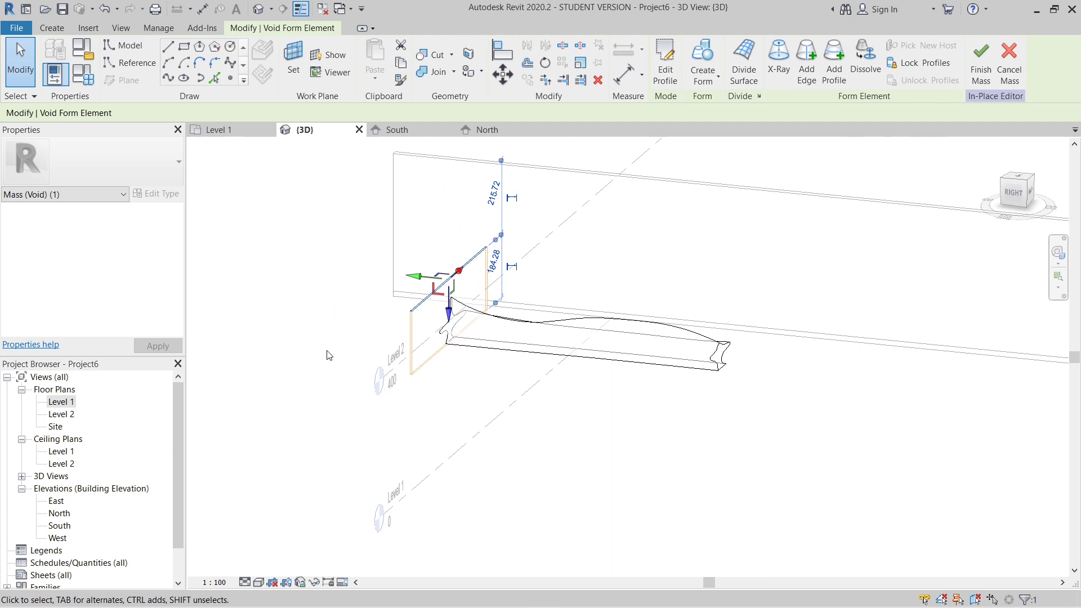
# - Open the East elevation to work on the seating form and its void from the side
pyautogui.doubleClick(60, 526)
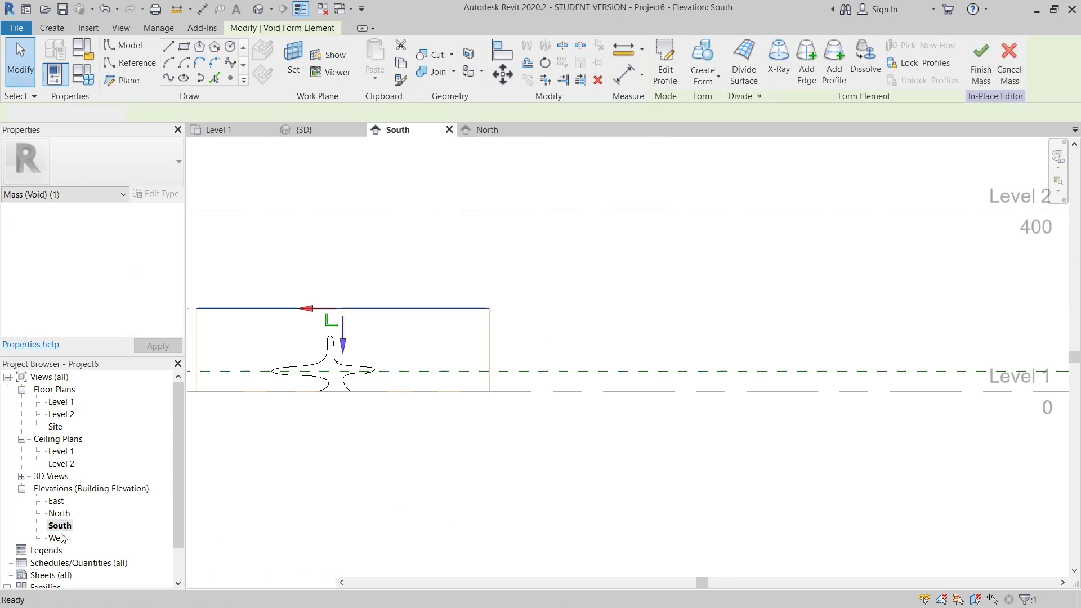
pyautogui.doubleClick(57, 539)
pyautogui.scroll(3, 874, 491)
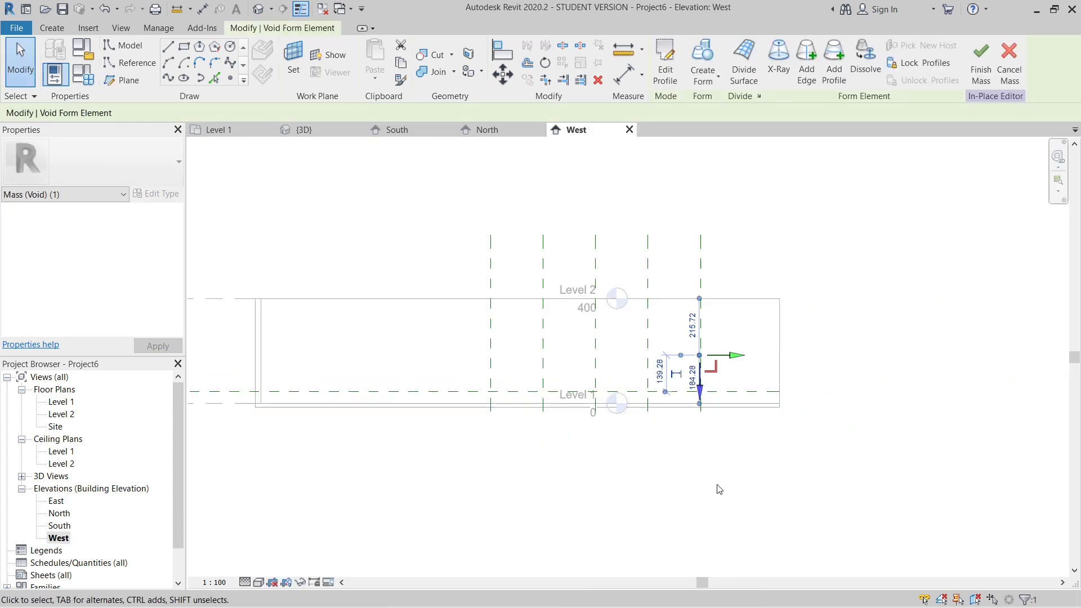
pyautogui.click(681, 482)
pyautogui.scroll(5, 714, 419)
pyautogui.scroll(-5, 654, 386)
pyautogui.scroll(-1, 643, 435)
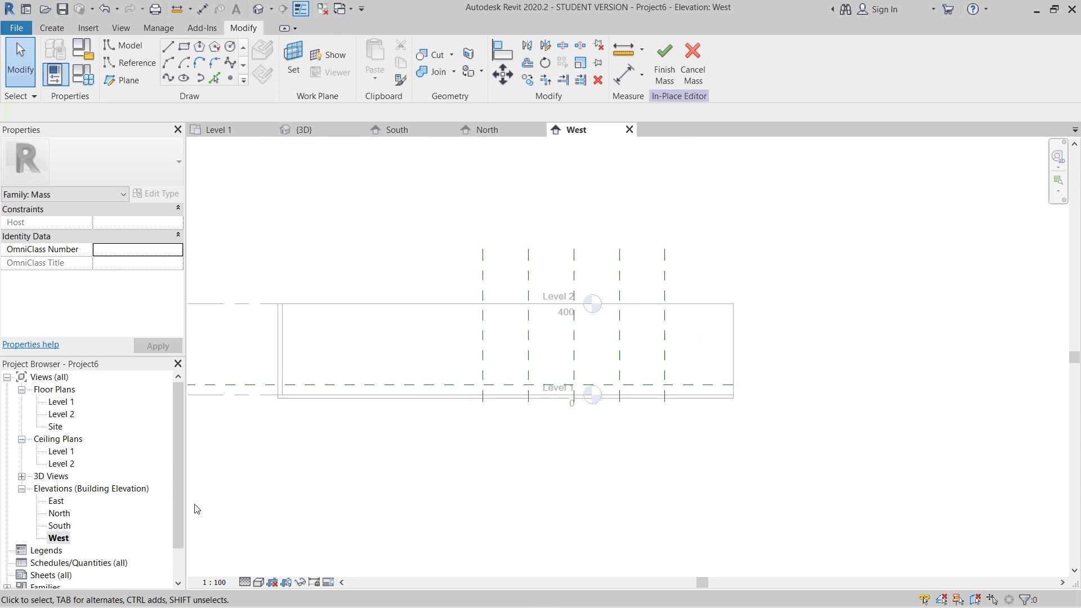
pyautogui.doubleClick(56, 501)
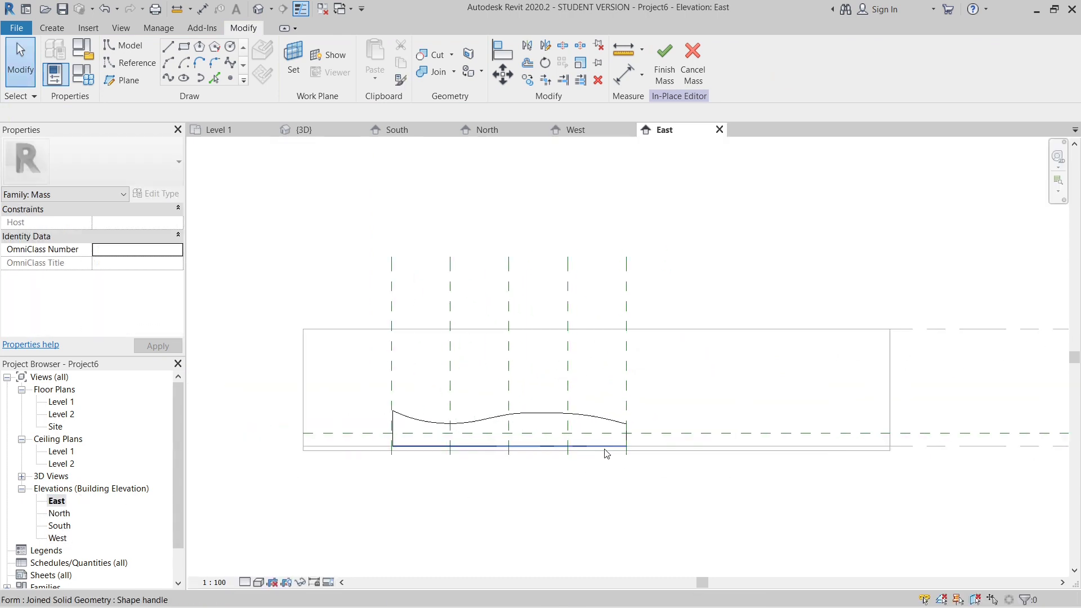
# - Examine the seating form's side profile and its cut end at Reference Plane 1 in the East elevation
pyautogui.scroll(3, 625, 433)
pyautogui.scroll(-3, 632, 430)
pyautogui.scroll(3, 628, 417)
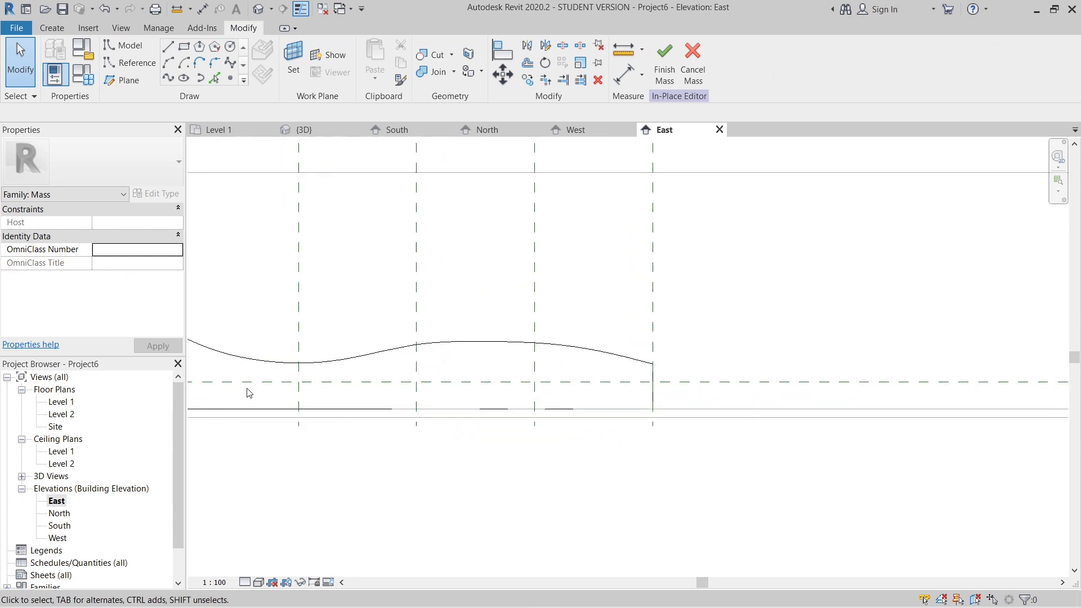
pyautogui.scroll(2, 248, 392)
pyautogui.scroll(-3, 430, 362)
pyautogui.scroll(4, 435, 366)
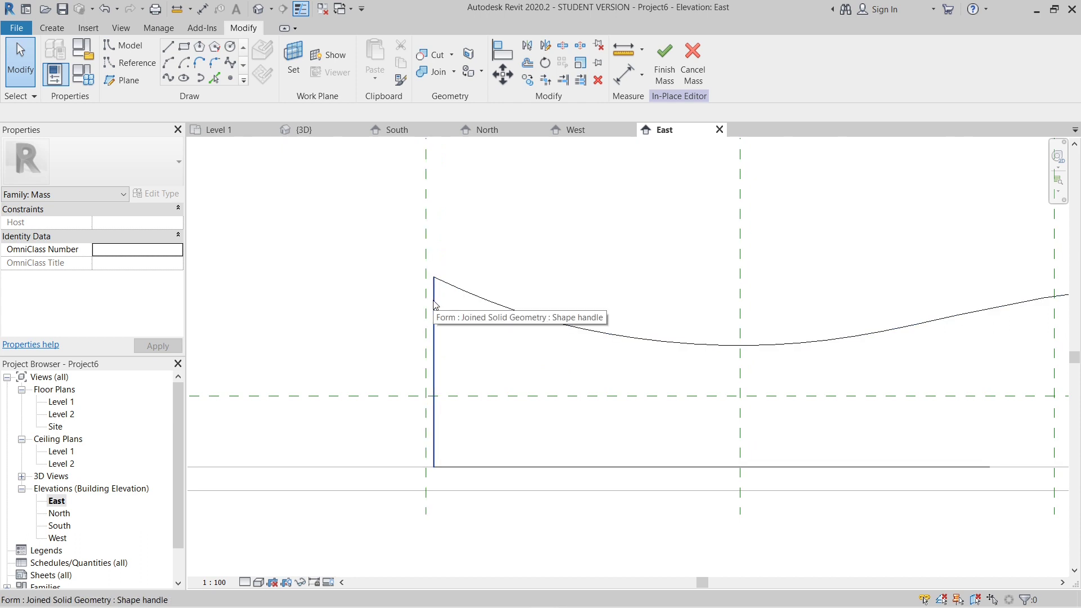
pyautogui.scroll(-3, 434, 304)
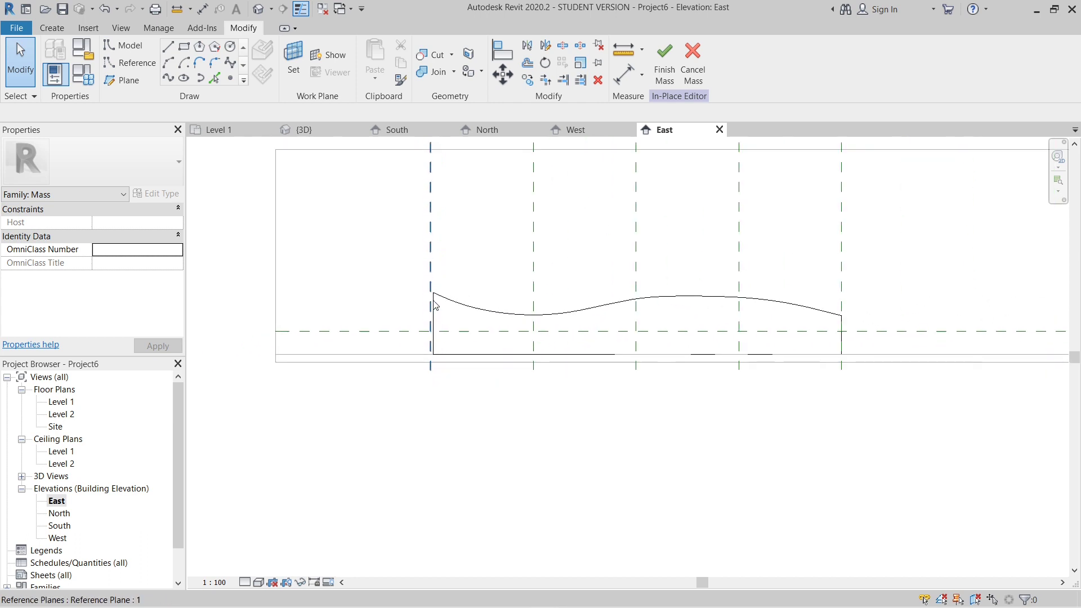
pyautogui.scroll(2, 433, 304)
pyautogui.scroll(2, 434, 295)
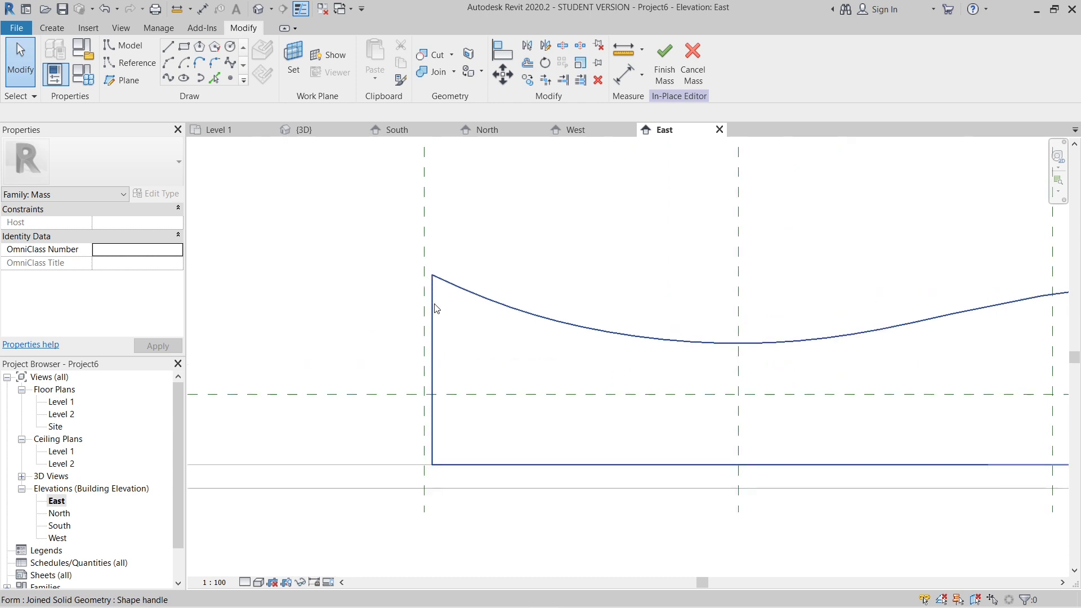
pyautogui.scroll(-4, 431, 308)
pyautogui.scroll(3, 419, 378)
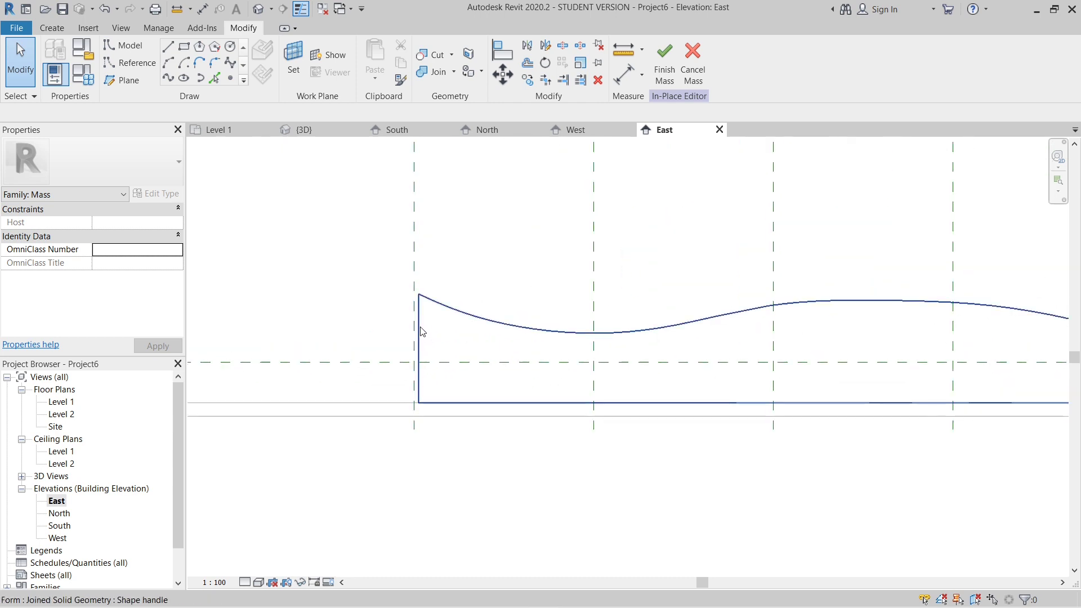
pyautogui.scroll(2, 423, 324)
pyautogui.scroll(2, 424, 325)
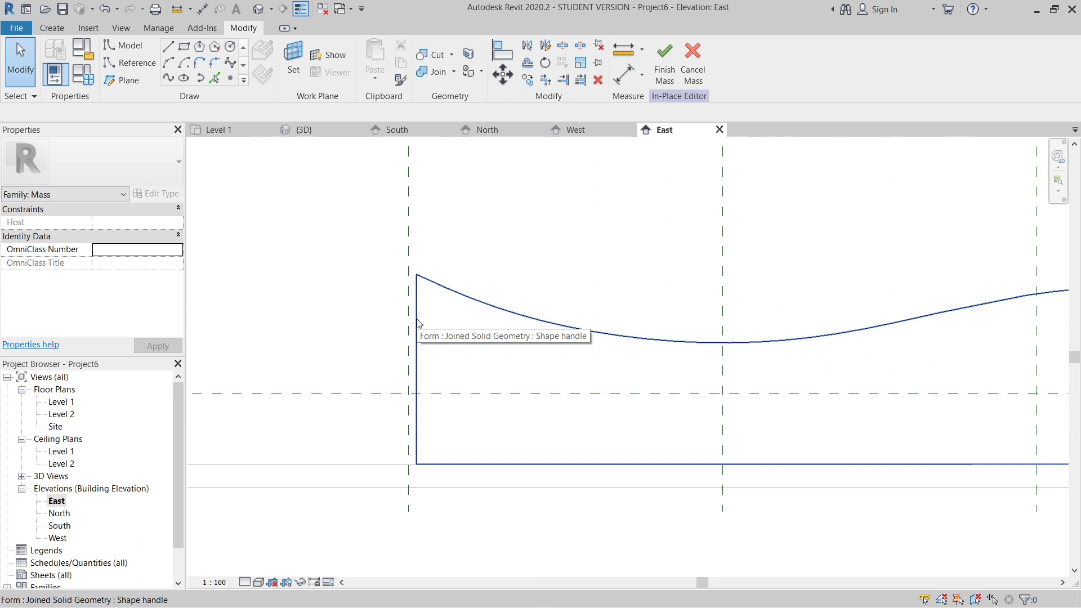
# - Select the void form at Reference Plane 1 and copy it 10 horizontally along the seating form
pyautogui.press('Tab')
pyautogui.press('Tab')
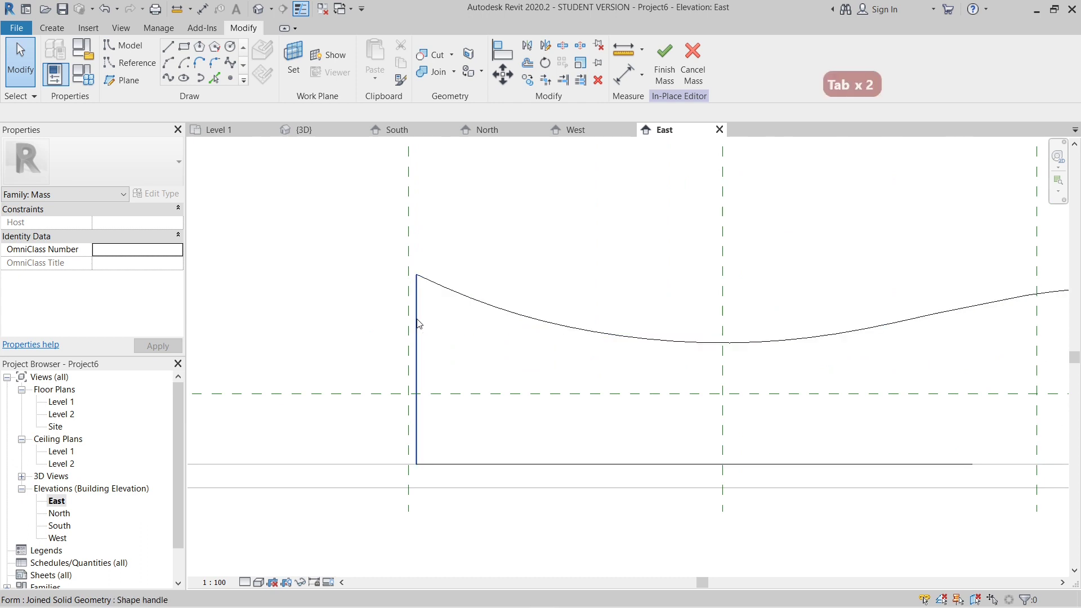
pyautogui.press('Tab')
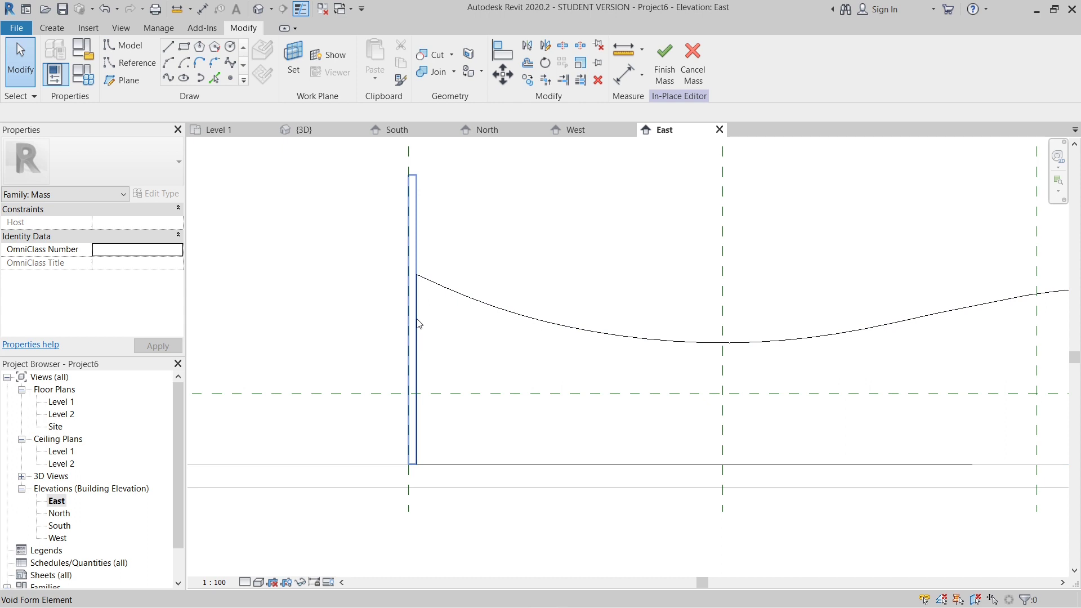
pyautogui.click(418, 324)
pyautogui.scroll(-2, 422, 309)
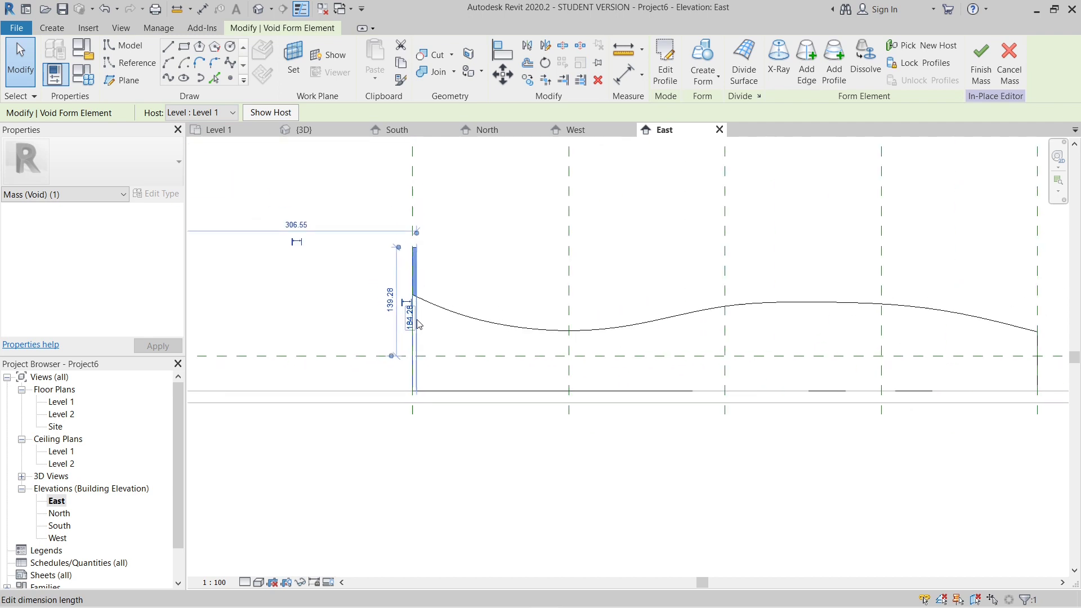
pyautogui.scroll(2, 424, 304)
pyautogui.press('c')
pyautogui.press('o')
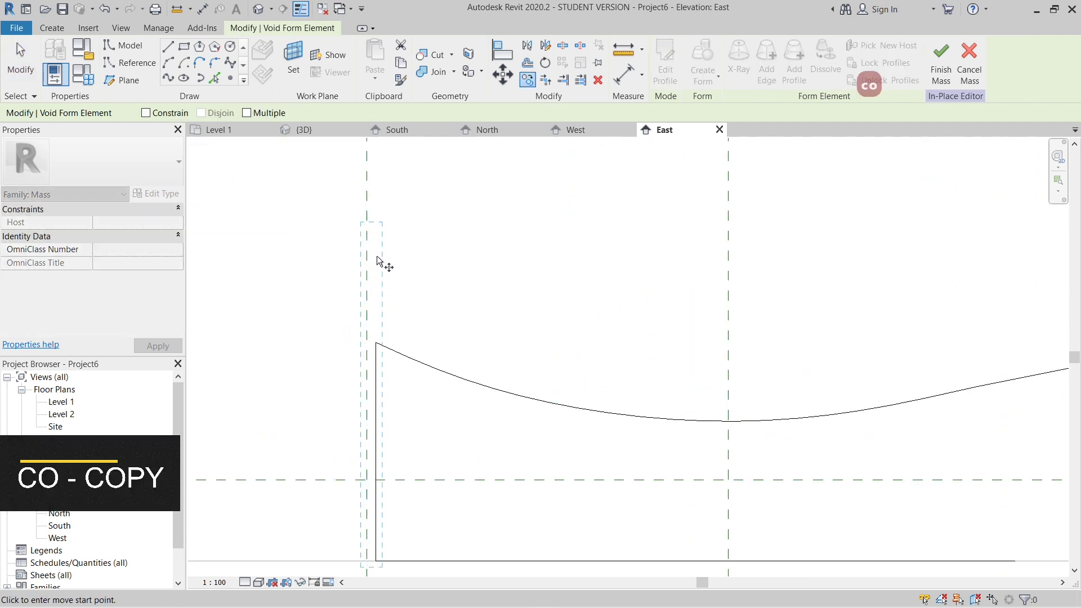
pyautogui.scroll(-3, 379, 258)
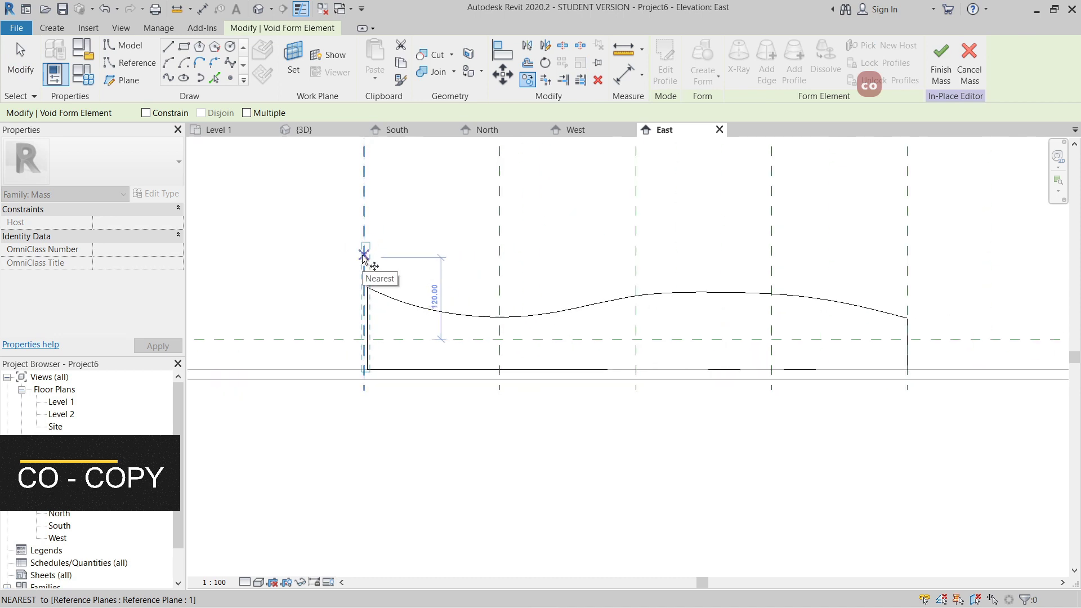
pyautogui.scroll(5, 376, 249)
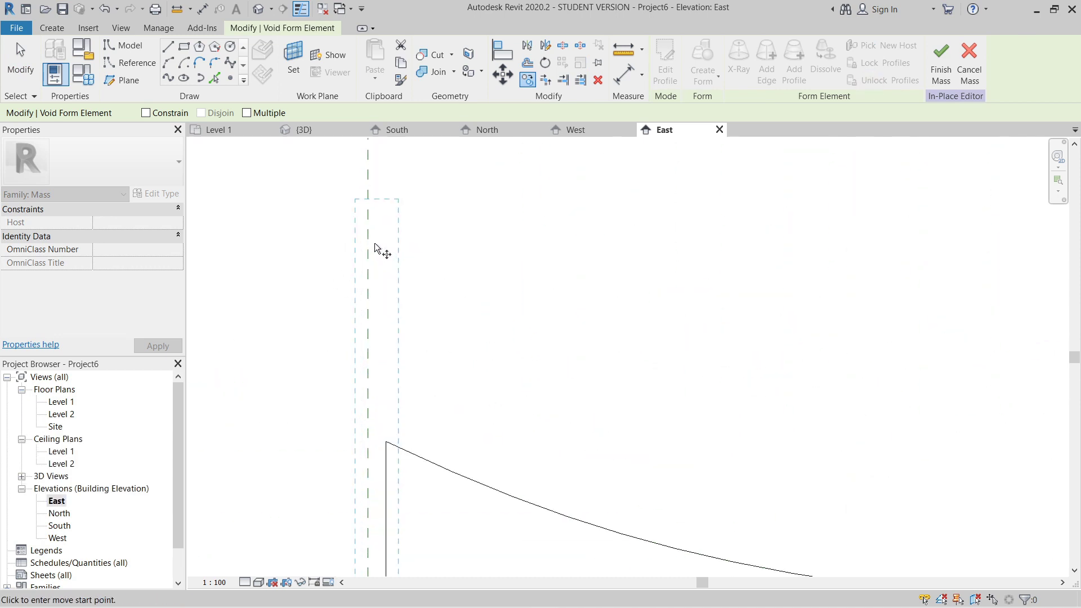
pyautogui.scroll(-3, 376, 250)
pyautogui.click(374, 239)
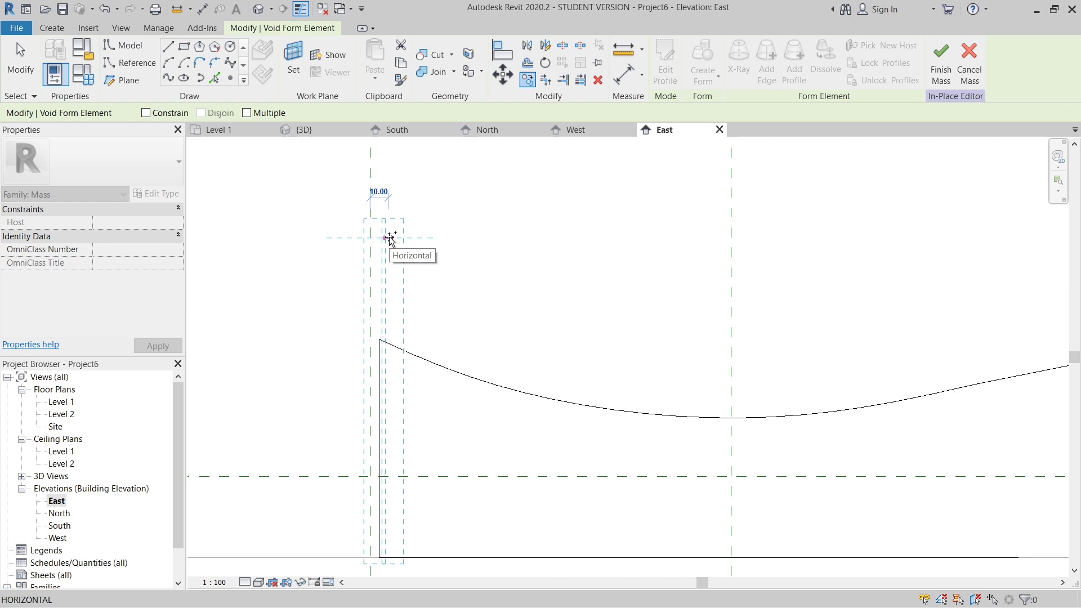
pyautogui.click(390, 238)
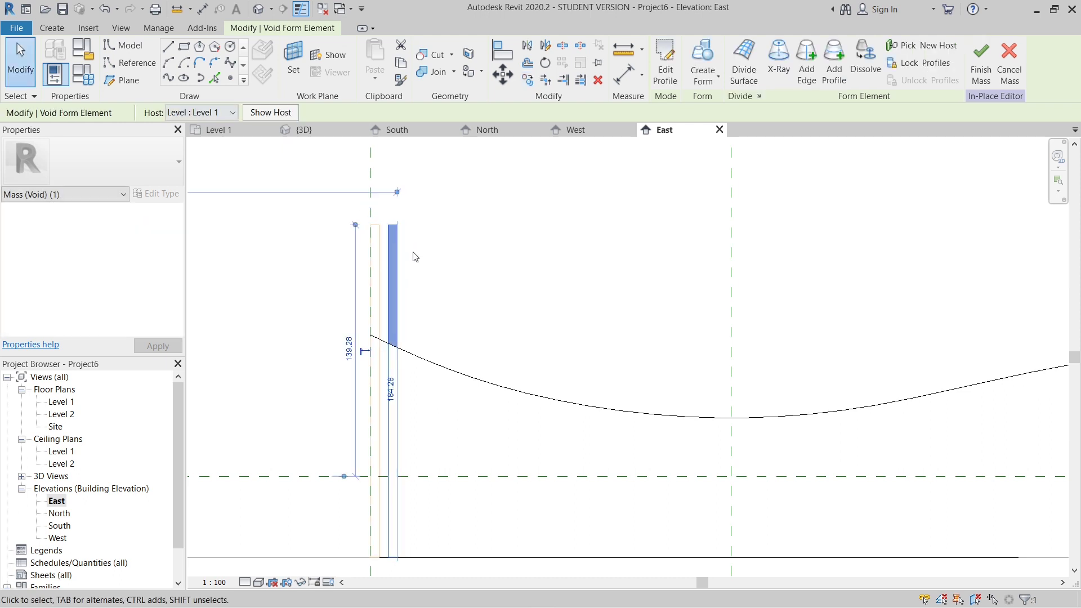
# - Copy the new void along the seating form with multiple copies enabled, placing two more at 10 spacing
pyautogui.press('c')
pyautogui.press('o')
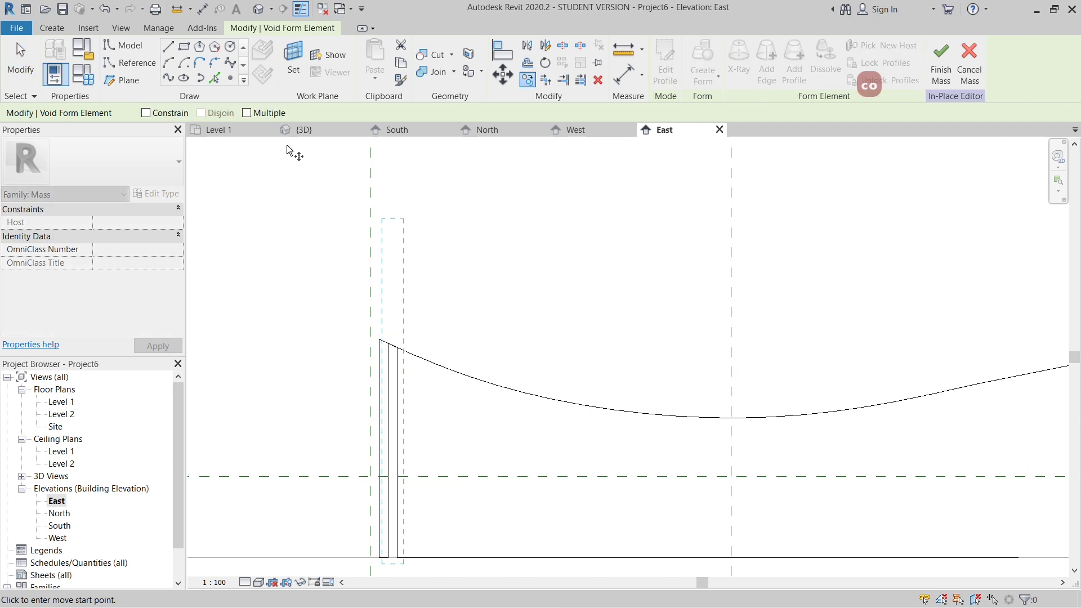
pyautogui.click(392, 246)
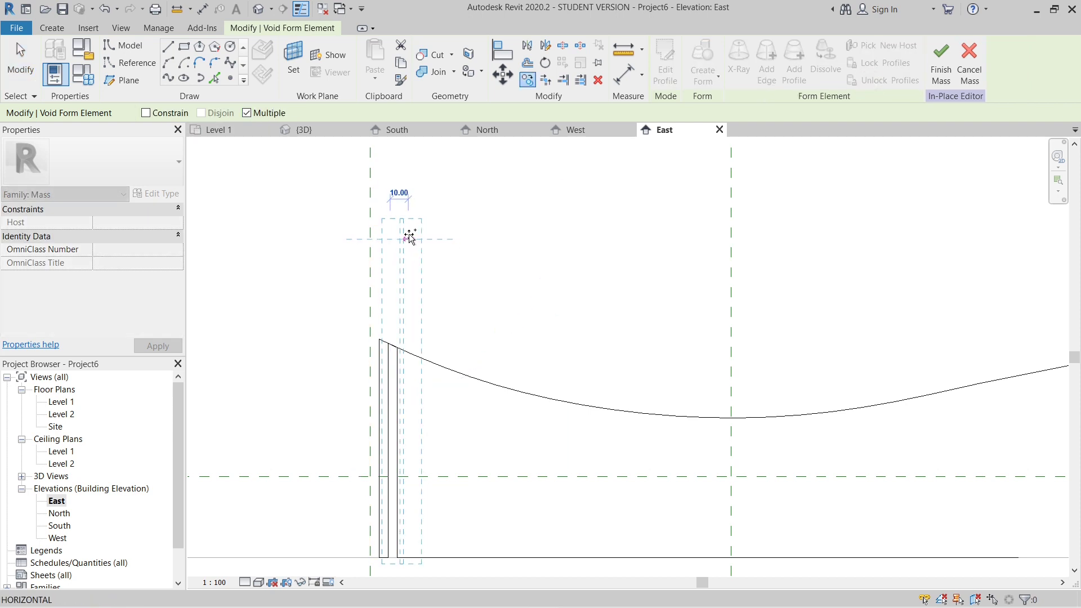
pyautogui.click(409, 234)
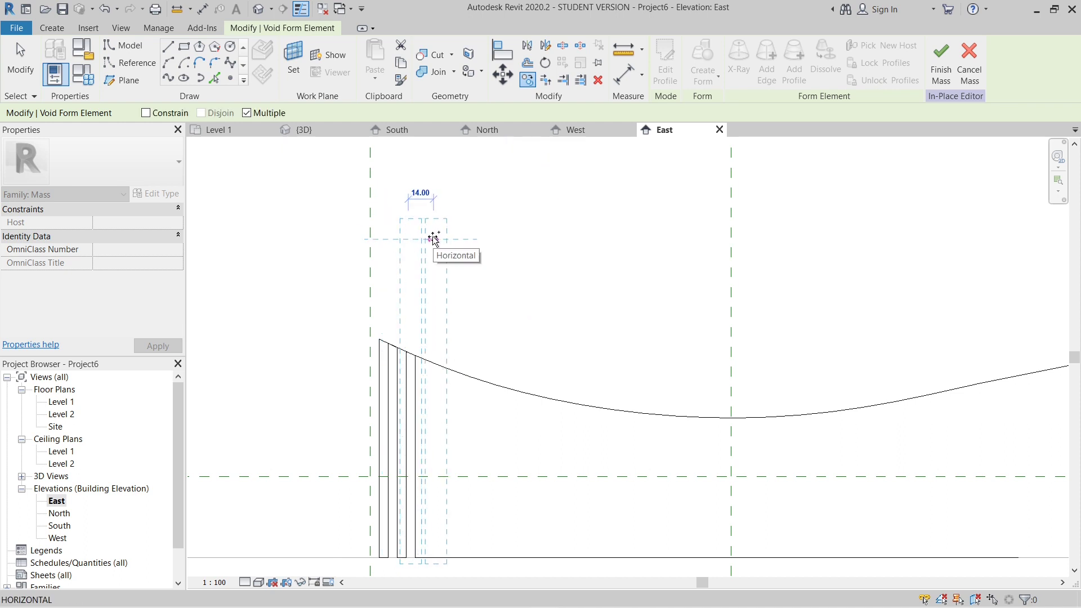
pyautogui.click(427, 237)
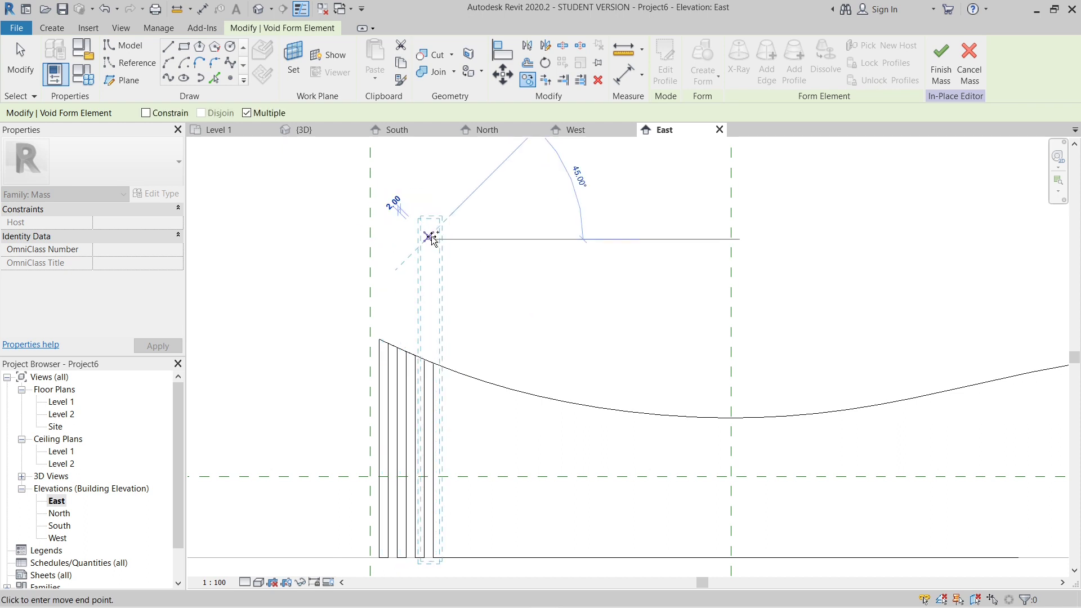
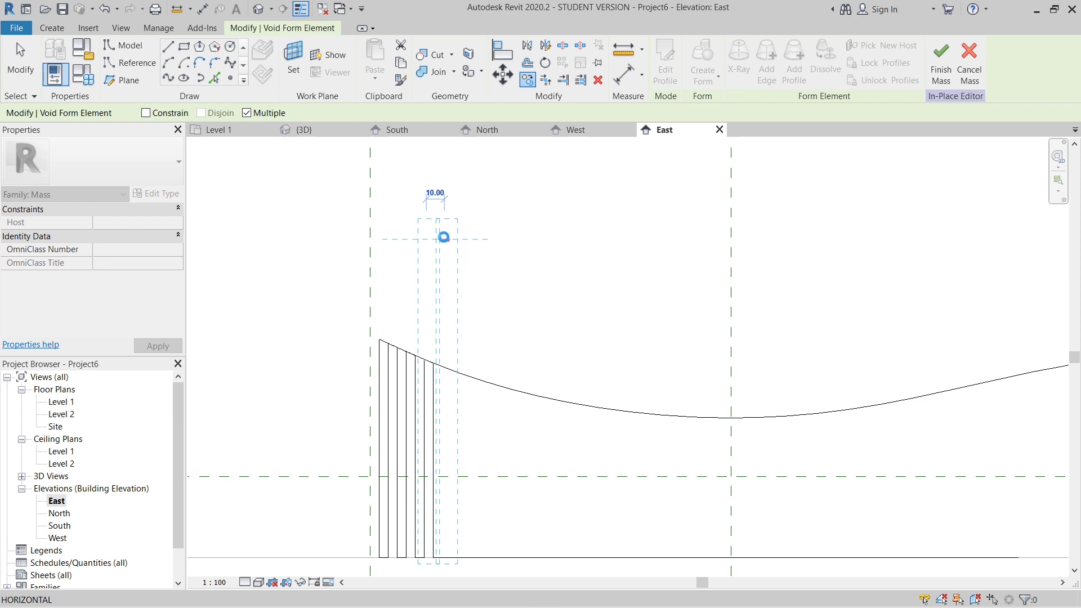
# - Continue the multiple copy of the void form at 10 spacing along the seating form up to the second reference plane
pyautogui.click(443, 237)
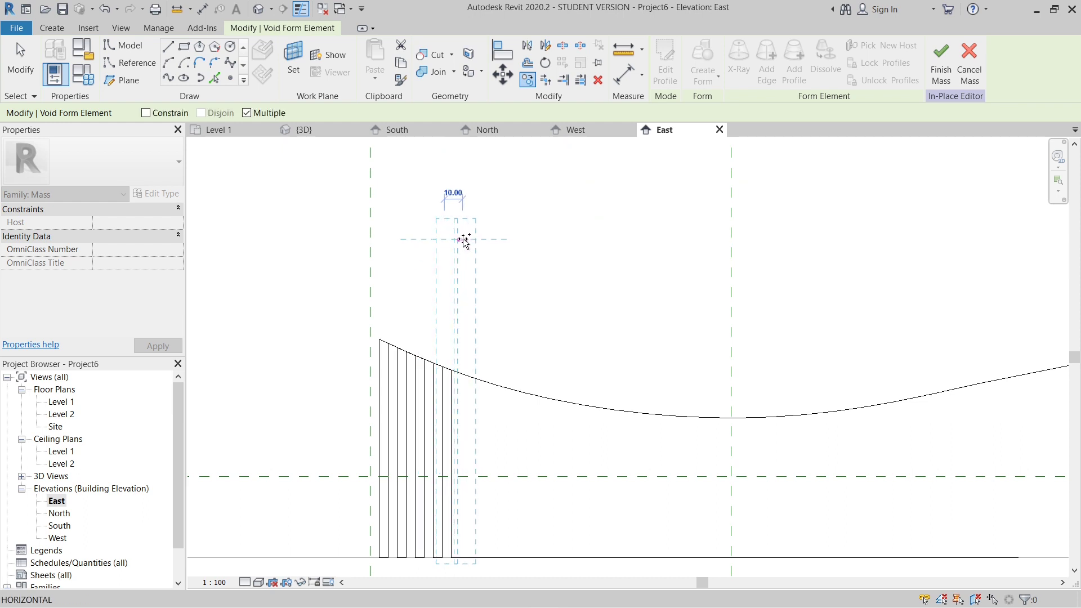
pyautogui.click(463, 239)
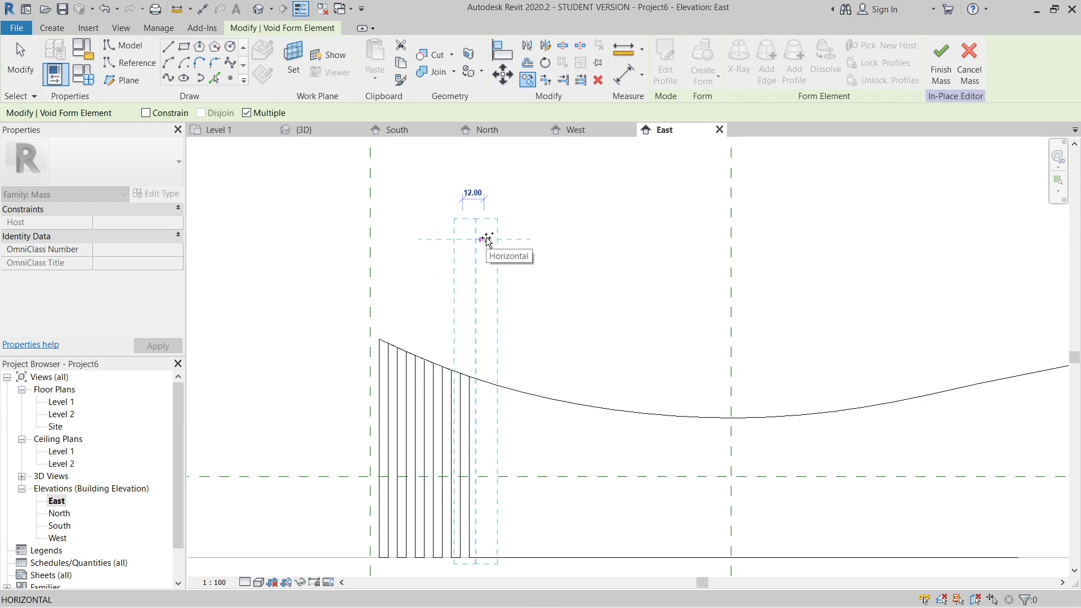
pyautogui.click(482, 239)
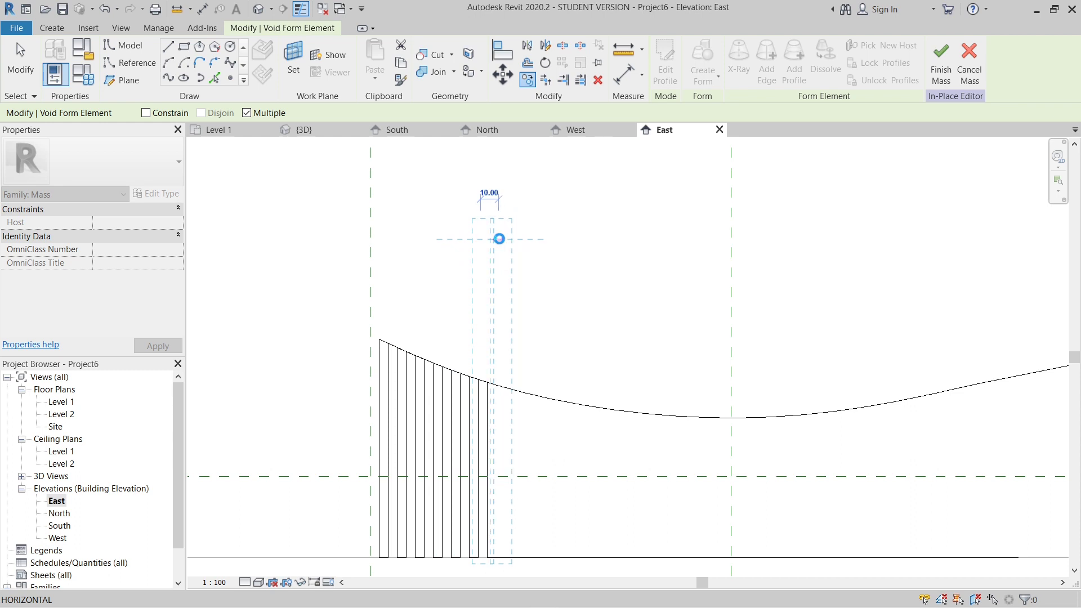
pyautogui.click(499, 239)
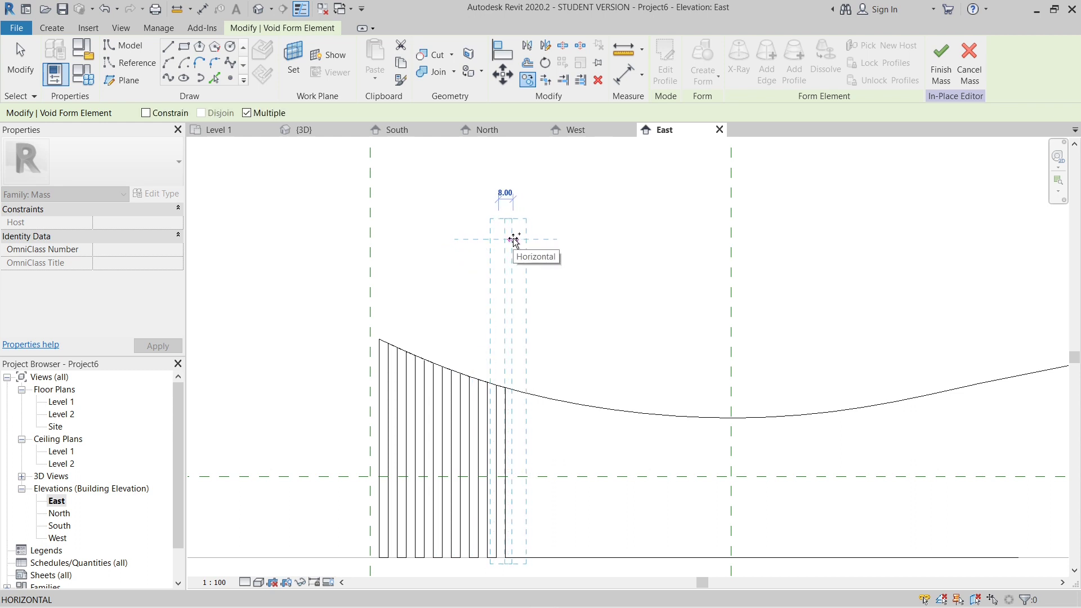
pyautogui.click(517, 240)
pyautogui.click(535, 239)
pyautogui.click(553, 239)
pyautogui.click(571, 239)
pyautogui.click(589, 240)
pyautogui.click(607, 240)
pyautogui.click(625, 239)
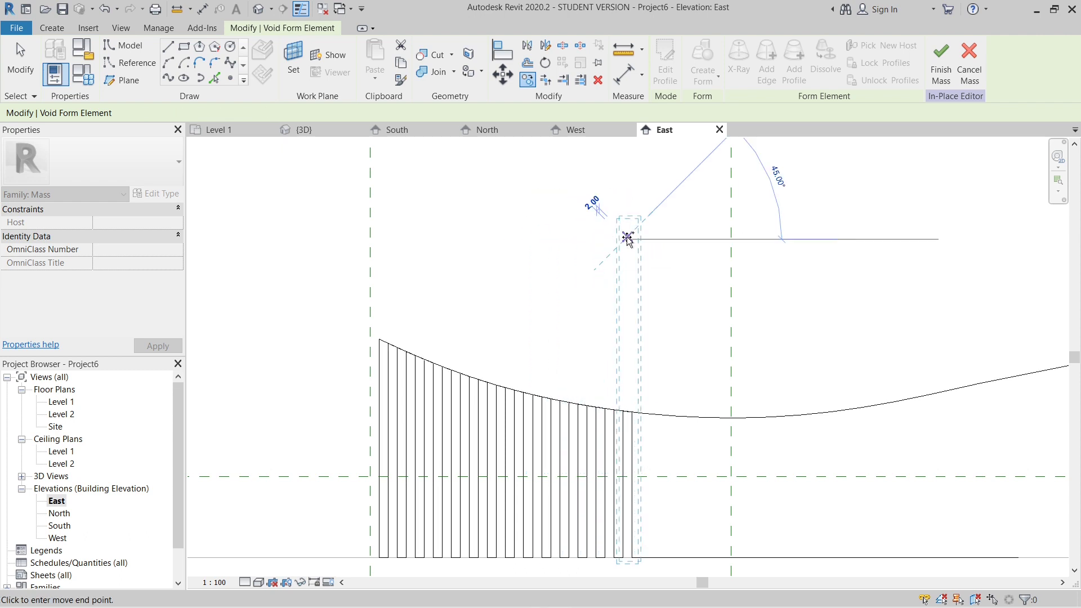
pyautogui.click(643, 238)
pyautogui.click(661, 239)
pyautogui.click(679, 238)
pyautogui.click(697, 239)
pyautogui.click(715, 238)
pyautogui.click(737, 238)
# - Place further void copies at 10 spacing from the second reference plane to just past the third reference plane
pyautogui.click(755, 238)
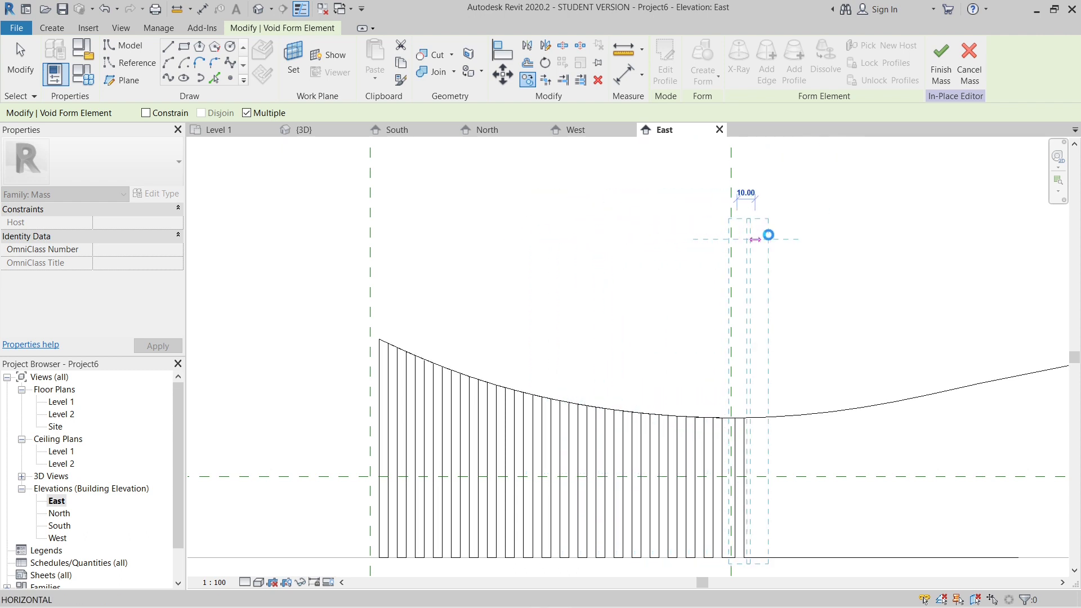
pyautogui.click(773, 238)
pyautogui.click(791, 239)
pyautogui.click(809, 238)
pyautogui.click(827, 239)
pyautogui.click(845, 239)
pyautogui.click(863, 238)
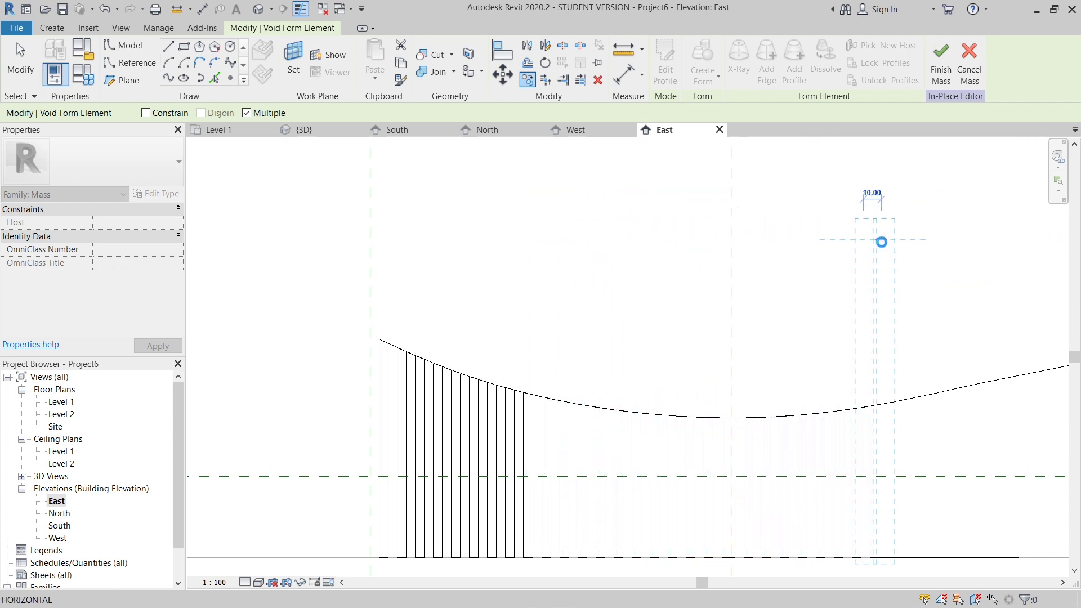
pyautogui.click(881, 239)
pyautogui.click(899, 238)
pyautogui.click(917, 239)
pyautogui.click(936, 239)
pyautogui.click(953, 238)
pyautogui.click(971, 239)
pyautogui.middleClick(971, 240)
pyautogui.middleClick(971, 241)
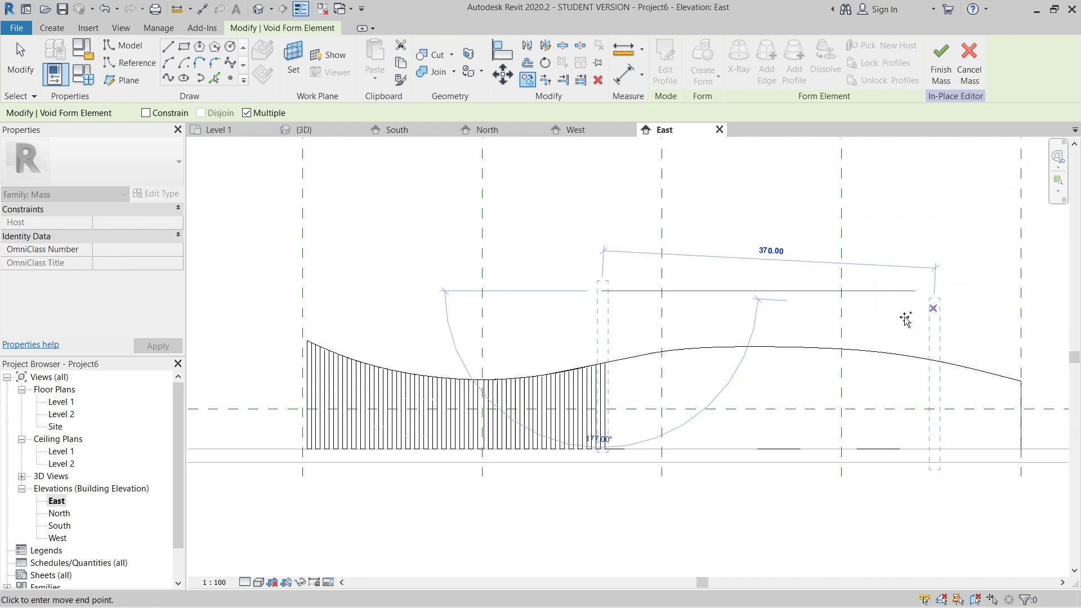
pyautogui.scroll(7, 612, 315)
pyautogui.click(612, 248)
pyautogui.scroll(-2, 628, 248)
pyautogui.click(634, 248)
pyautogui.click(651, 248)
pyautogui.click(669, 248)
pyautogui.click(687, 248)
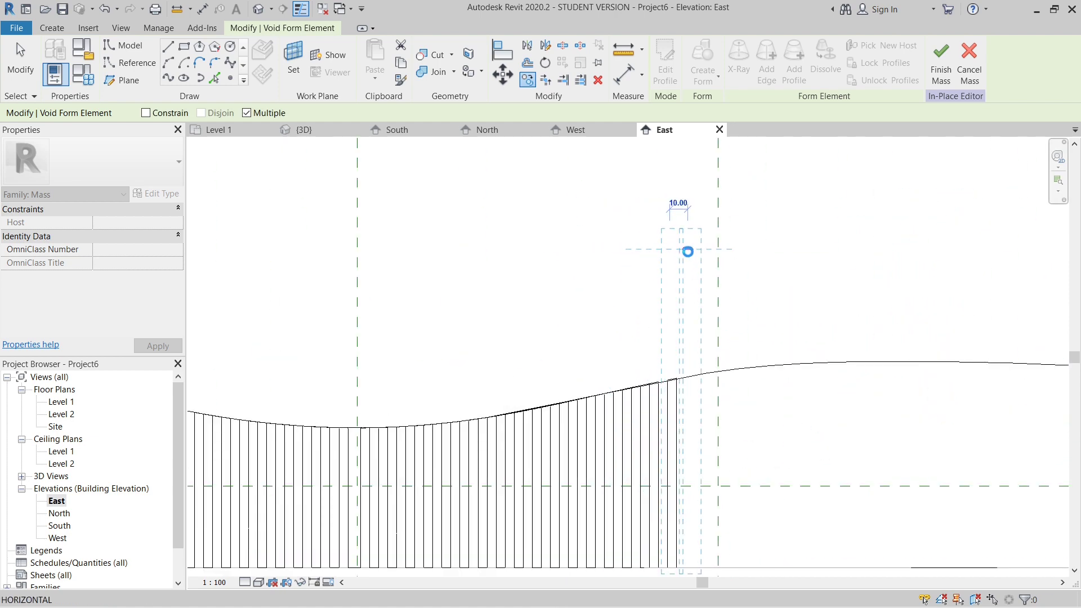
pyautogui.click(706, 248)
pyautogui.click(728, 248)
# - Place further void copies at about 10 spacing from the third reference plane to just past Reference Plane 4
pyautogui.click(746, 249)
pyautogui.click(770, 249)
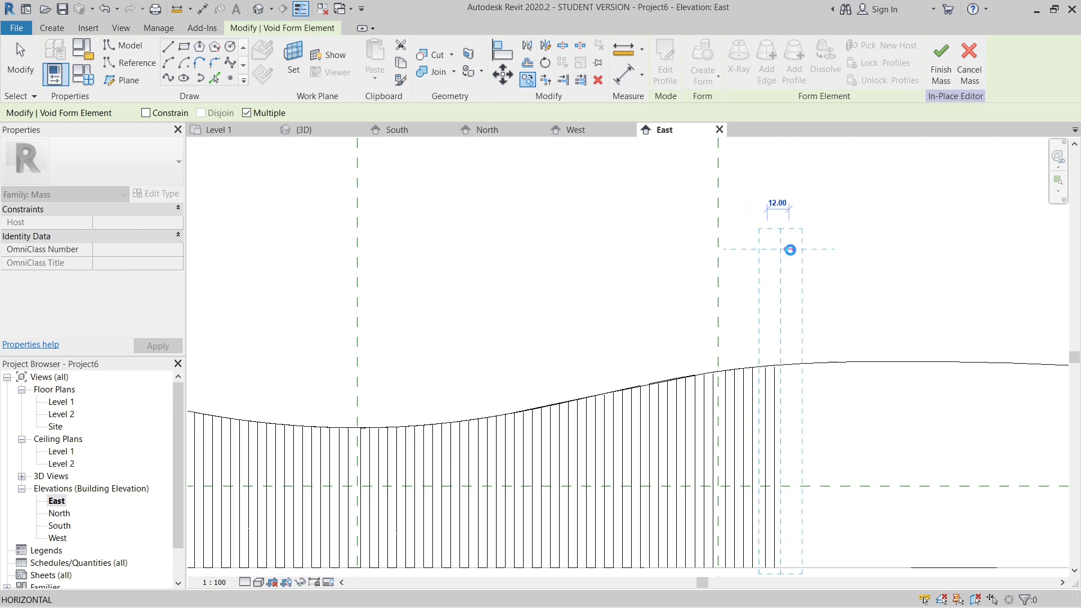
pyautogui.click(787, 249)
pyautogui.click(806, 248)
pyautogui.click(824, 249)
pyautogui.click(843, 249)
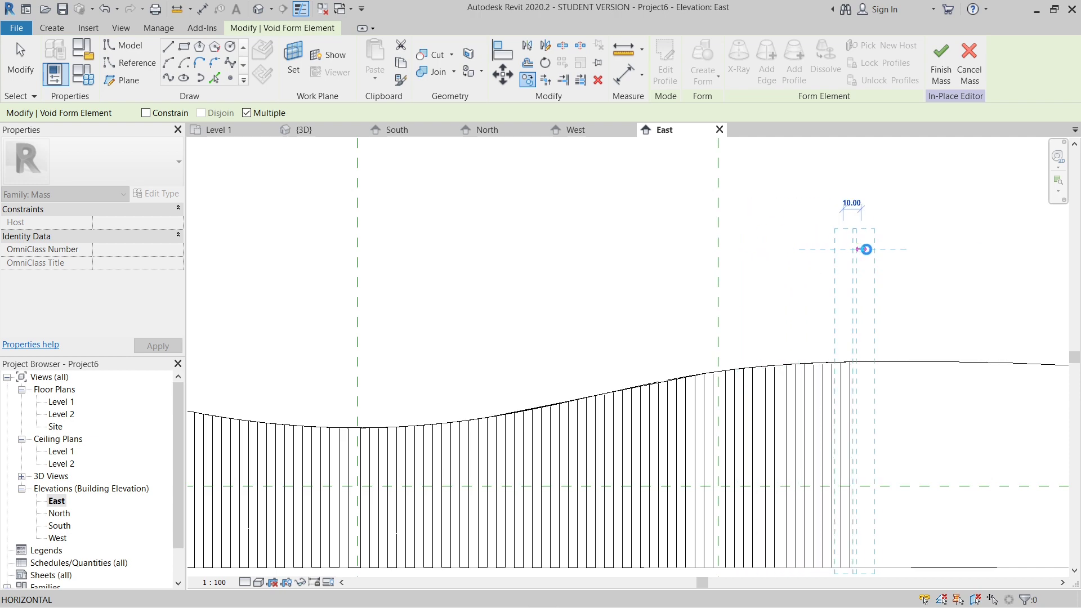
pyautogui.click(862, 250)
pyautogui.click(880, 250)
pyautogui.click(898, 250)
pyautogui.moveTo(916, 247); pyautogui.dragTo(626, 232, button='middle')
pyautogui.scroll(3, 625, 232)
pyautogui.click(651, 234)
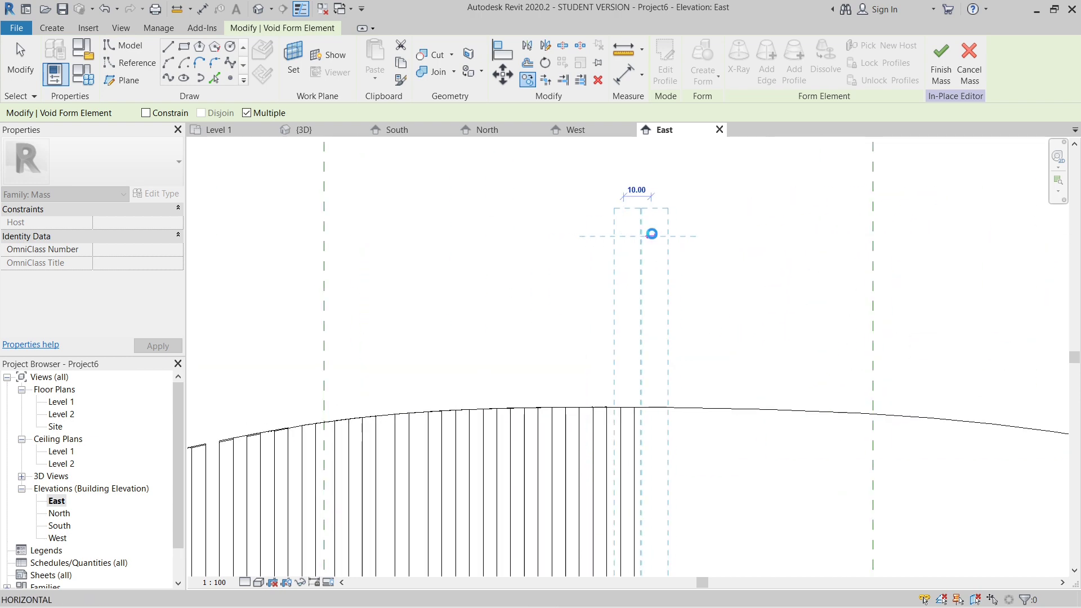
pyautogui.click(681, 235)
pyautogui.click(706, 235)
pyautogui.click(733, 236)
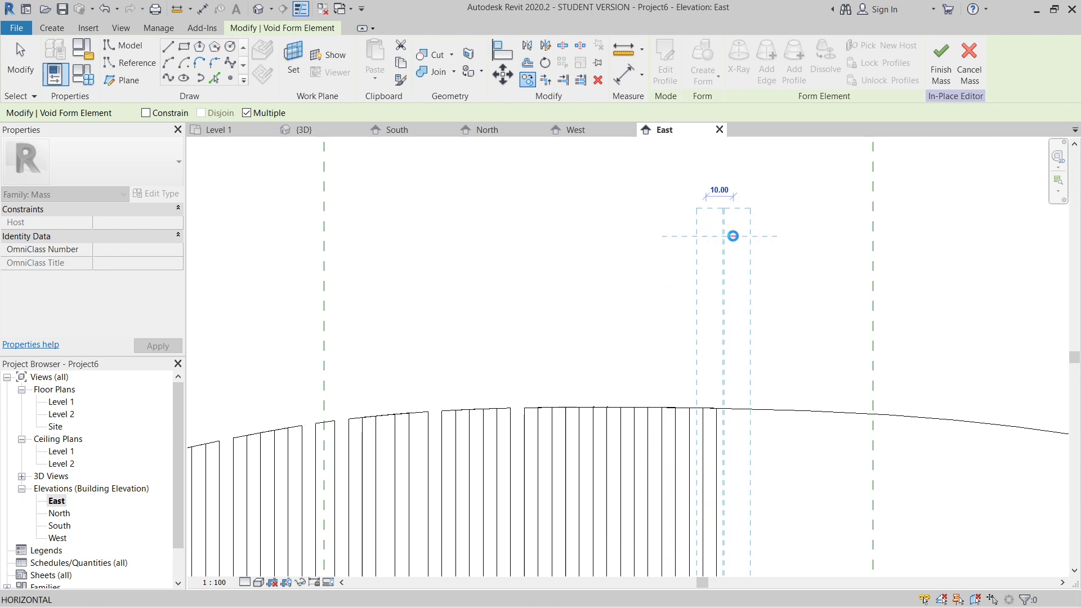
pyautogui.scroll(-4, 524, 326)
pyautogui.scroll(2, 628, 316)
pyautogui.click(575, 282)
pyautogui.click(591, 284)
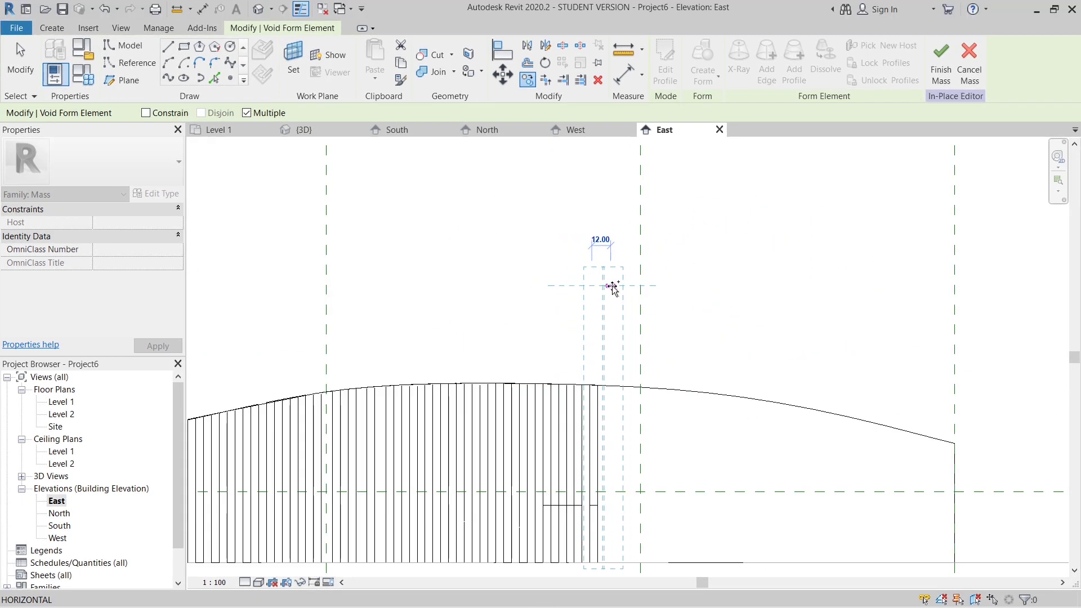
pyautogui.click(608, 287)
pyautogui.click(623, 283)
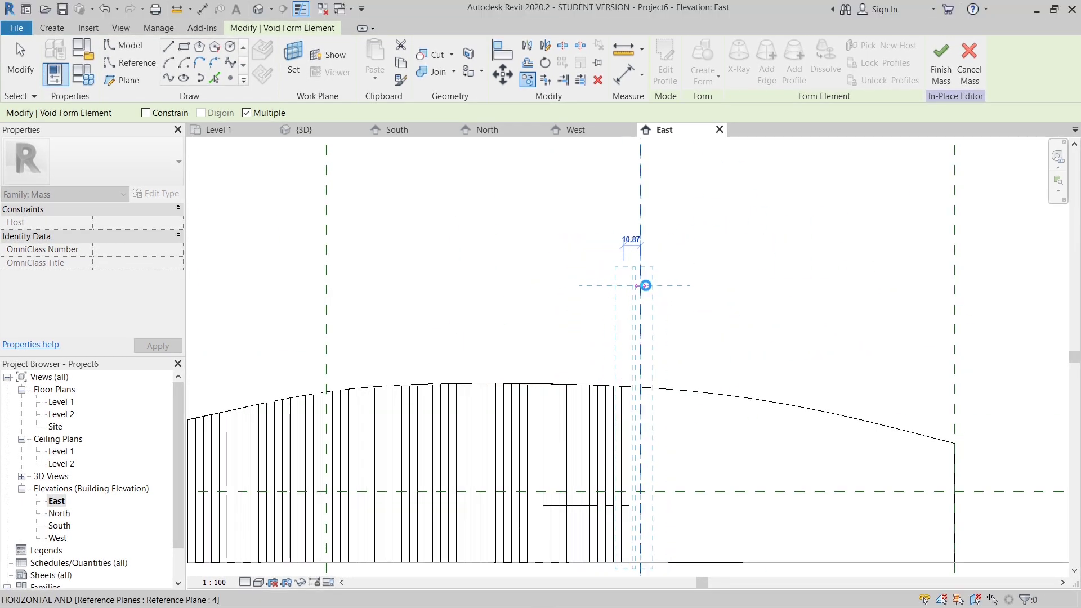
pyautogui.click(645, 285)
# - Place the remaining void copies at about 10 spacing from Reference Plane 4 to the seating form's far end, and finish copying
pyautogui.click(659, 287)
pyautogui.click(678, 286)
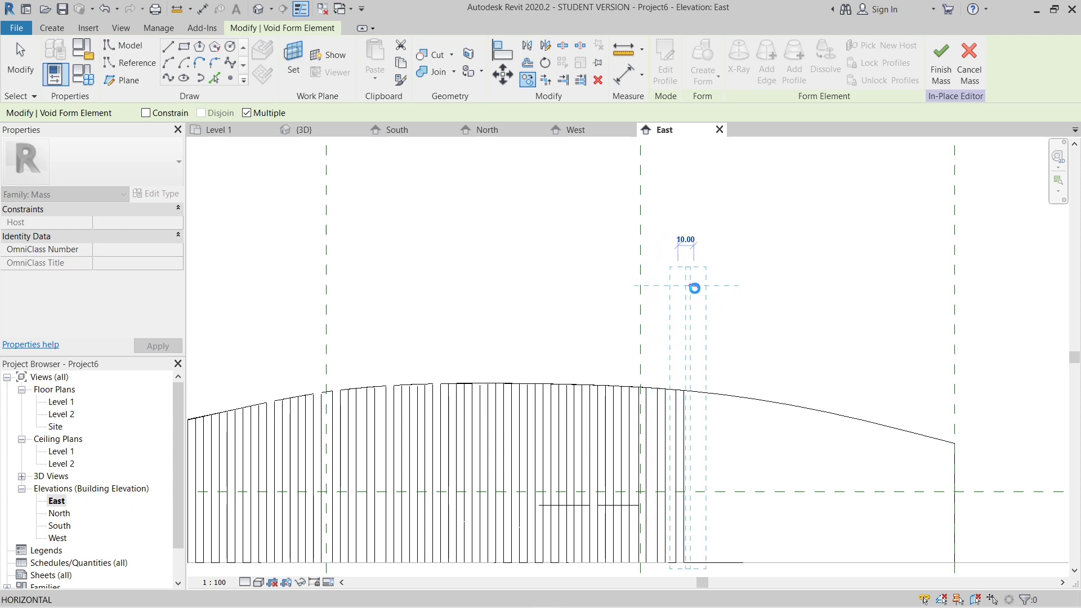
pyautogui.click(694, 286)
pyautogui.click(710, 286)
pyautogui.click(726, 286)
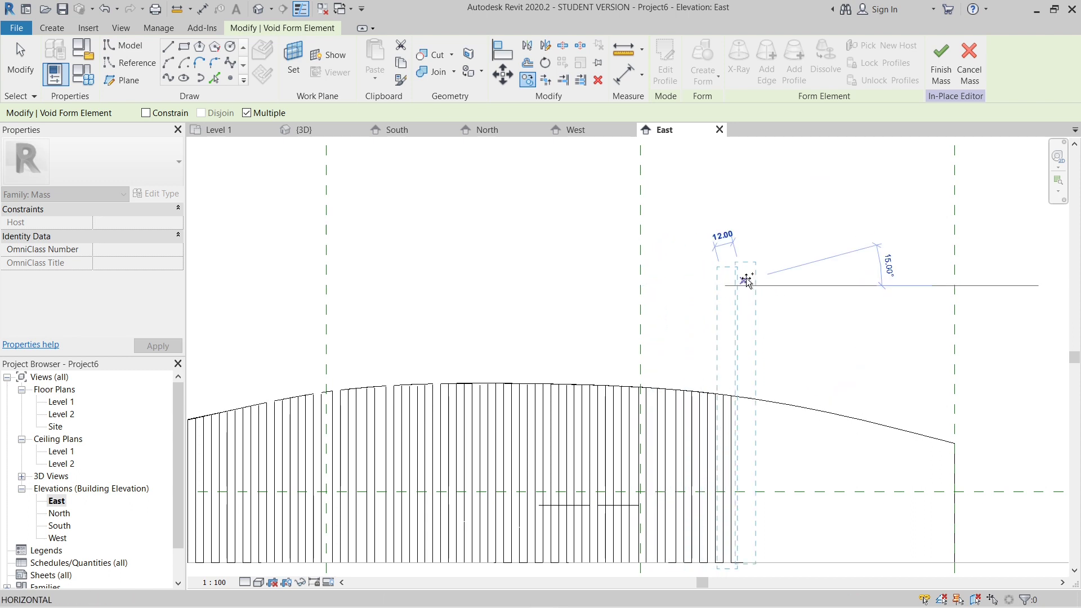
pyautogui.click(742, 284)
pyautogui.click(758, 284)
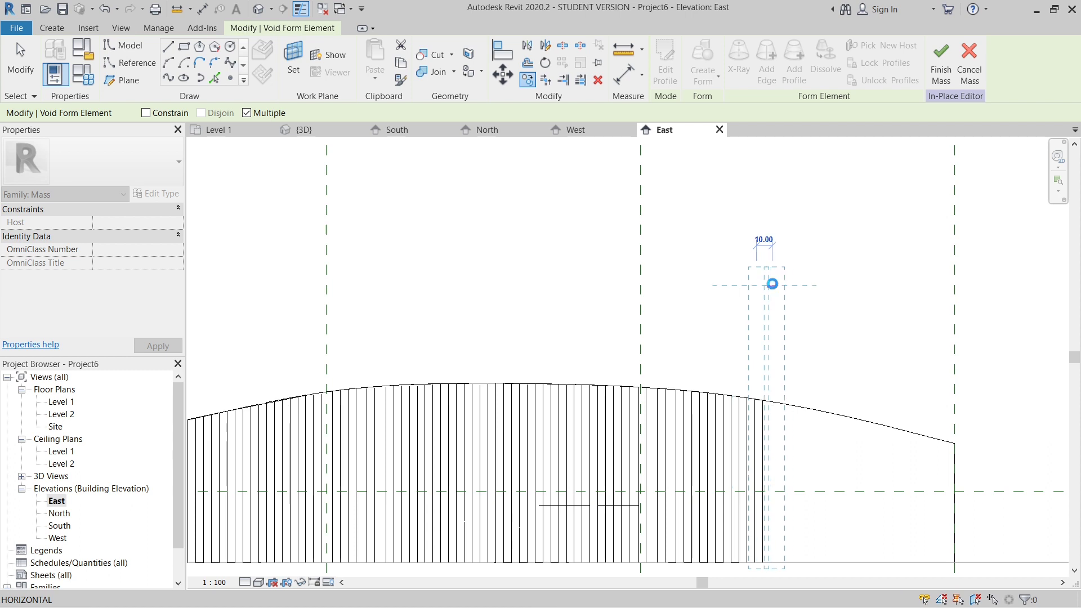
pyautogui.click(788, 284)
pyautogui.click(802, 286)
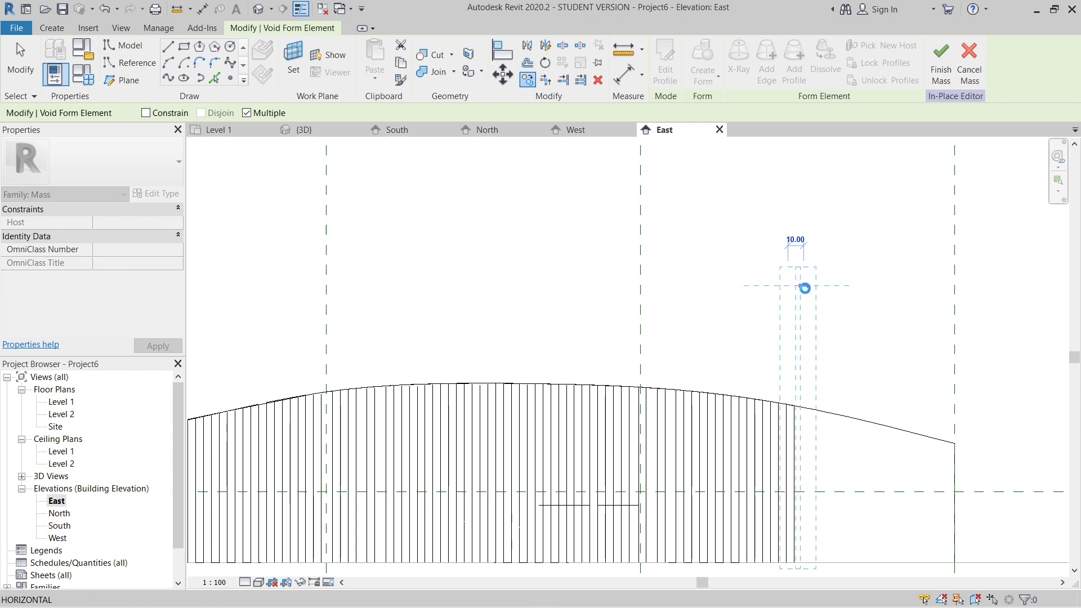
pyautogui.click(806, 287)
pyautogui.click(826, 286)
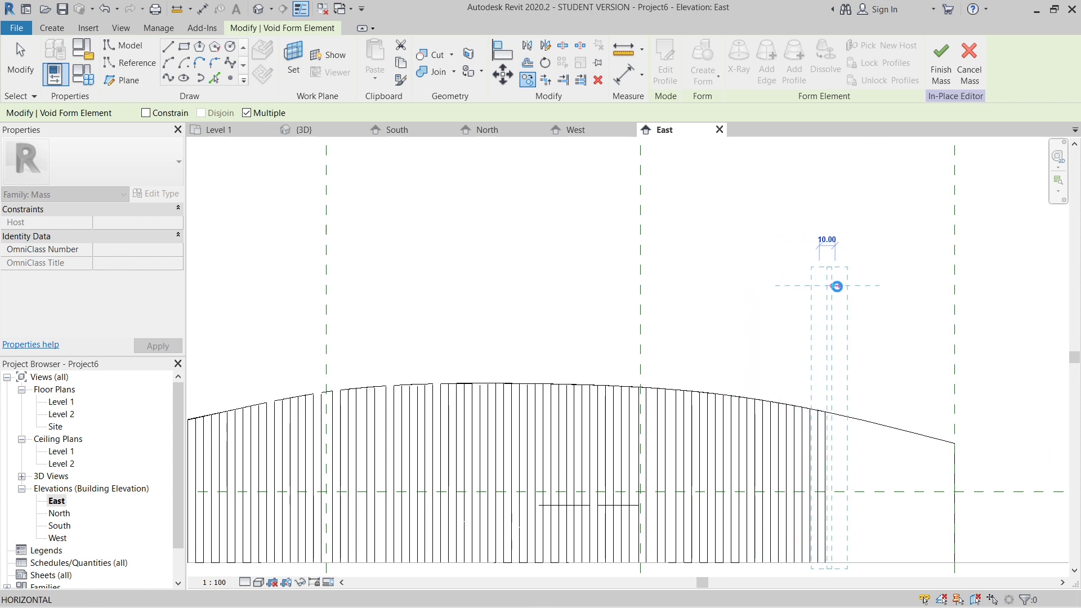
pyautogui.click(843, 286)
pyautogui.click(859, 286)
pyautogui.click(876, 285)
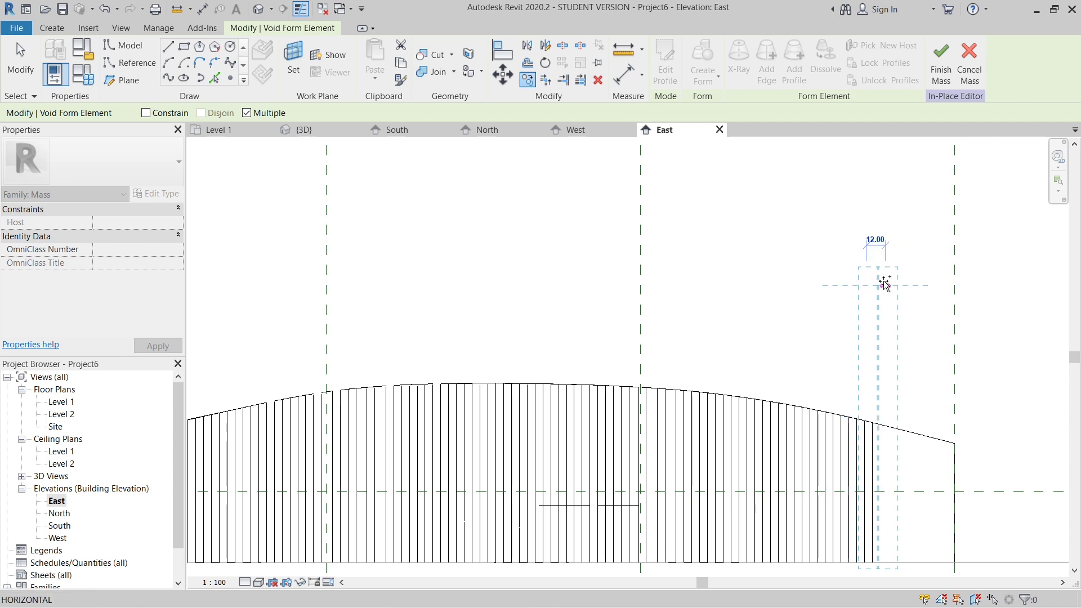
pyautogui.click(882, 285)
pyautogui.click(898, 286)
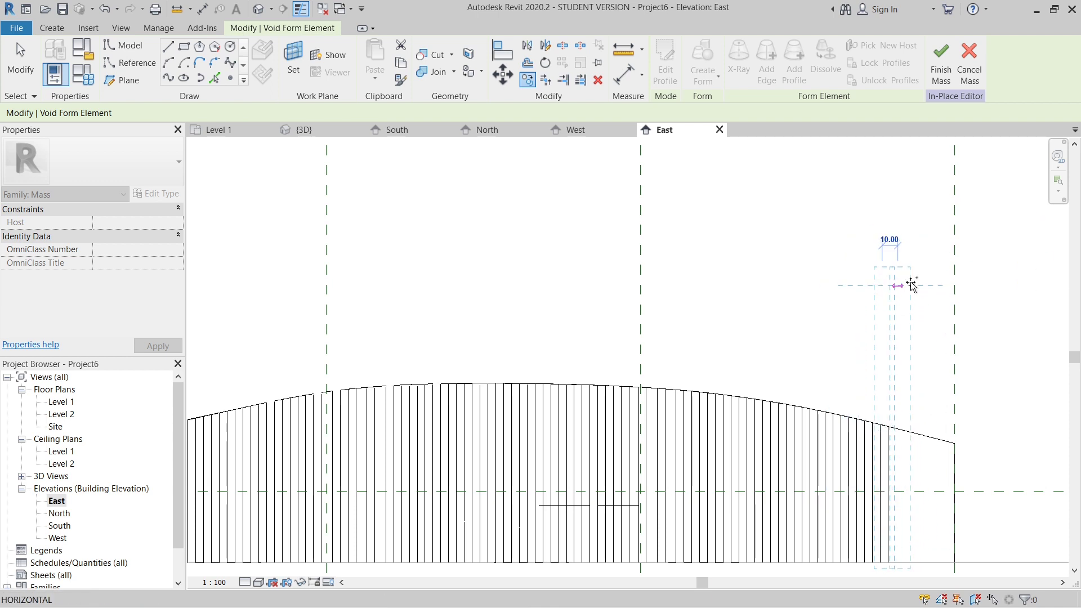
pyautogui.click(914, 284)
pyautogui.click(929, 282)
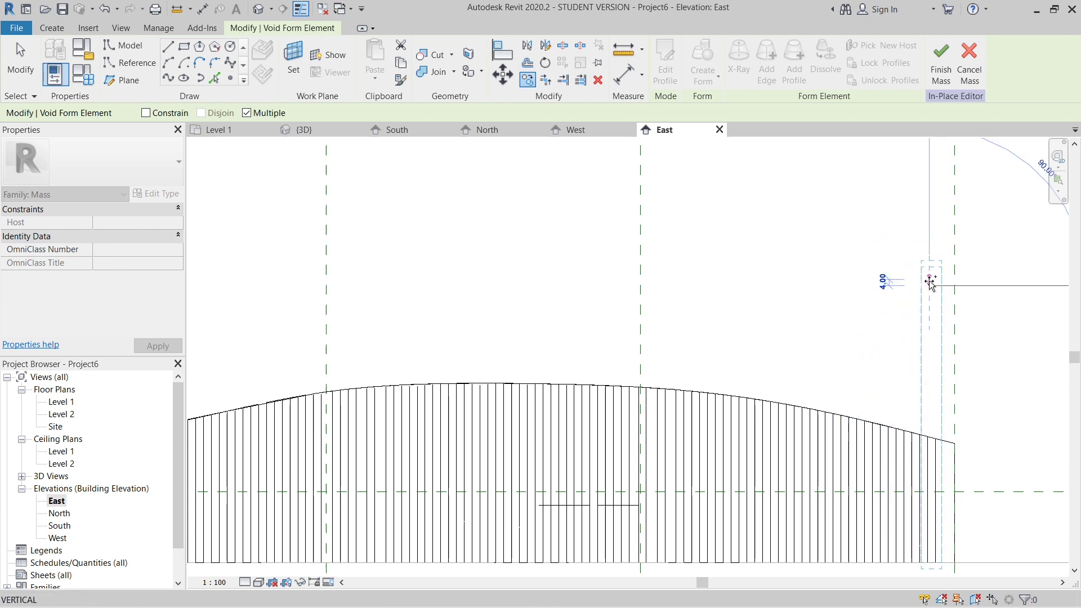
pyautogui.click(945, 281)
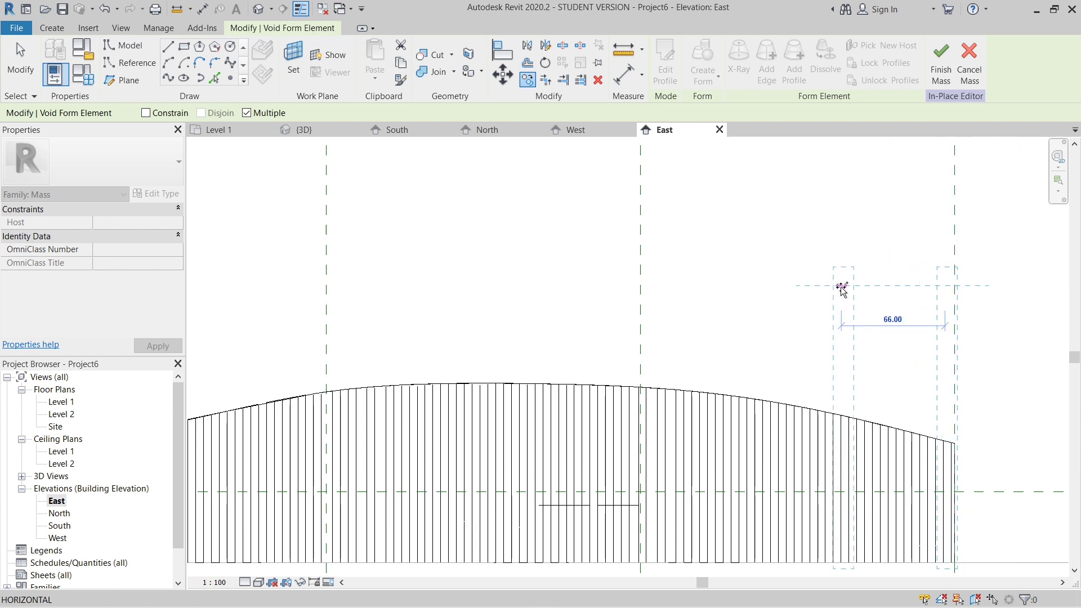
pyautogui.press('Escape')
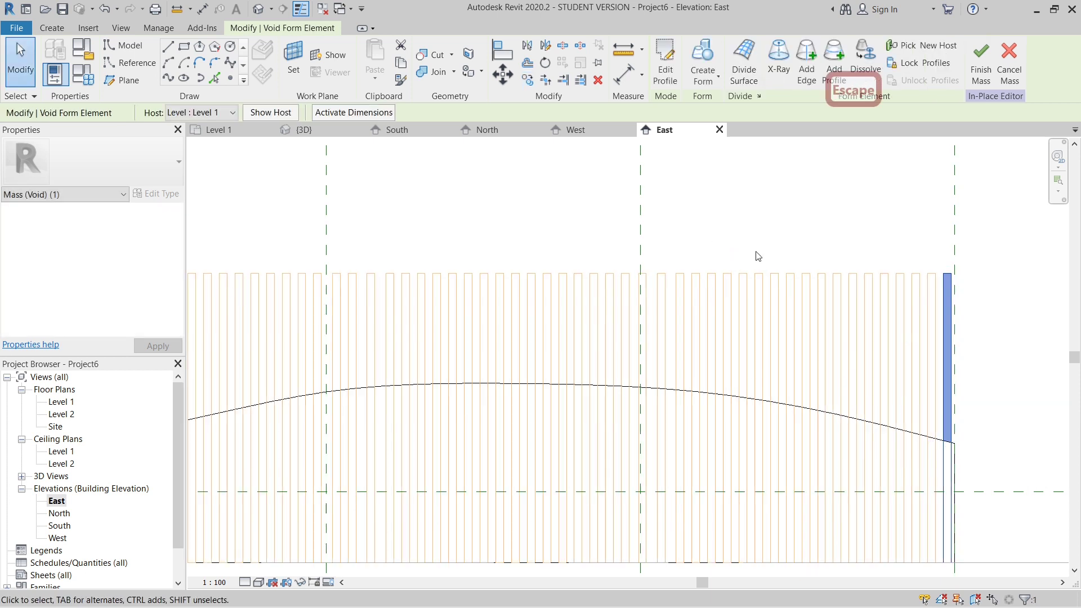
# - Open the default 3D view, clear the selection and examine the ribs of the sliced seating form from different angles
pyautogui.moveTo(721, 255); pyautogui.dragTo(775, 263, button='middle')
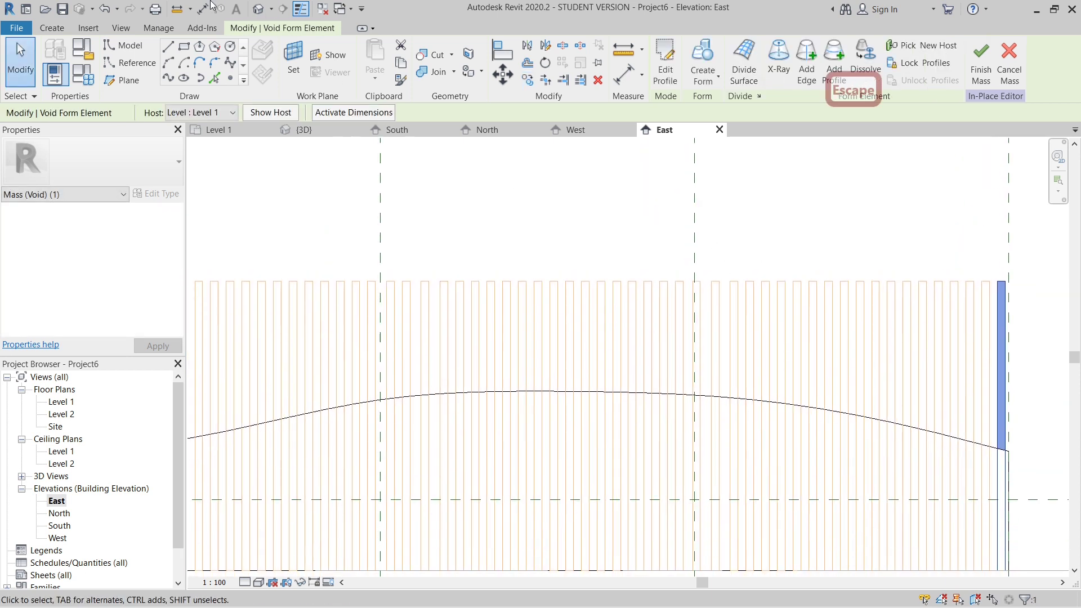
pyautogui.click(257, 9)
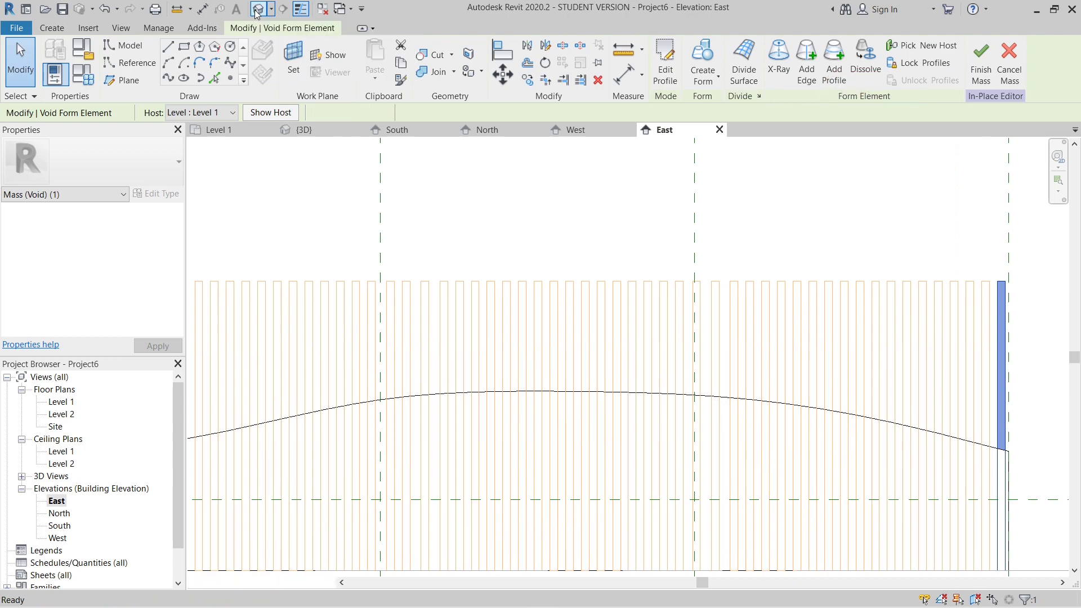
pyautogui.click(893, 430)
pyautogui.keyDown('shift'); pyautogui.moveTo(604, 389); pyautogui.dragTo(770, 488, button='middle'); pyautogui.keyUp('shift')
pyautogui.scroll(2, 442, 285)
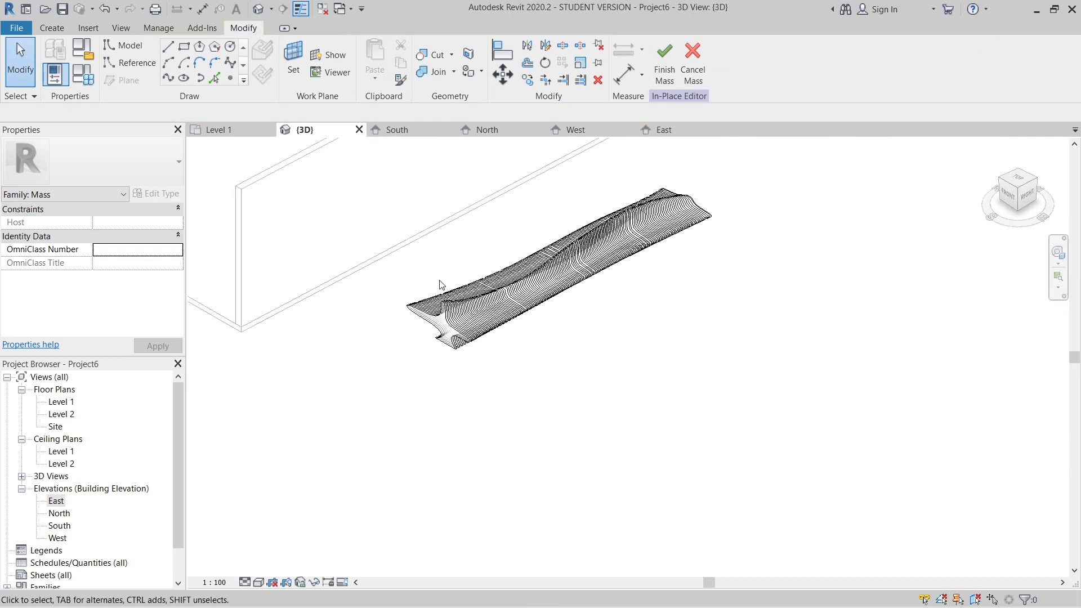
pyautogui.scroll(3, 596, 340)
pyautogui.scroll(-2, 618, 442)
pyautogui.scroll(-3, 664, 444)
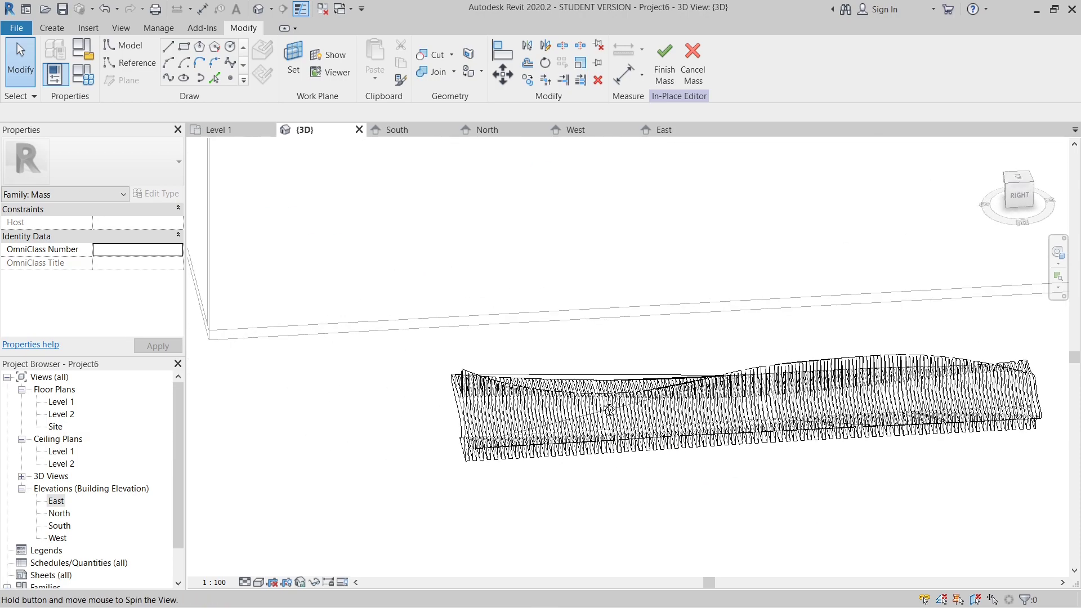
pyautogui.keyDown('shift'); pyautogui.moveTo(687, 483); pyautogui.dragTo(450, 448, button='middle'); pyautogui.keyUp('shift')
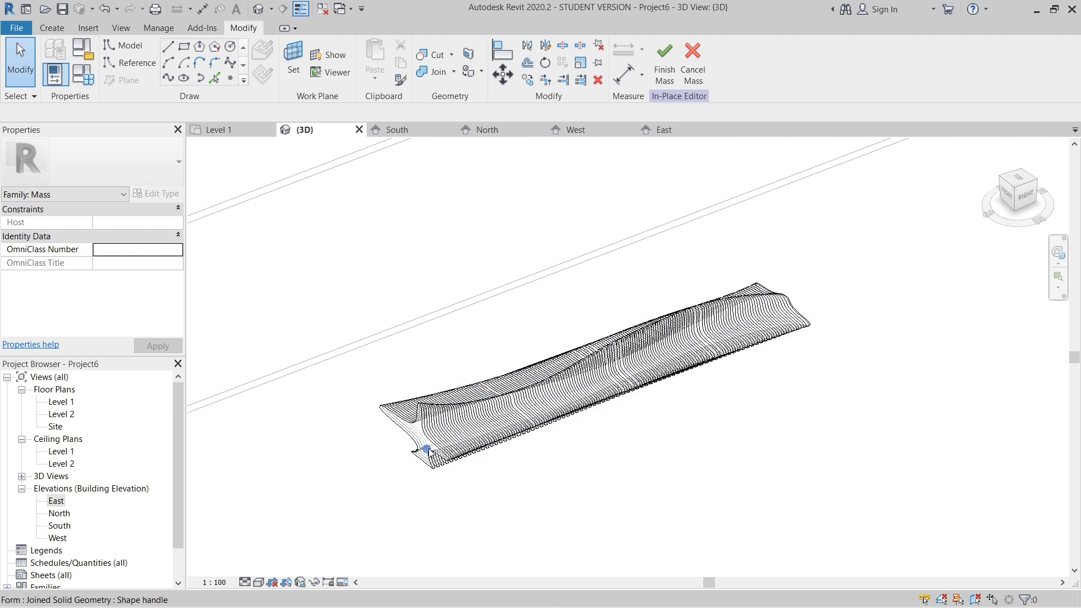
# - Select the ribbed seating form, open the material choice for it and search the materials for "wood"
pyautogui.click(441, 471)
pyautogui.click(440, 474)
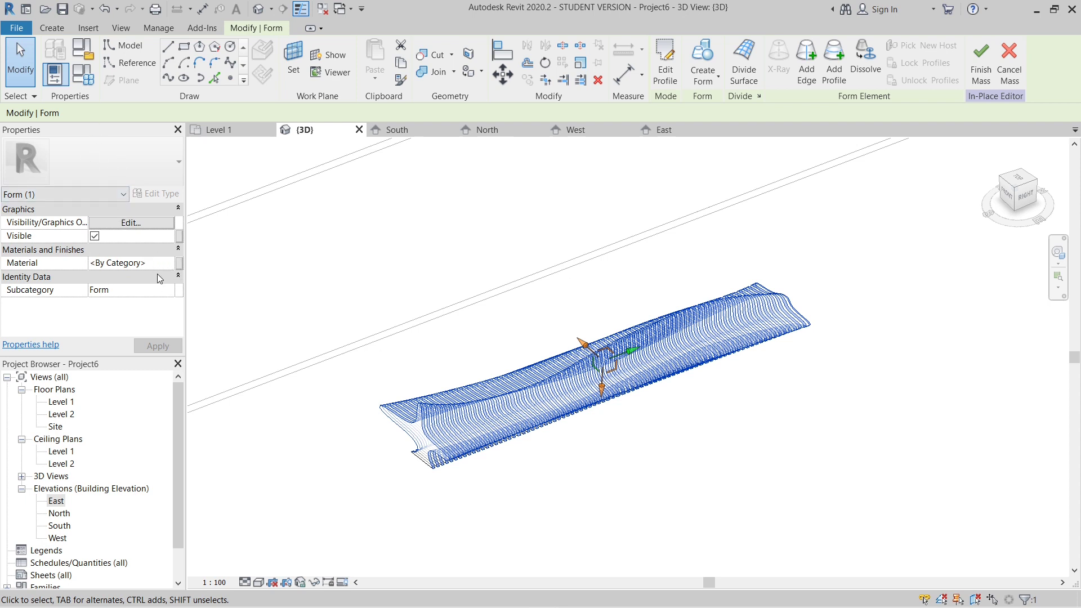
pyautogui.click(172, 265)
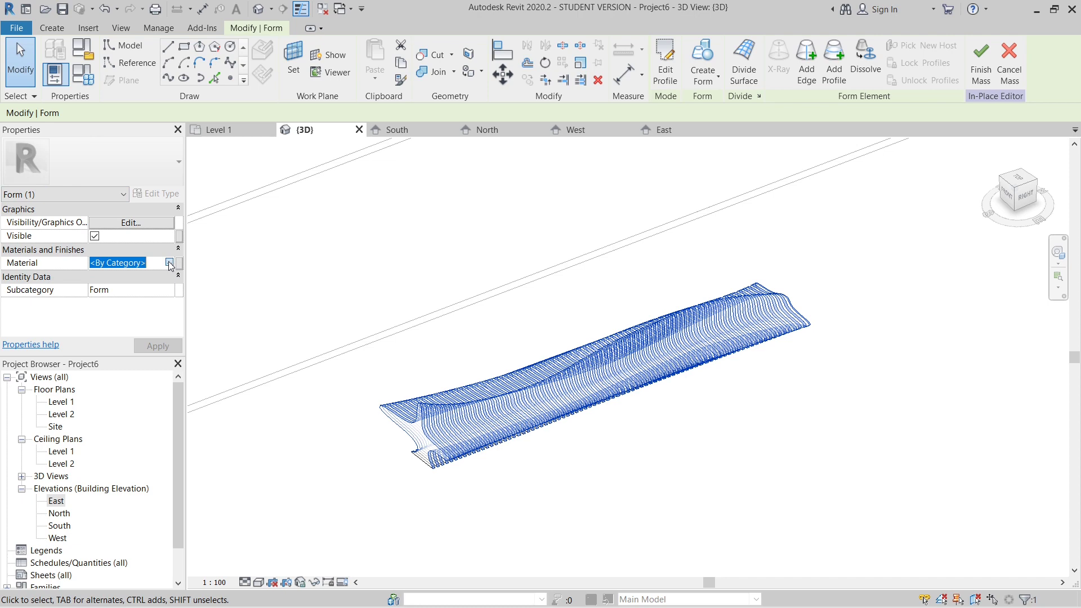
pyautogui.click(169, 262)
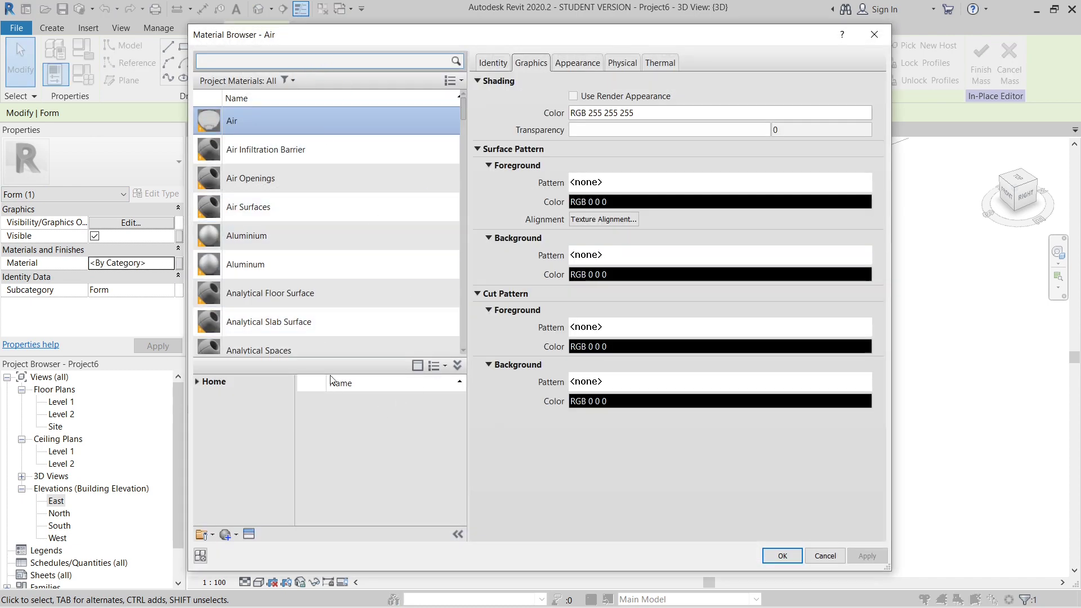
pyautogui.click(309, 59)
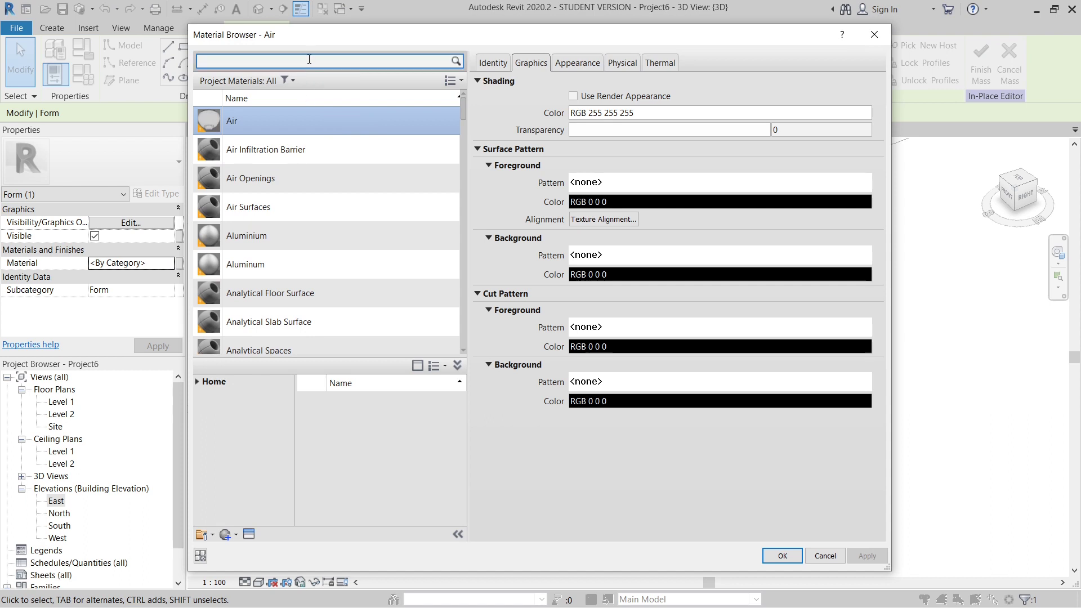
pyautogui.write('wood')
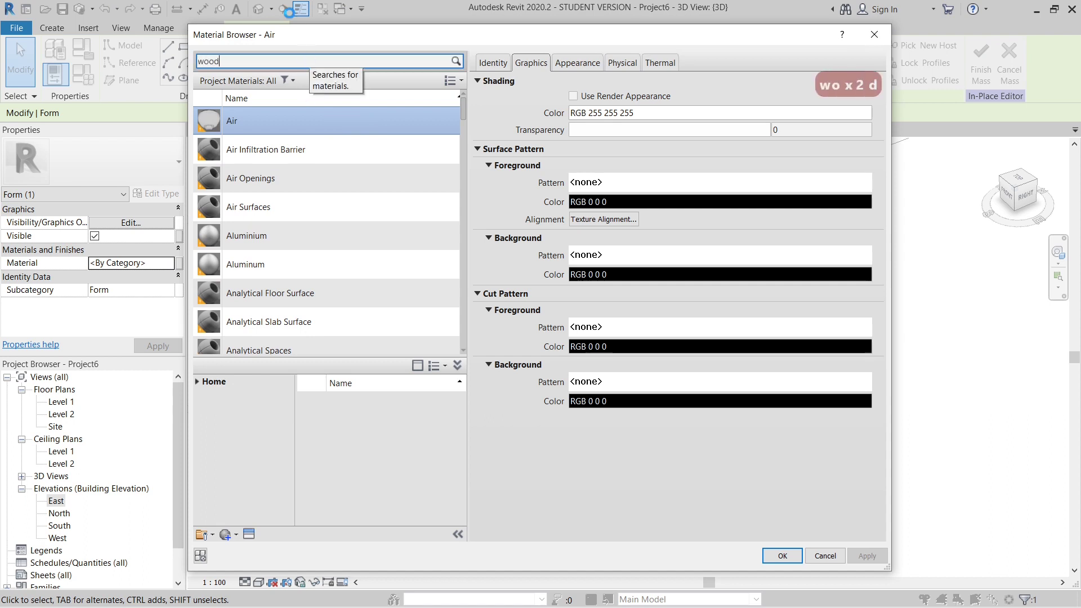
# - Add the lighter Cherry wood from the library to the project materials and select it there
pyautogui.scroll(-1, 365, 338)
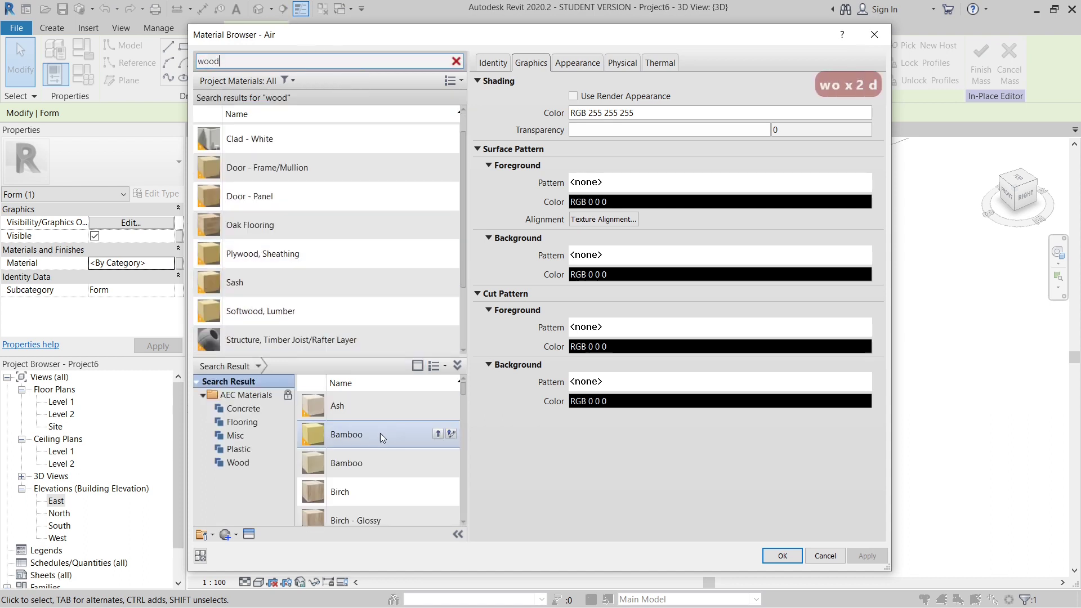
pyautogui.scroll(-2, 373, 450)
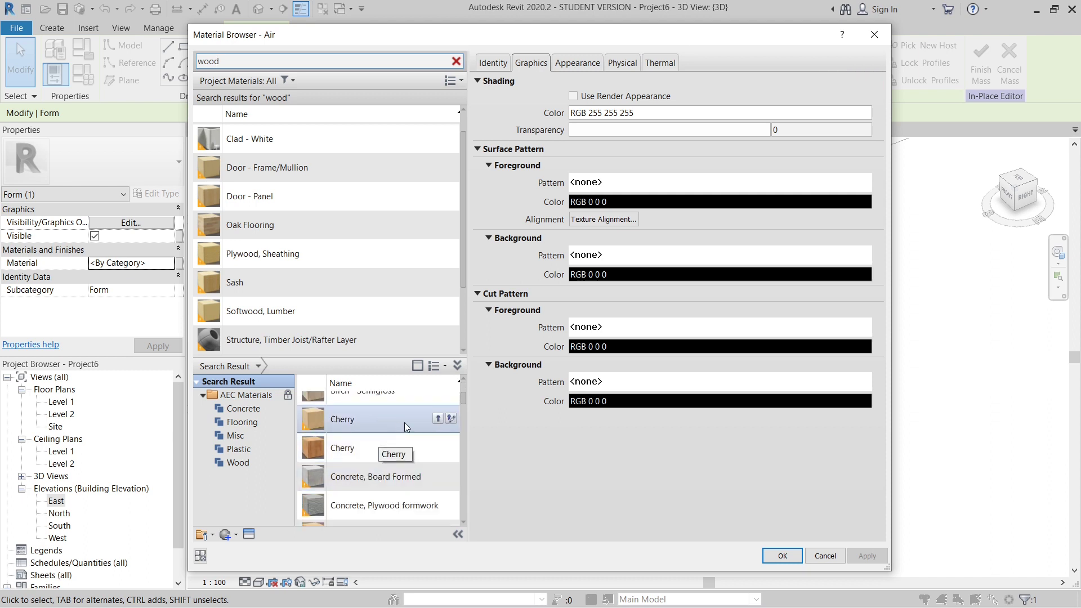
pyautogui.click(438, 419)
pyautogui.scroll(-2, 369, 345)
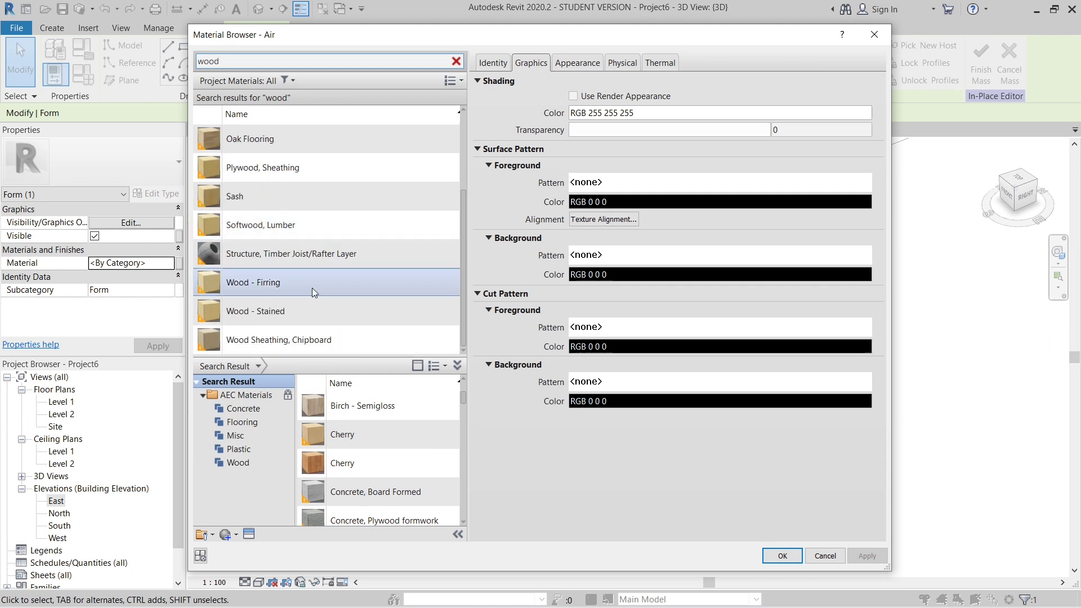
pyautogui.scroll(2, 312, 288)
pyautogui.click(253, 131)
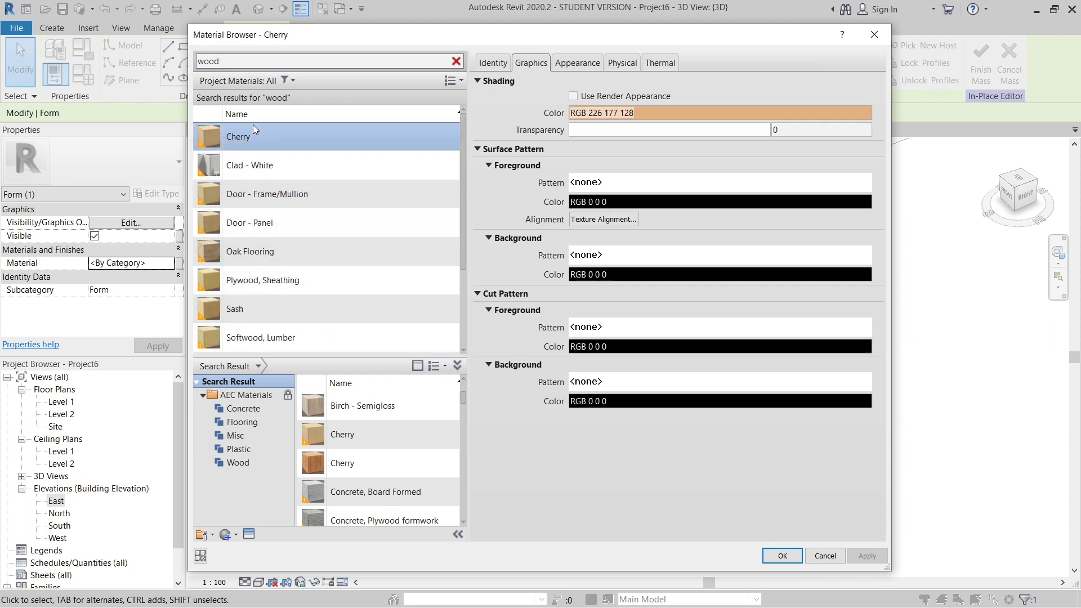
# - Compare the enlarged appearance preview of the project's Cherry material with that of the darker library Cherry
pyautogui.click(591, 65)
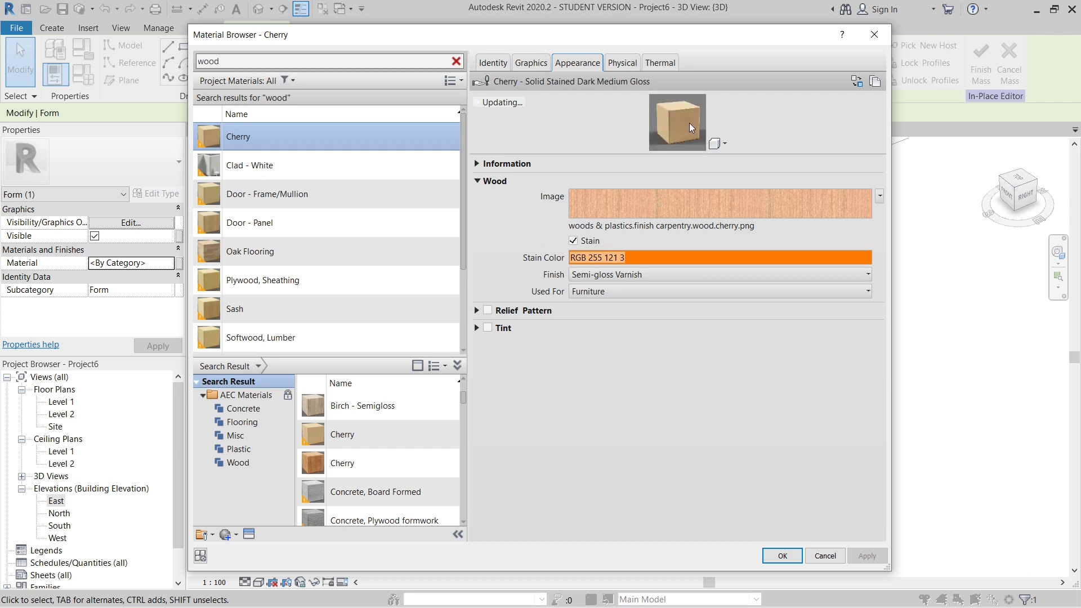
pyautogui.moveTo(740, 153); pyautogui.dragTo(742, 289)
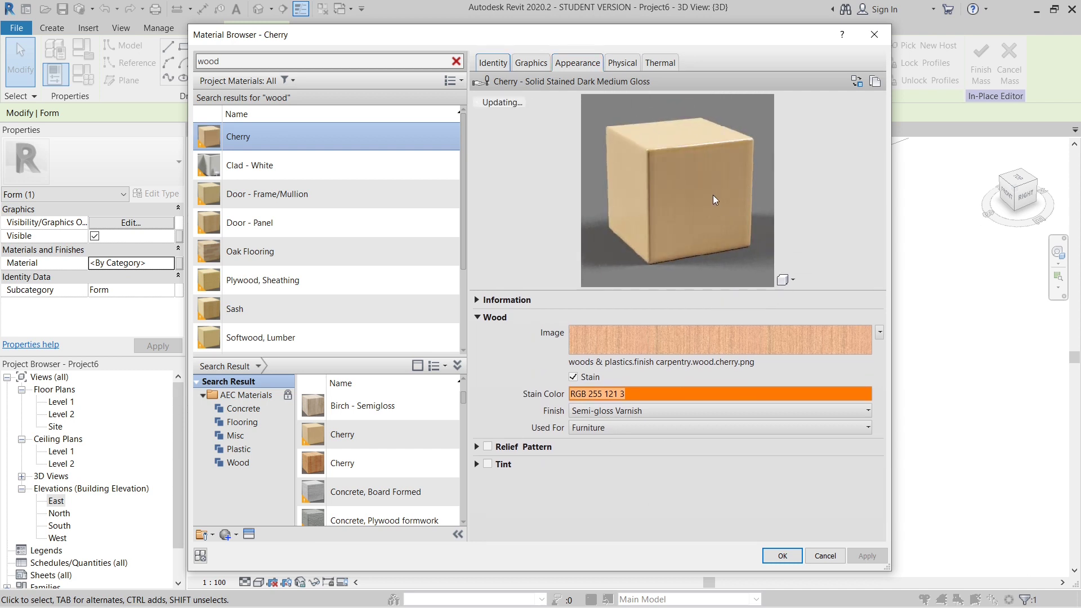
pyautogui.scroll(-1, 286, 299)
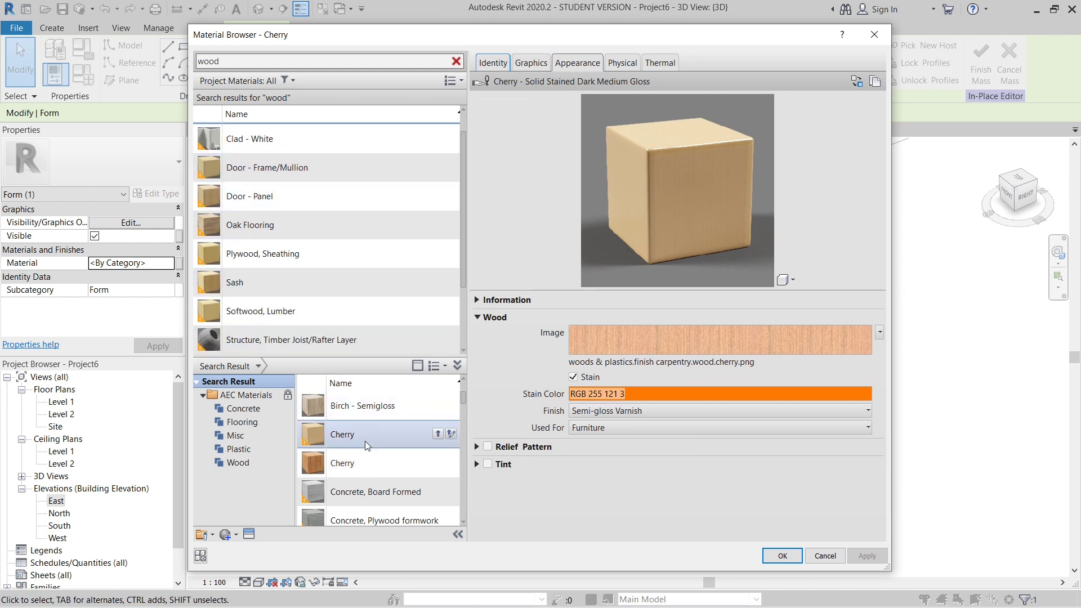
pyautogui.click(389, 462)
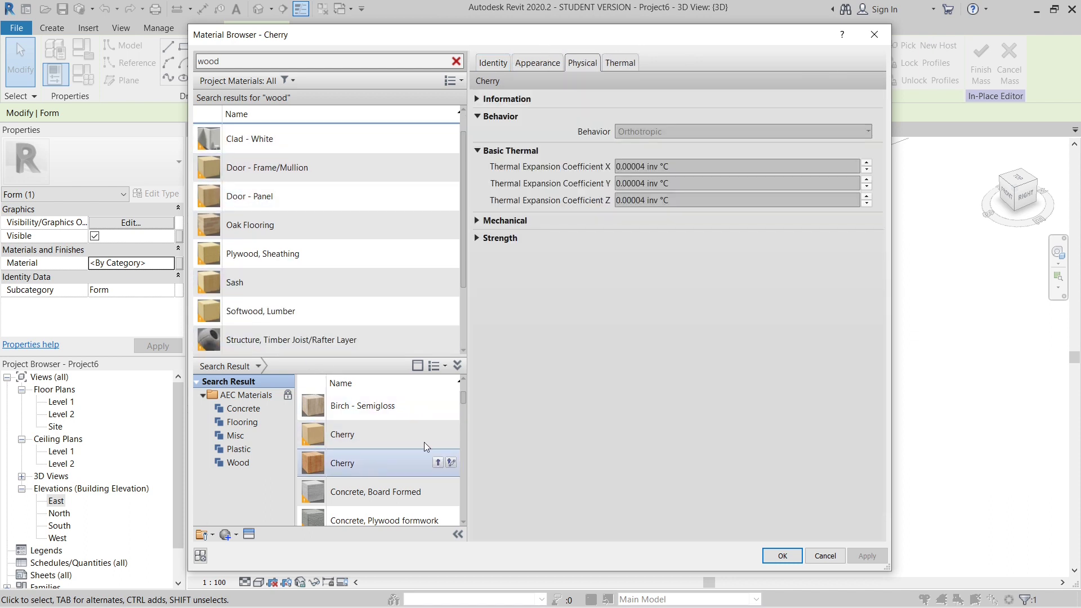
pyautogui.click(551, 63)
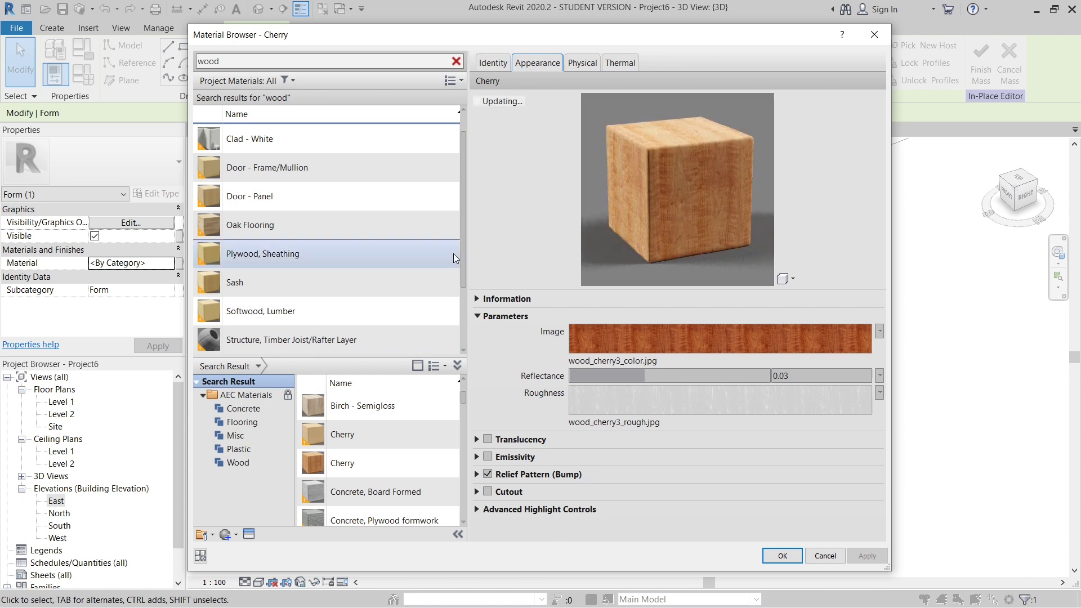
pyautogui.scroll(1, 315, 130)
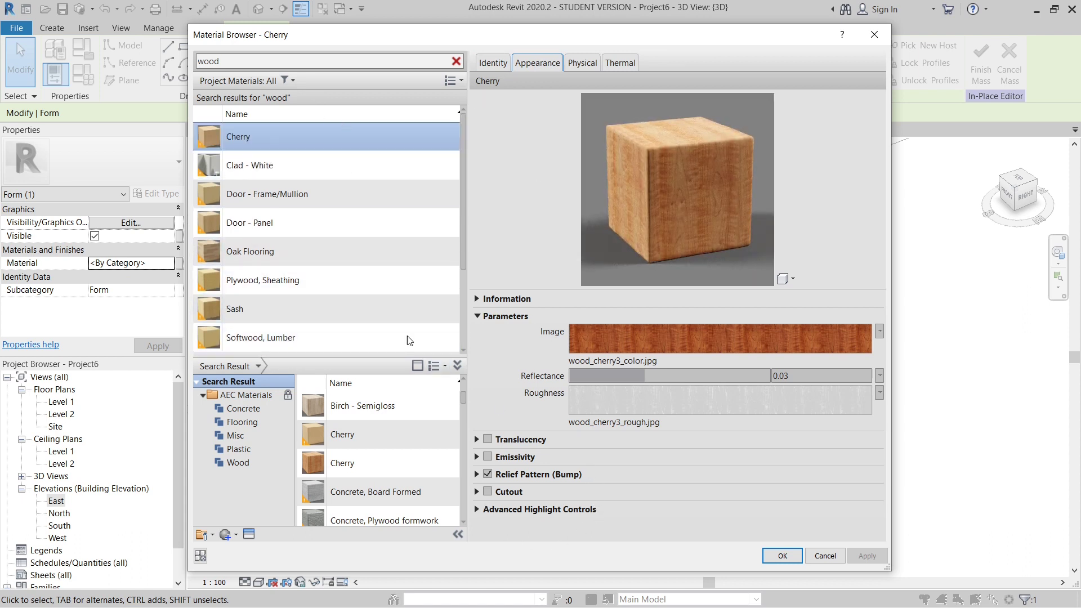
pyautogui.scroll(-1, 407, 336)
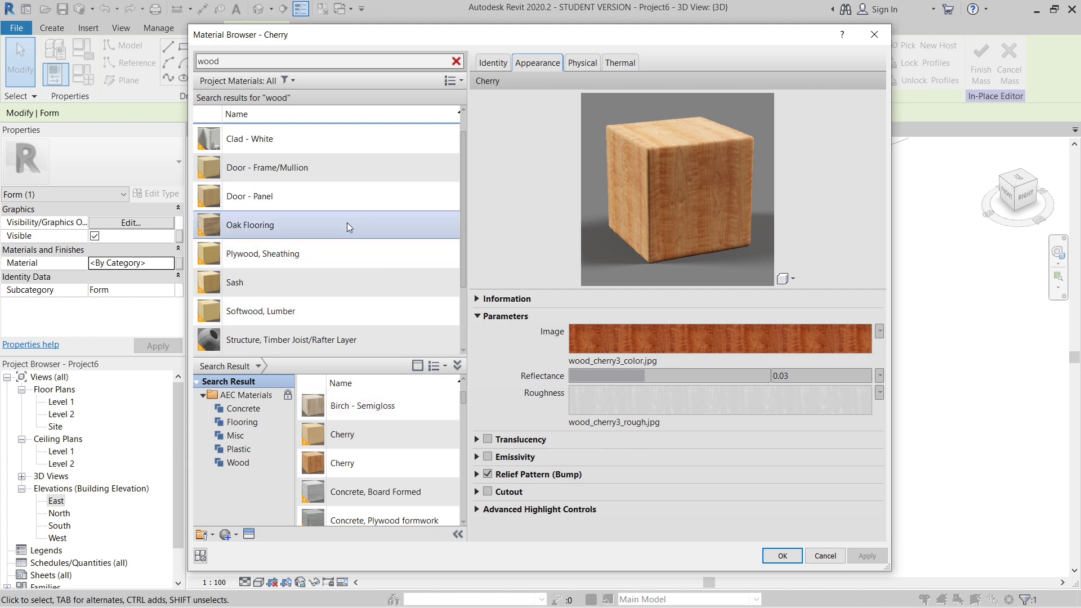
pyautogui.scroll(1, 307, 299)
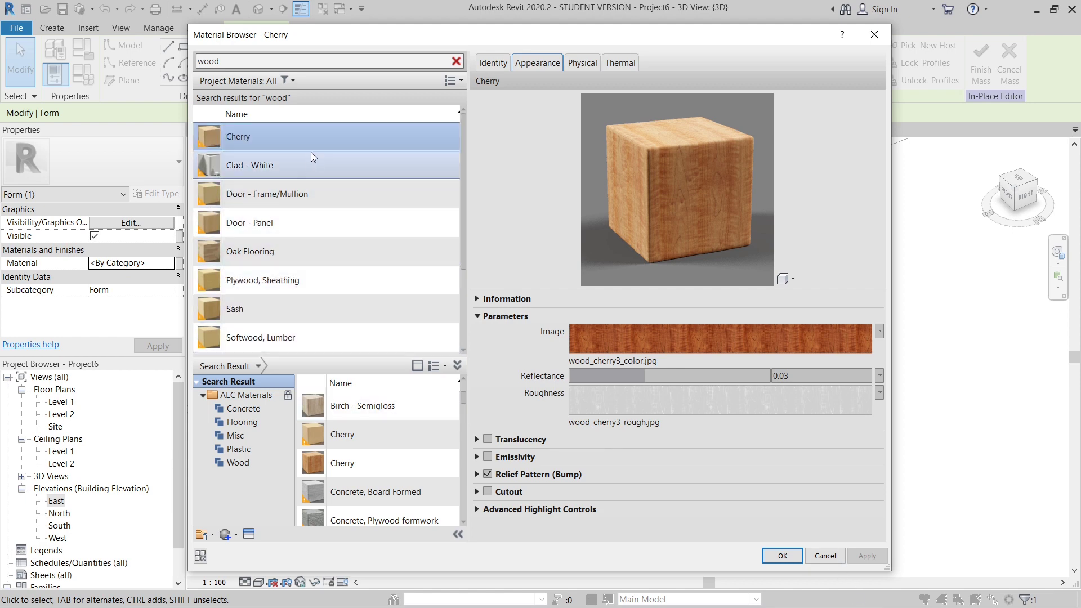
# - Assign the project's Cherry material to the seating form and clear the selection
pyautogui.click(310, 137)
pyautogui.click(579, 65)
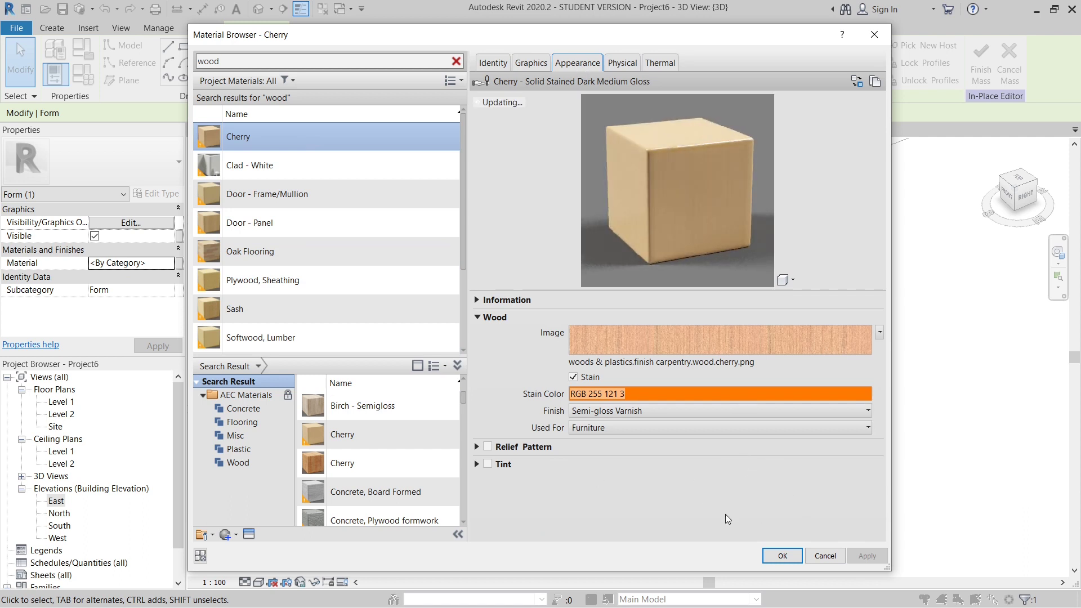
pyautogui.scroll(-1, 343, 232)
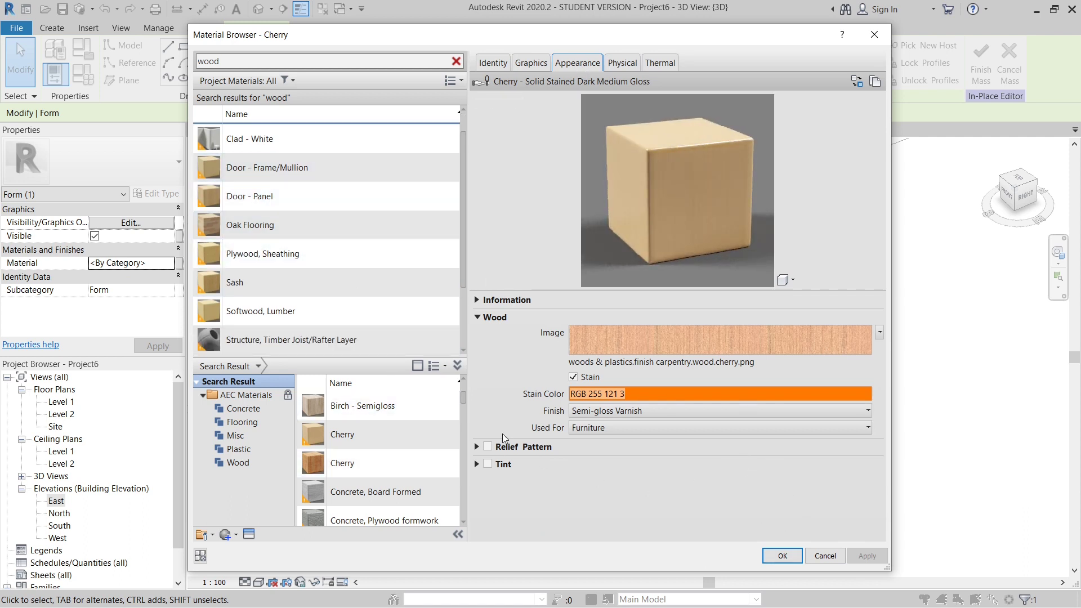
pyautogui.scroll(1, 316, 281)
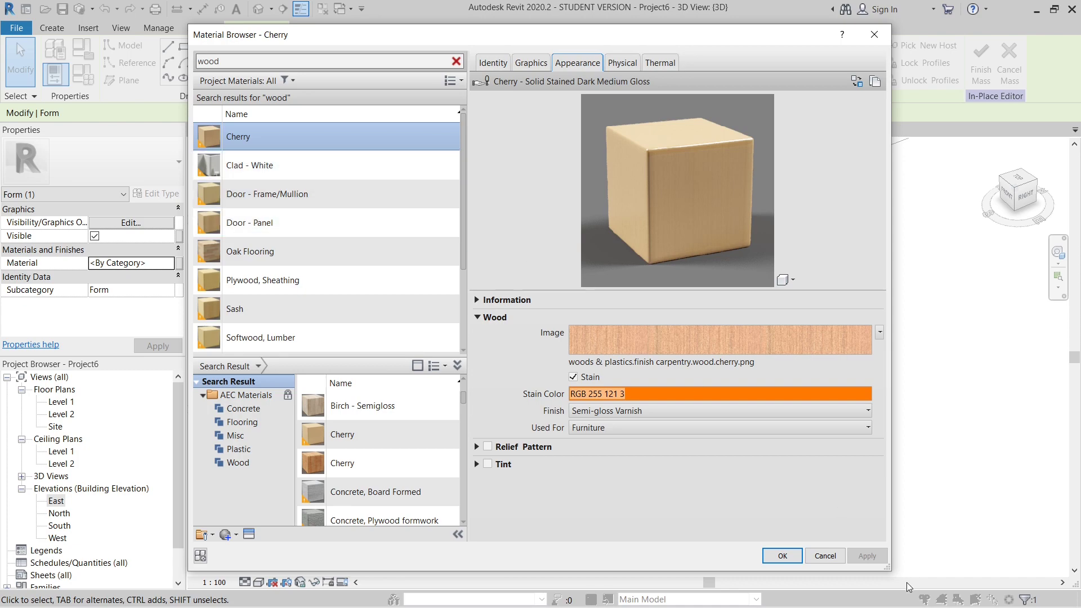
pyautogui.click(782, 556)
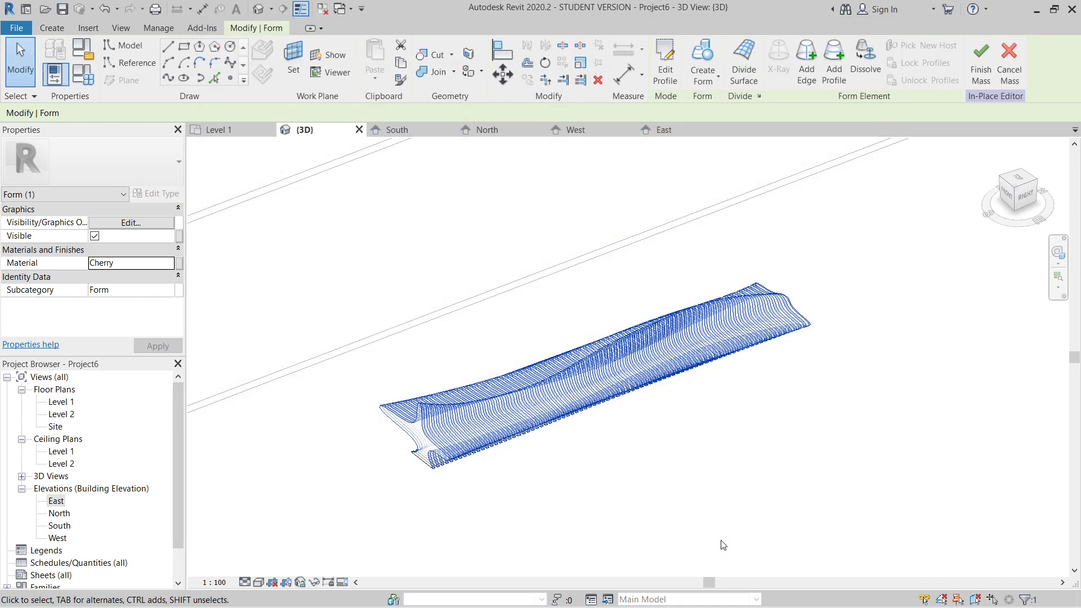
pyautogui.click(583, 469)
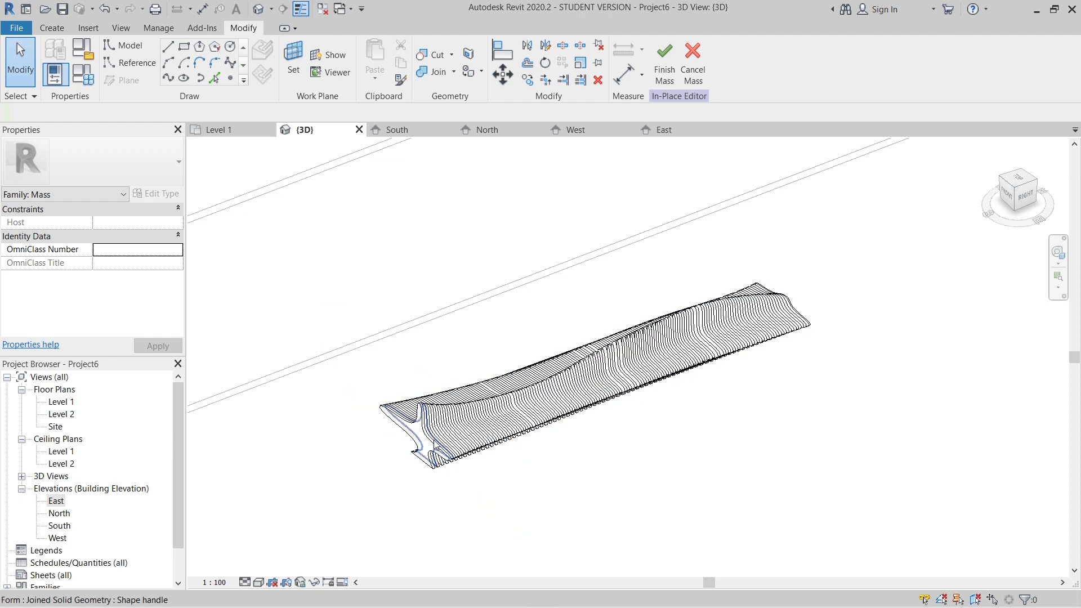
# - Select the seating form's whole joined solid geometry and finish the in-place mass
pyautogui.press('Tab')
pyautogui.press('Tab')
pyautogui.press('Tab')
pyautogui.press('Tab')
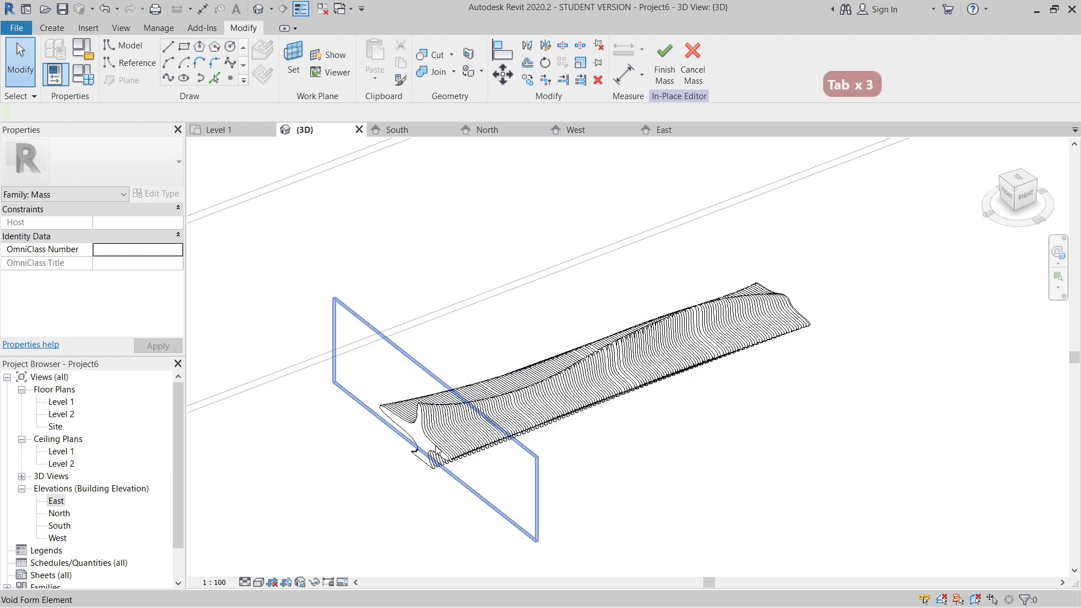
pyautogui.click(432, 471)
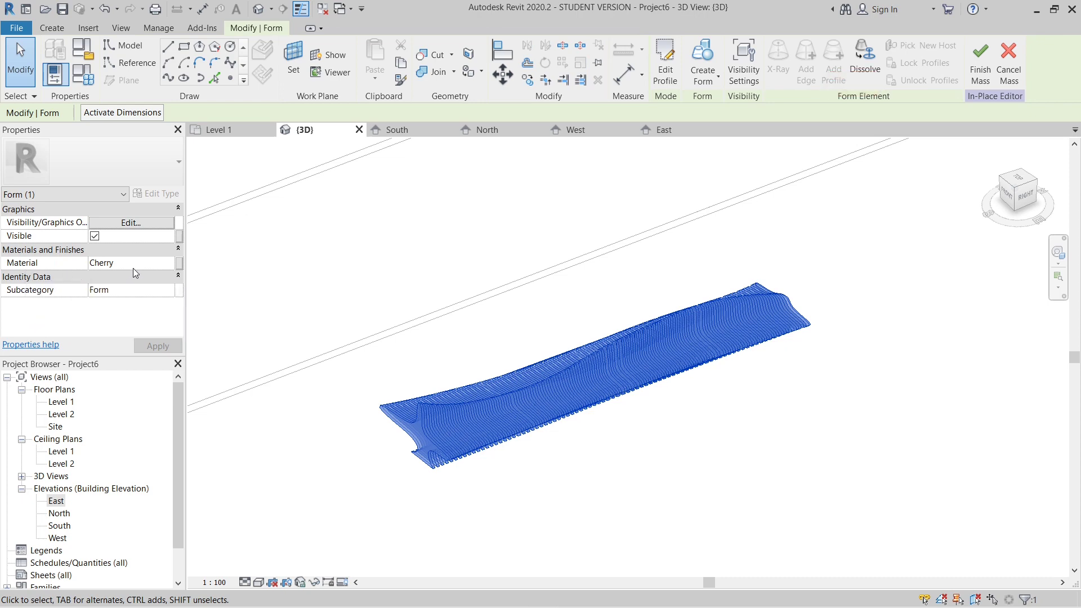
pyautogui.click(980, 73)
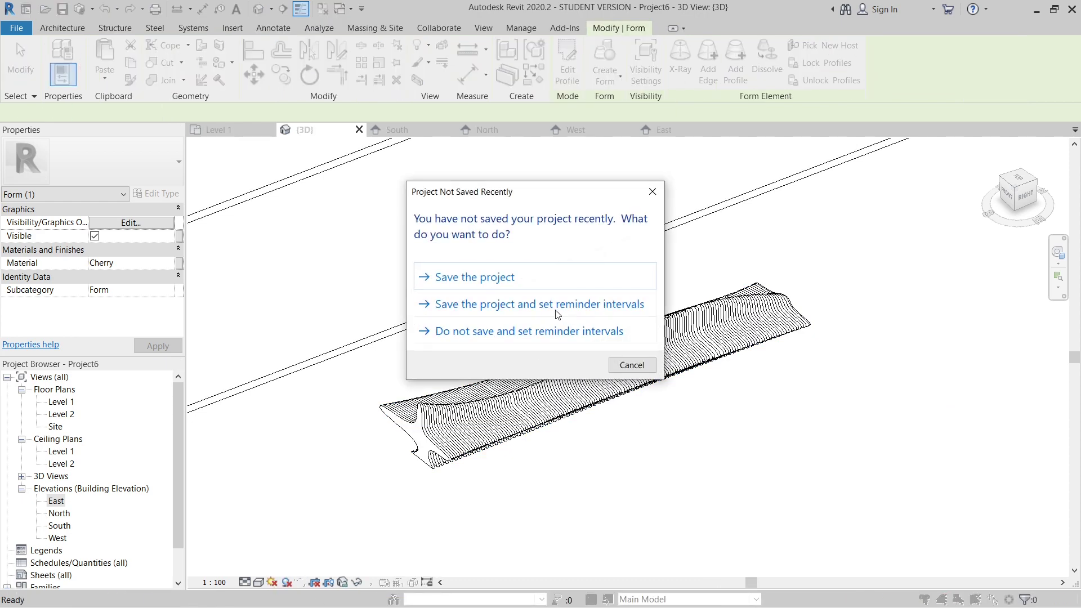
# - Save the project to the Desktop as "organic seating"
pyautogui.click(485, 277)
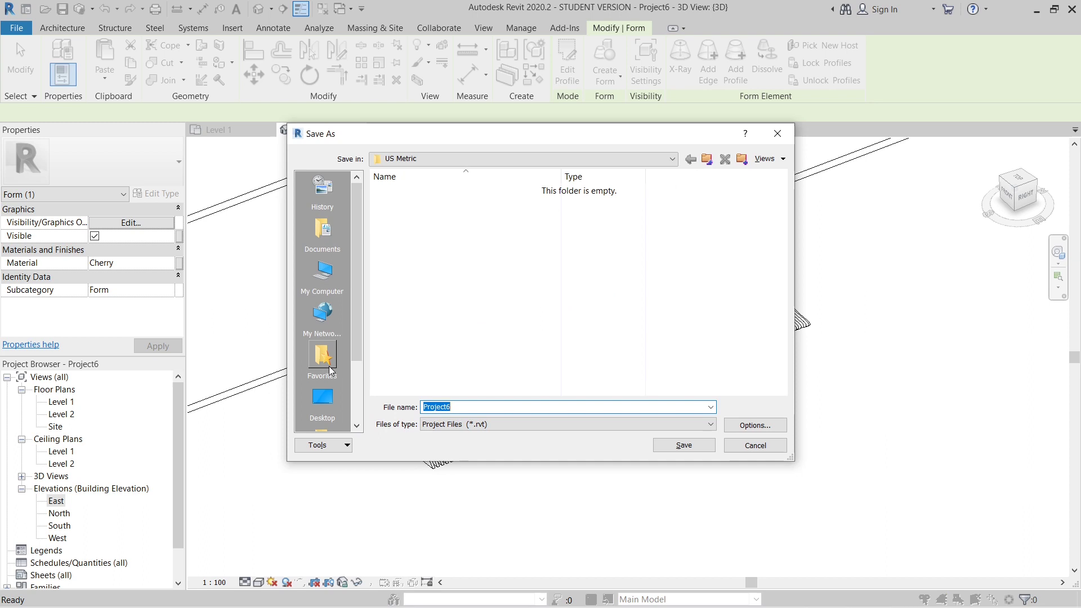
pyautogui.click(322, 398)
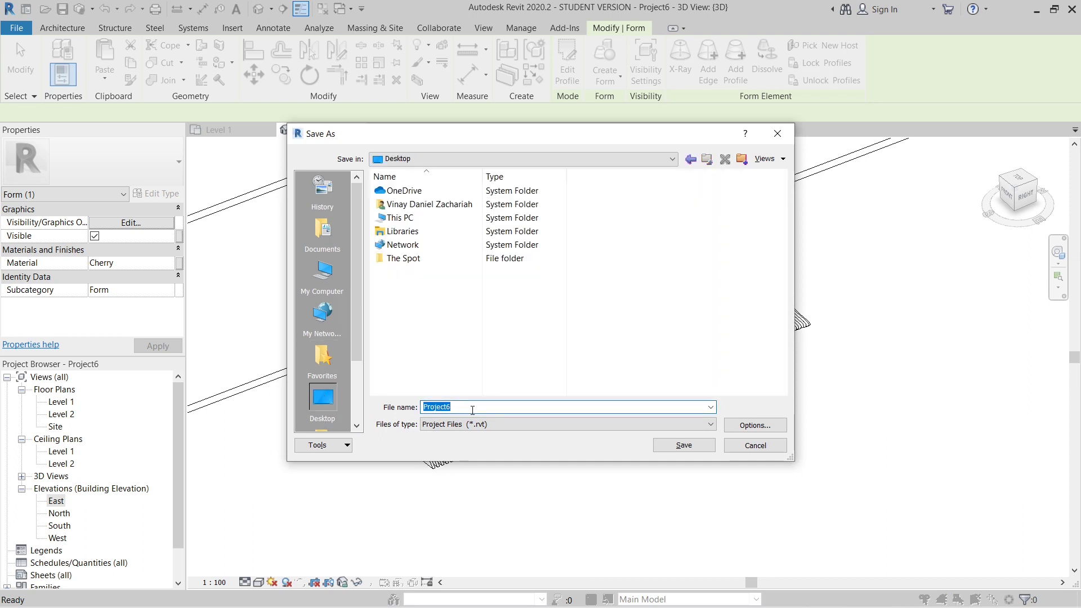
pyautogui.press('BackSpace')
pyautogui.write('organic seating')
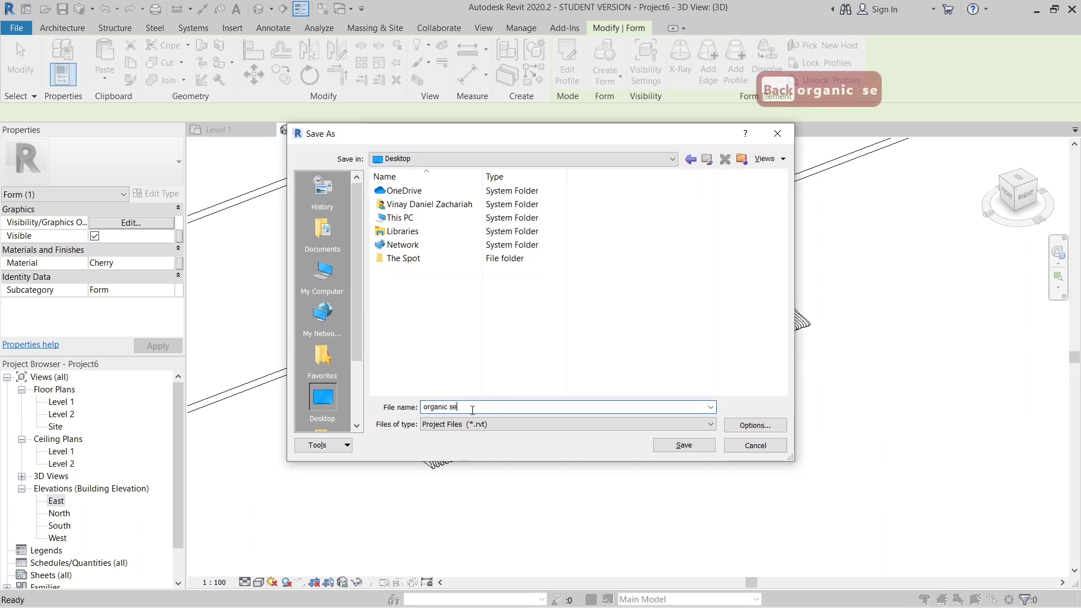
pyautogui.press('Return')
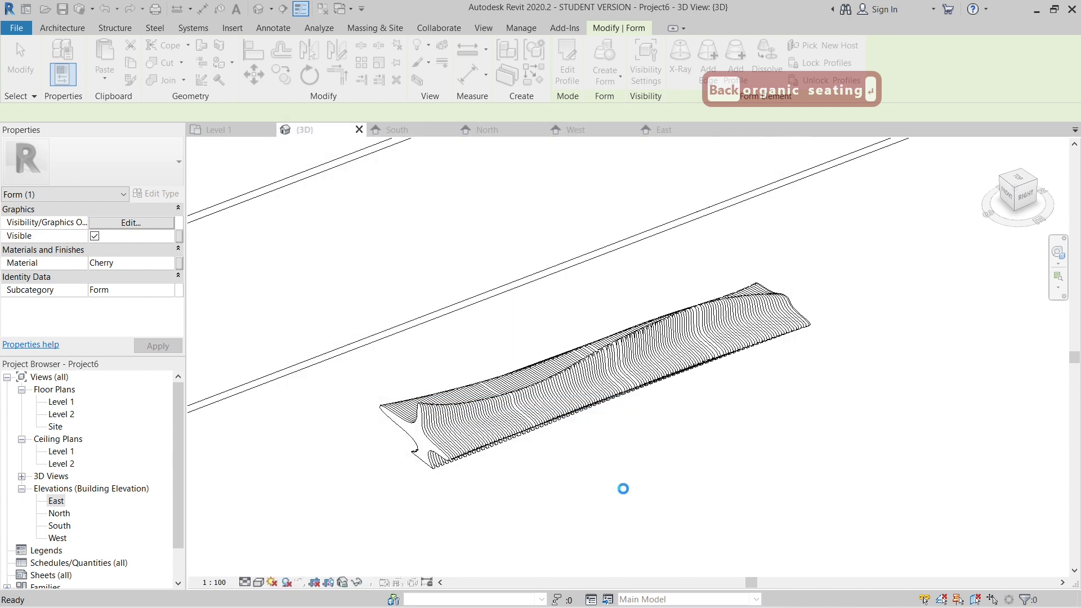
# - Select the finished seating mass in the 3D view and nudge it towards the long wall
pyautogui.scroll(-7, 585, 382)
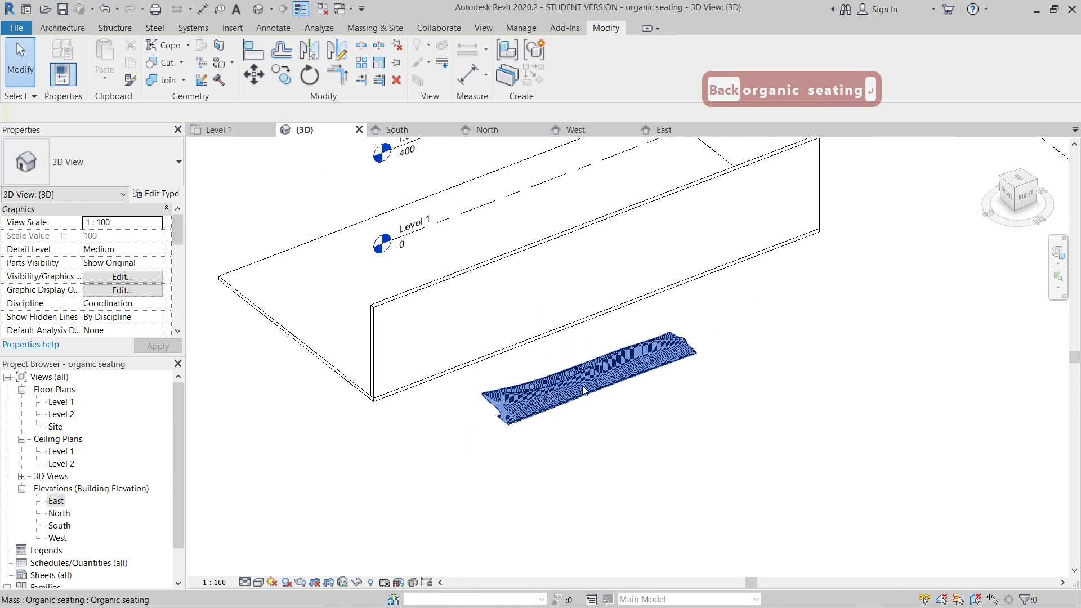
pyautogui.keyDown('shift'); pyautogui.moveTo(517, 441); pyautogui.dragTo(587, 437, button='middle'); pyautogui.keyUp('shift')
pyautogui.scroll(5, 536, 400)
pyautogui.click(547, 419)
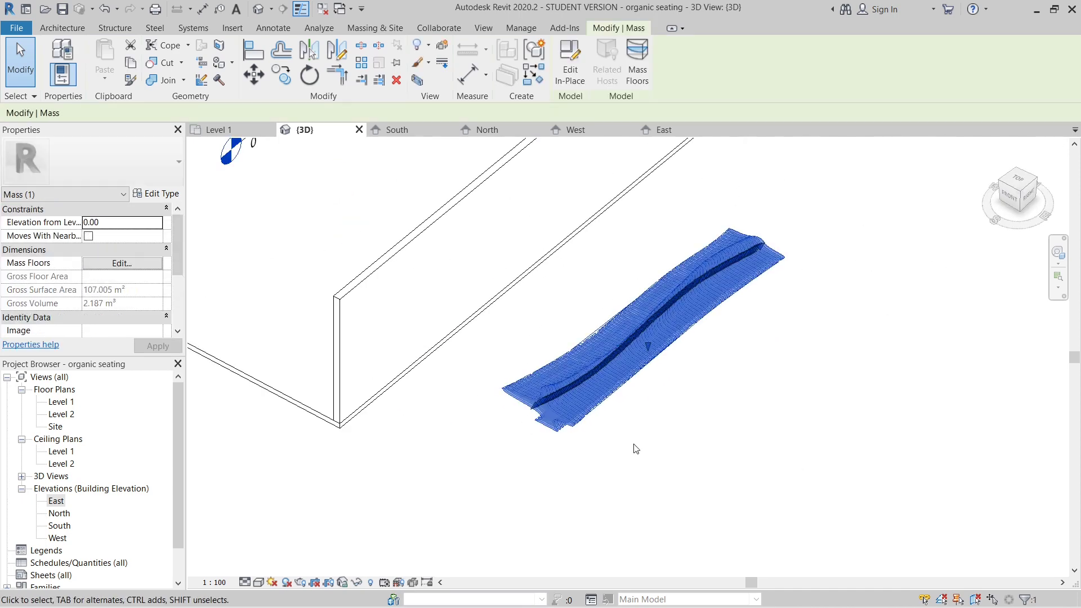
pyautogui.scroll(-4, 736, 464)
pyautogui.press('Left')
pyautogui.press('Left')
pyautogui.press('Left')
pyautogui.press('Left')
pyautogui.press('Left')
pyautogui.press('Left')
pyautogui.press('Left')
pyautogui.press('Left')
pyautogui.press('Left')
pyautogui.press('Left')
pyautogui.press('Left')
pyautogui.press('Left')
pyautogui.press('Left')
pyautogui.press('Left')
pyautogui.press('Left')
pyautogui.press('Left')
pyautogui.press('Left')
pyautogui.press('Left')
pyautogui.press('Left')
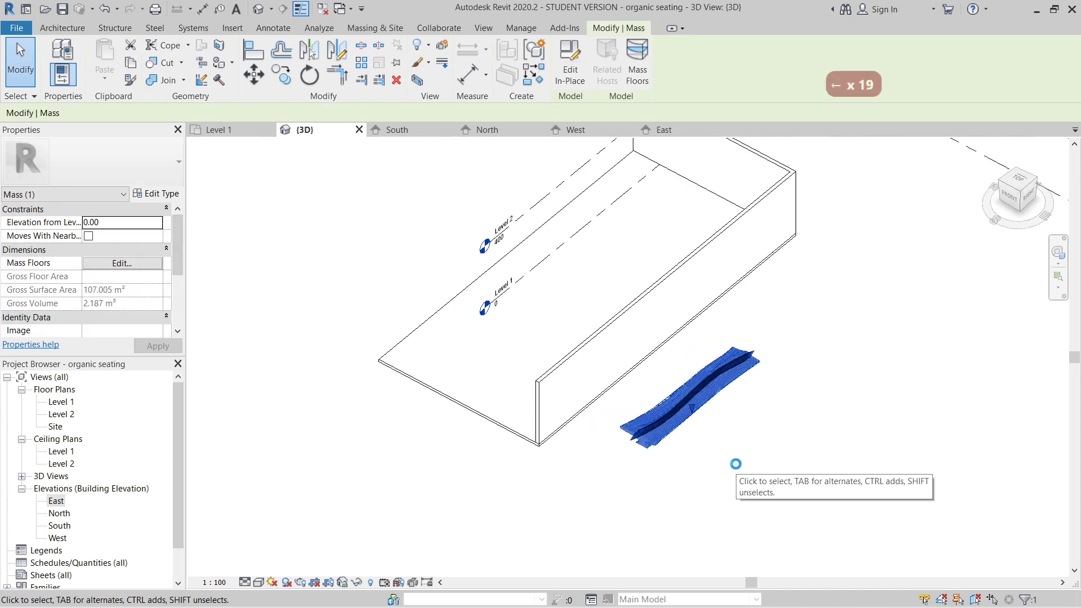
pyautogui.press('Left')
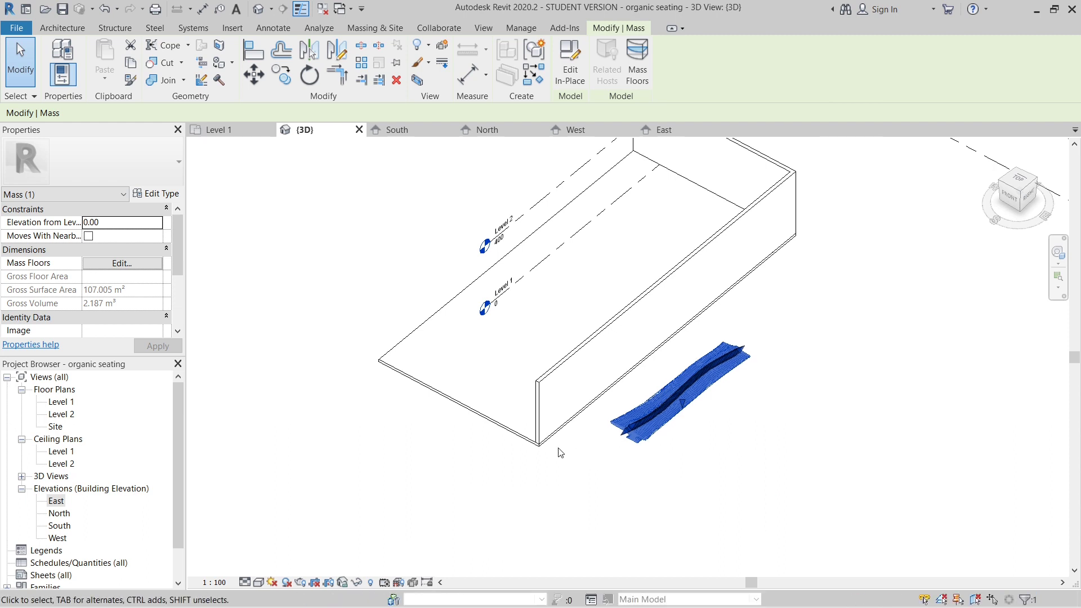
# - Move the seating mass from its front endpoint over the wall onto the floor inside the room
pyautogui.press('m')
pyautogui.press('v')
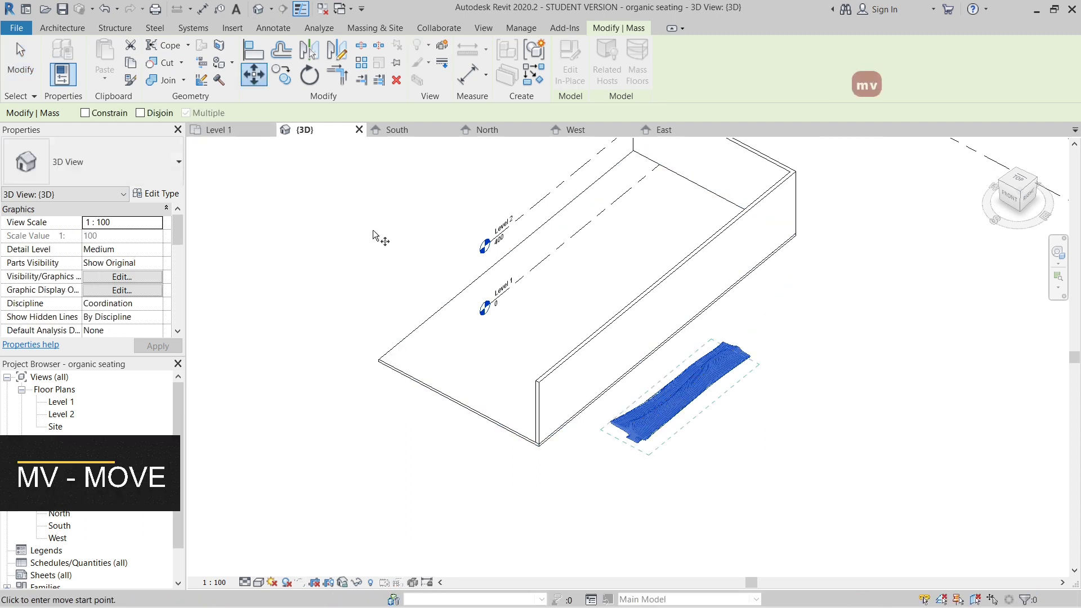
pyautogui.scroll(3, 655, 439)
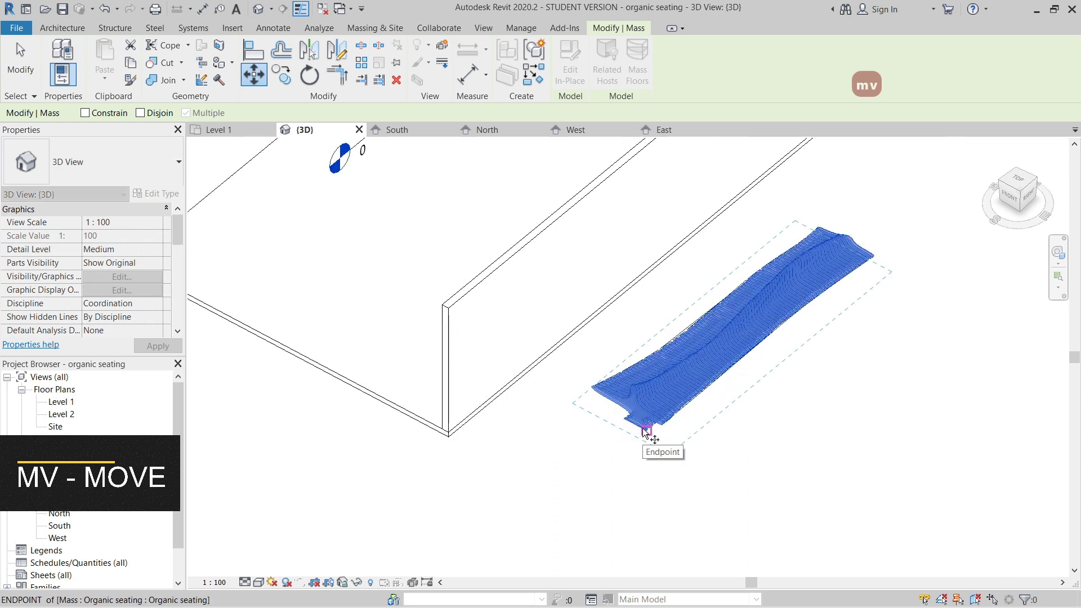
pyautogui.click(653, 438)
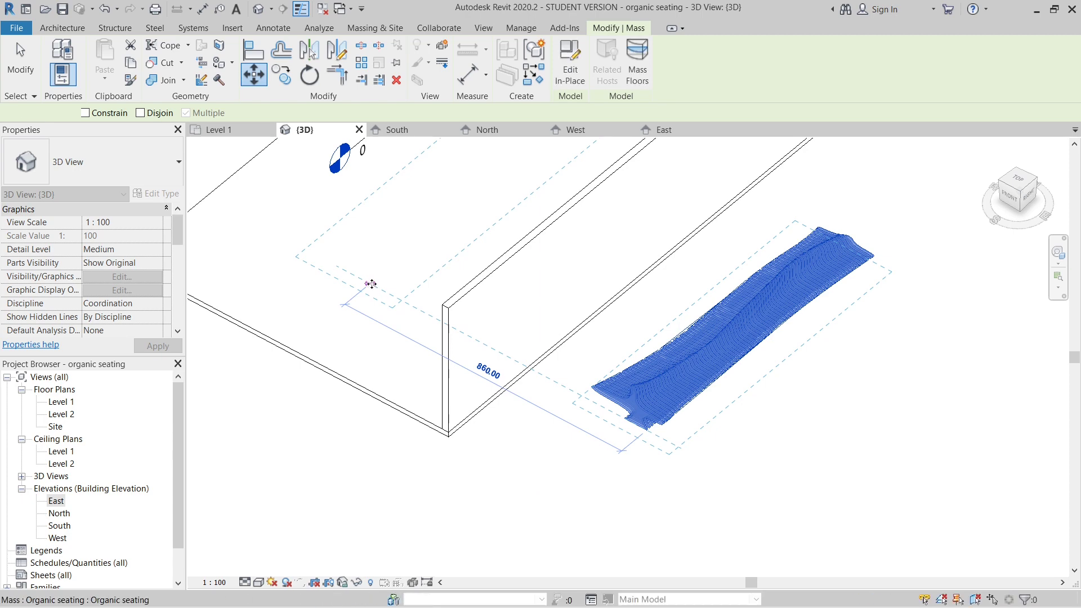
pyautogui.click(371, 284)
pyautogui.click(596, 498)
pyautogui.scroll(-5, 565, 473)
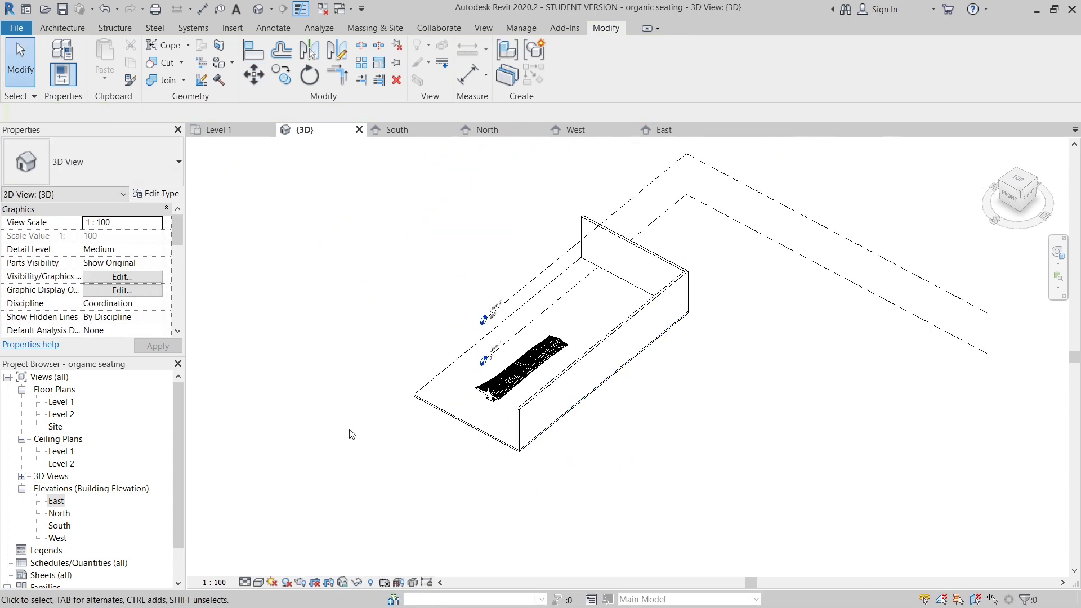
# - Examine the seating's placement on the floor relative to the walls from several angles
pyautogui.keyDown('shift'); pyautogui.moveTo(377, 458); pyautogui.dragTo(495, 548, button='middle'); pyautogui.keyUp('shift')
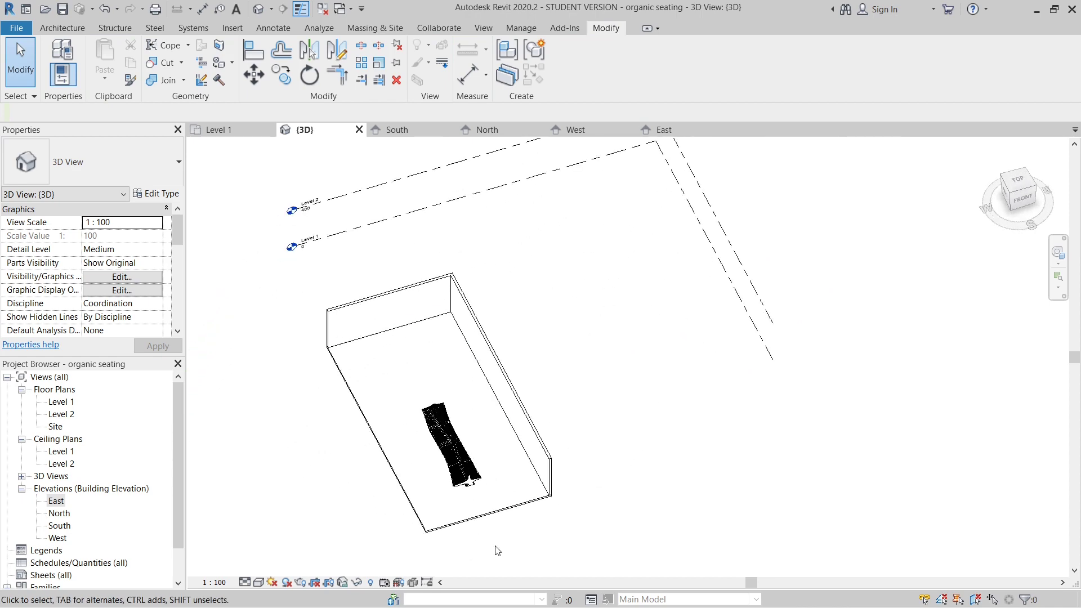
pyautogui.scroll(4, 539, 452)
pyautogui.scroll(2, 540, 452)
pyautogui.scroll(-2, 649, 393)
pyautogui.keyDown('shift'); pyautogui.moveTo(428, 426); pyautogui.dragTo(466, 396, button='middle'); pyautogui.keyUp('shift')
pyautogui.scroll(-3, 454, 422)
pyautogui.keyDown('shift'); pyautogui.moveTo(424, 430); pyautogui.dragTo(487, 417, button='middle'); pyautogui.keyUp('shift')
pyautogui.scroll(3, 523, 414)
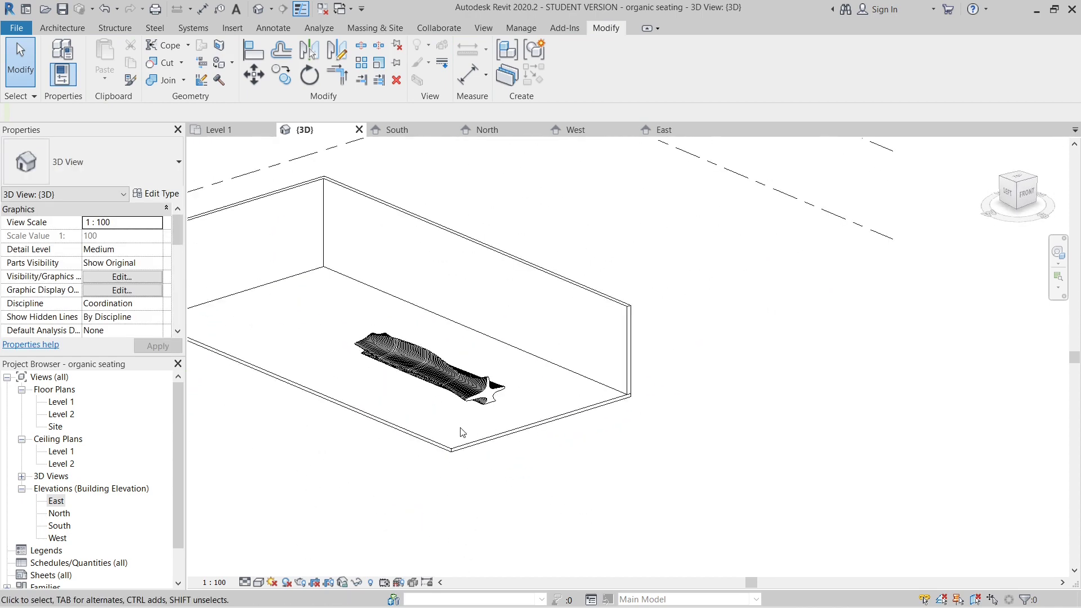
# - Insert a Finish 1 [4] layer above the core in the floor type Generic 150mm
pyautogui.click(445, 453)
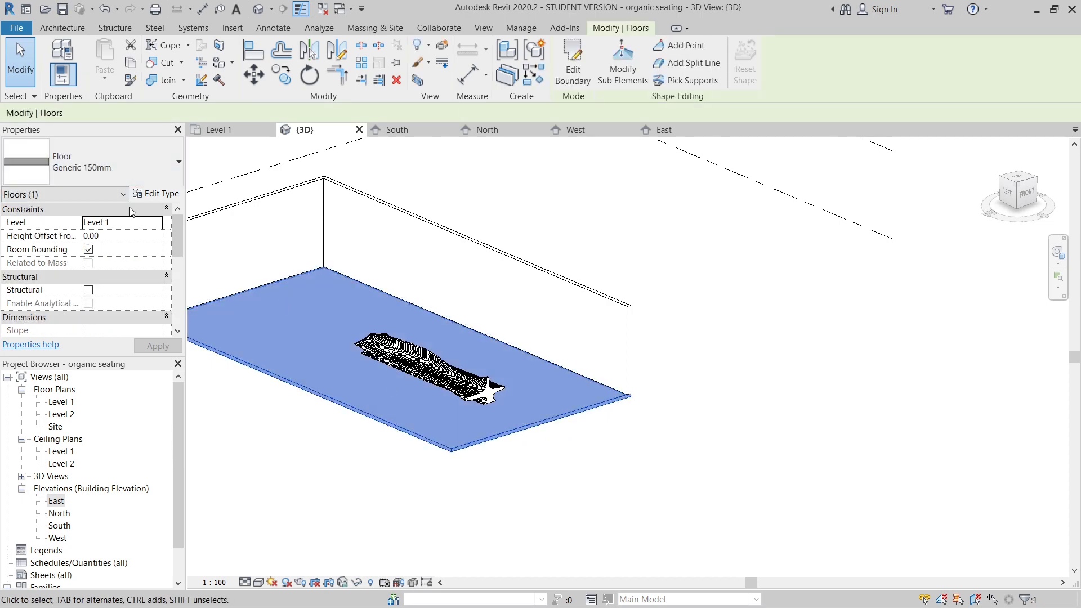
pyautogui.click(156, 194)
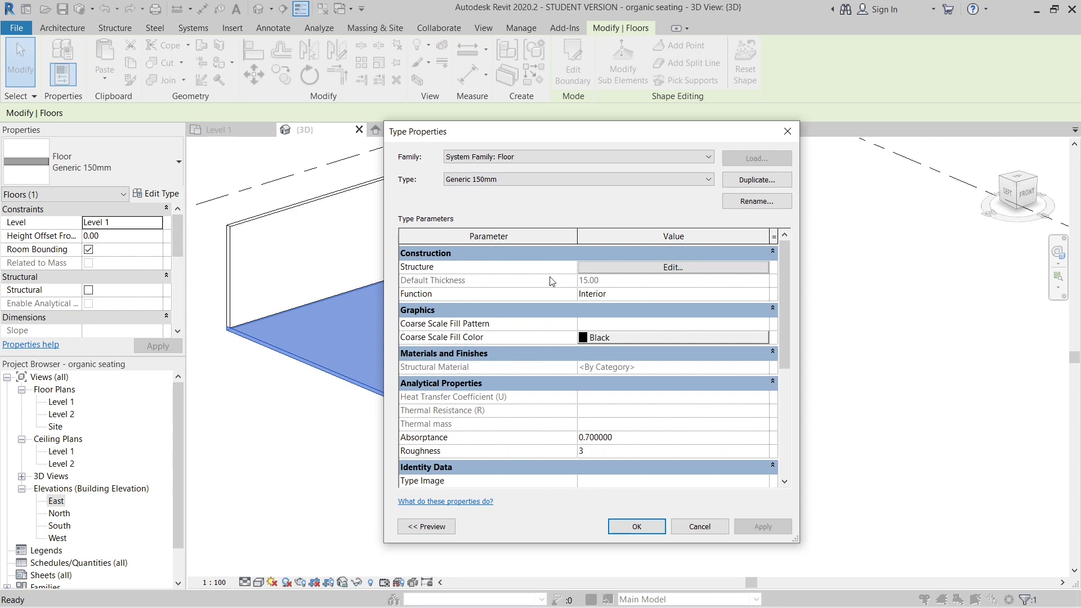
pyautogui.click(614, 268)
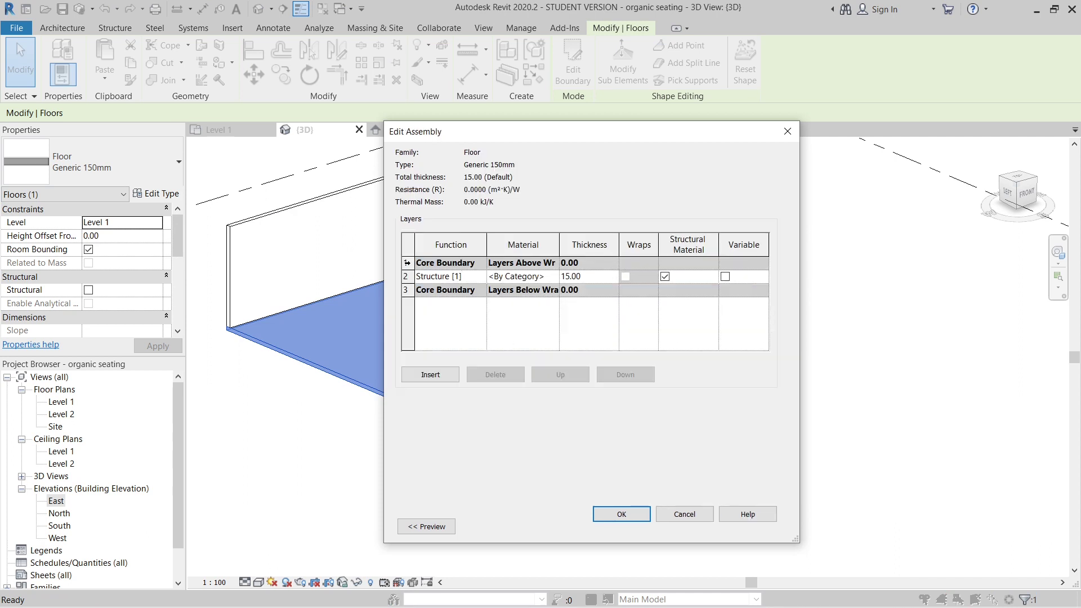
pyautogui.click(406, 262)
pyautogui.click(430, 374)
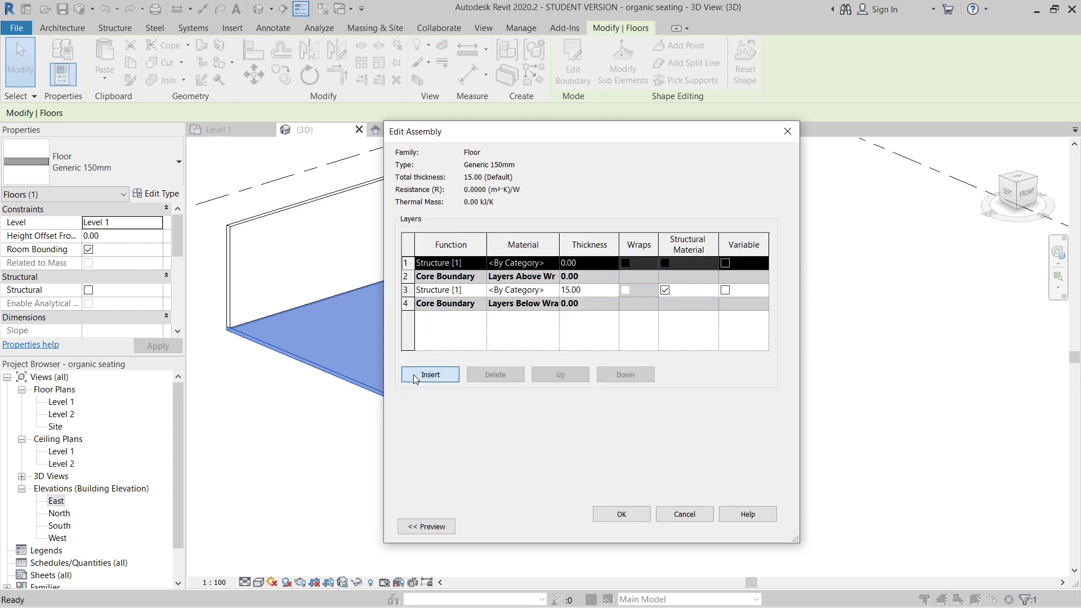
pyautogui.click(472, 263)
pyautogui.click(480, 263)
pyautogui.click(444, 311)
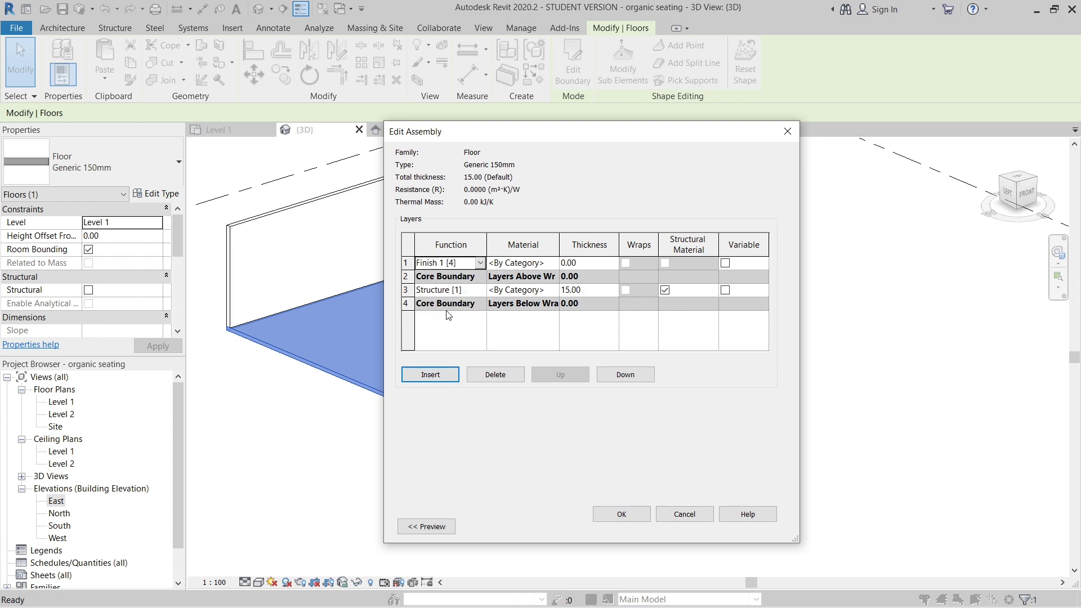
# - Search the materials for "flooring", check Oak Flooring's appearance and assign it to the floor's finish layer
pyautogui.click(540, 263)
pyautogui.click(554, 262)
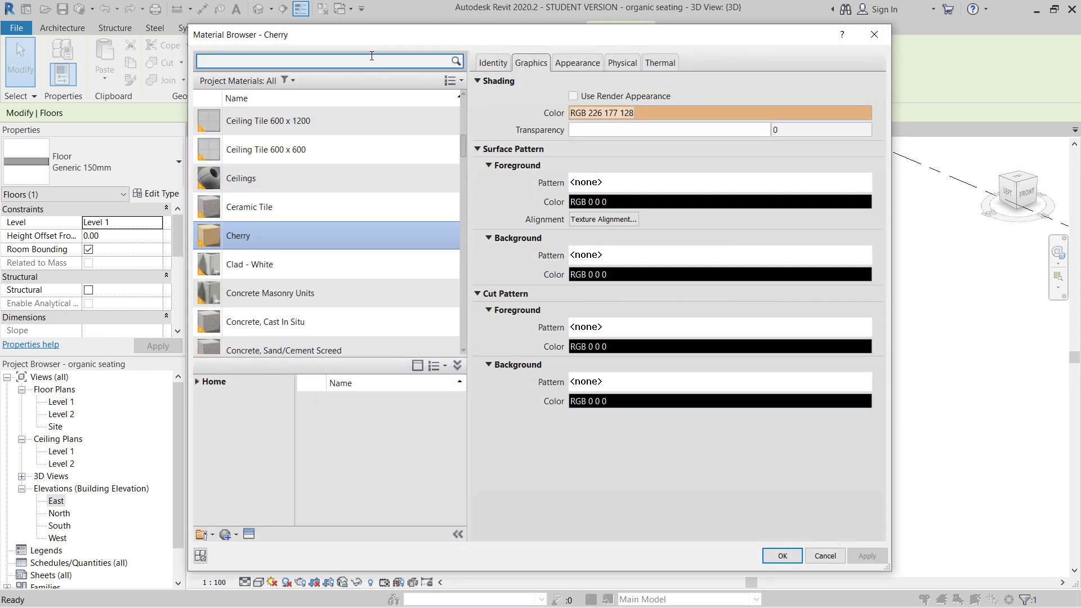
pyautogui.write('flooring')
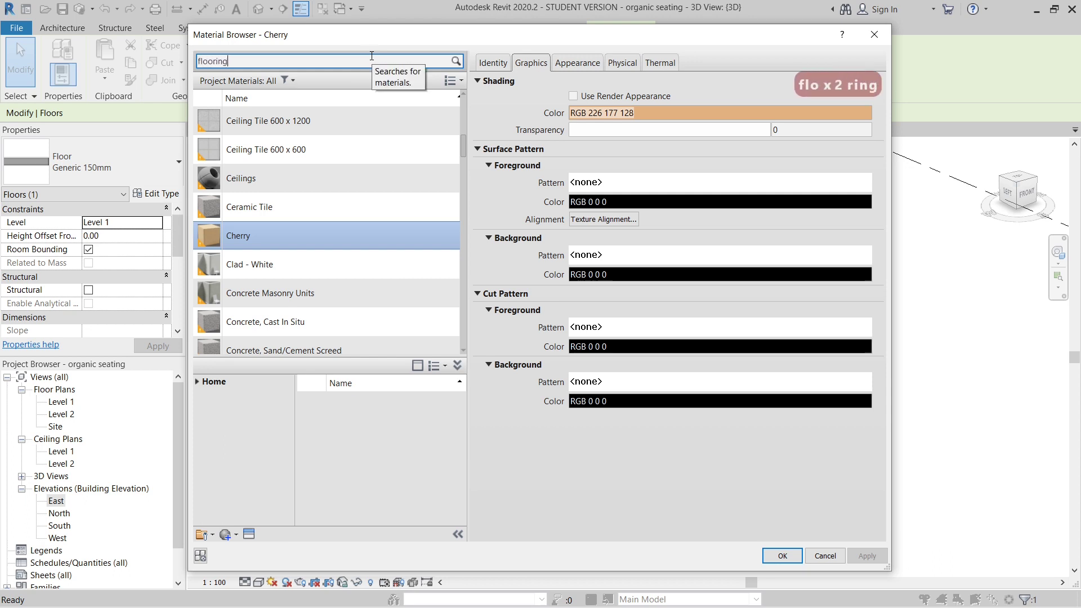
pyautogui.click(323, 195)
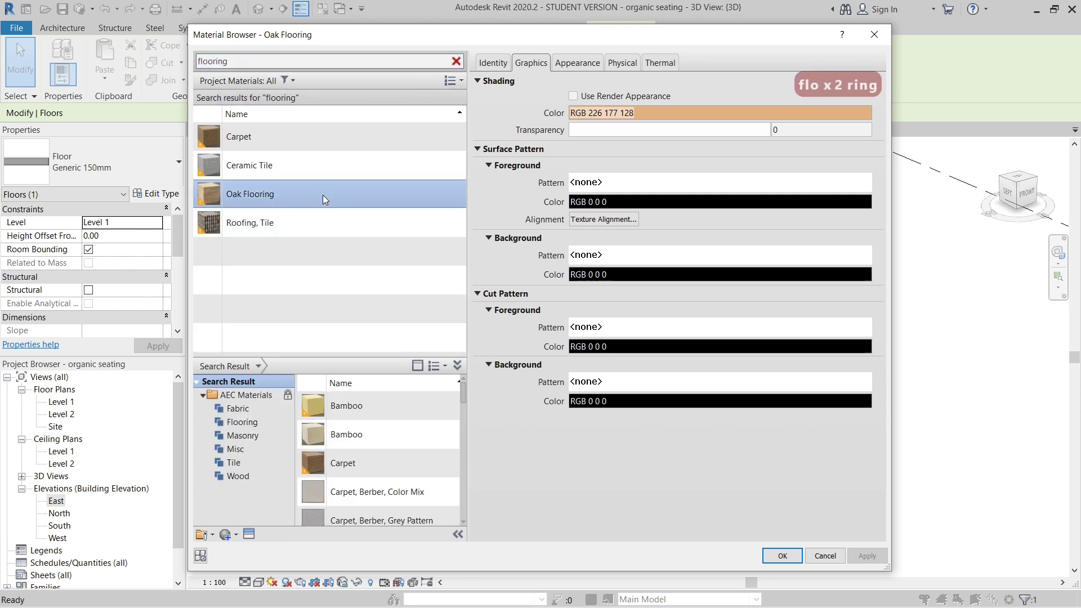
pyautogui.click(577, 62)
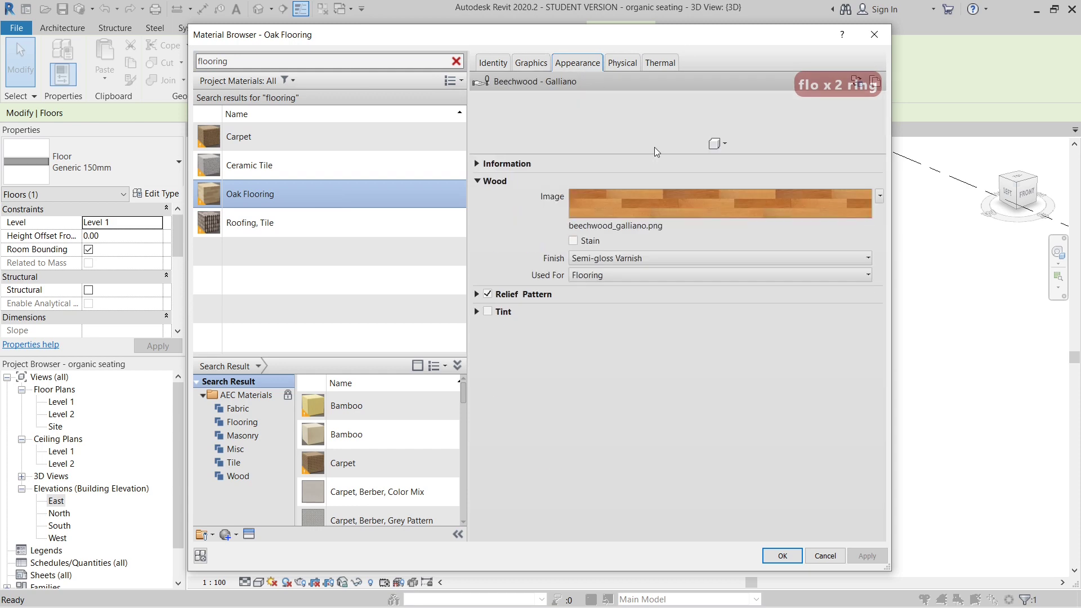
pyautogui.moveTo(675, 151); pyautogui.dragTo(676, 337)
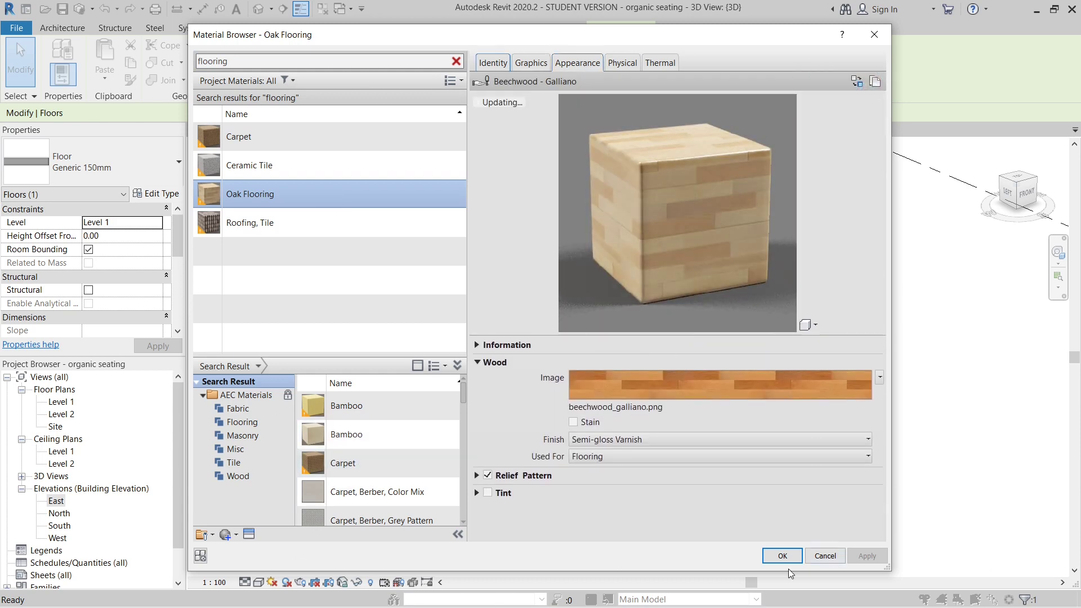
pyautogui.click(782, 555)
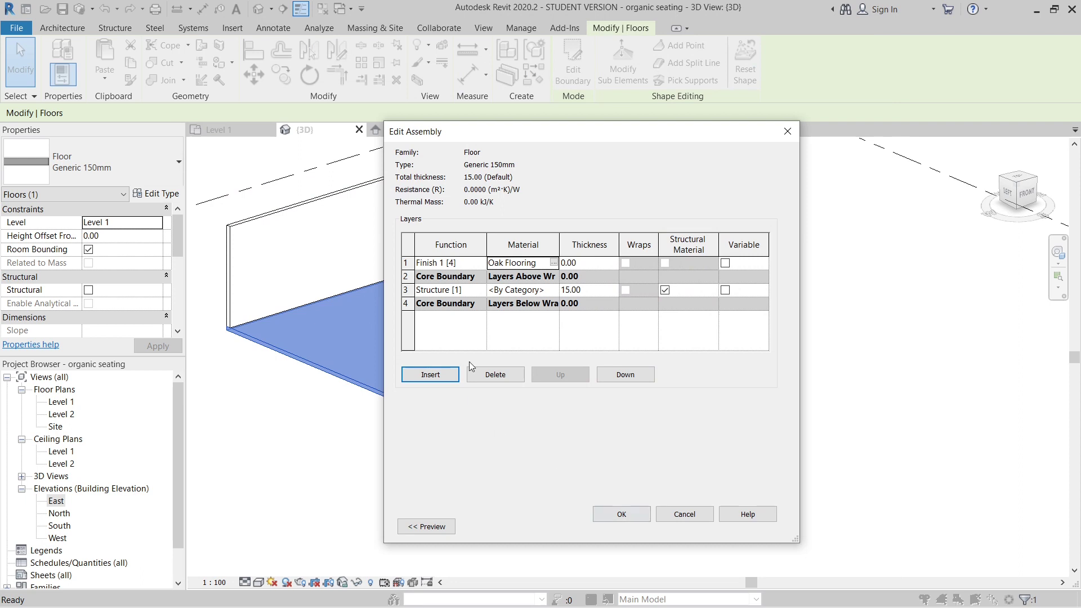
# - Set the oak finish layer's thickness to 2, apply the floor type changes and clear the selection
pyautogui.click(609, 266)
pyautogui.press('BackSpace')
pyautogui.press('BackSpace')
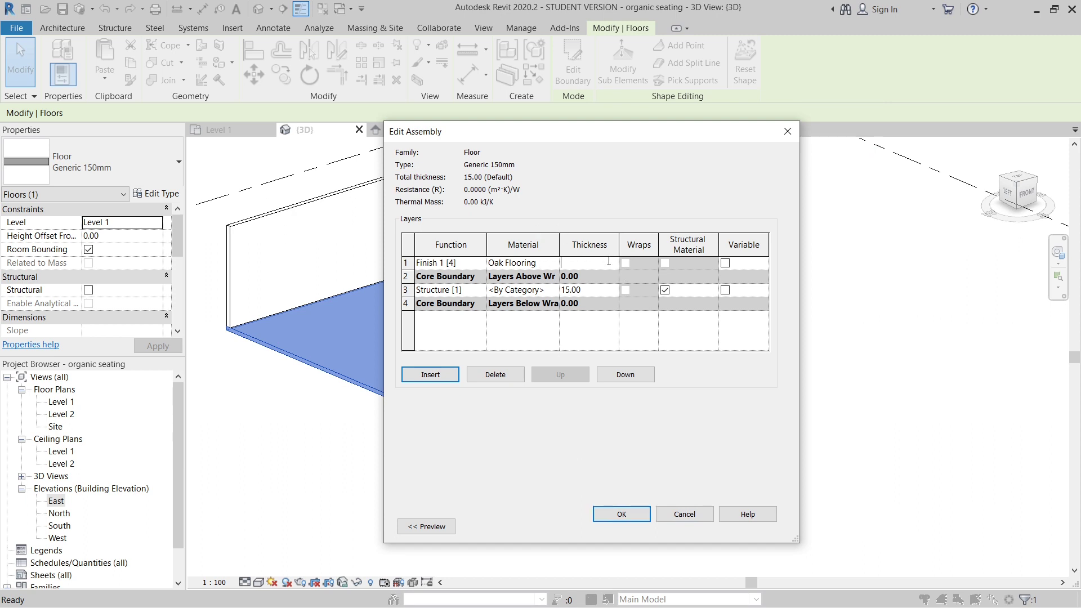
pyautogui.write('3')
pyautogui.write('2')
pyautogui.click(619, 514)
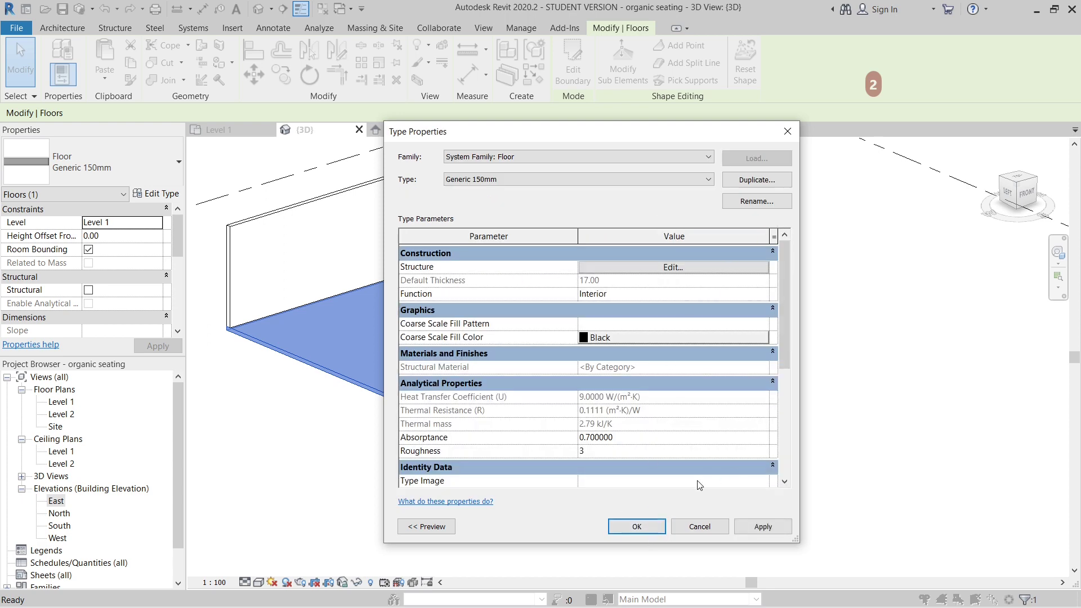
pyautogui.click(637, 526)
pyautogui.press('Escape')
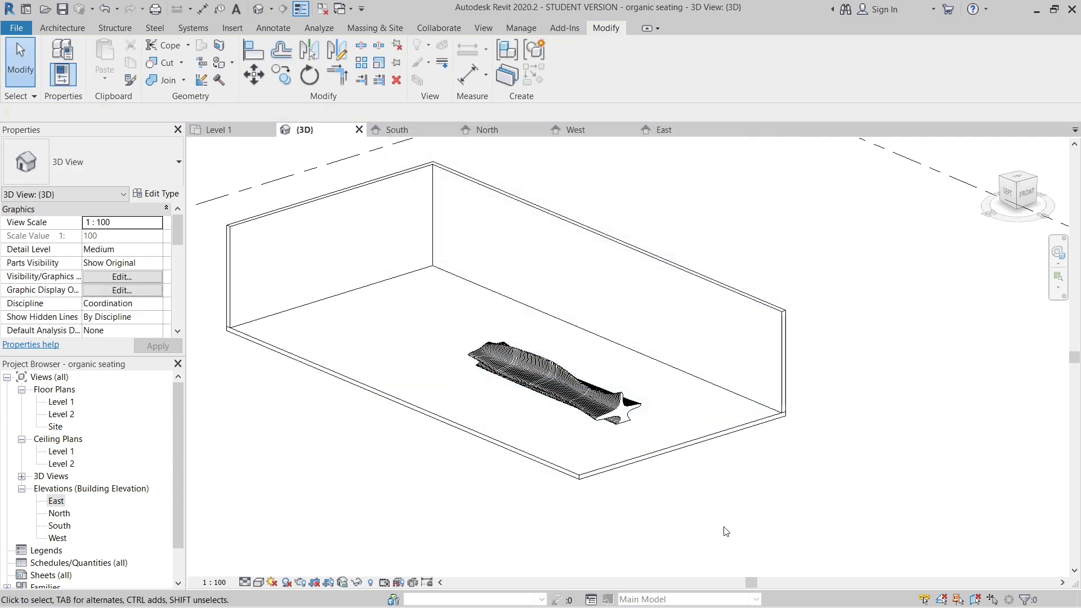
# - Switch the 3D view's visual style to Realistic and clear the floor selection
pyautogui.moveTo(622, 403); pyautogui.dragTo(382, 497, button='middle')
pyautogui.click(520, 448)
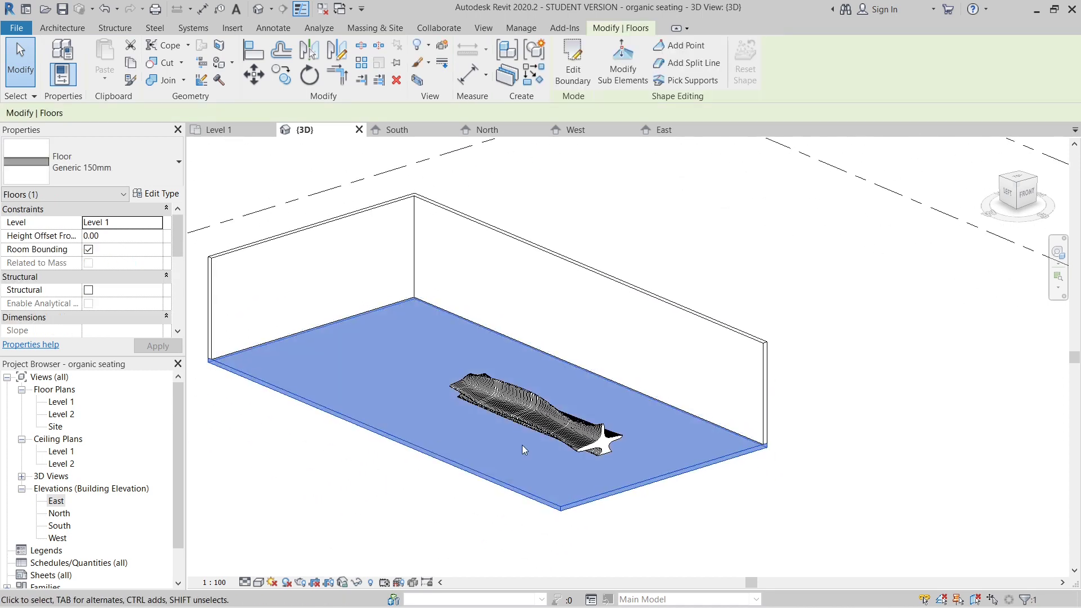
pyautogui.click(258, 582)
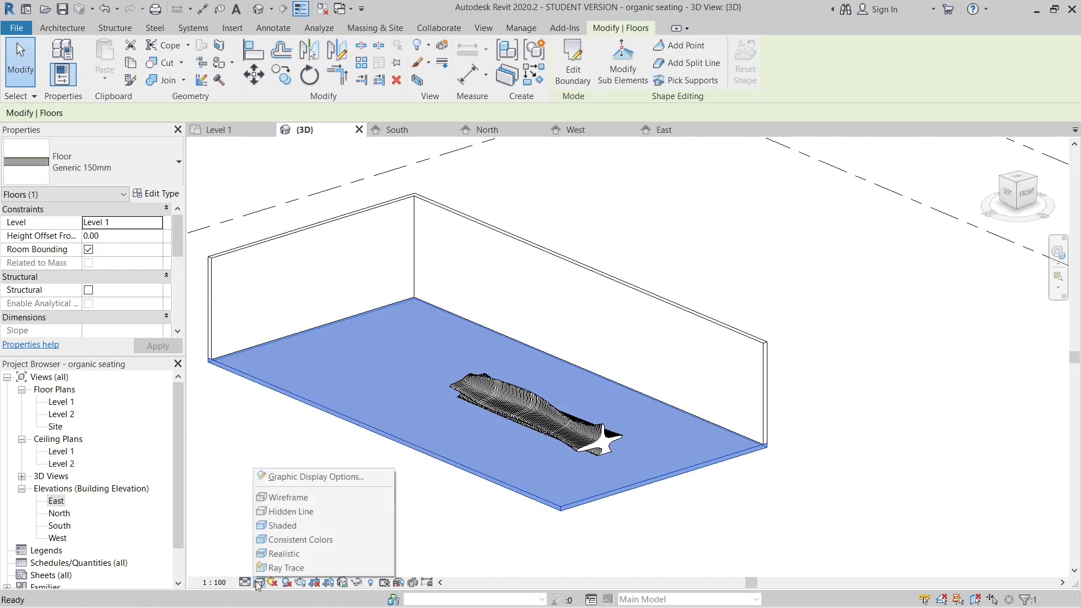
pyautogui.click(292, 556)
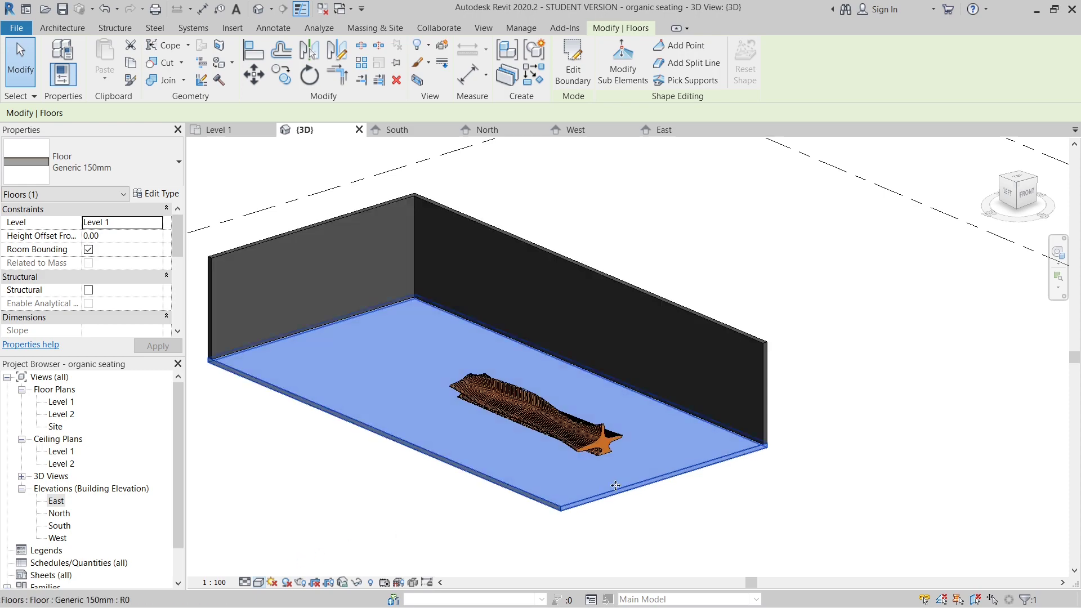
pyautogui.click(852, 495)
# - Examine the floor finish, seating and walls in the realistic view, close up and from different angles
pyautogui.keyDown('shift'); pyautogui.moveTo(852, 495); pyautogui.dragTo(627, 441, button='middle'); pyautogui.keyUp('shift')
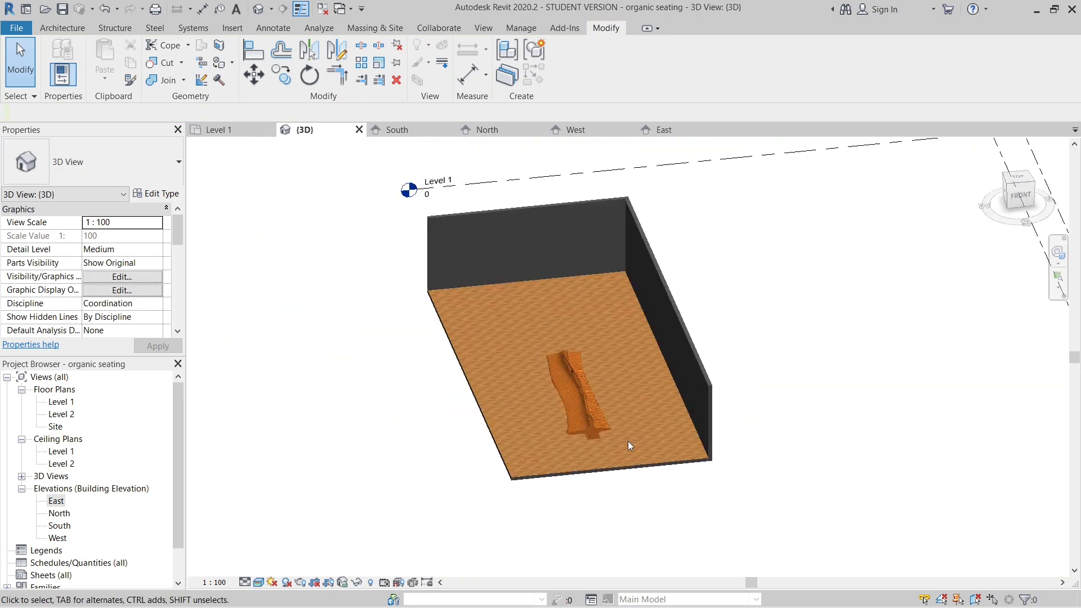
pyautogui.scroll(8, 556, 436)
pyautogui.scroll(-8, 633, 460)
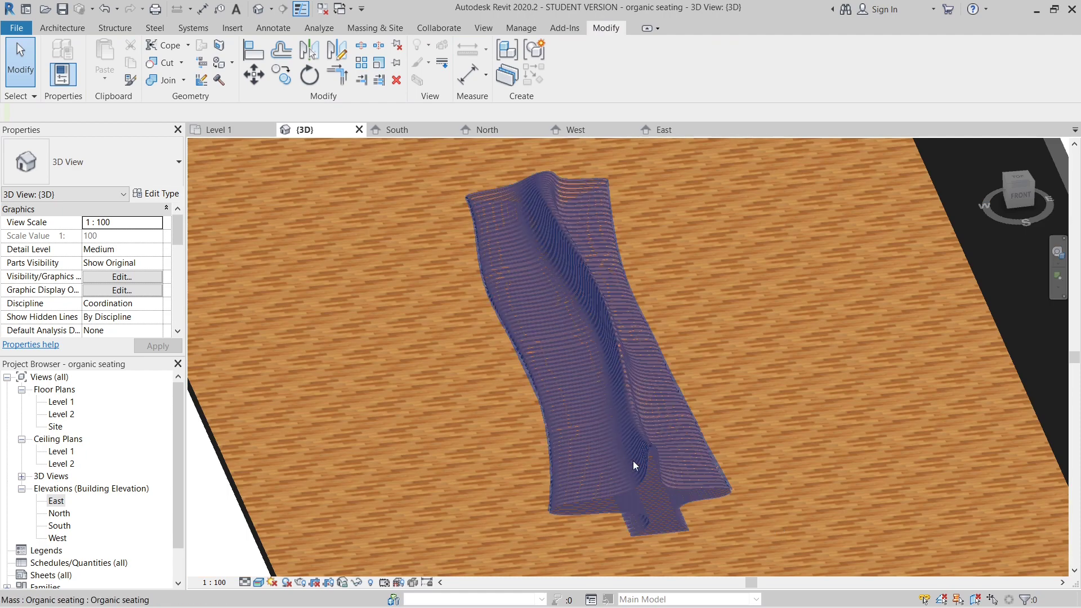
pyautogui.keyDown('shift'); pyautogui.moveTo(488, 404); pyautogui.dragTo(724, 350, button='middle'); pyautogui.keyUp('shift')
pyautogui.scroll(-5, 487, 422)
pyautogui.scroll(6, 667, 347)
pyautogui.scroll(-8, 707, 442)
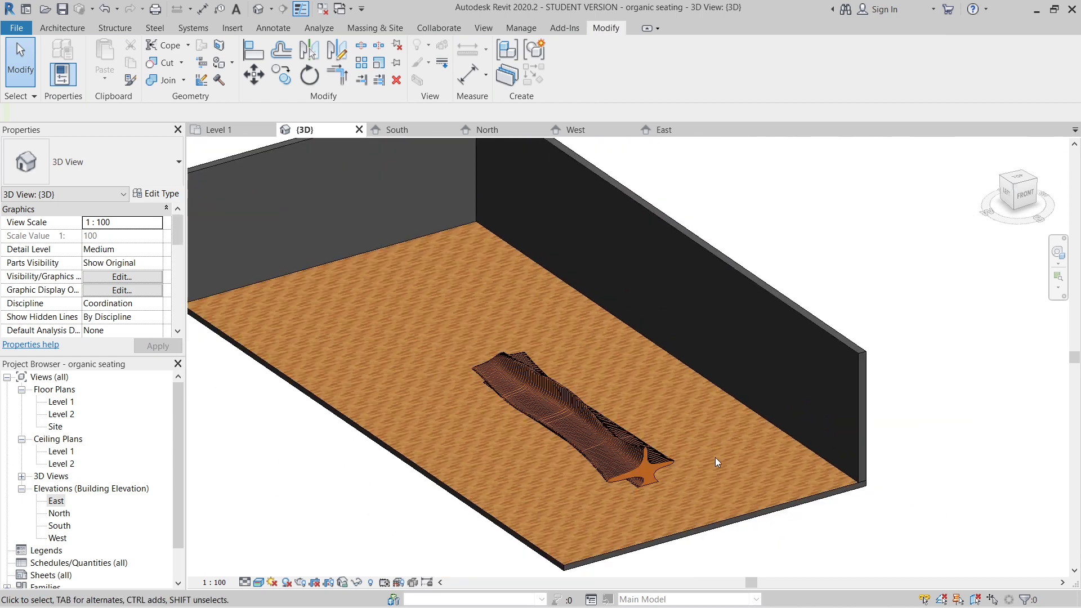
pyautogui.scroll(3, 568, 288)
pyautogui.scroll(-1, 568, 288)
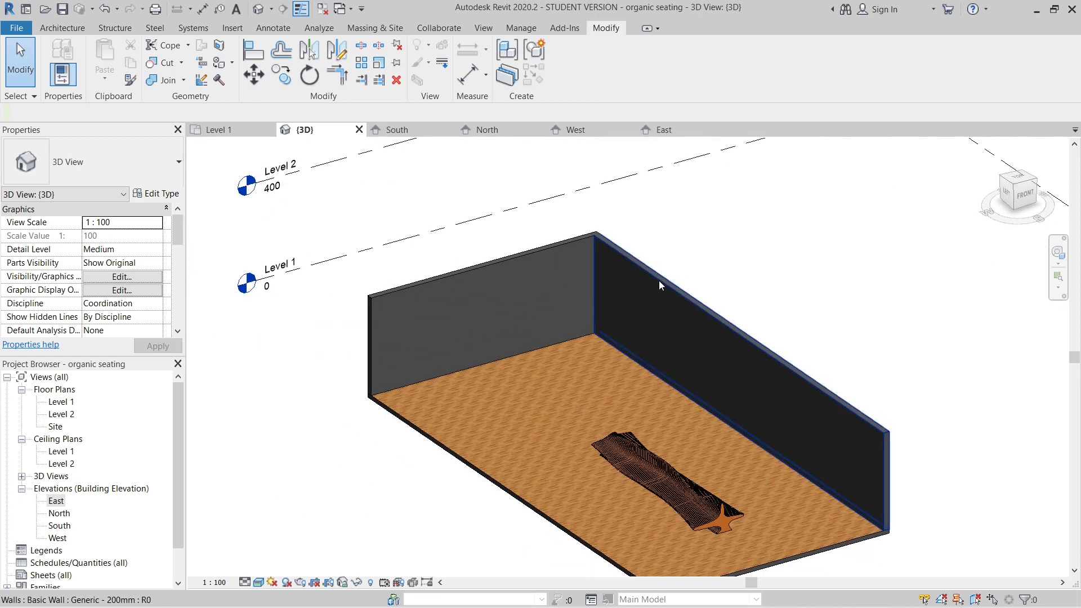
pyautogui.scroll(-1, 658, 280)
pyautogui.keyDown('shift'); pyautogui.moveTo(583, 304); pyautogui.dragTo(602, 322, button='middle'); pyautogui.keyUp('shift')
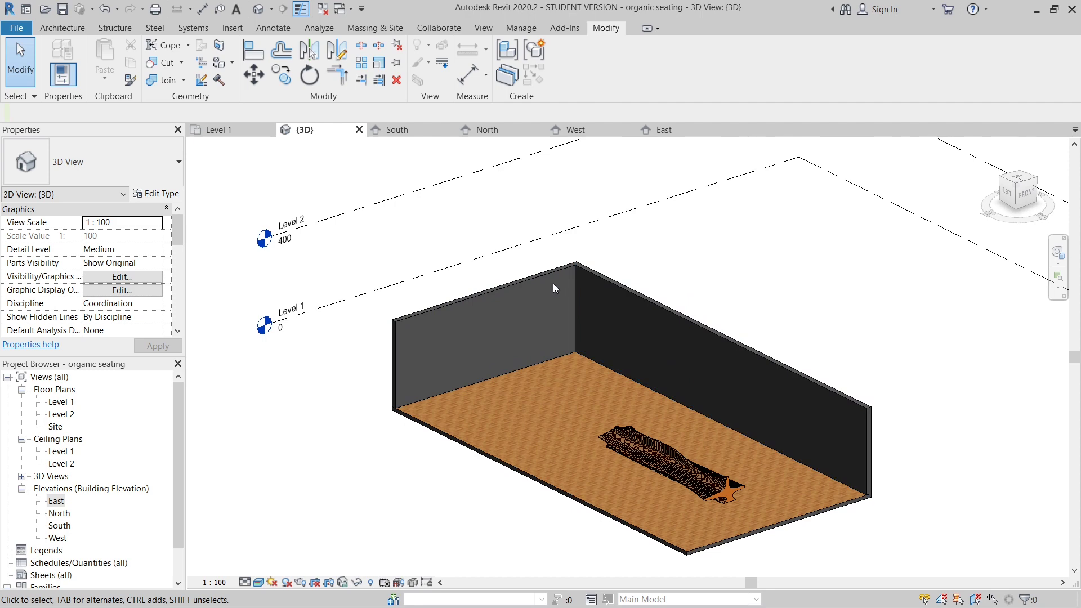
# - Insert a layer on the interior side of the Generic - 200mm wall's core and set its function to Finish 1 [4]
pyautogui.click(630, 292)
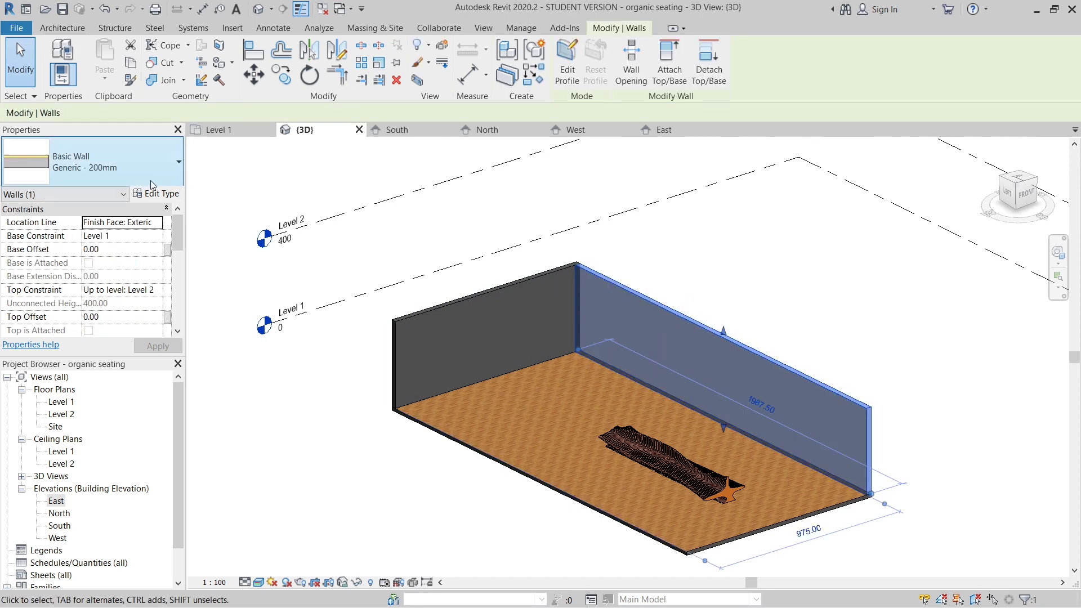
pyautogui.click(153, 195)
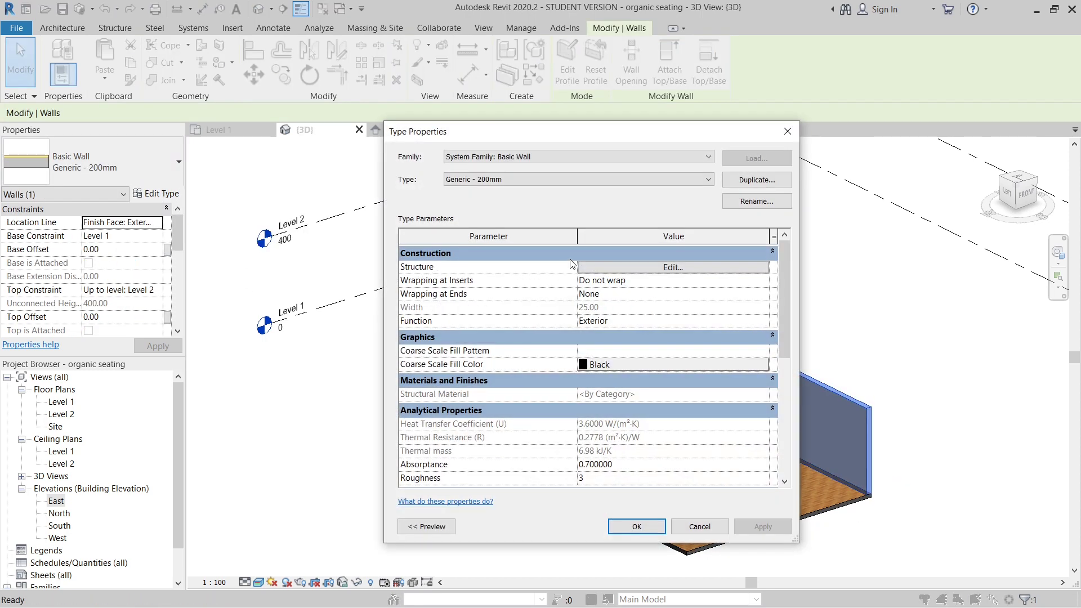
pyautogui.click(655, 268)
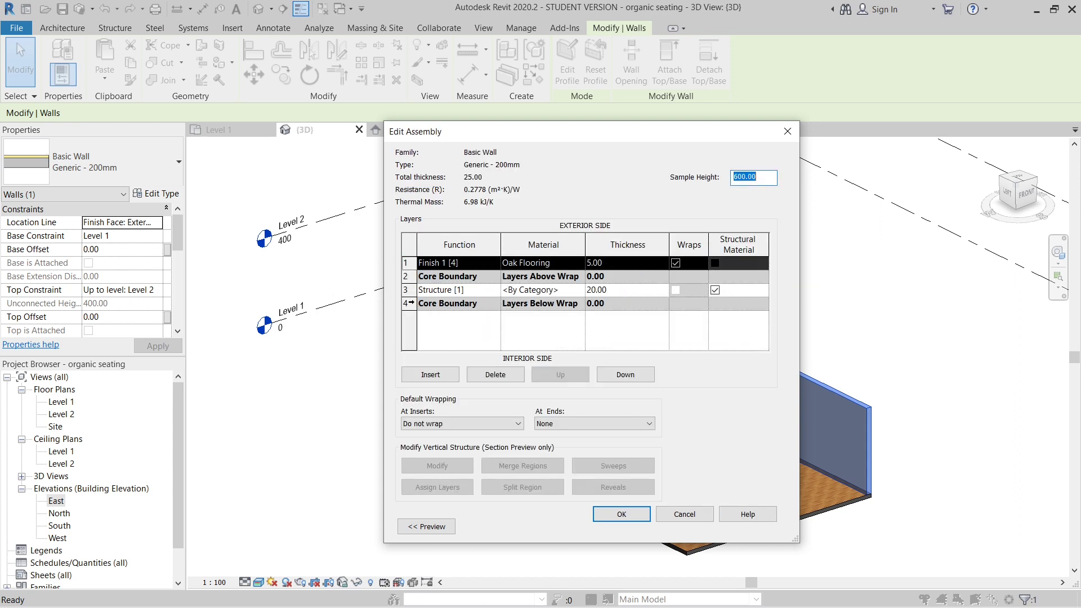
pyautogui.click(451, 304)
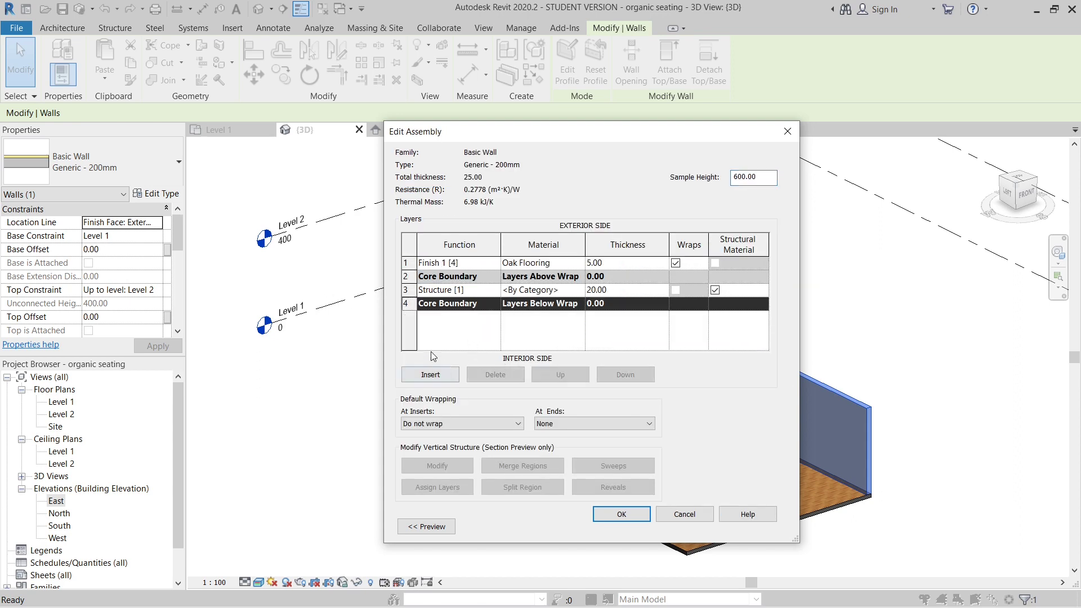
pyautogui.click(442, 376)
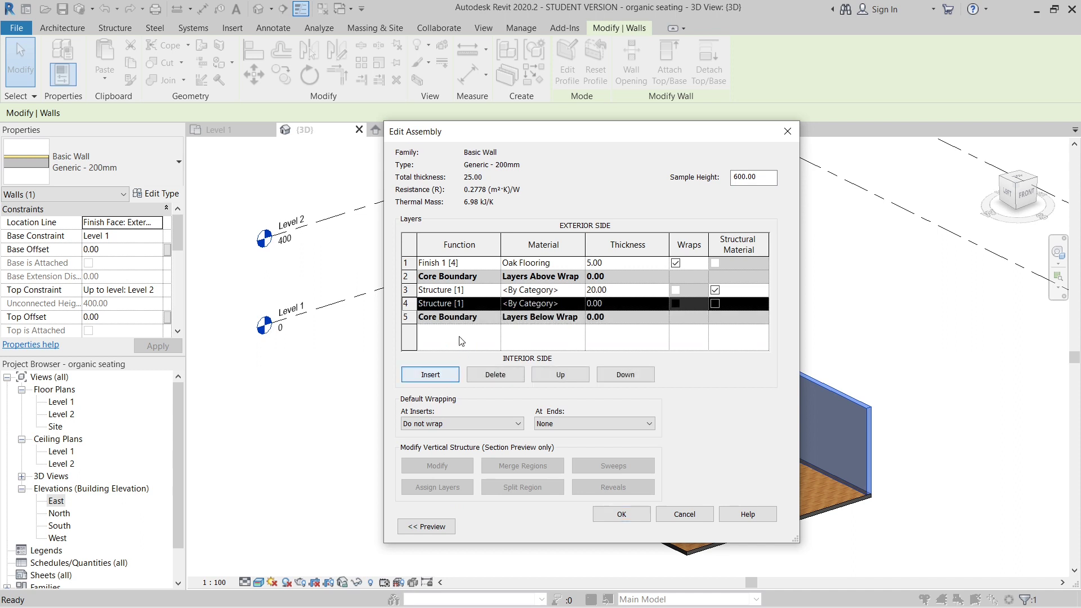
pyautogui.click(626, 377)
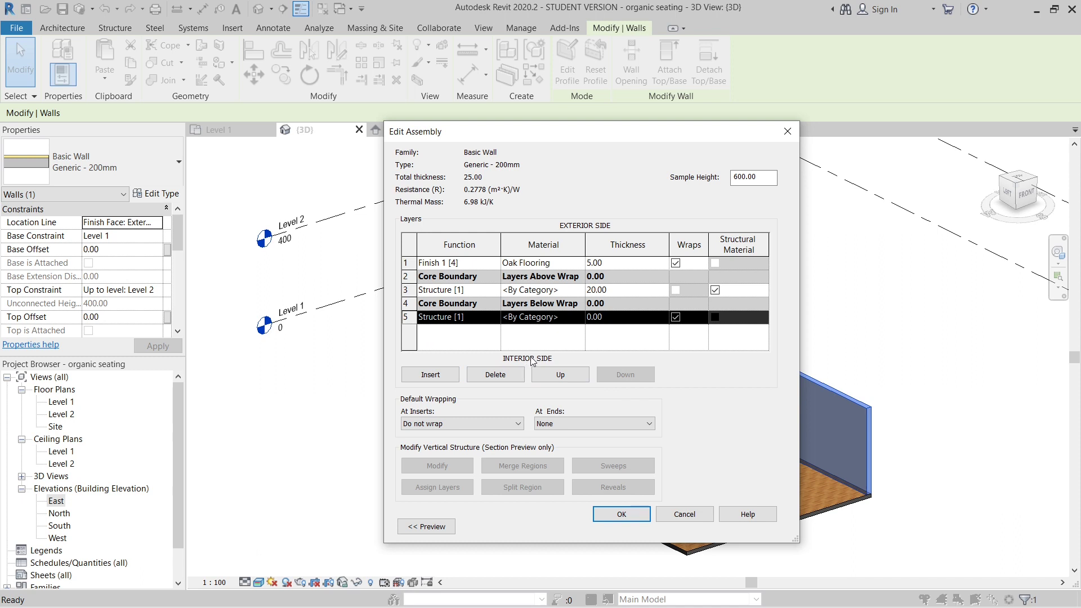
pyautogui.click(496, 318)
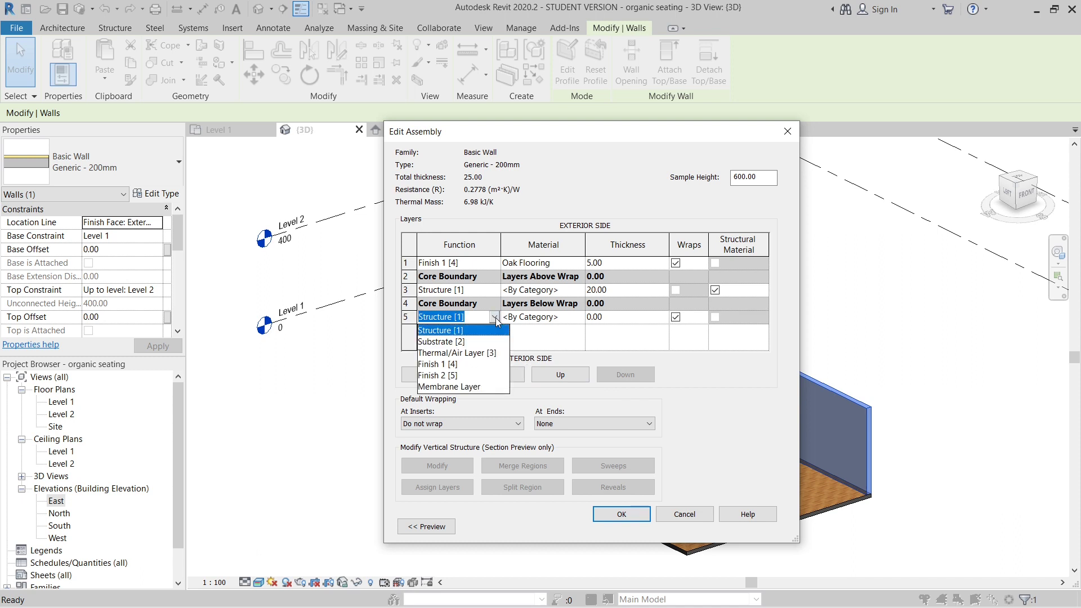
pyautogui.click(460, 366)
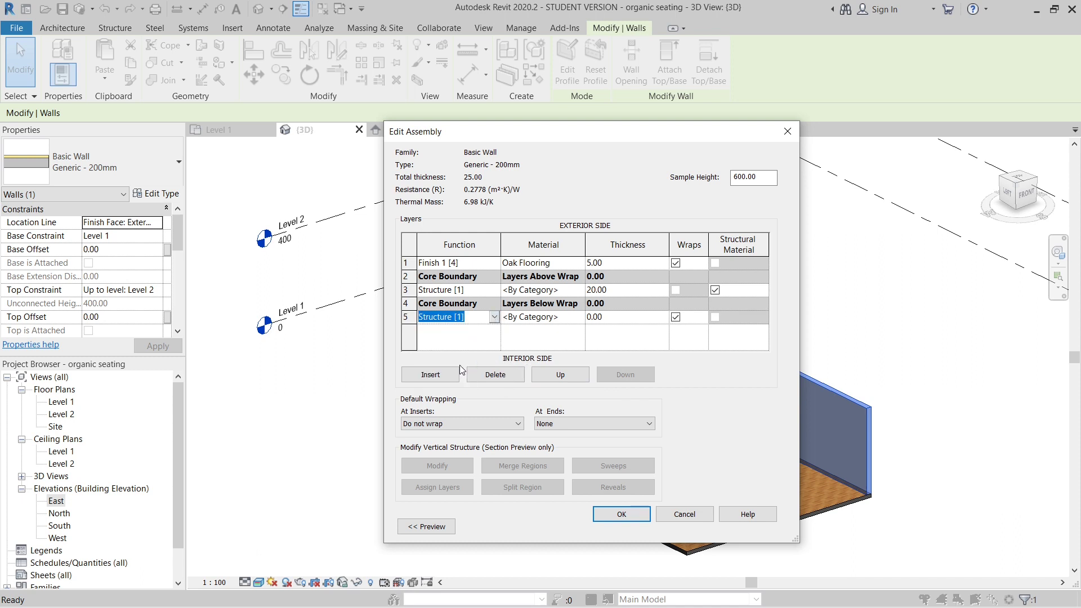
# - Search the materials for "brick", add Brick, Common, Brown to the project and assign it to the wall's interior finish layer
pyautogui.click(580, 318)
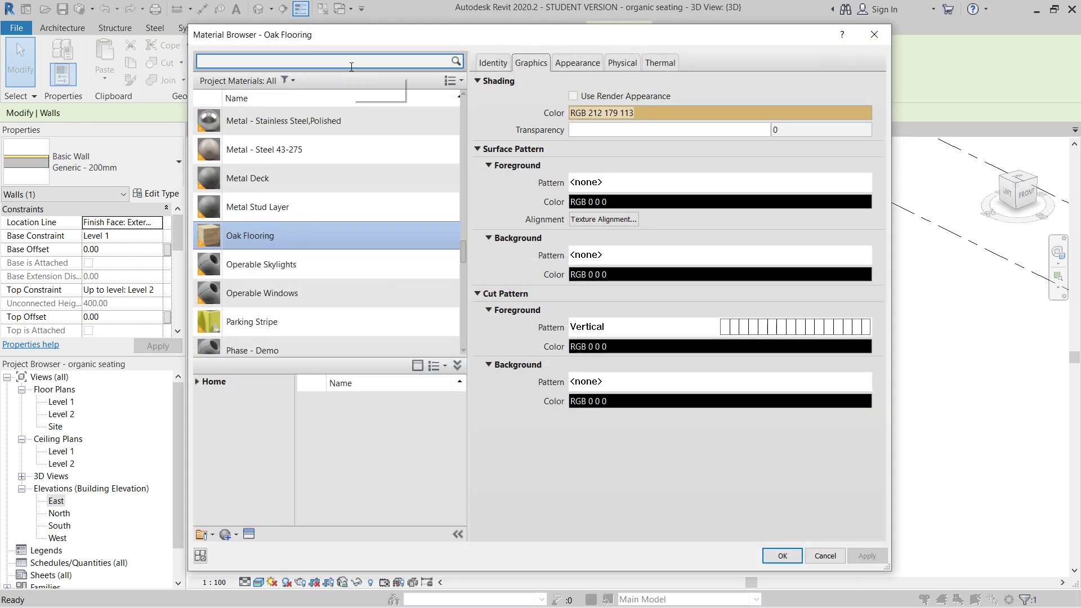
pyautogui.write('bricks')
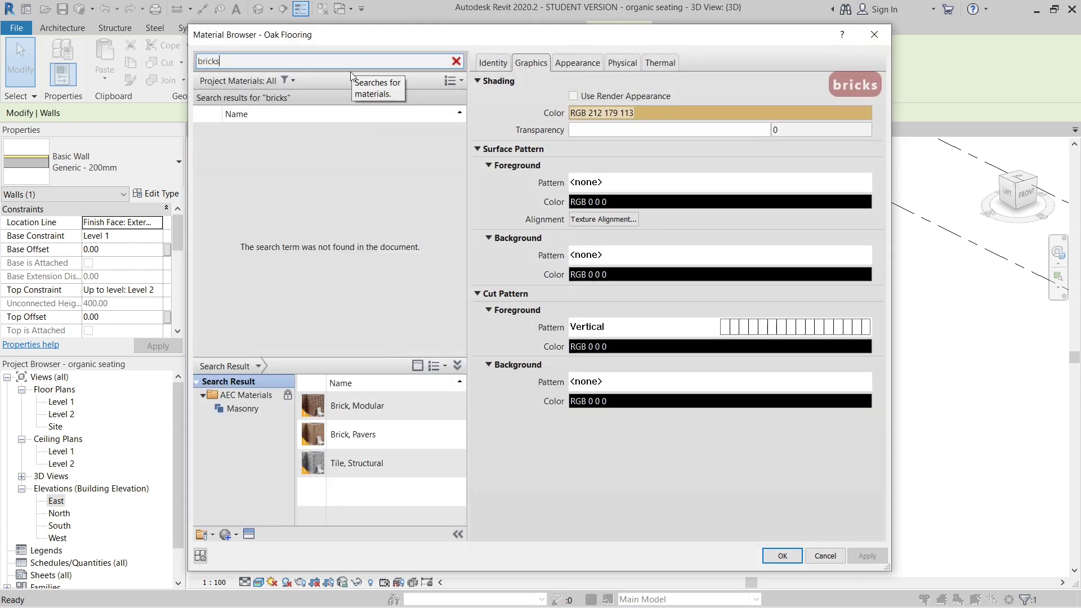
pyautogui.moveTo(396, 434)
pyautogui.press('BackSpace')
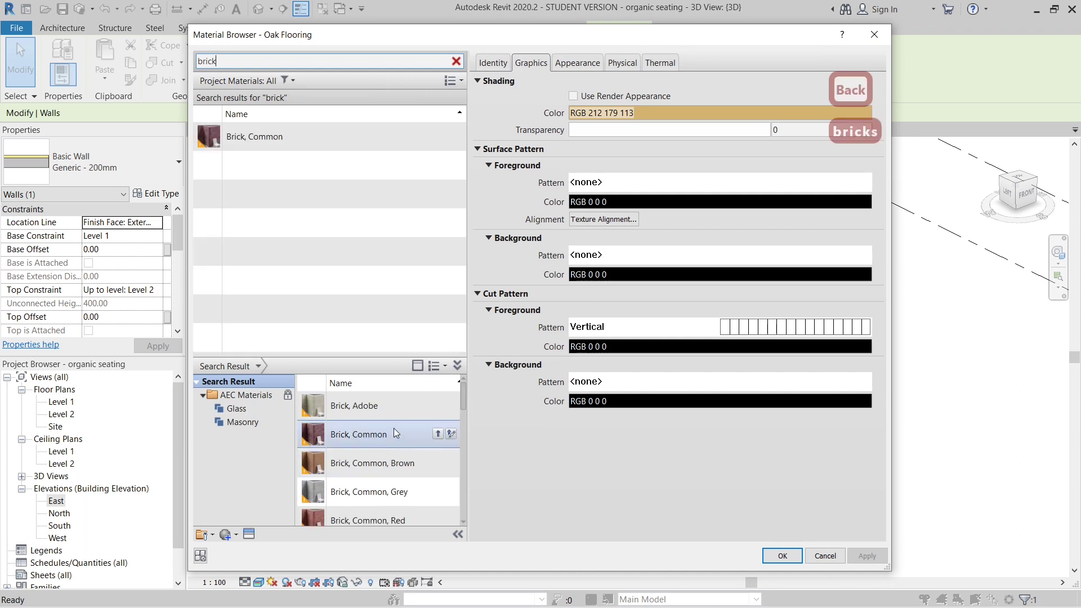
pyautogui.click(359, 467)
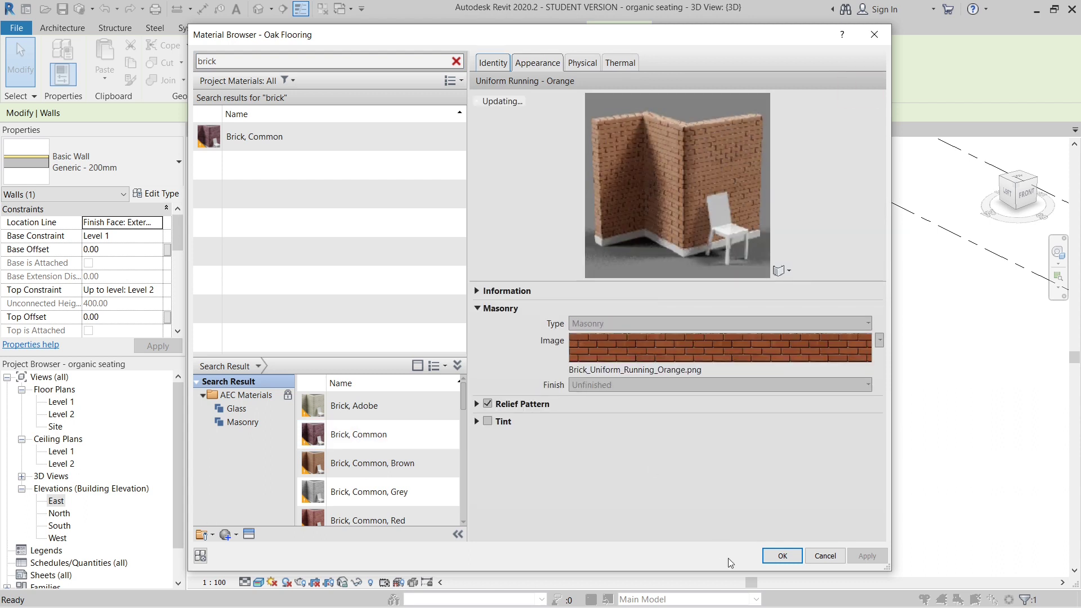
pyautogui.click(355, 518)
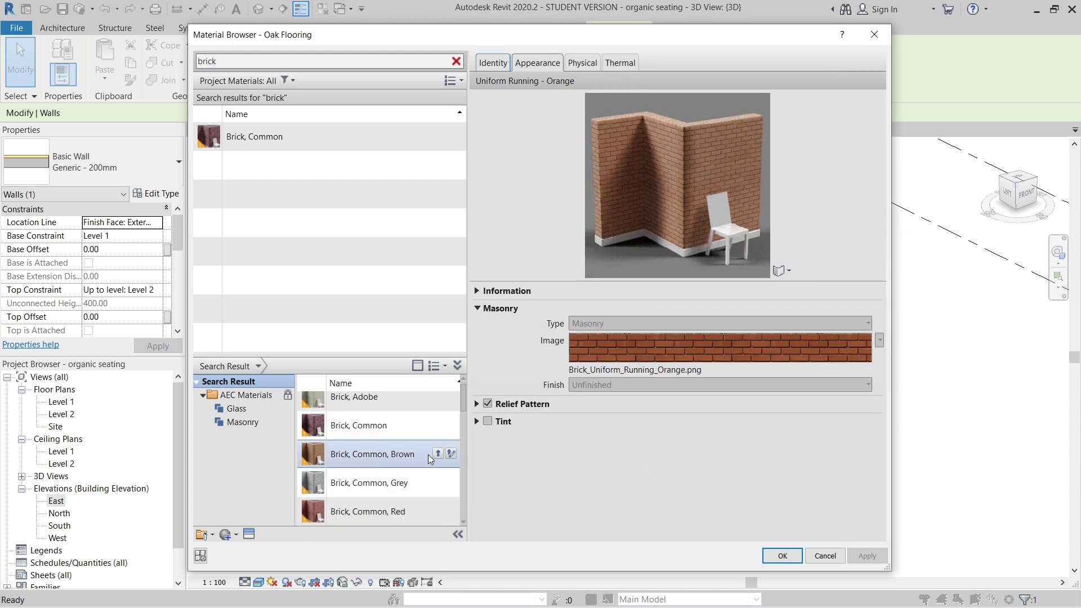
pyautogui.click(438, 455)
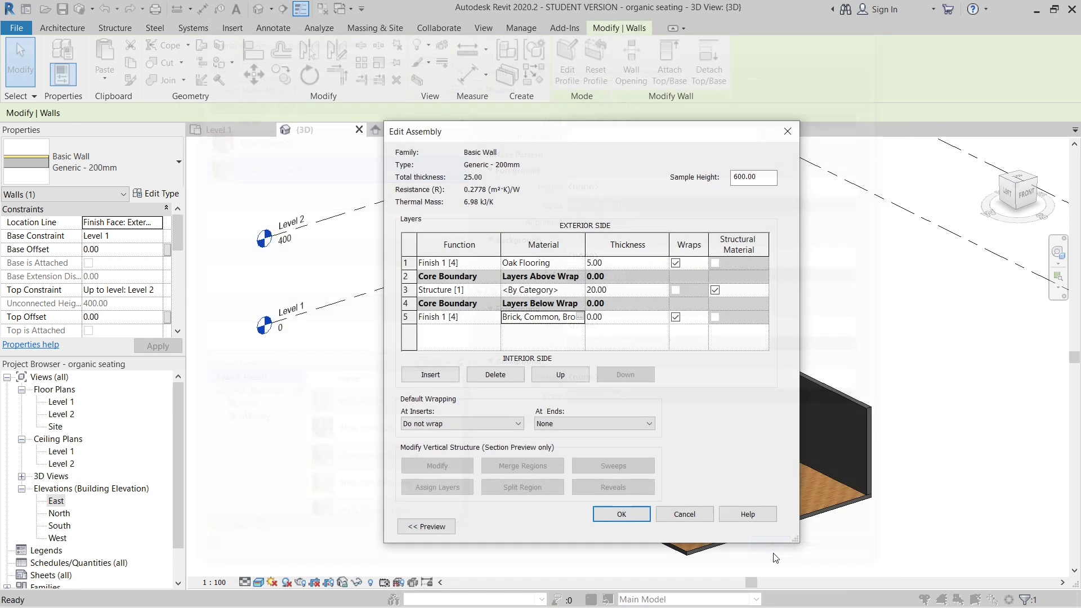
pyautogui.click(785, 556)
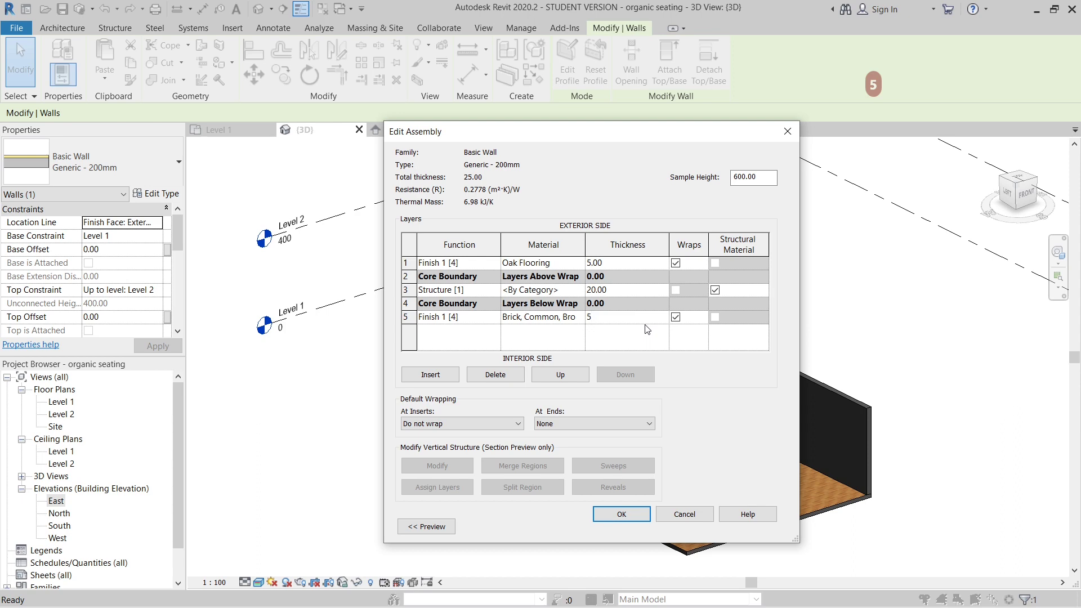
# - Set the brick finish layer's thickness to 5, apply the wall type changes and clear the selection
pyautogui.click(632, 519)
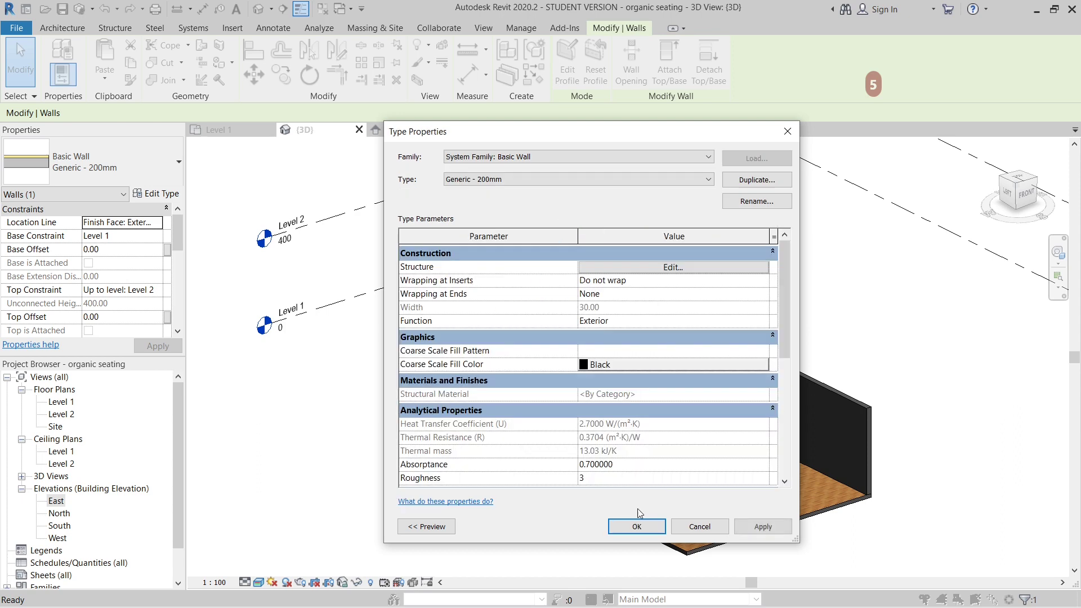
pyautogui.click(761, 527)
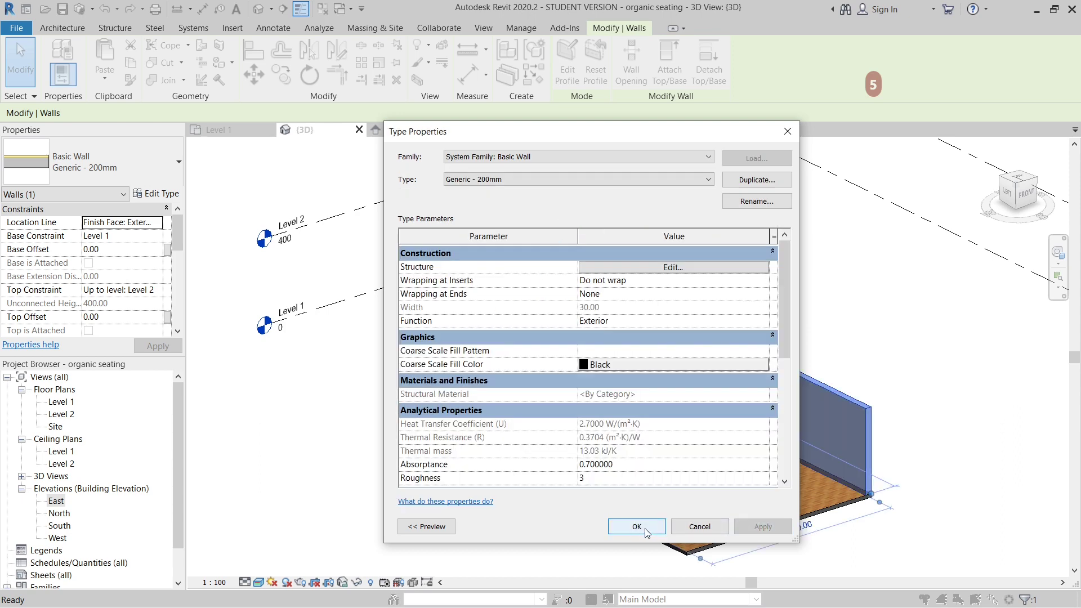
pyautogui.click(643, 527)
pyautogui.press('Escape')
# - Examine the brick walls, oak floor and ribbed seating in the 3D view, close up and from different angles
pyautogui.keyDown('shift'); pyautogui.moveTo(557, 399); pyautogui.dragTo(504, 378, button='middle'); pyautogui.keyUp('shift')
pyautogui.scroll(9, 450, 351)
pyautogui.scroll(-6, 384, 355)
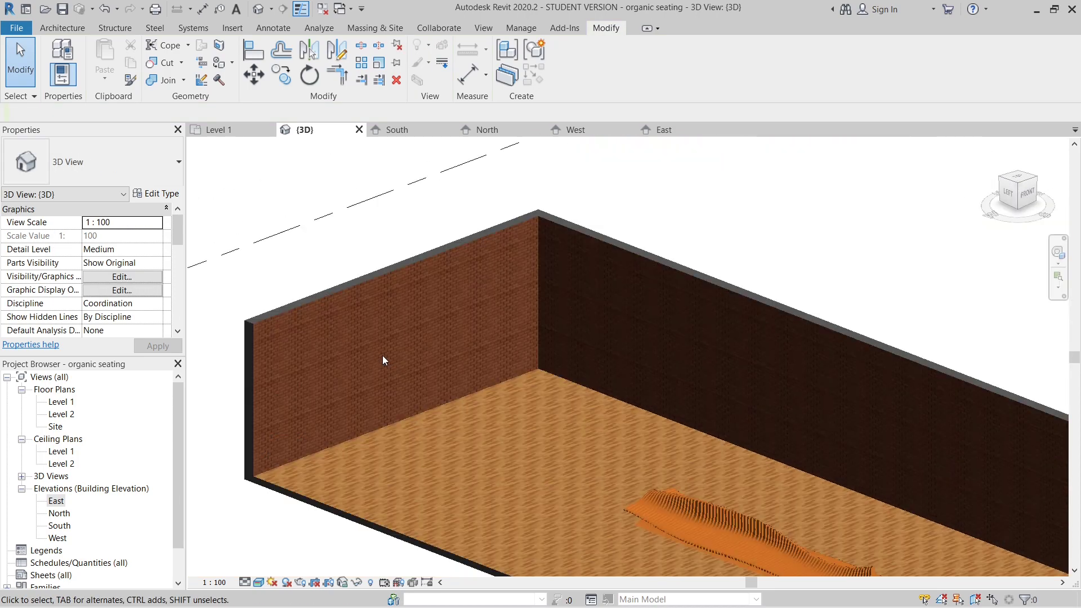
pyautogui.scroll(4, 464, 285)
pyautogui.scroll(-6, 461, 283)
pyautogui.scroll(6, 451, 429)
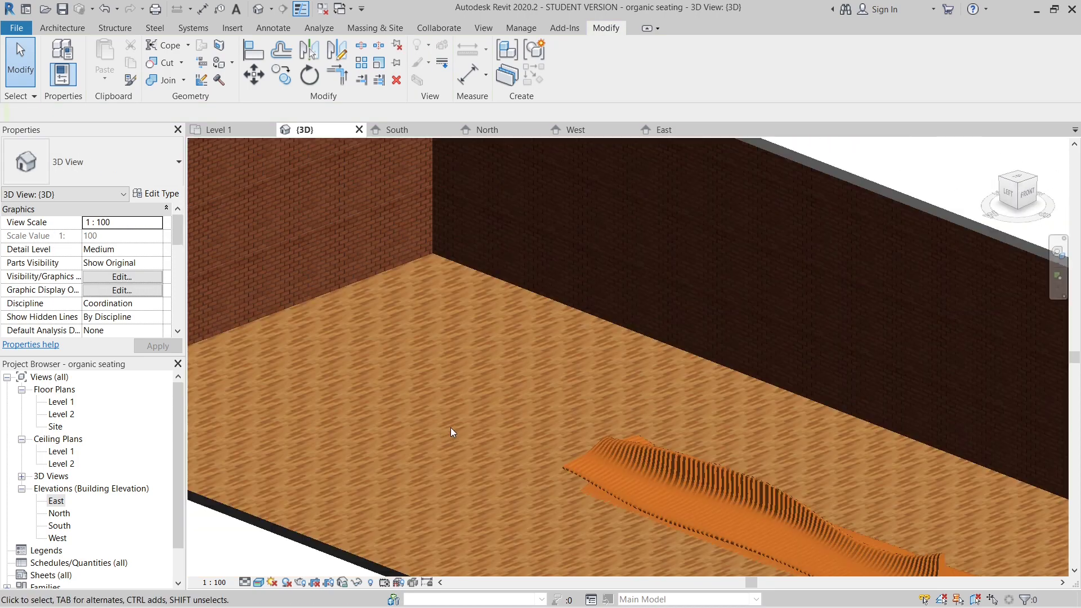
pyautogui.keyDown('shift'); pyautogui.moveTo(485, 380); pyautogui.dragTo(499, 397, button='middle'); pyautogui.keyUp('shift')
pyautogui.scroll(6, 424, 390)
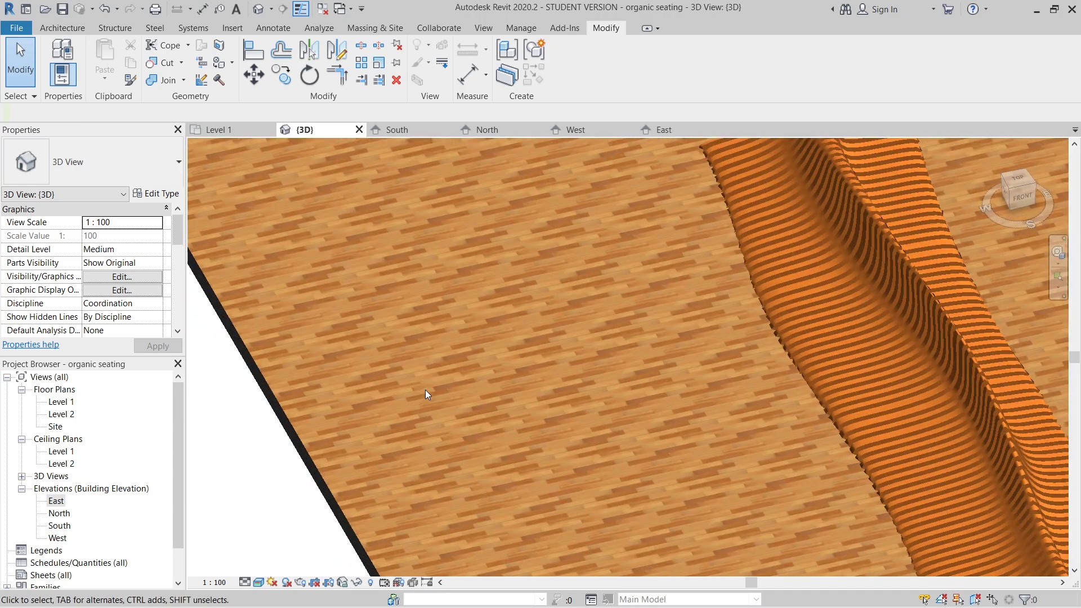
pyautogui.scroll(-8, 416, 374)
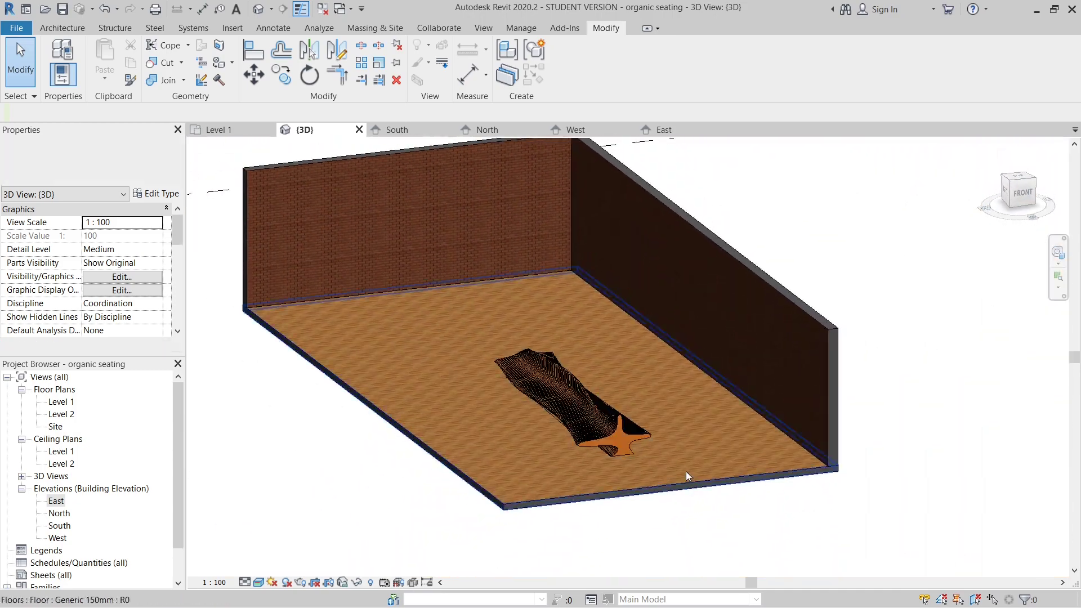
pyautogui.scroll(6, 576, 418)
pyautogui.scroll(-6, 772, 433)
pyautogui.scroll(6, 688, 427)
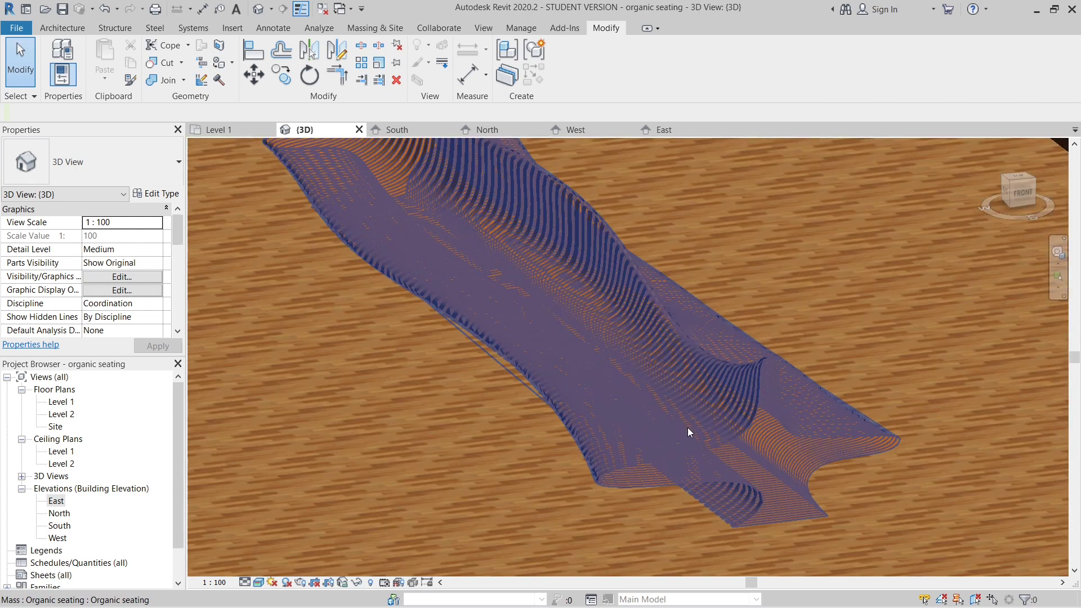
pyautogui.keyDown('shift'); pyautogui.moveTo(688, 427); pyautogui.dragTo(593, 359, button='middle'); pyautogui.keyUp('shift')
pyautogui.scroll(-8, 518, 467)
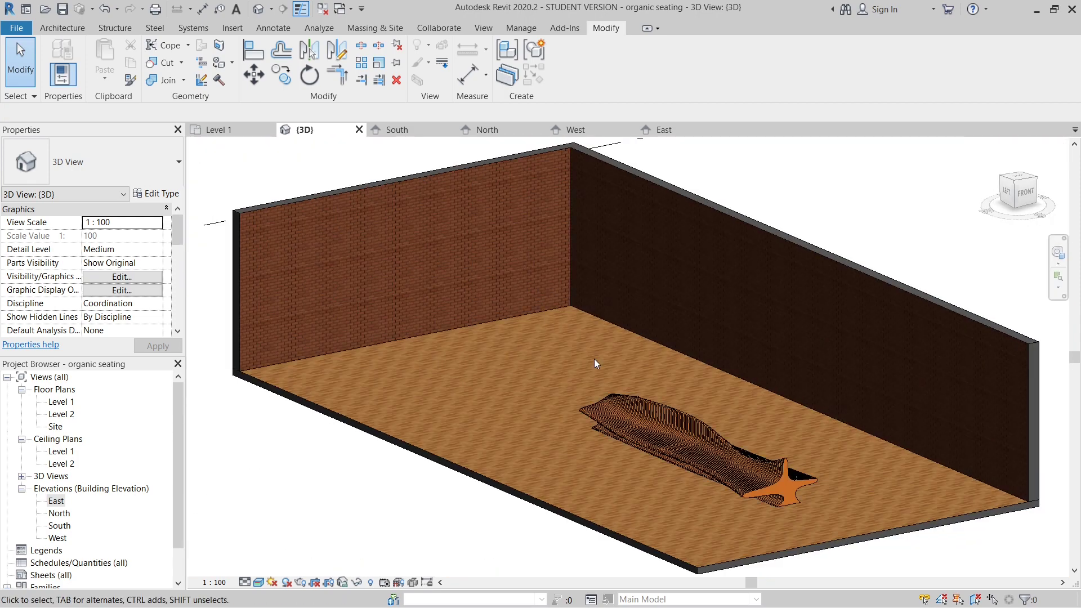
# - Open the rendering settings for the 3D view and keep the quality at Draft
pyautogui.press('r')
pyautogui.press('r')
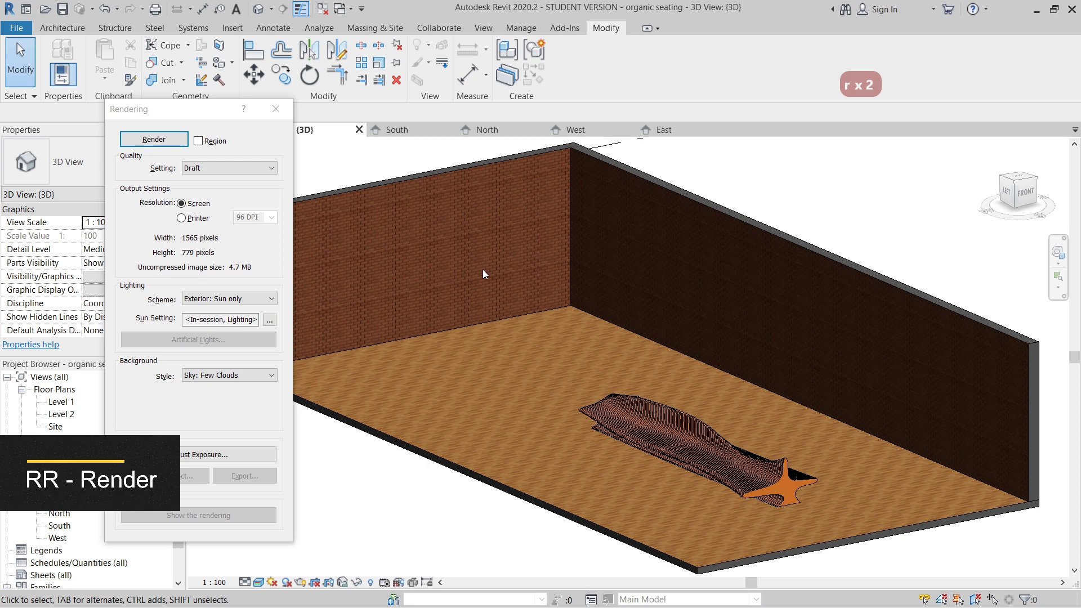
pyautogui.click(239, 171)
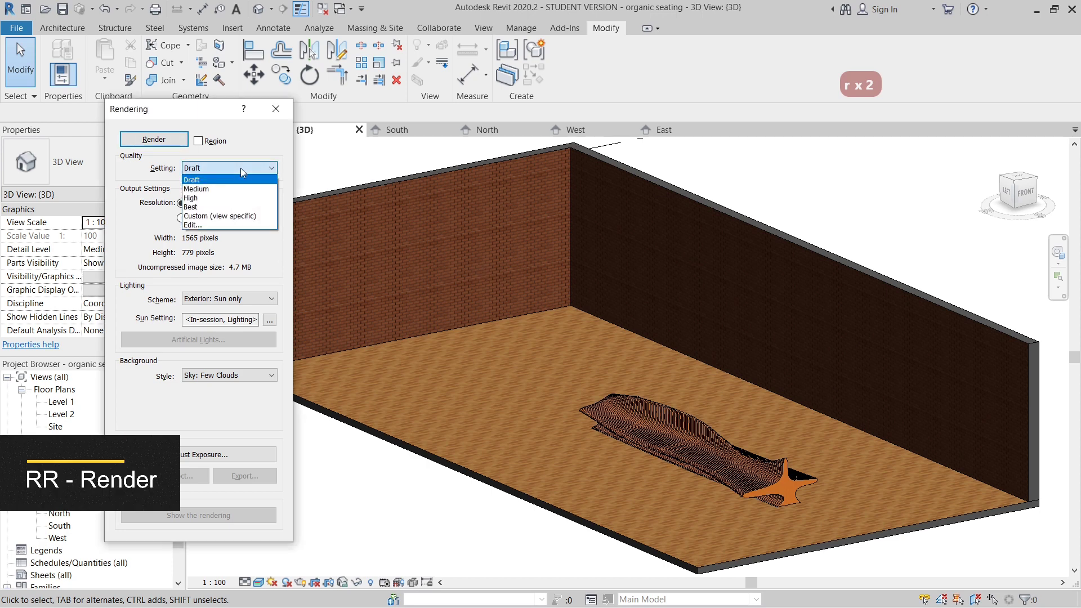
pyautogui.click(239, 171)
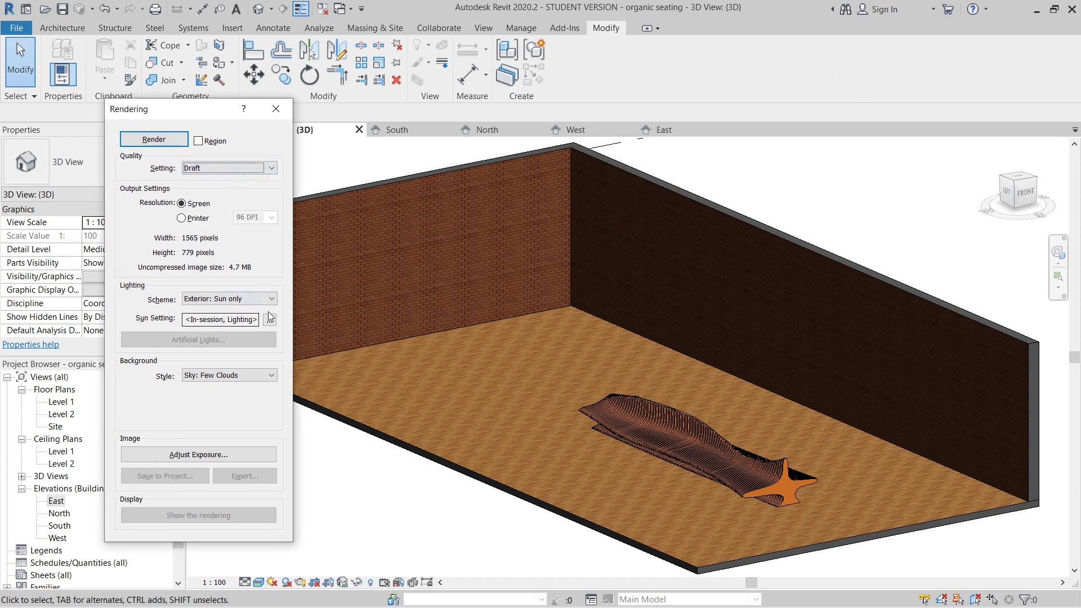